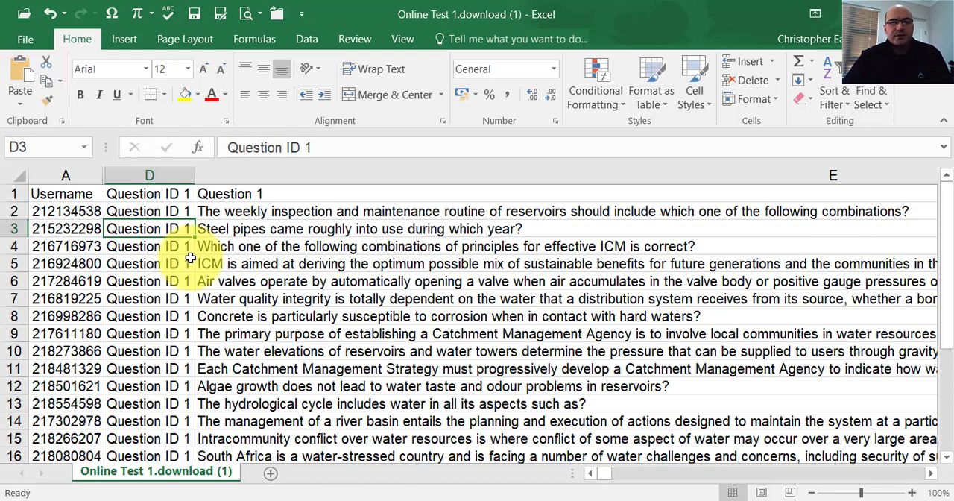
Examine the Question ID 1 entries in column D against the usernames in the first few rows.
left_click(144, 213)
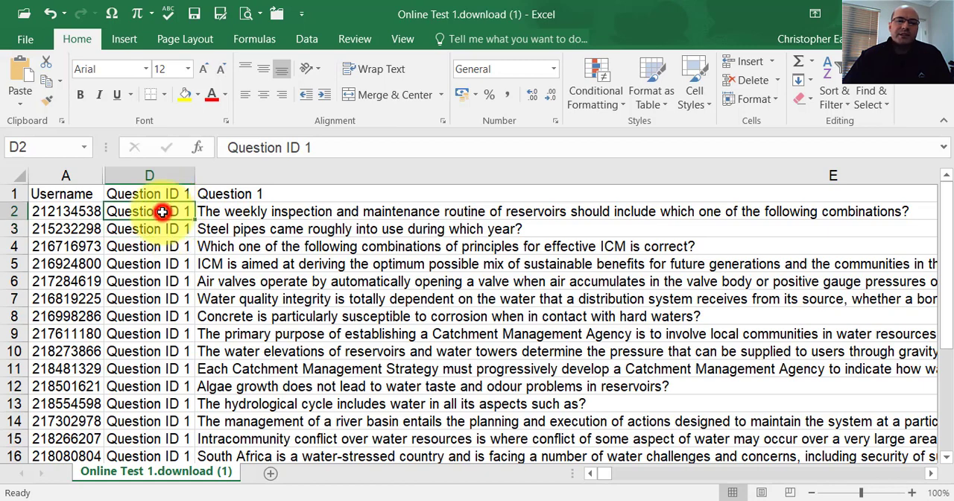
left_click(153, 245)
left_click_drag(145, 212, 142, 296)
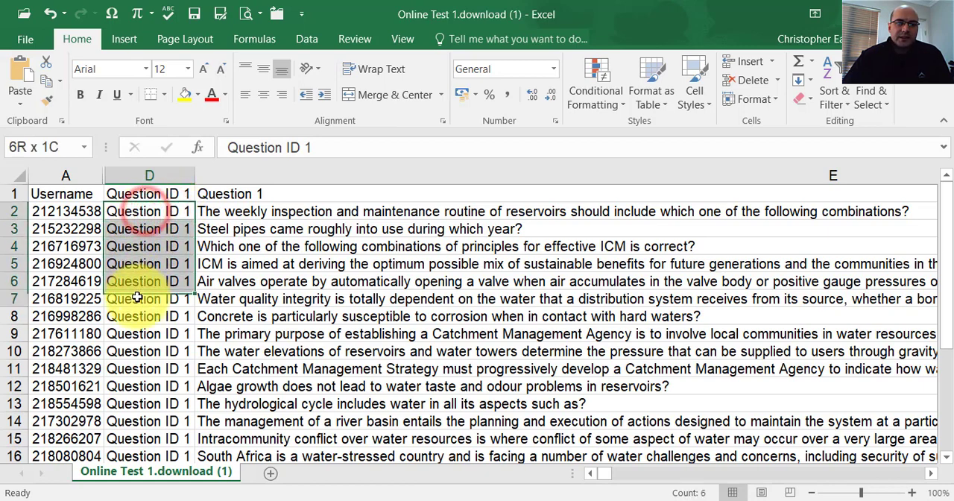
left_click(148, 175)
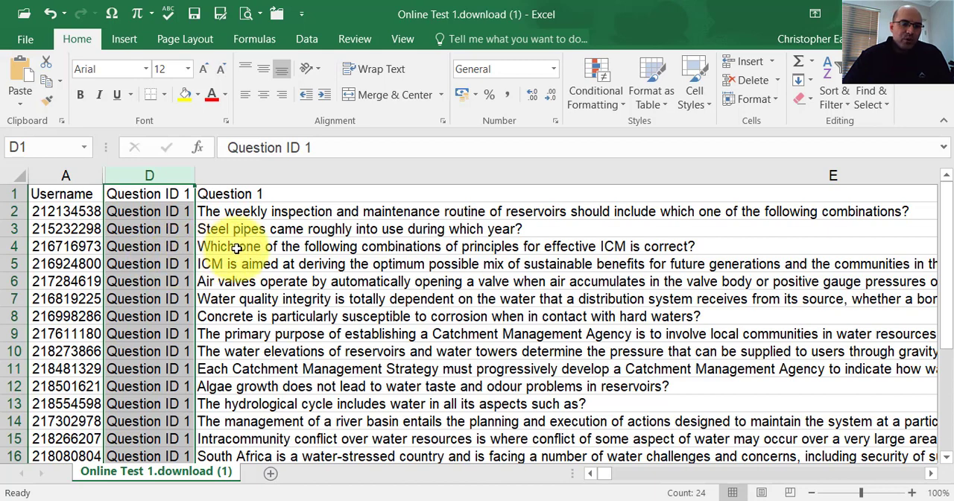
left_click(76, 212)
left_click(78, 232)
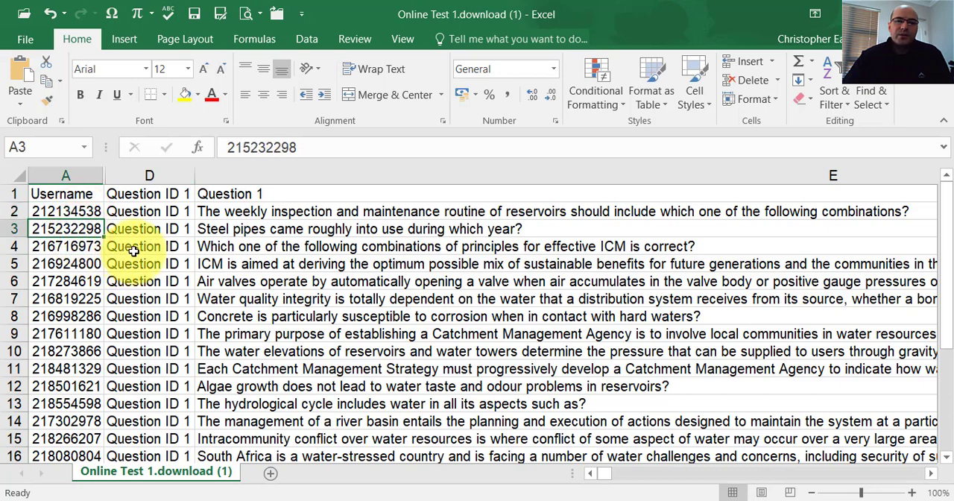
left_click(74, 210)
left_click(70, 246)
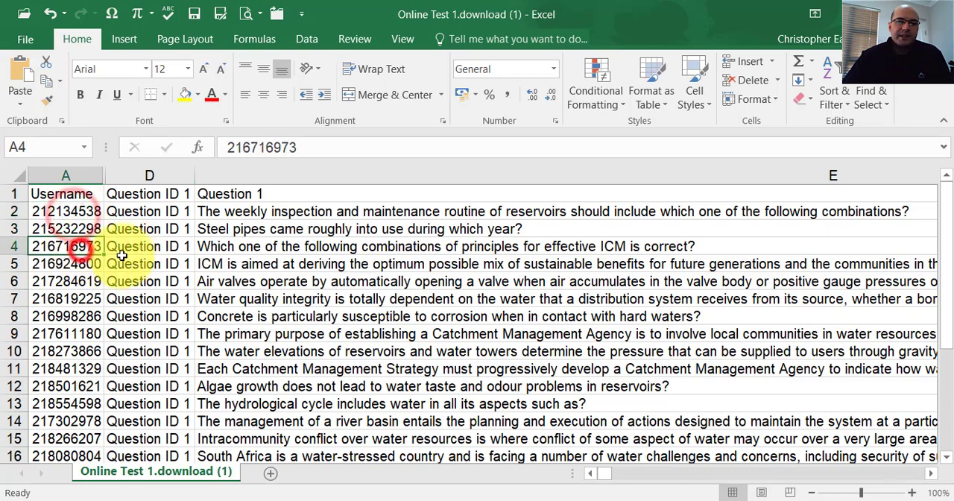
left_click(157, 214)
Read through the Question 1 texts in column E from row 2 to row 24 to compare the students' questions.
left_click(209, 212)
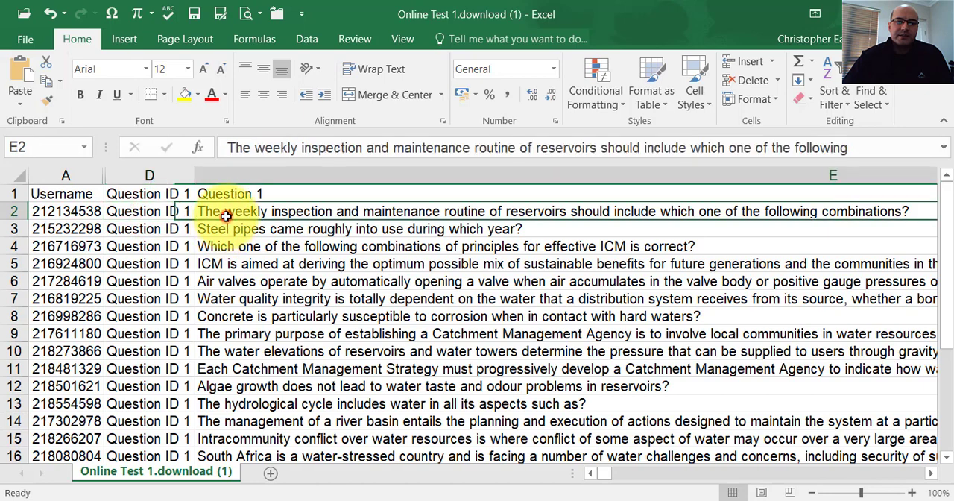
key("Down")
key("Down")
key("Down")
key("Down")
key("Down")
key("Down")
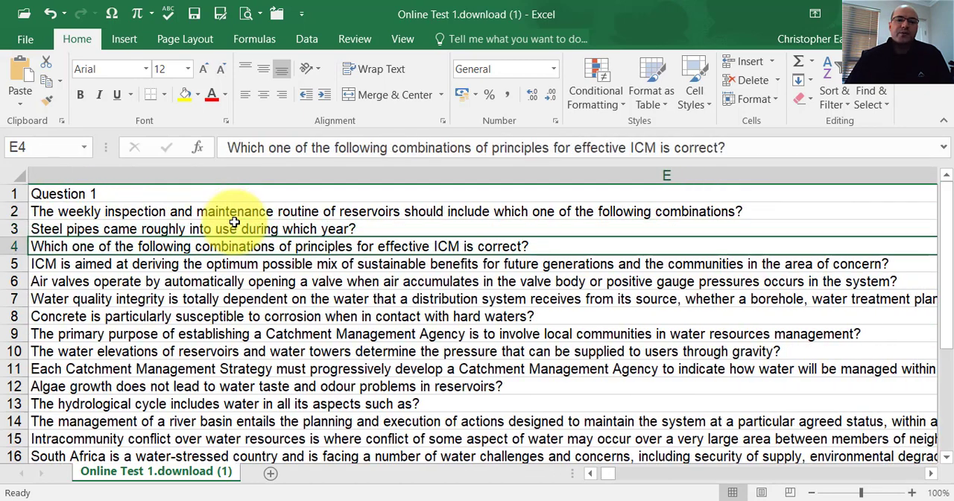
key("Down")
key("Down")
key("Down")
key("Down")
key("Down")
key("Down")
key("Down")
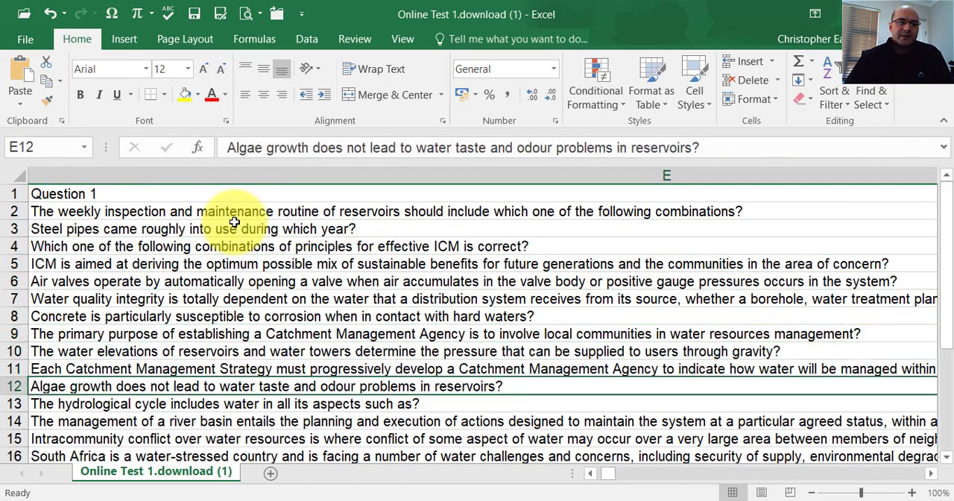
key("Down")
key("Down")
key("Down")
key("Down")
key("Down")
key("Down")
key("Down")
key("Down")
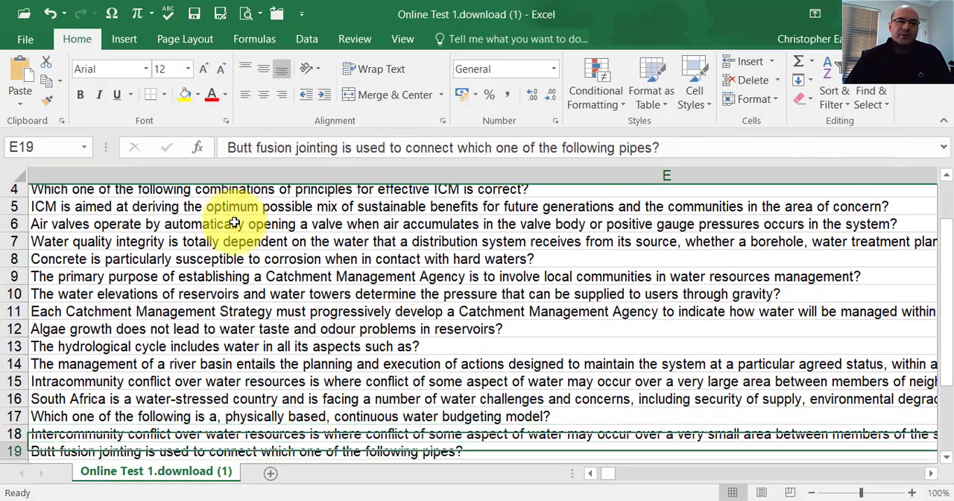
key("Down")
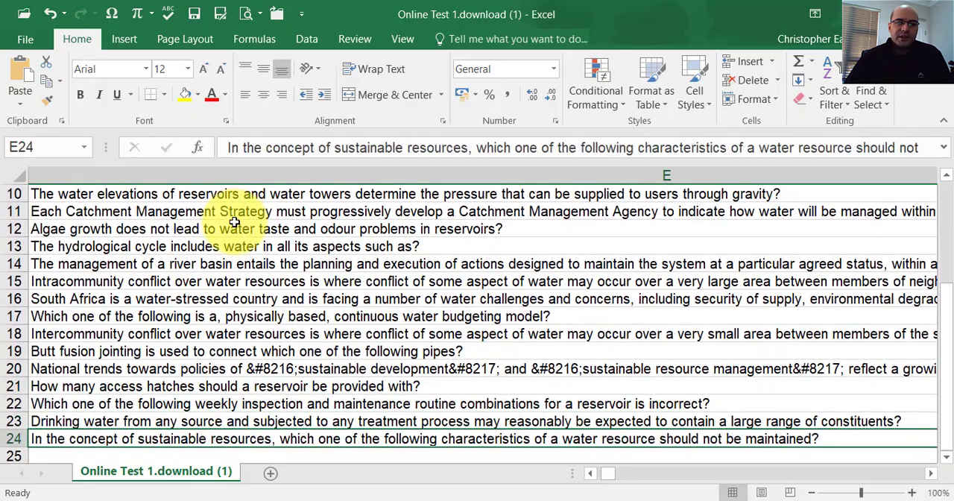
key("Up")
key("Up")
key("Up")
key("Up")
key("Up")
key("Up")
key("Up")
key("Up")
key("Up")
key("Up")
key("Up")
key("Up")
key("Up")
key("Up")
key("Up")
key("Up")
key("Up")
key("Up")
key("Up")
key("Up")
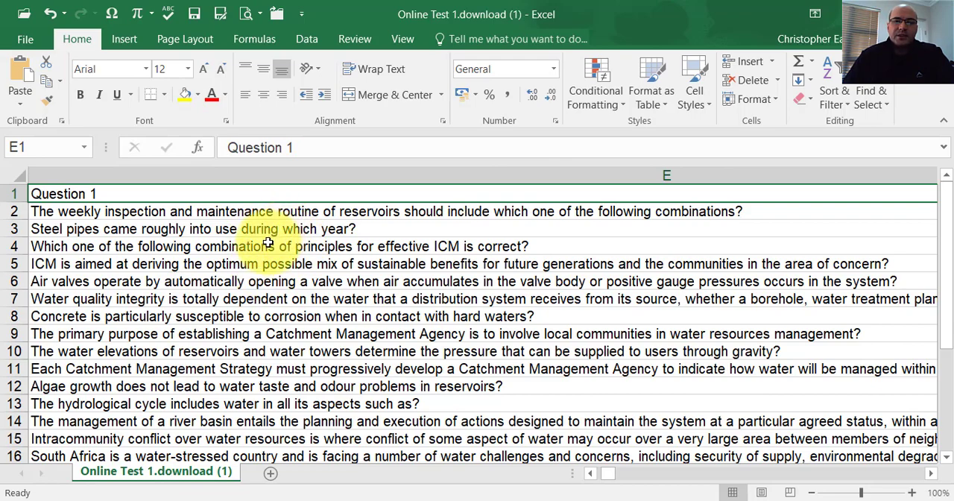
scroll(328, 288, "down", 4)
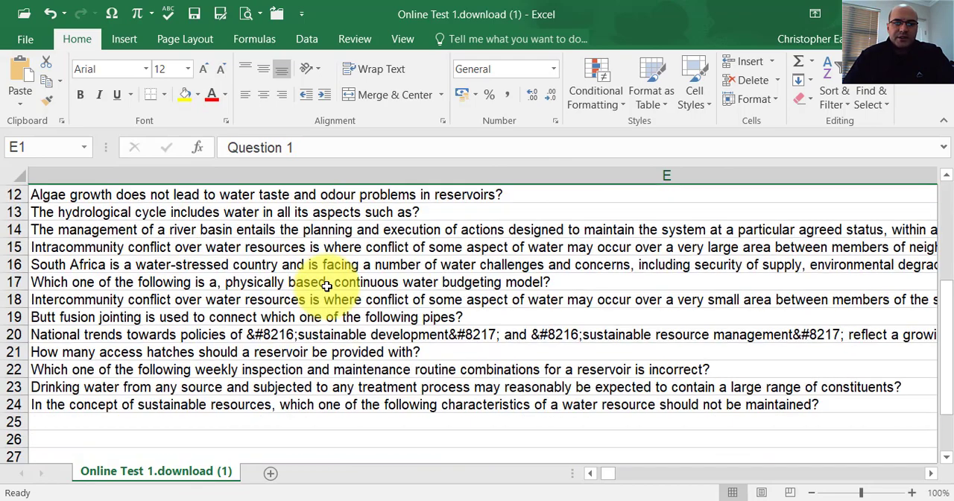
scroll(327, 285, "up", 4)
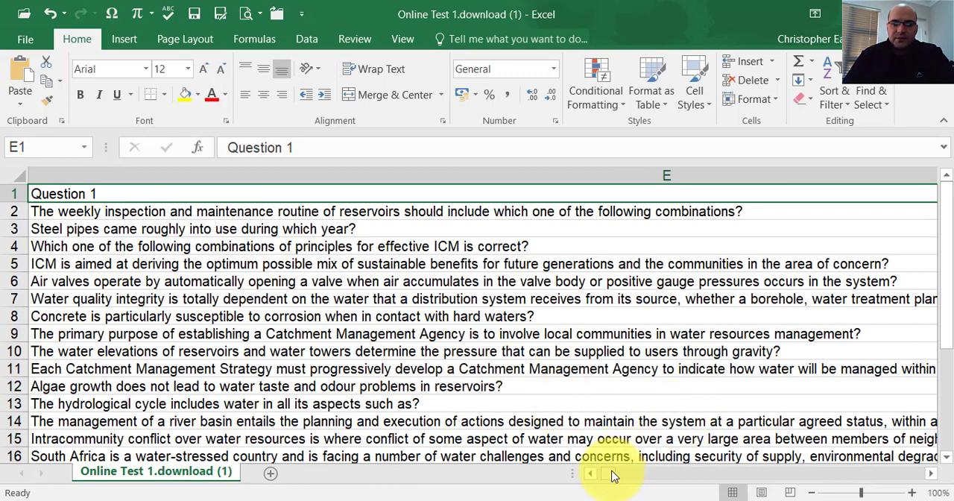
Widen the Question 2 and Question ID 2 columns (K and J) to fit their contents.
left_click_drag(612, 474, 615, 475)
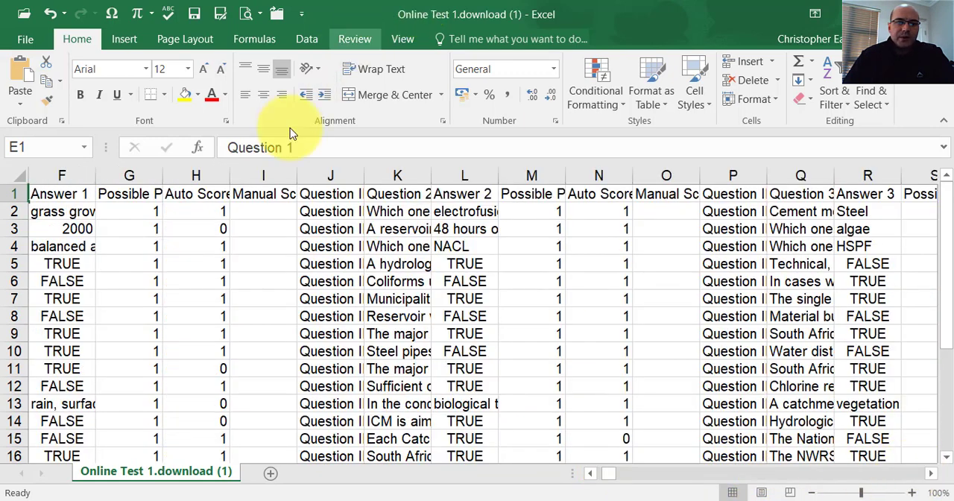
double_click(432, 174)
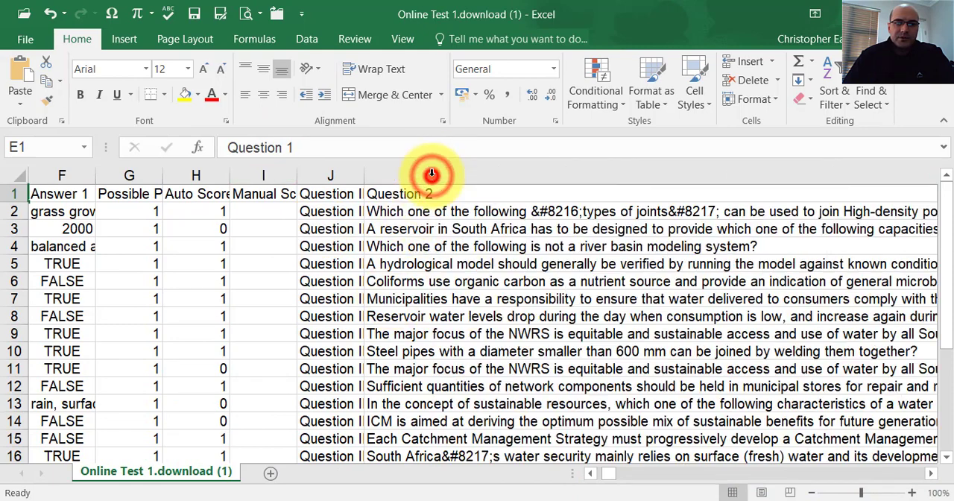
left_click(434, 176)
left_click(418, 208)
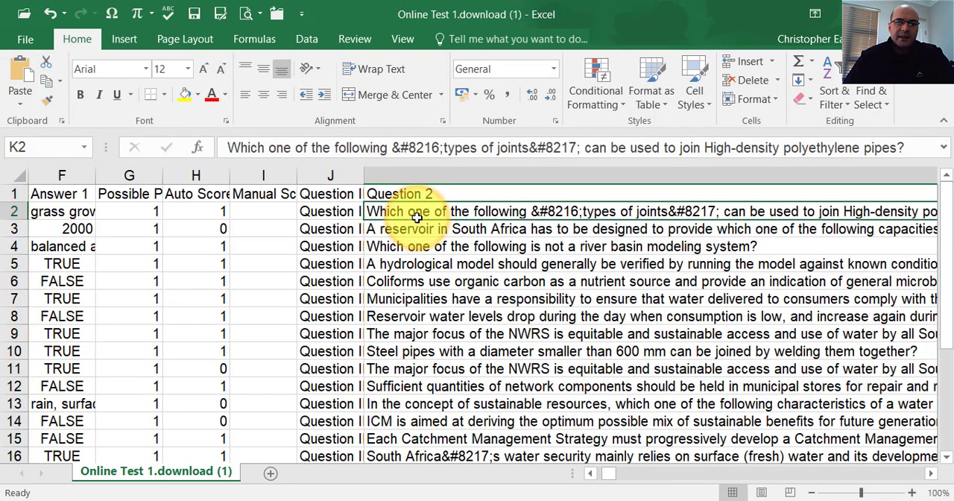
double_click(364, 175)
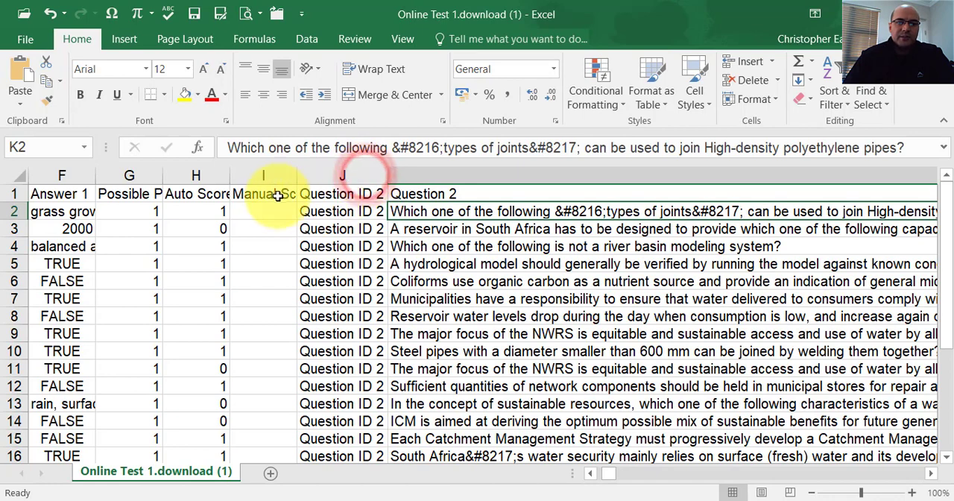
Hide columns F to I, from Answer 1 through Manual Score 1.
left_click_drag(289, 174, 128, 171)
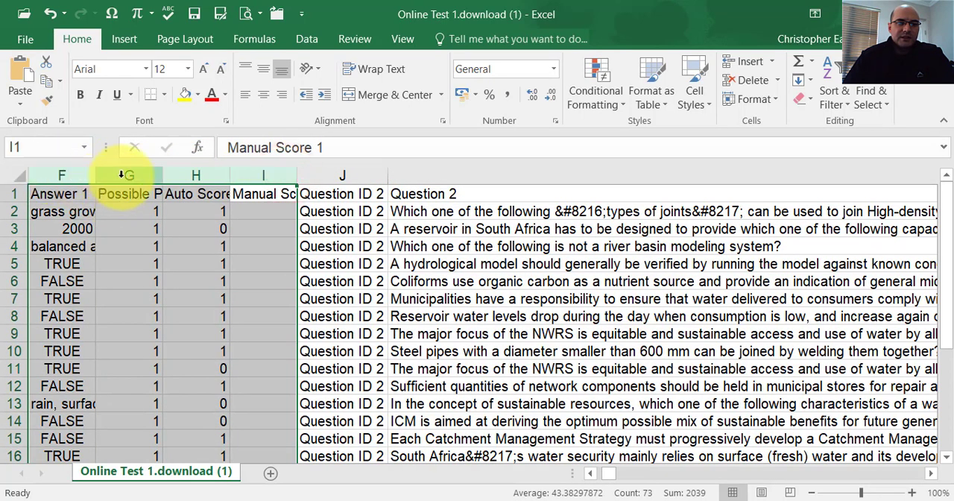
right_click(126, 172)
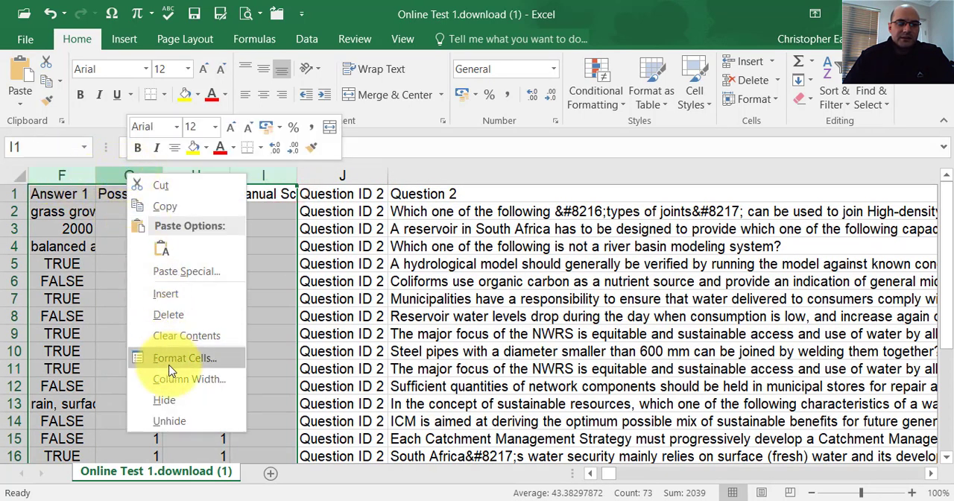
left_click(165, 402)
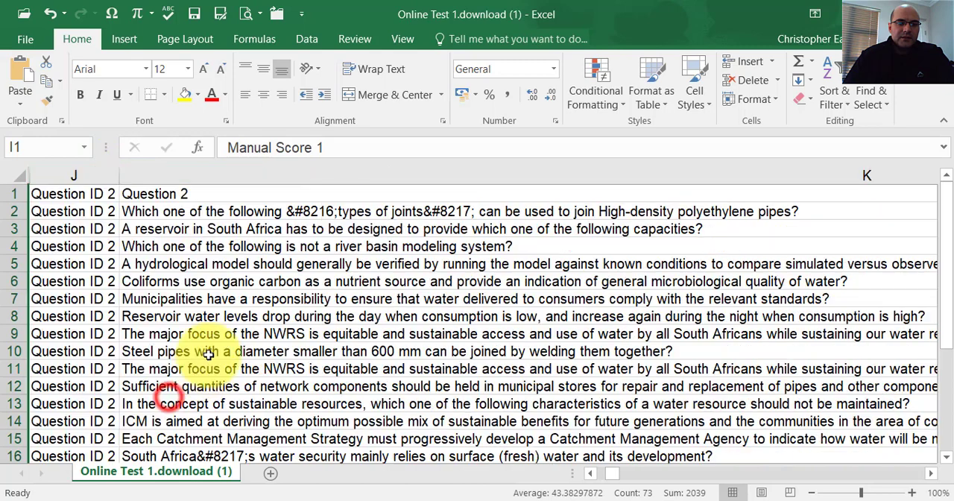
Read through the Question 2 texts in column K alongside their Question ID 2 labels to compare the students' questions.
left_click(96, 193)
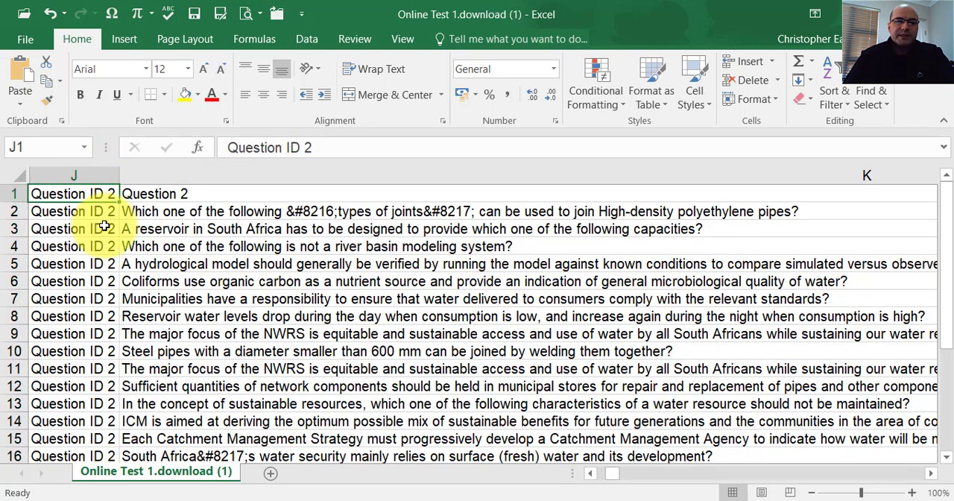
left_click(166, 214)
left_click(168, 233)
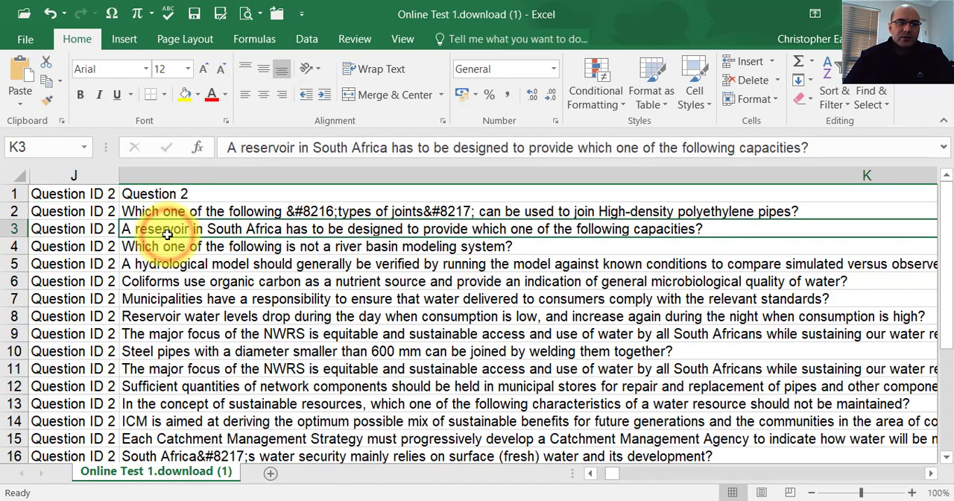
key("Down")
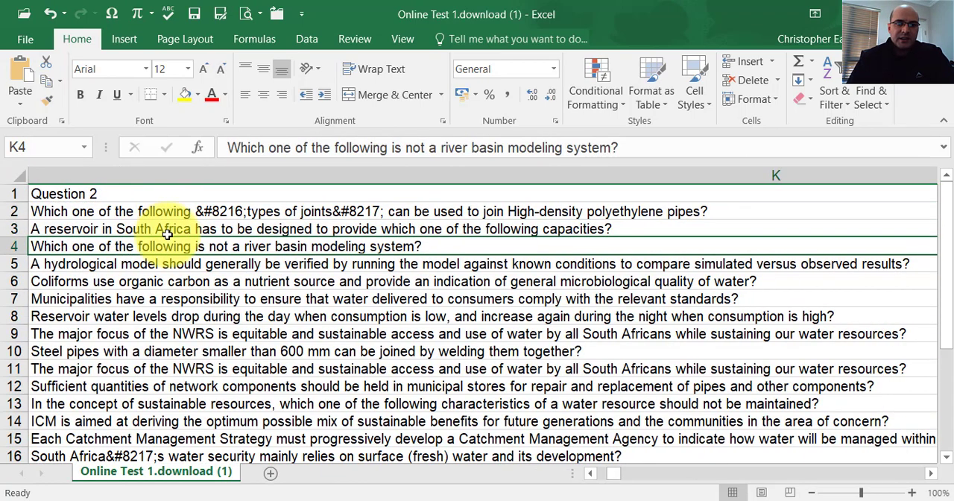
key("Down")
key("Down")
key("Left")
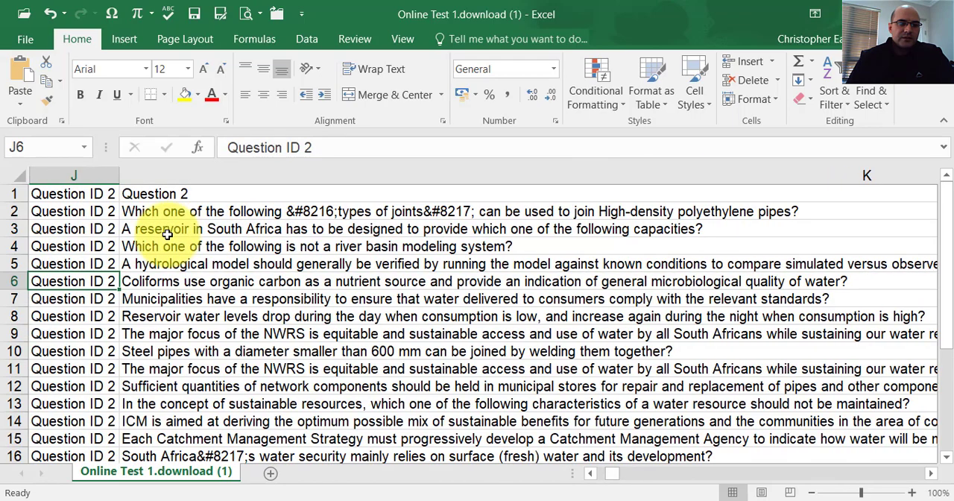
key("Down")
key("Down")
key("Down")
key("Right")
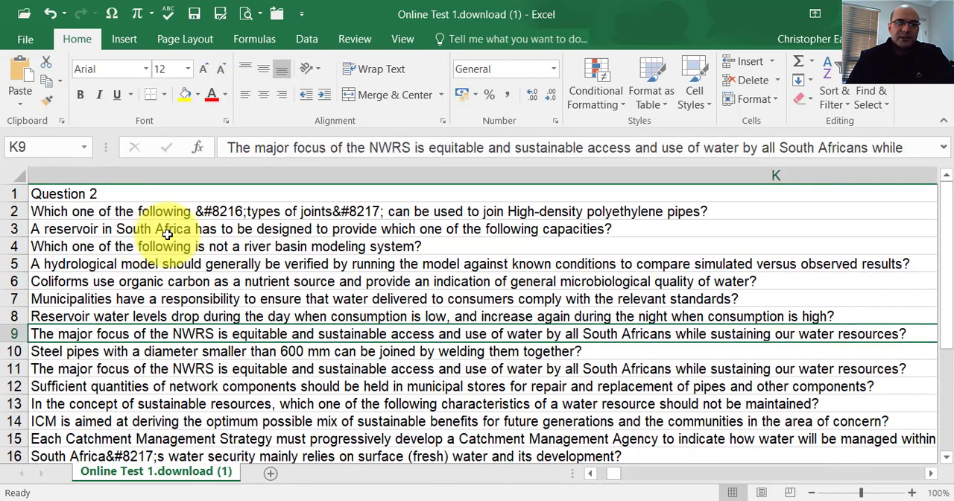
key("Down")
key("Down")
key("Down")
key("Down")
key("Down")
key("Down")
key("Down")
key("Down")
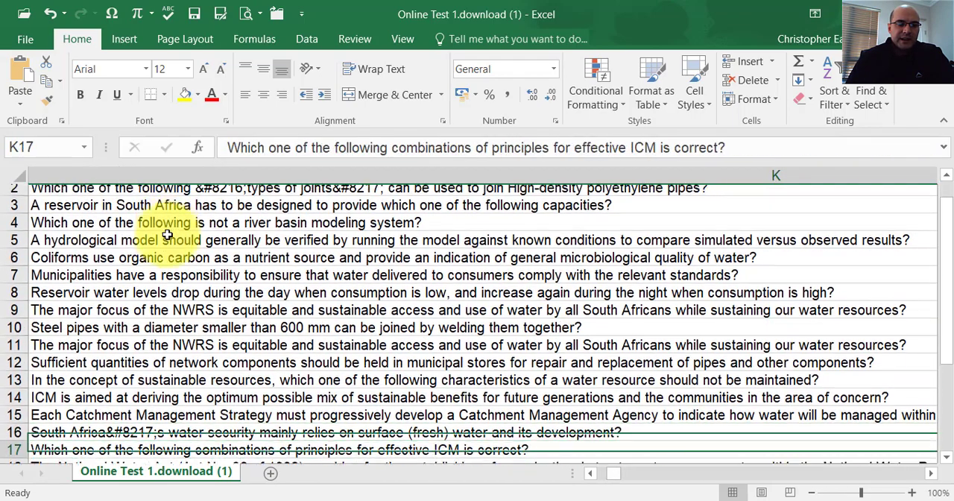
key("Down")
key("Down")
key("Down")
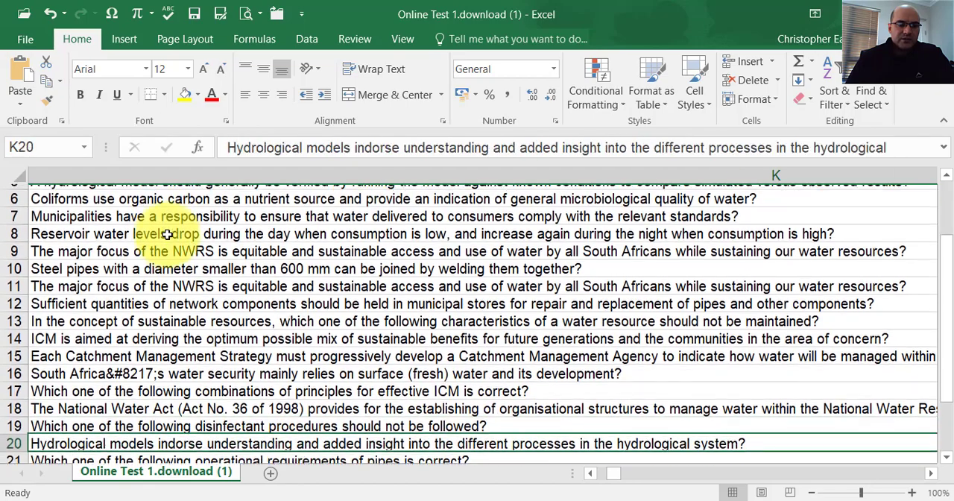
key("Up")
key("Up")
key("Down")
key("Down")
key("Down")
key("Down")
key("Down")
key("Down")
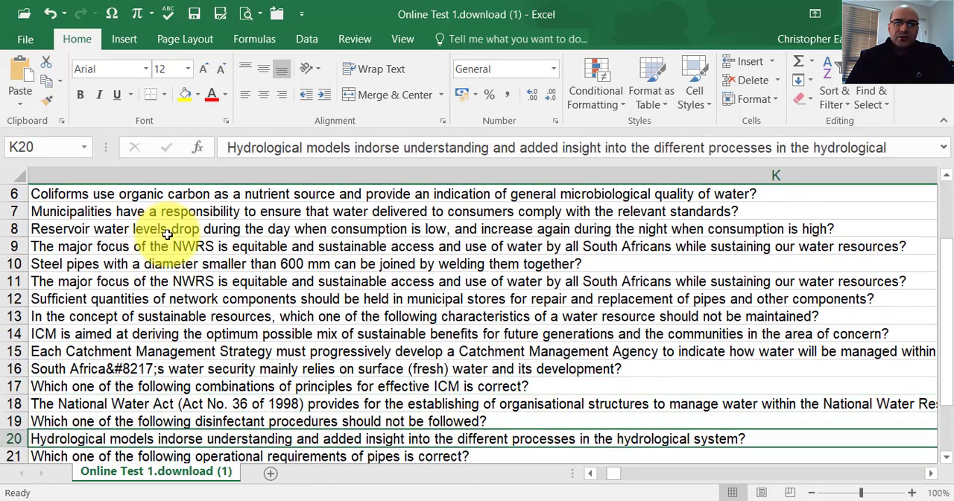
Review the Answer 2 entries in column L from row 24 up to the header, and return to the Question ID 1 column.
key("Right")
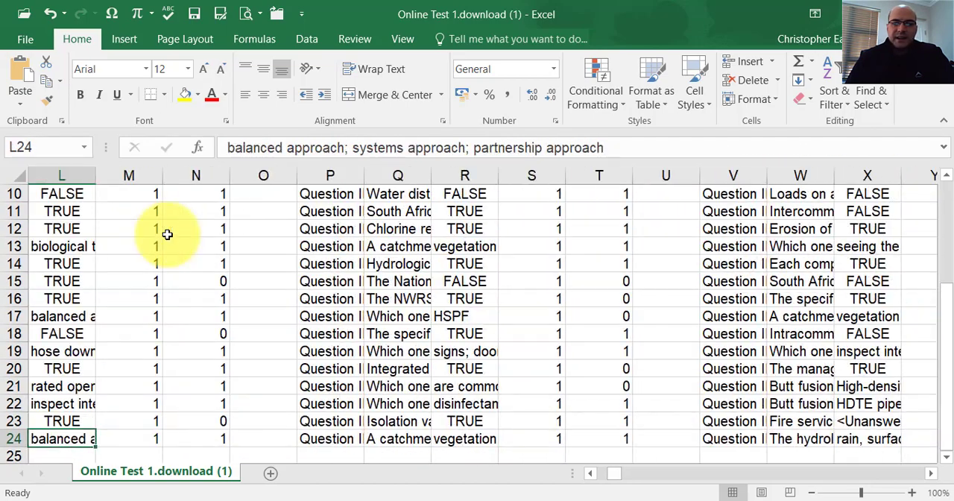
key("Up")
key("Up")
key("Up")
key("Up")
key("Up")
key("Up")
key("Up")
key("Up")
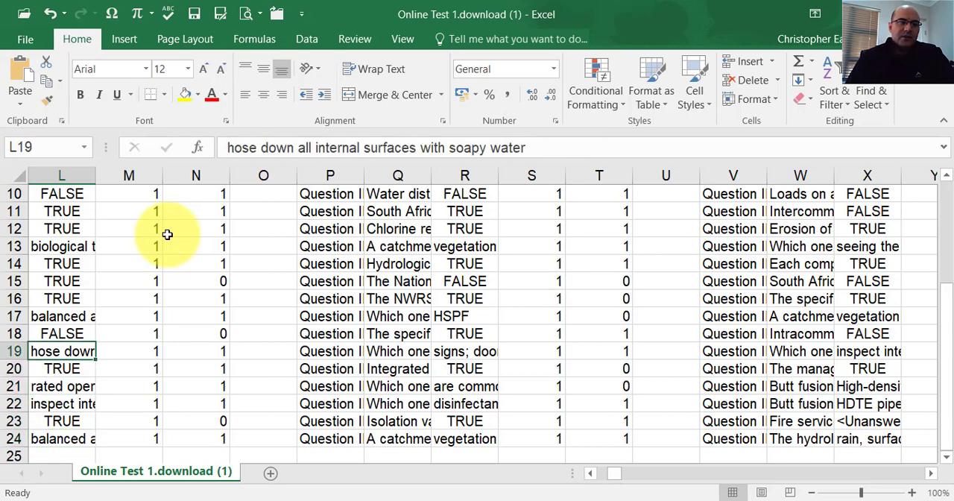
key("Up")
key("Up")
key("Up")
key("Up")
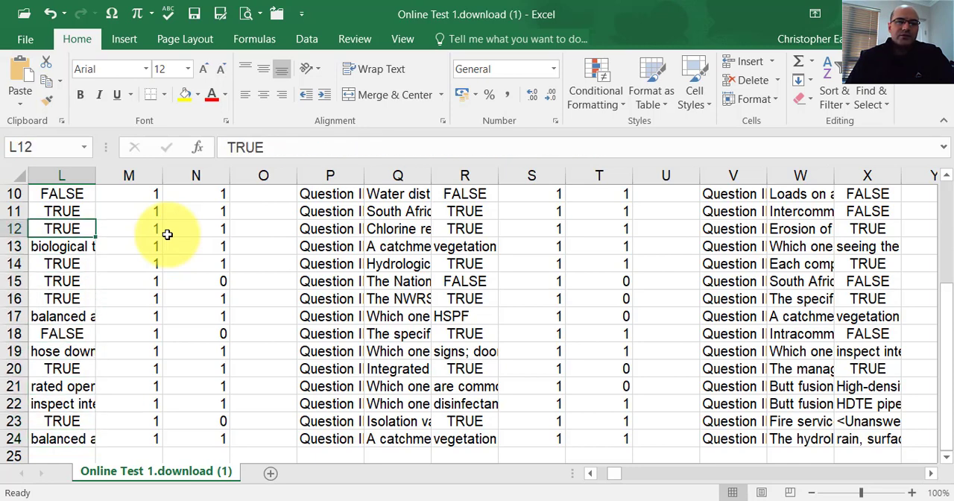
key("Up")
key("Up")
key("Down")
key("Down")
key("Down")
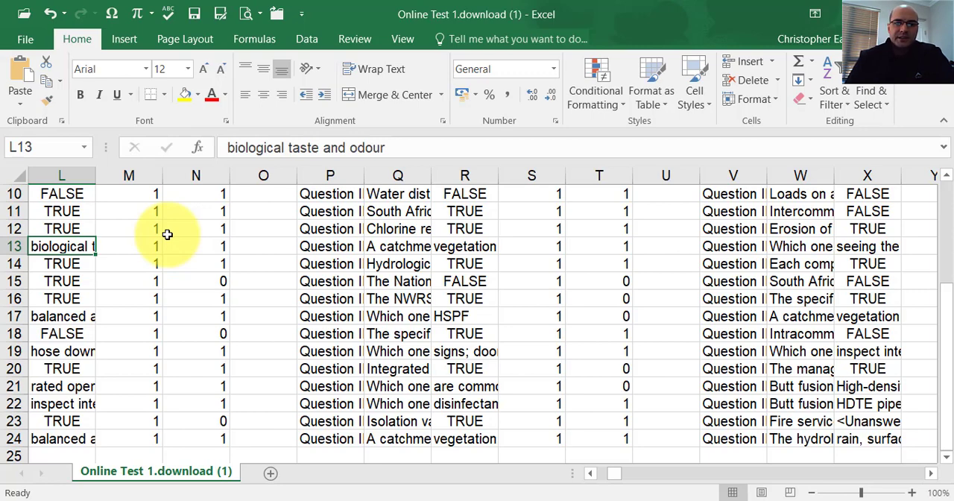
key("Up")
key("Up")
key("Up")
key("Up")
key("ctrl+Up")
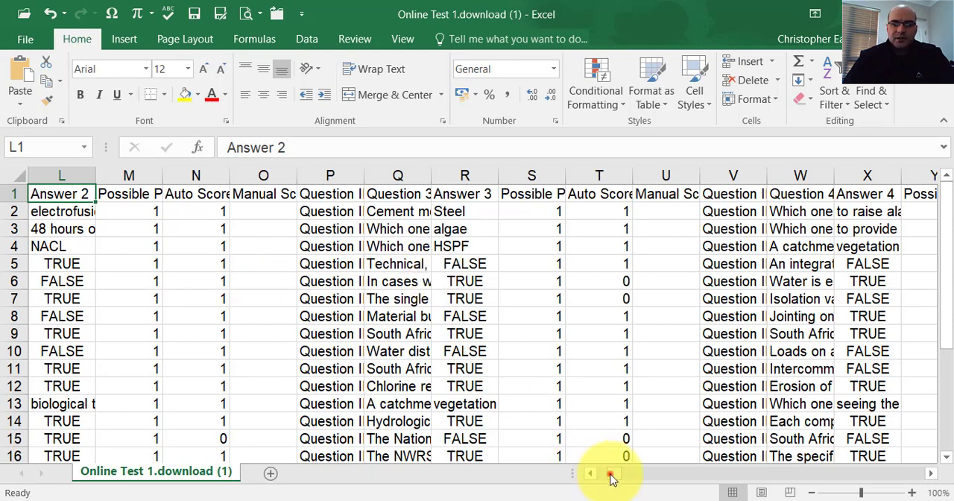
left_click_drag(610, 477, 574, 473)
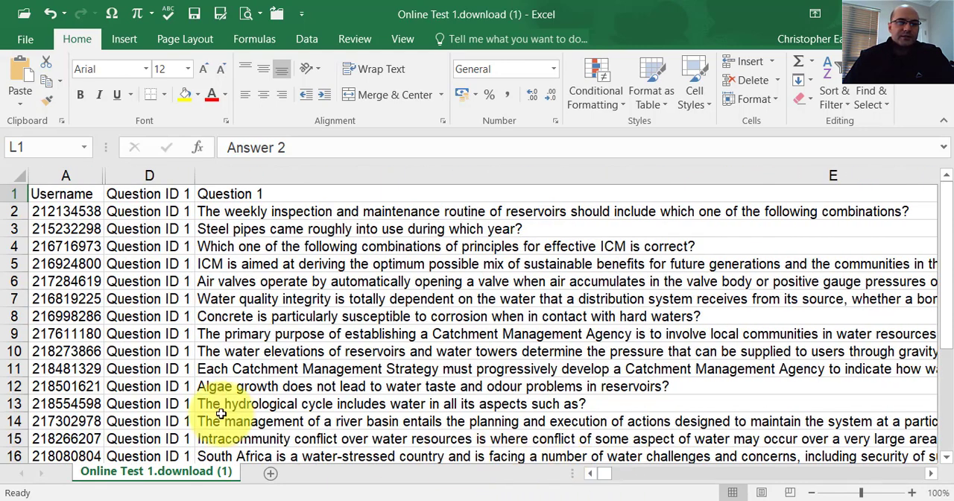
left_click(124, 336)
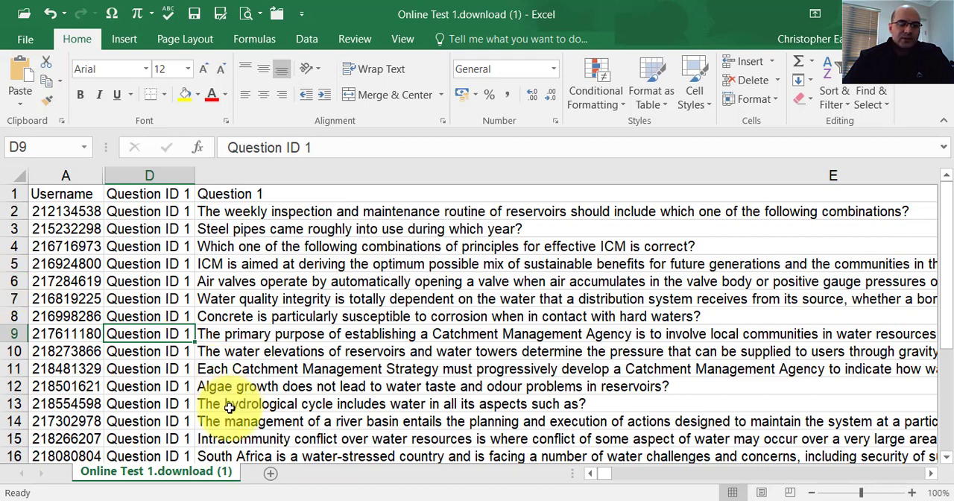
Switch to the Word document FI_Online Dummy Test_26-08-2020 and select the "Type: F" line above question 1.
mouse_move(343, 493)
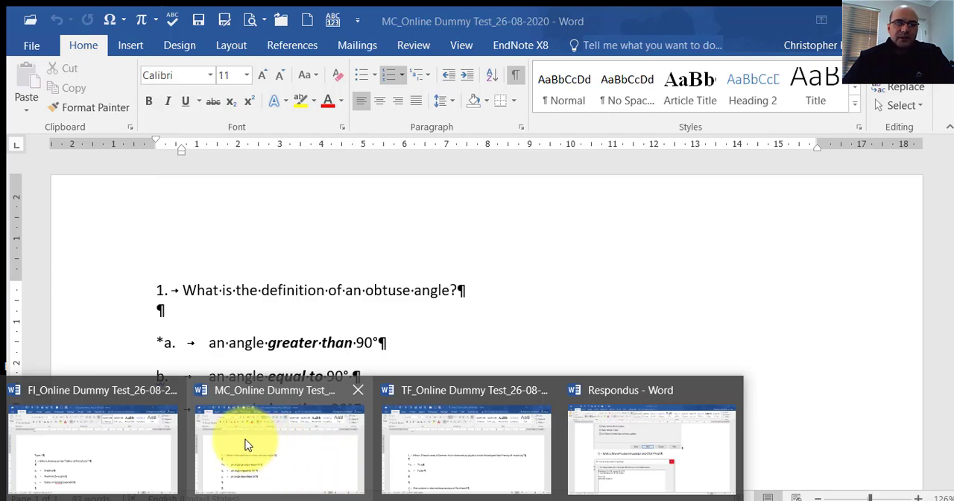
left_click(119, 440)
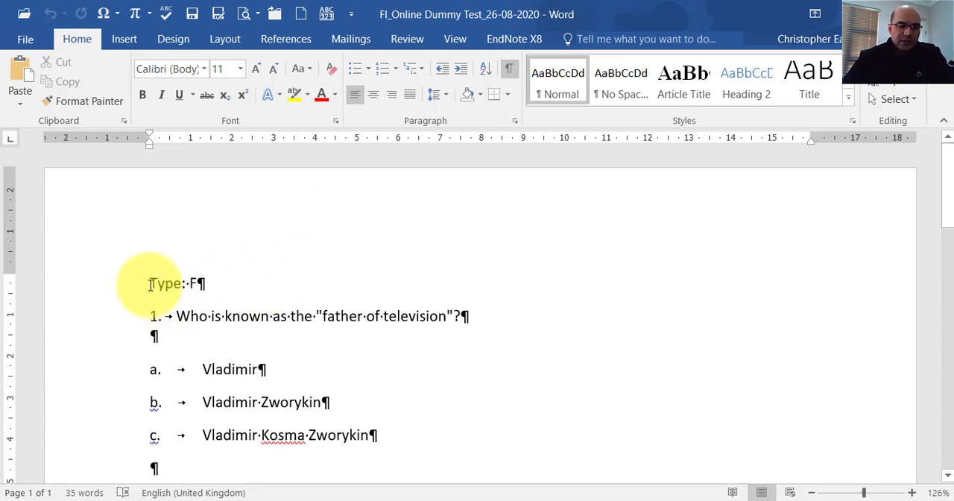
left_click_drag(151, 284, 200, 282)
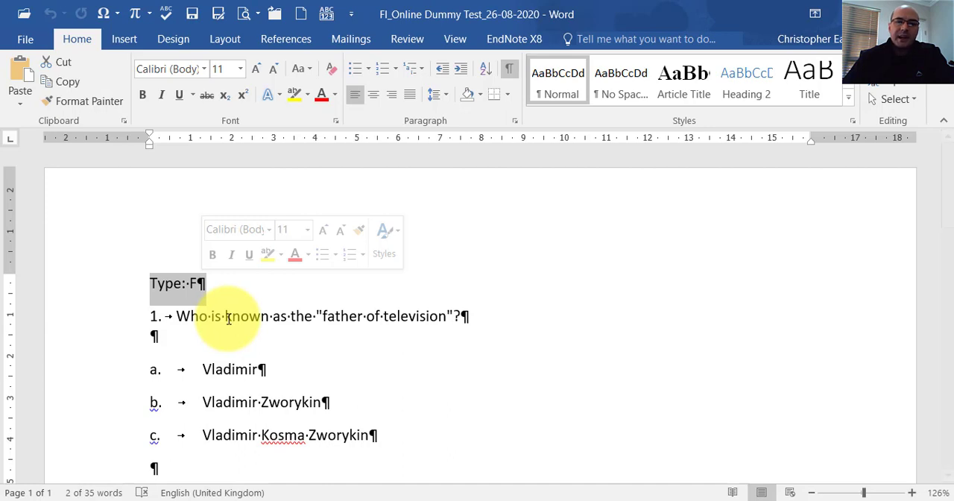
Check which numbering format is applied to question 1 and where its text starts.
left_click(148, 316)
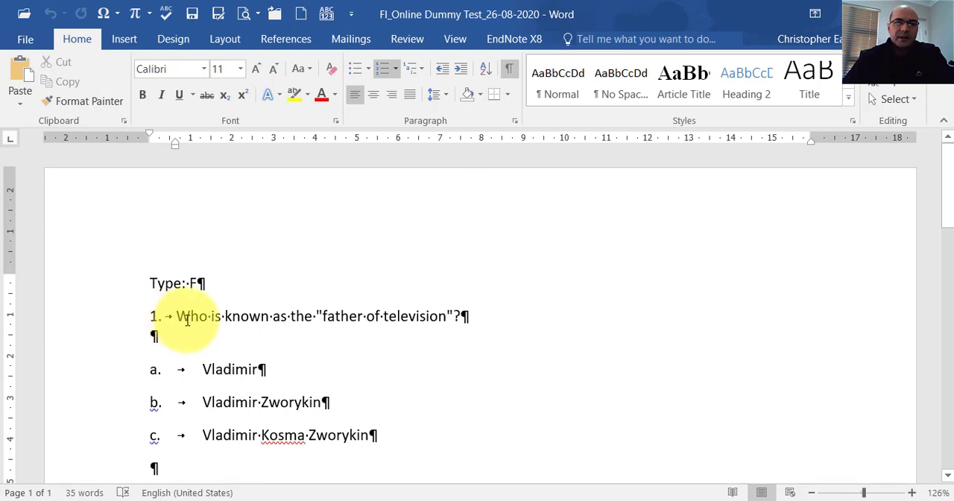
left_click(395, 68)
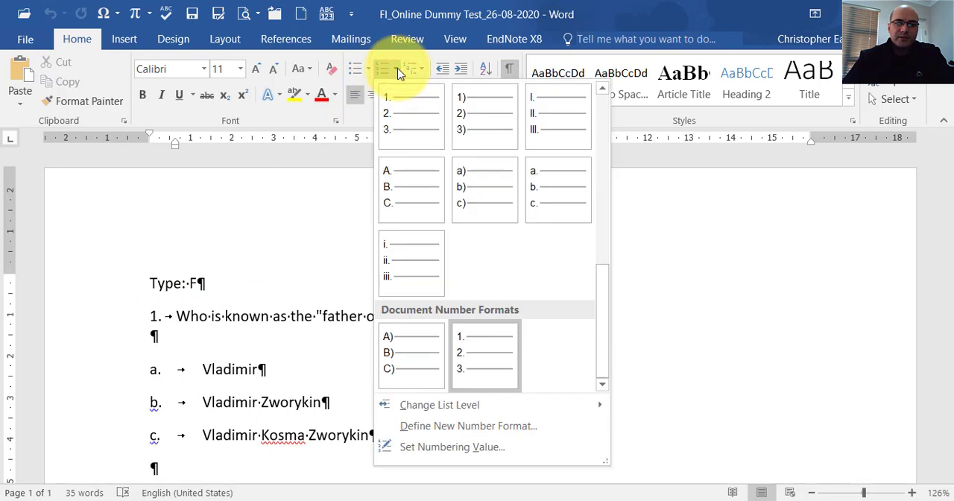
left_click(397, 70)
left_click(188, 316)
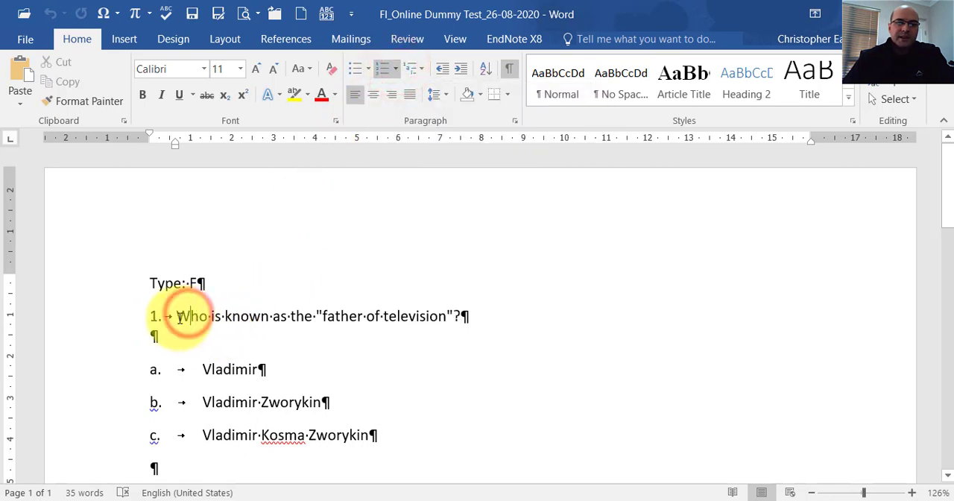
left_click(180, 316)
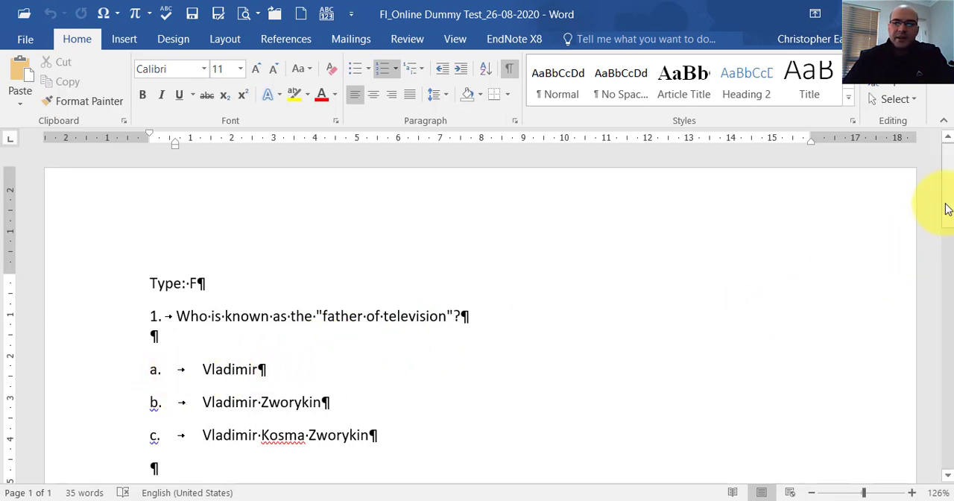
Review the layout of question 1 and the lettered labels a, b and c of its answers.
scroll(944, 205, "down", 3)
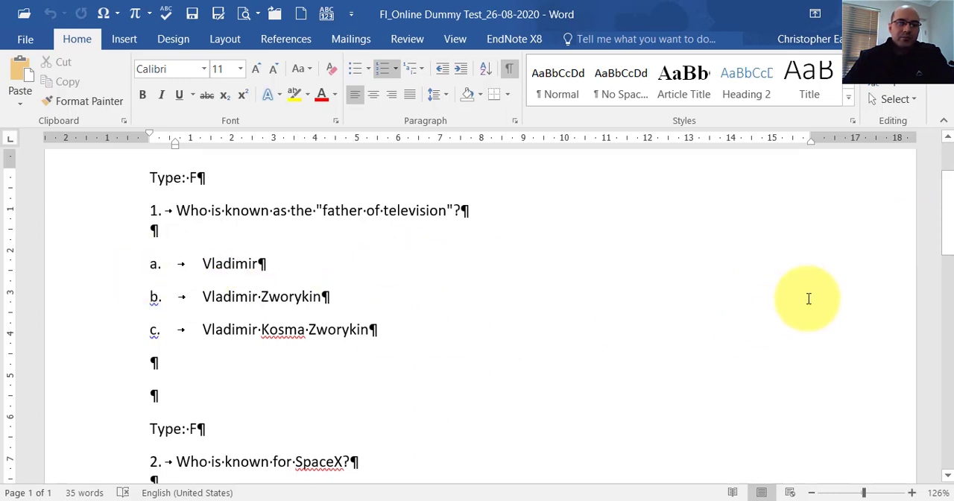
mouse_move(946, 238)
left_mouse_down()
mouse_move(951, 282)
mouse_move(945, 228)
left_mouse_up()
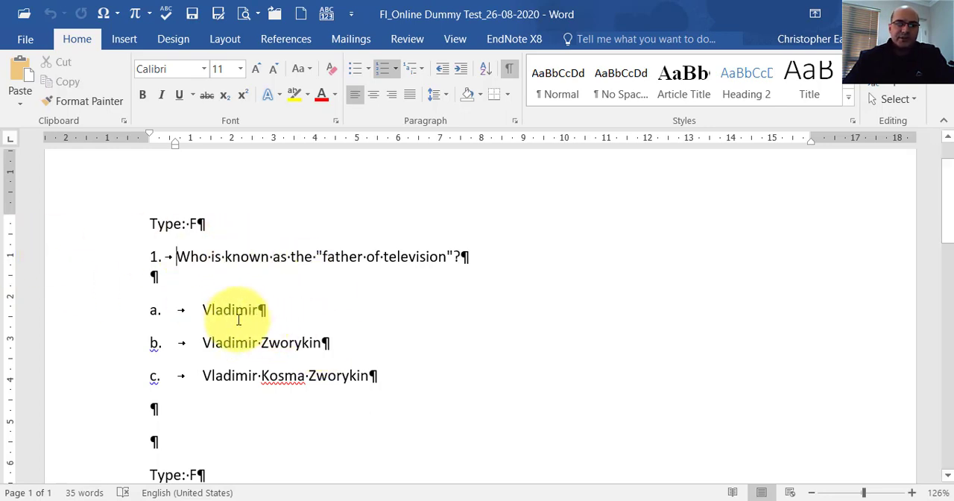
left_click(147, 313)
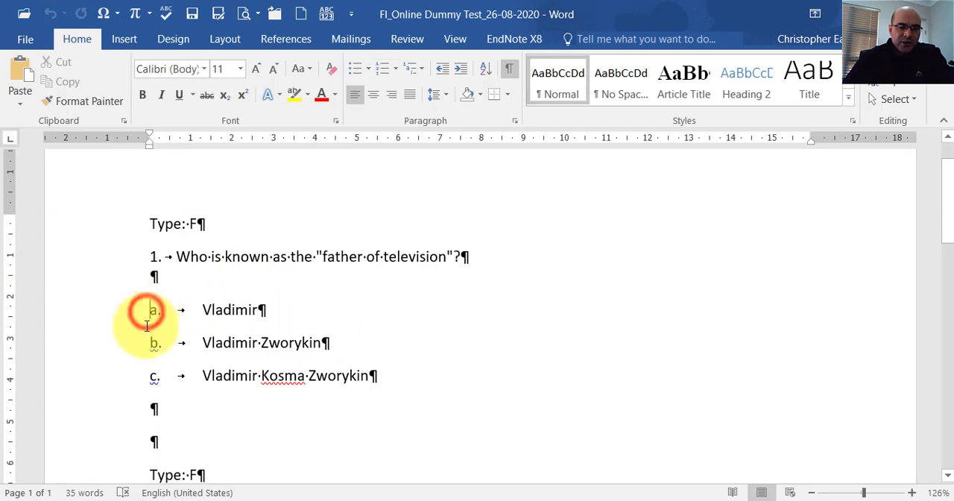
left_click(149, 342)
left_click(149, 375)
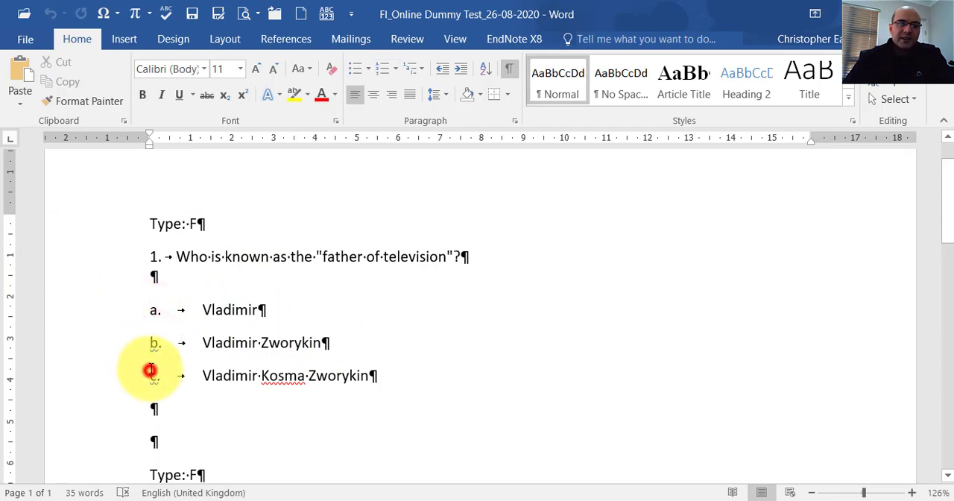
left_click(152, 313)
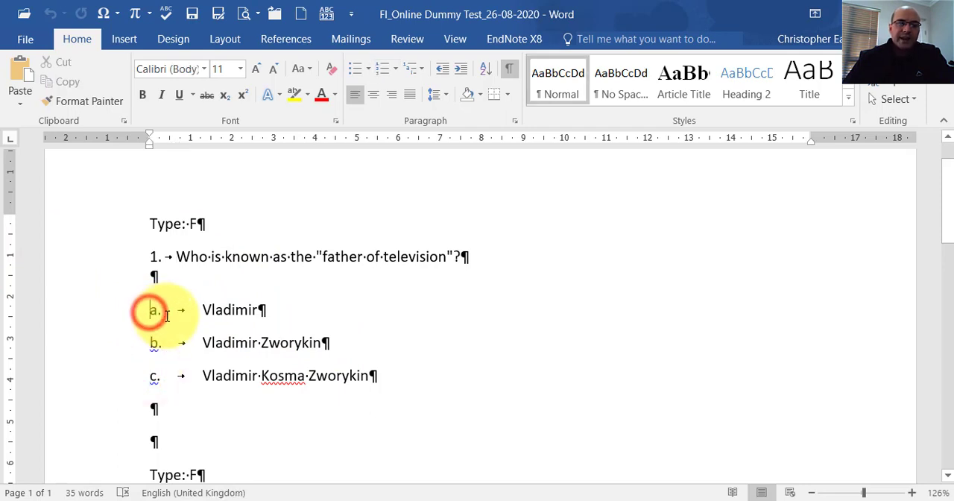
Try putting an asterisk in front of answer a of question 1.
left_click(257, 310)
left_click(150, 310)
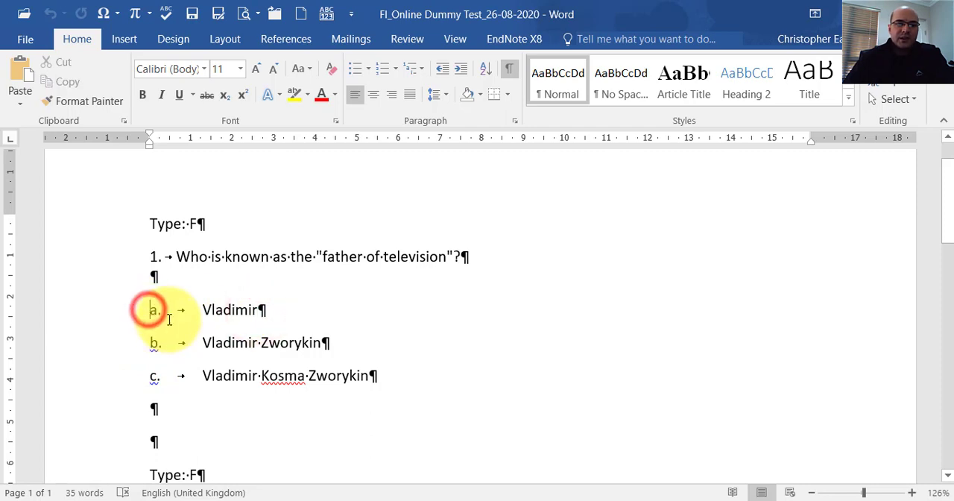
type("*")
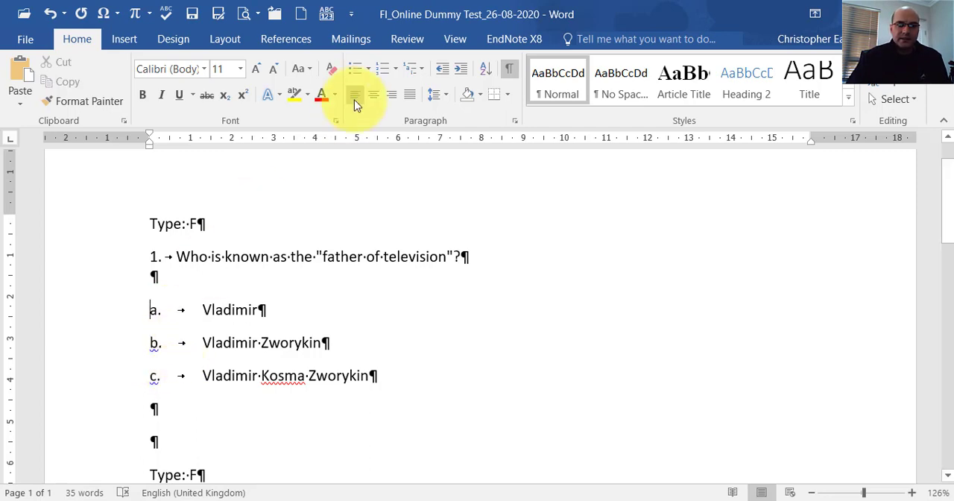
Hide the formatting marks and look through questions 1 and 2 with their accepted answers.
left_click(509, 68)
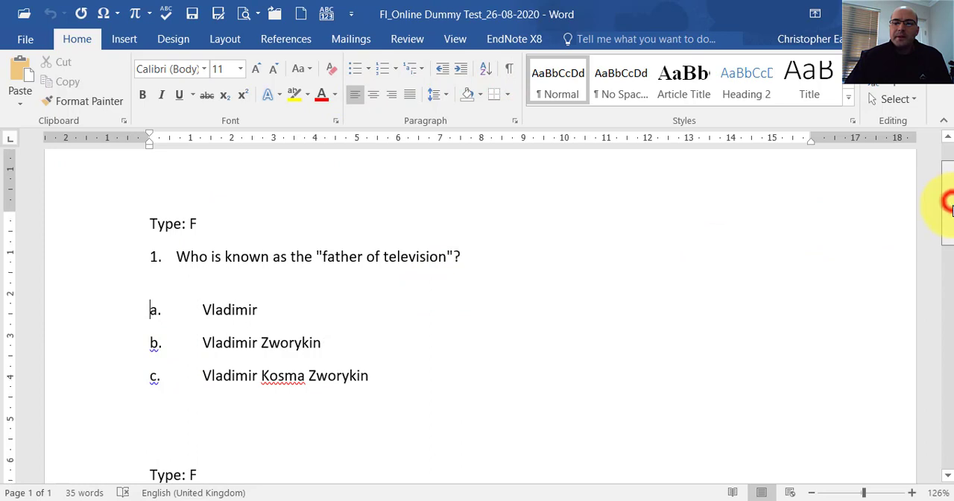
left_click_drag(945, 202, 947, 266)
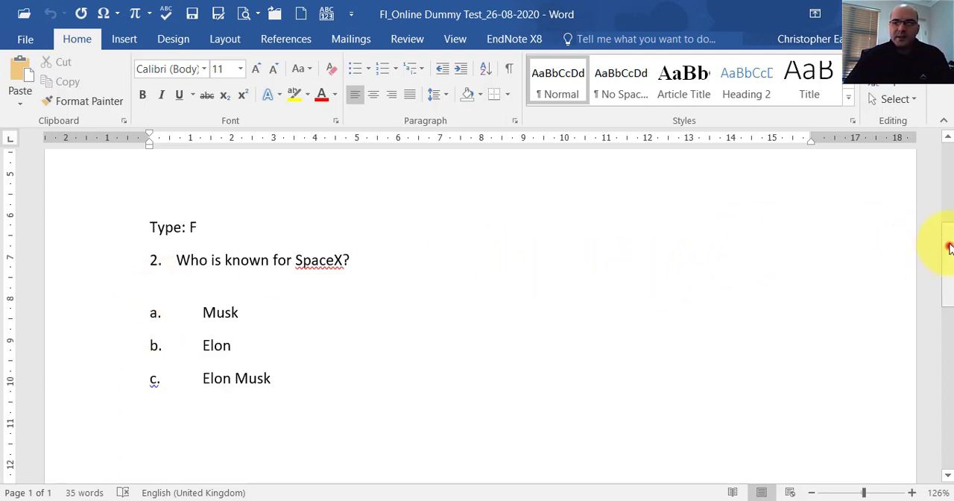
left_click_drag(949, 249, 944, 149)
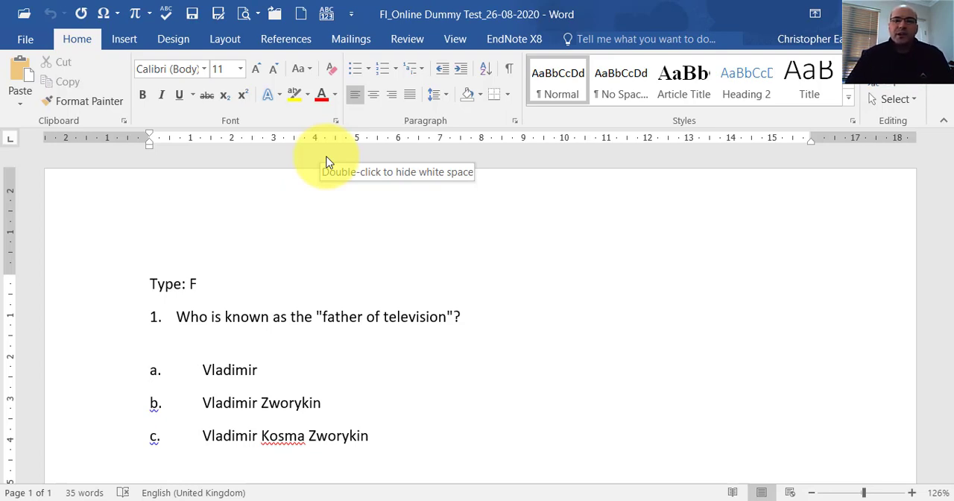
left_click_drag(462, 317, 193, 318)
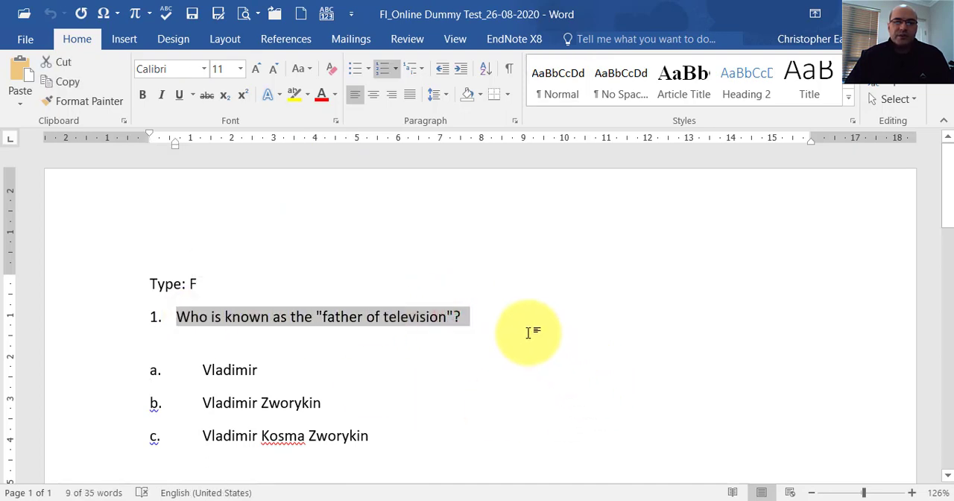
left_click(492, 316)
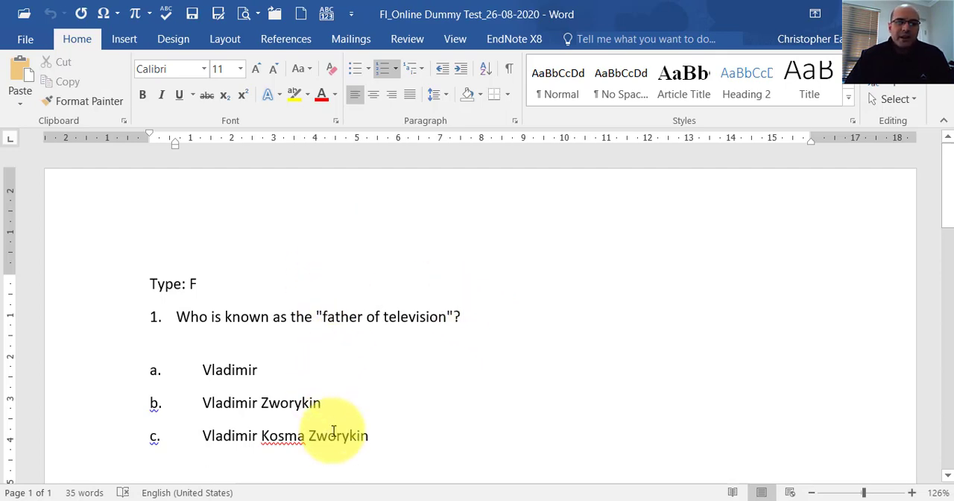
Switch to the document MC_Online Dummy Test_26-08-2020.
mouse_move(242, 473)
left_click(237, 453)
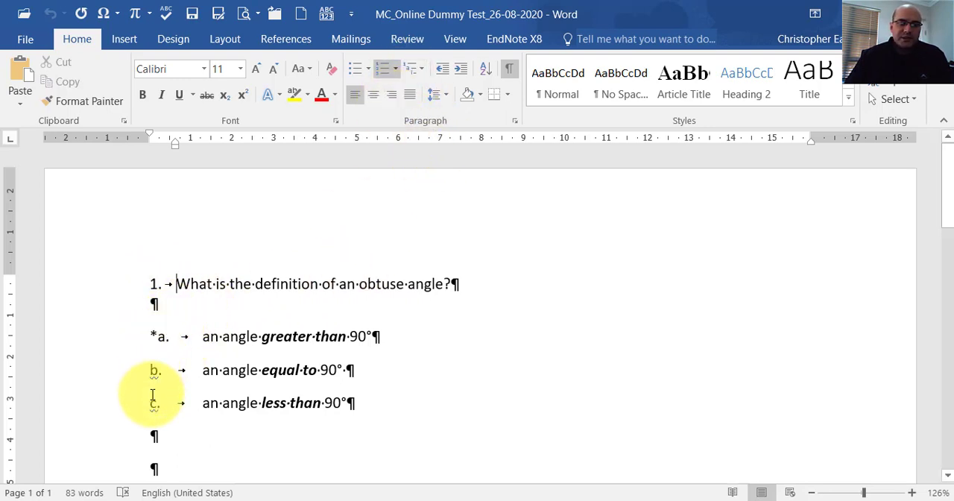
Try removing the asterisk before answer a of the obtuse angle question, and undo the deletion.
left_click(158, 336)
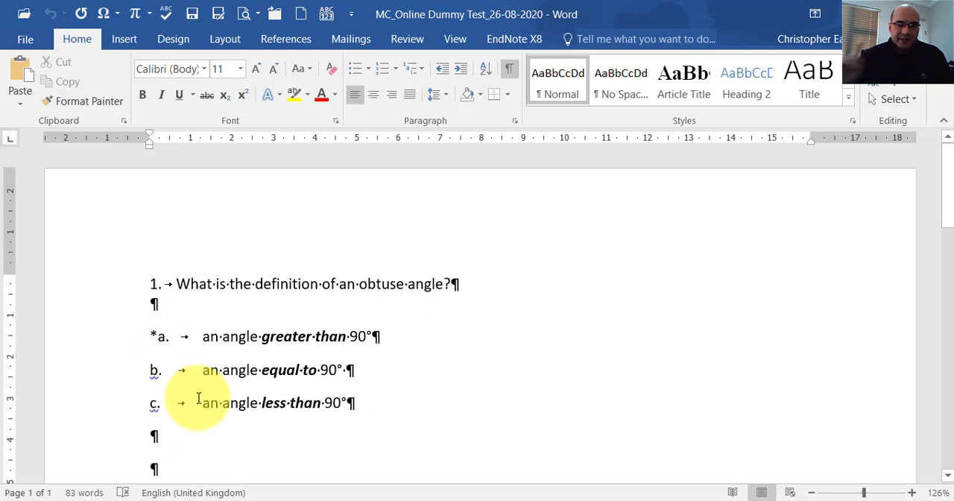
key("BackSpace")
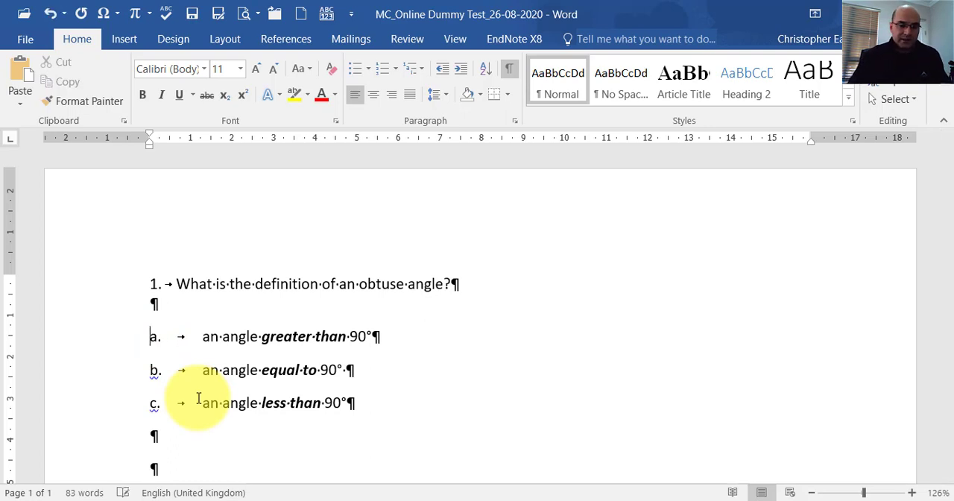
key("ctrl+z")
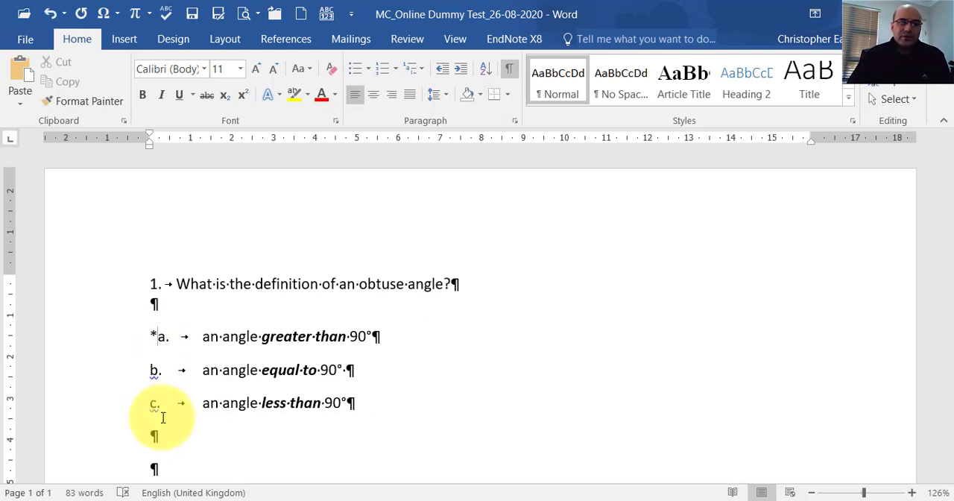
Try marking answer b of question 1 with an asterisk, and undo the edits that merged it with answer a.
left_click(155, 368)
key("BackSpace")
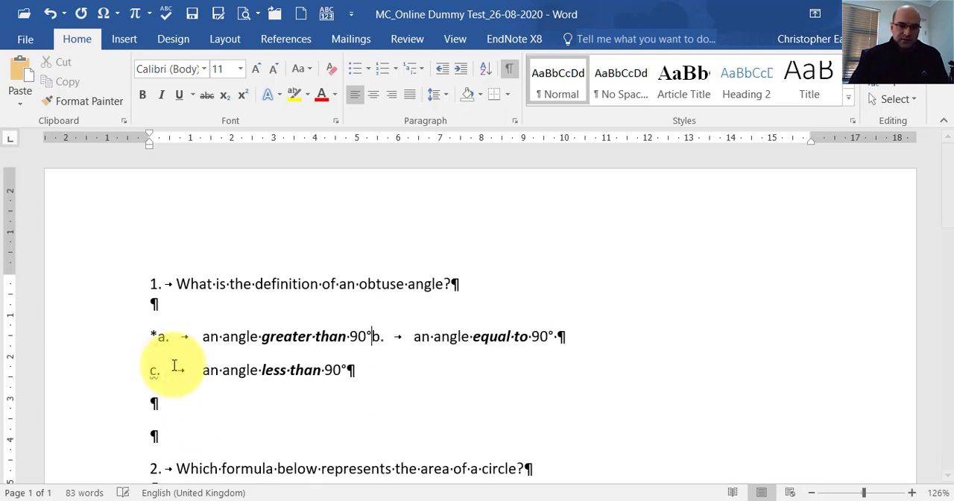
type("*")
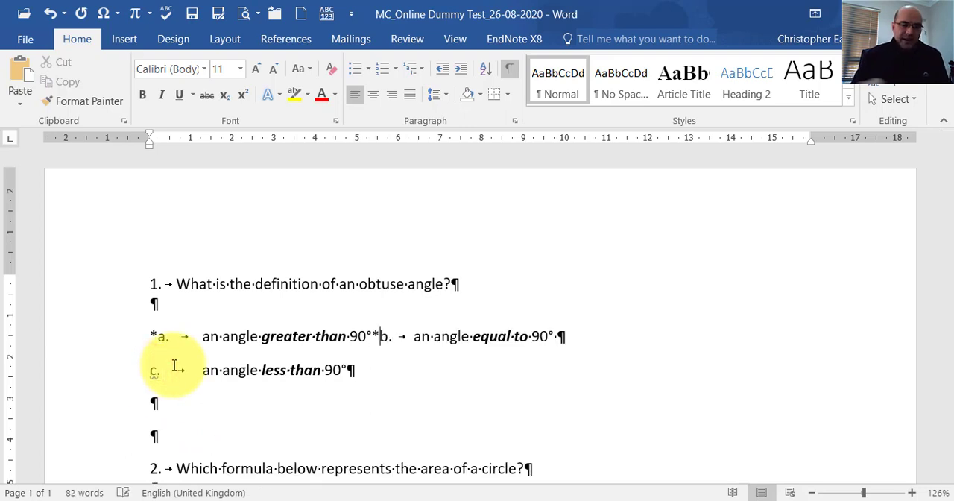
left_click(42, 14)
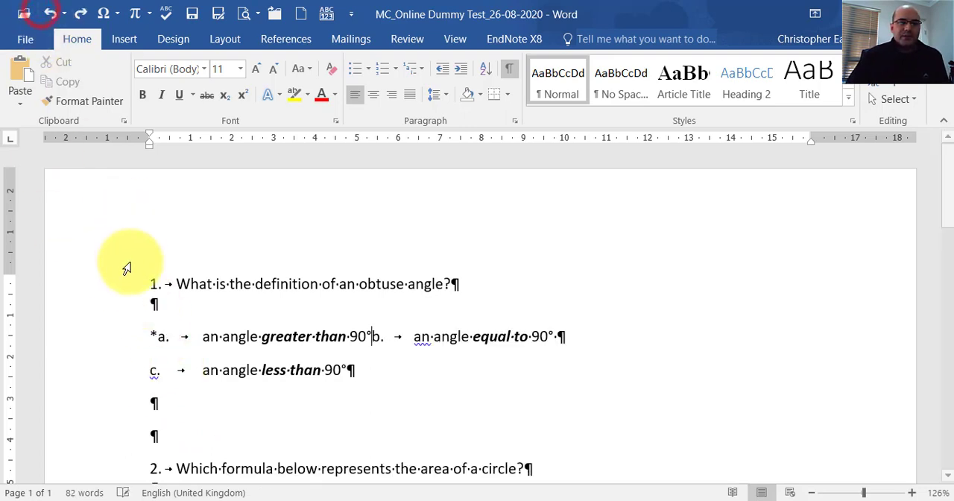
left_click(50, 13)
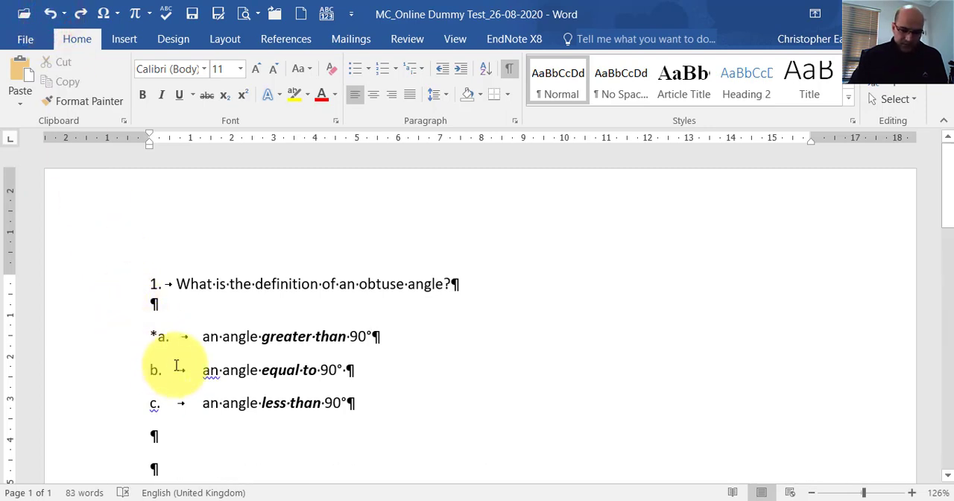
Try moving the correct-answer asterisk from answer a to answer b in question 1, and return it to answer a.
type("*")
left_click(161, 337)
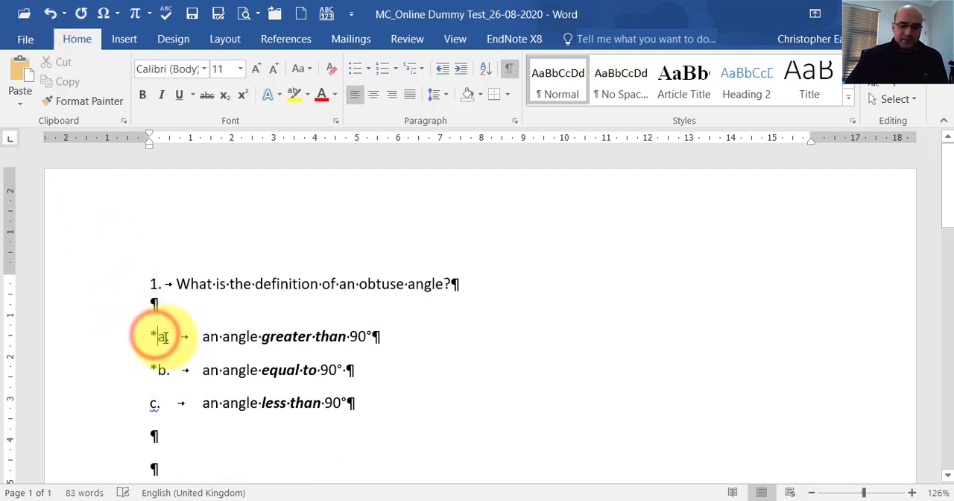
key("BackSpace")
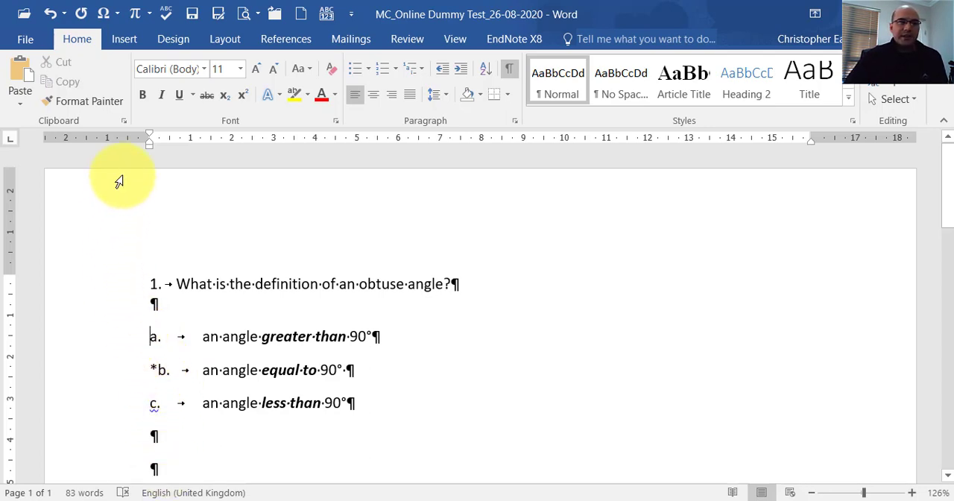
left_click(50, 13)
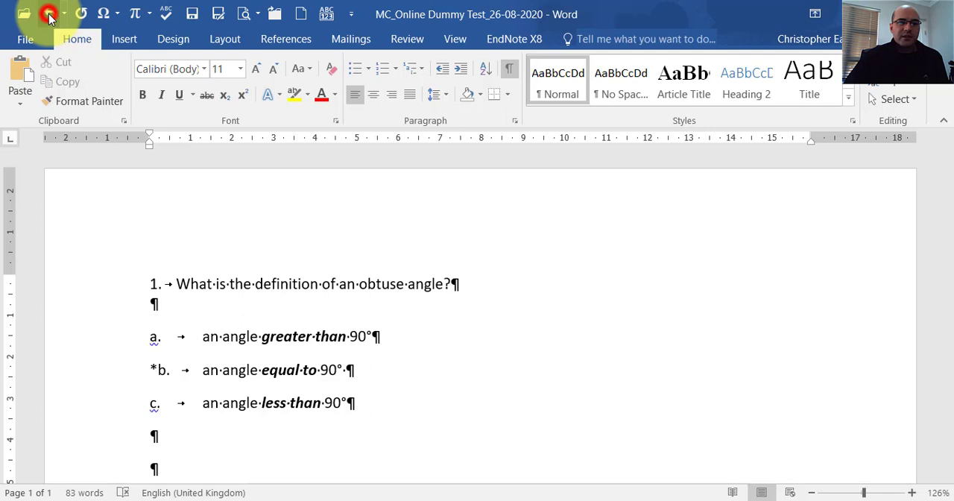
left_click(154, 368)
key("BackSpace")
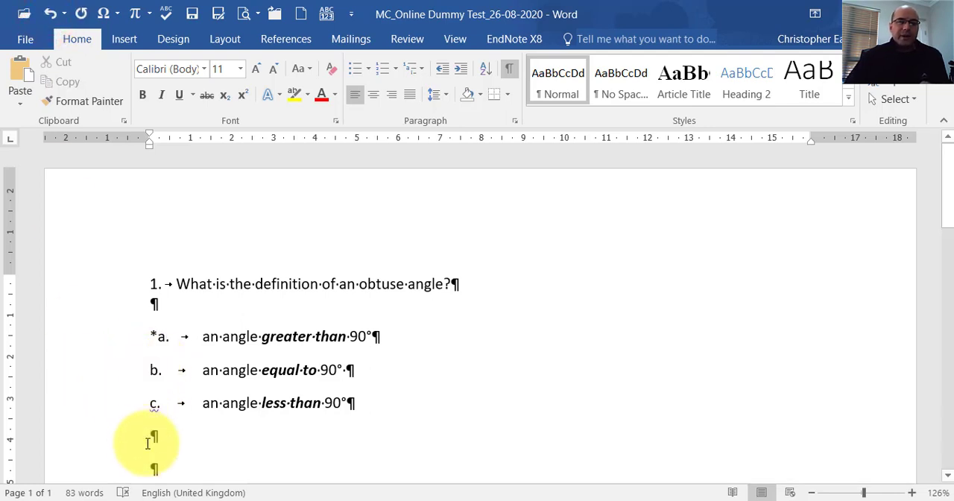
Go to question 2 on the area of a circle and select "= 2πr" in answer a.
scroll(509, 328, "down", 4)
scroll(509, 329, "down", 1)
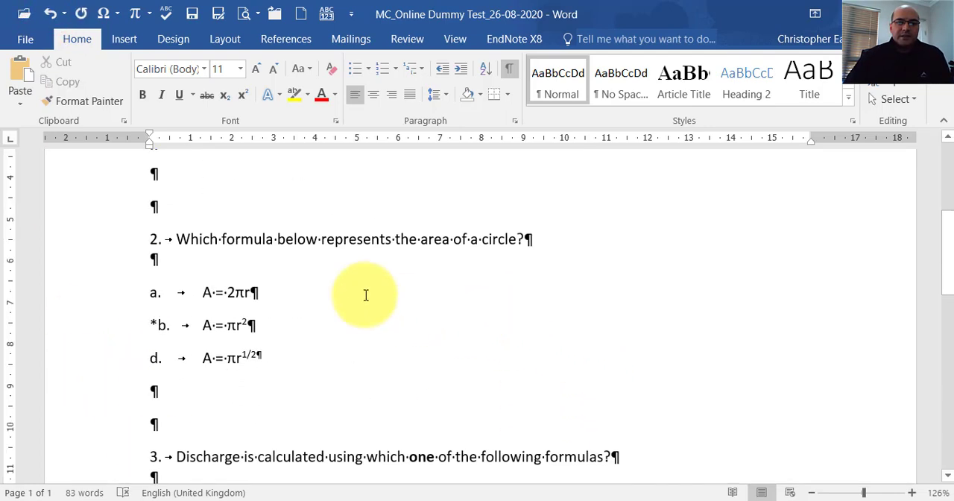
left_click(250, 292)
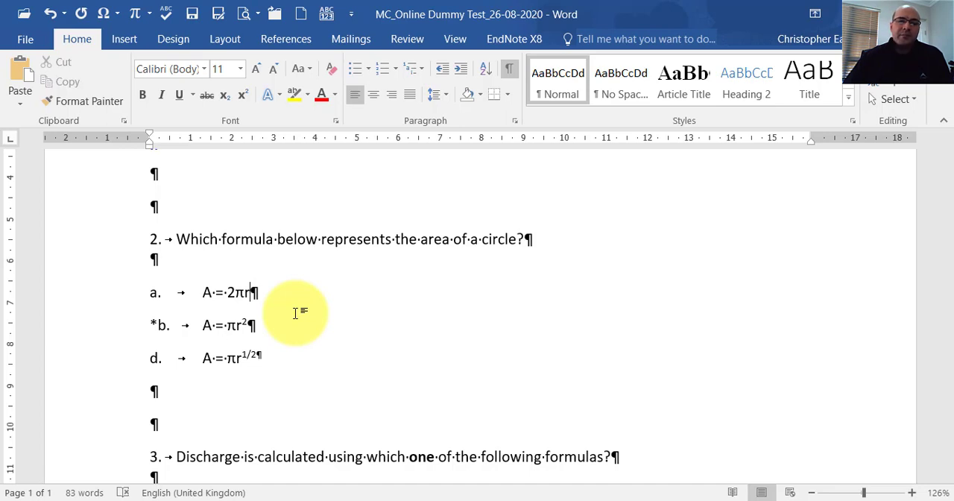
left_click(246, 292)
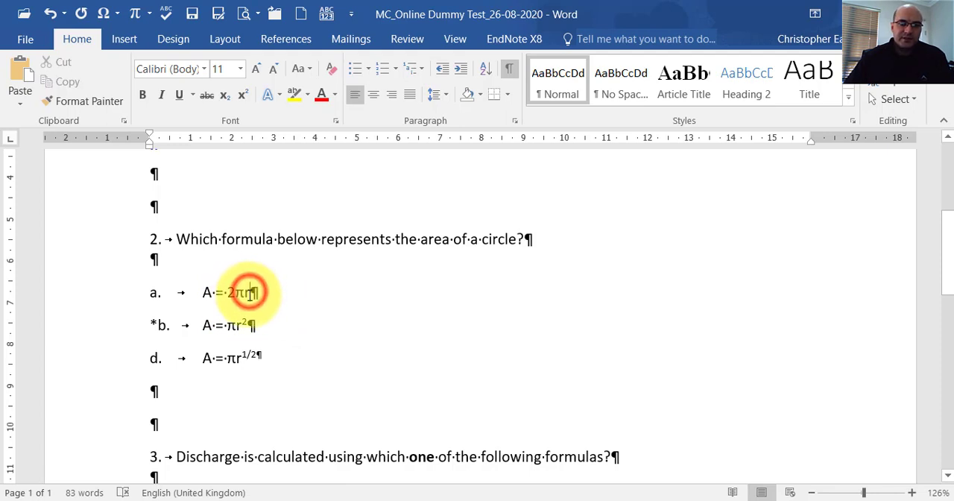
left_click_drag(239, 294, 211, 292)
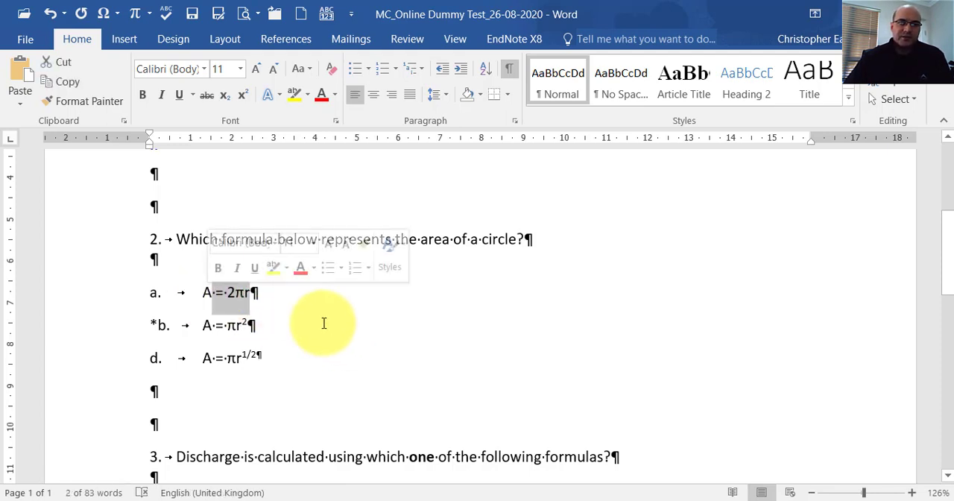
Review the answer formatting of the remaining multiple-choice questions, from the circle area question to the speed of light question.
left_click(246, 328)
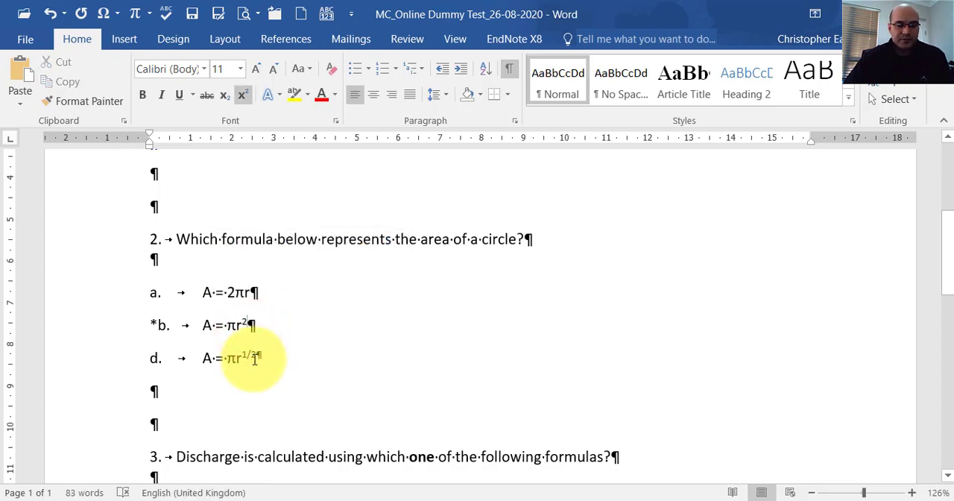
scroll(290, 358, "down", 5)
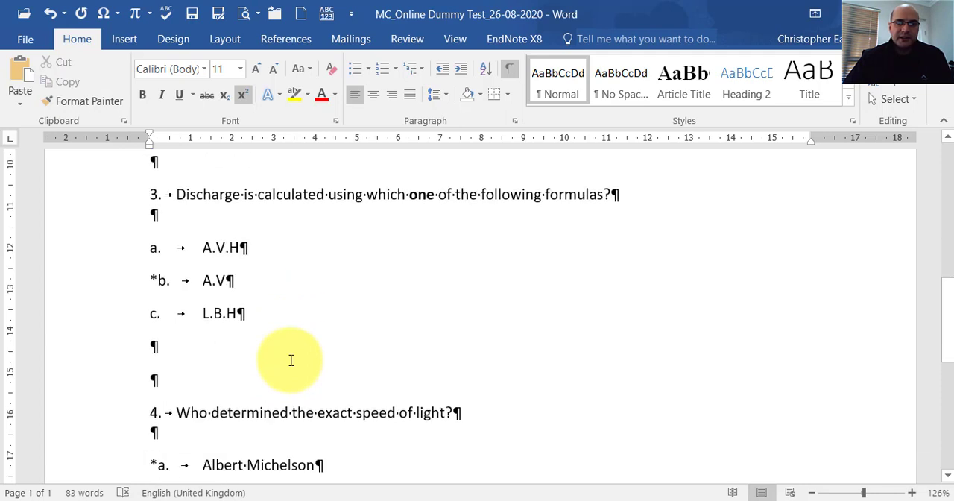
scroll(291, 360, "up", 10)
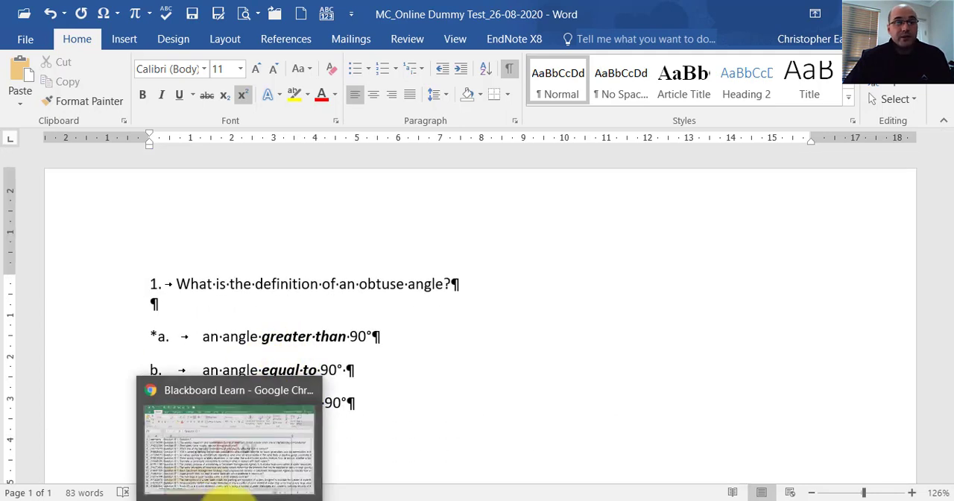
Switch to the TF_Online Dummy Test_26-08-2020 document and review how its true/false questions and asterisk-marked correct answers are laid out.
mouse_move(357, 496)
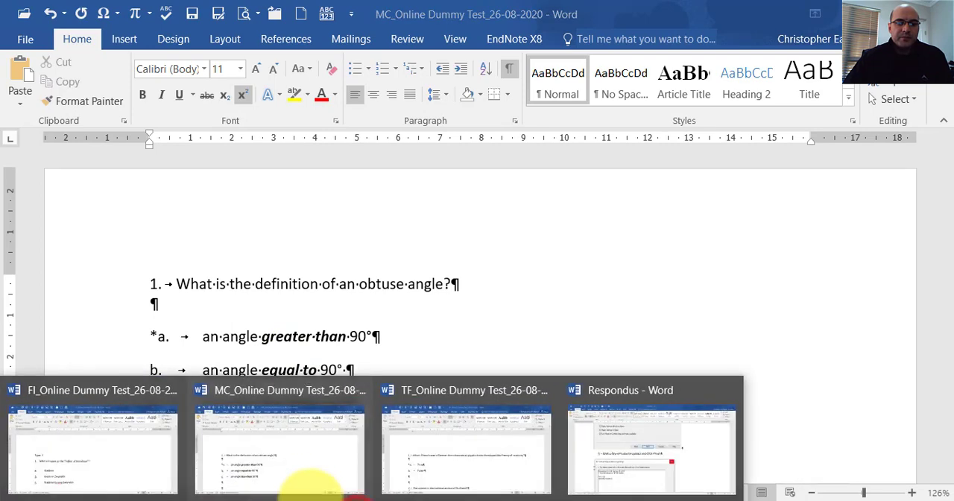
left_click(405, 448)
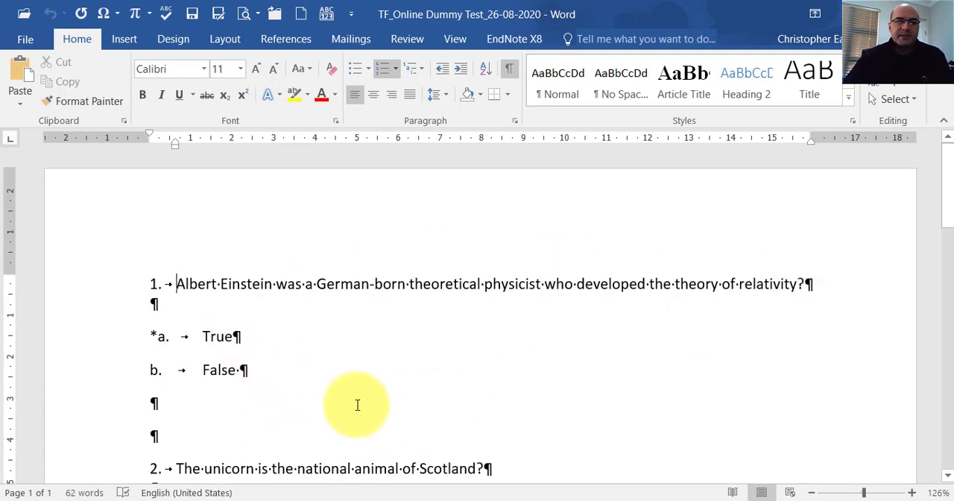
left_click(155, 339)
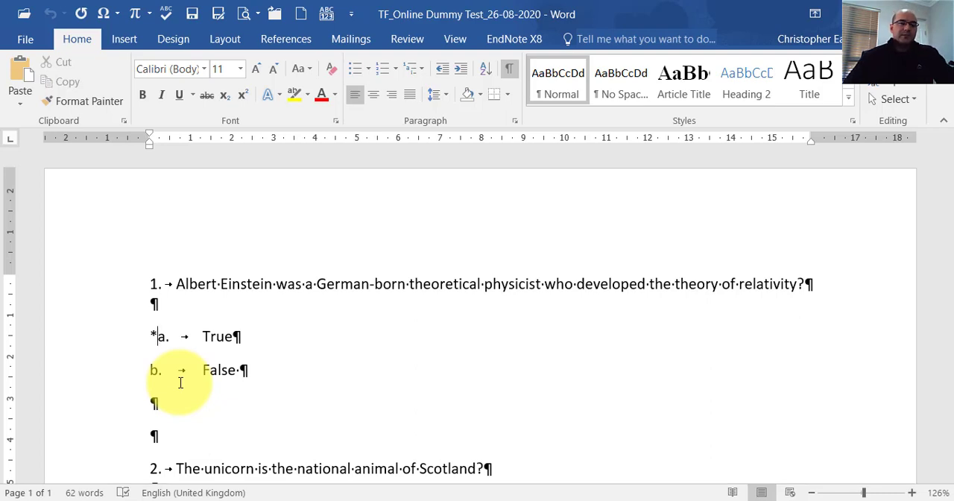
scroll(274, 366, "down", 5)
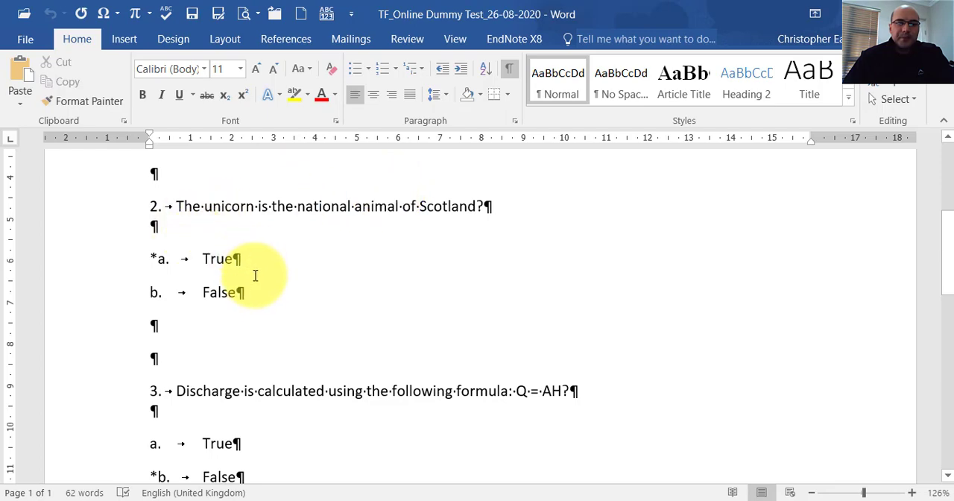
scroll(286, 302, "down", 7)
scroll(287, 298, "up", 13)
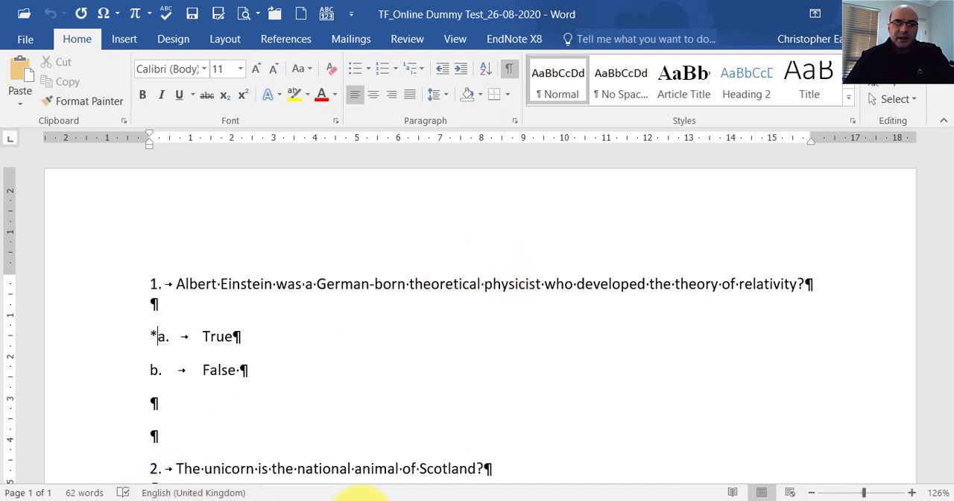
Switch to the FI_Online Dummy Test_26-08-2020 document and review its "Type: F" fill-in questions and their accepted answers.
left_click(361, 500)
mouse_move(136, 447)
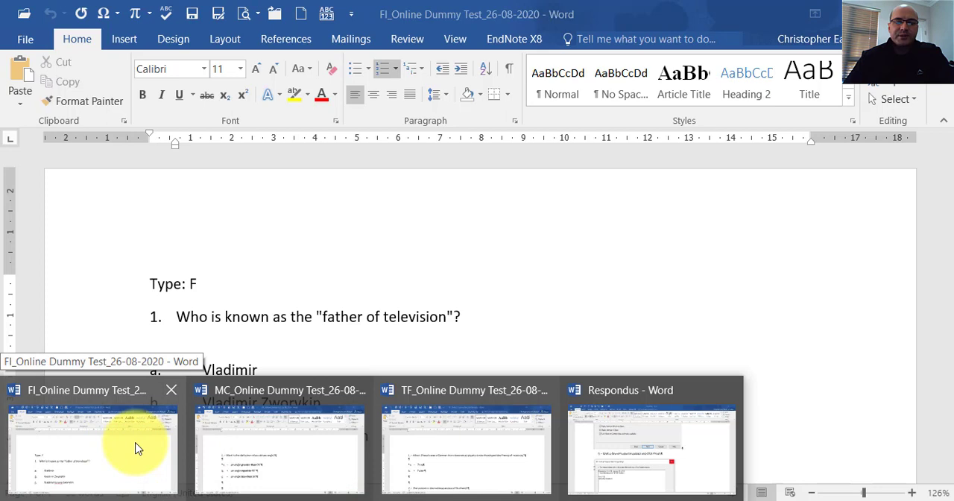
left_click(136, 447)
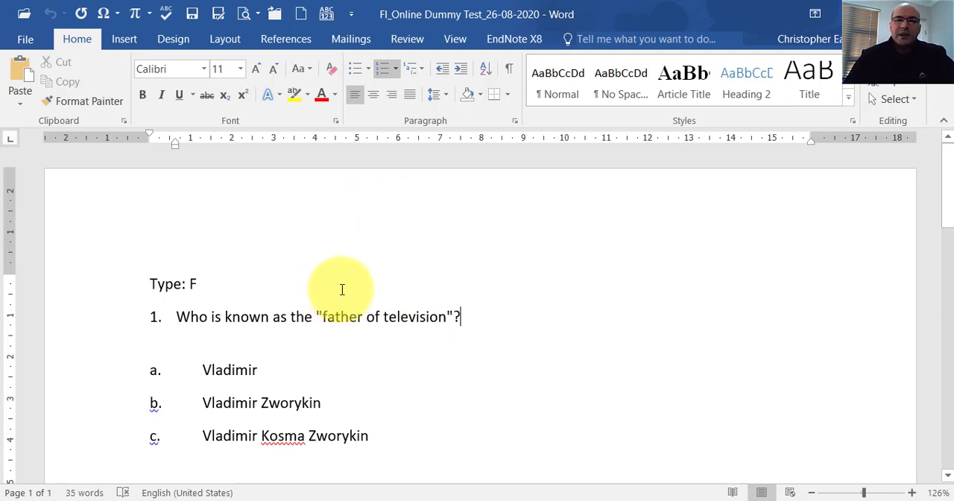
scroll(343, 289, "down", 5)
scroll(342, 289, "up", 5)
scroll(350, 298, "down", 5)
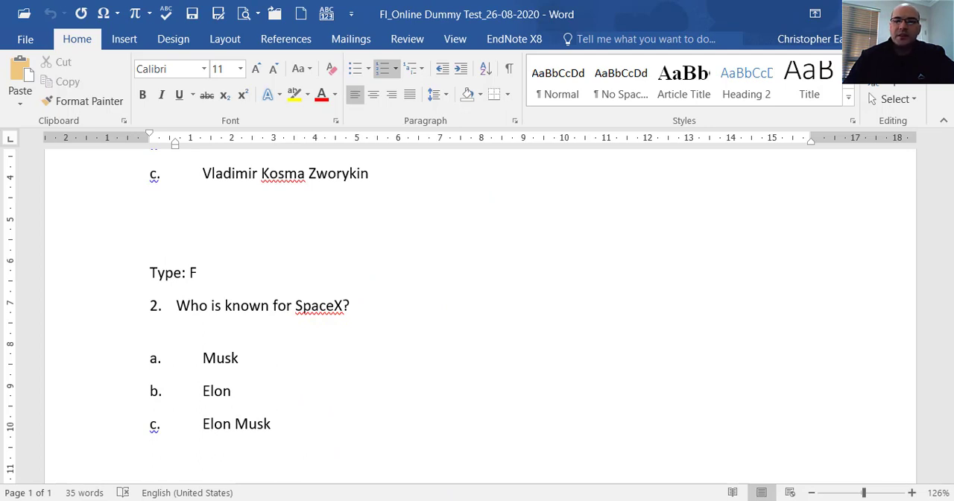
Close the FI, TF and MC Online Dummy Test documents without saving any changes.
left_click(937, 13)
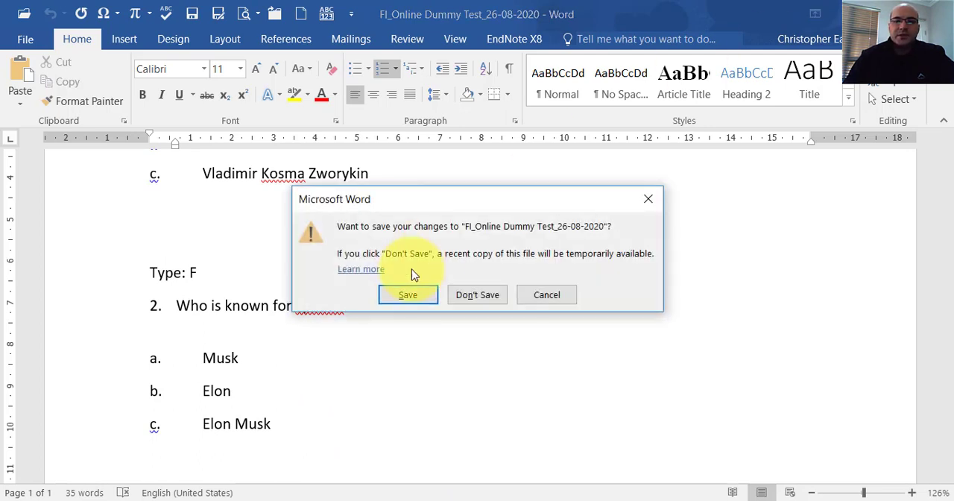
left_click(529, 295)
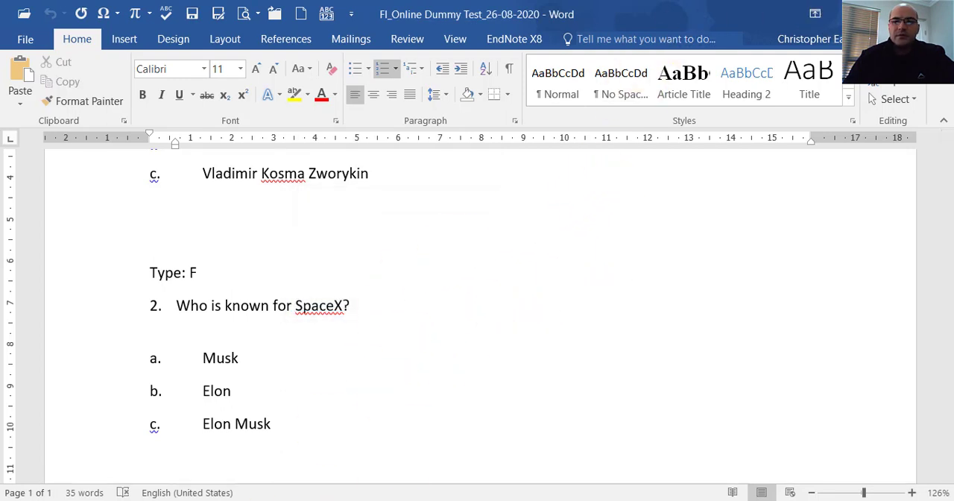
left_click(937, 14)
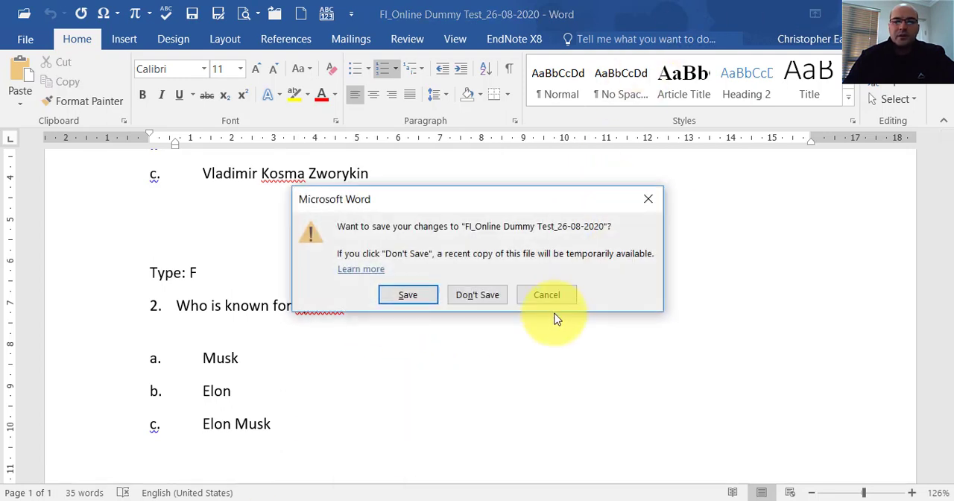
left_click(473, 296)
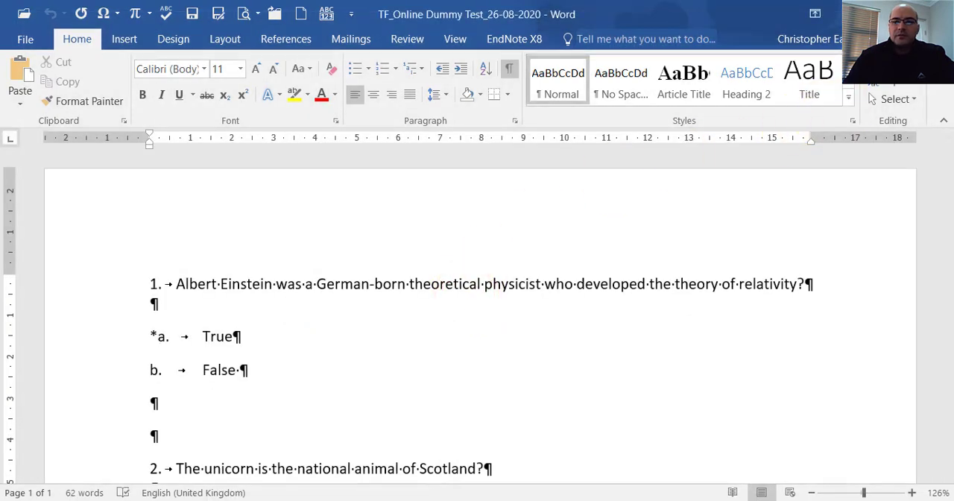
left_click(937, 13)
left_click(938, 14)
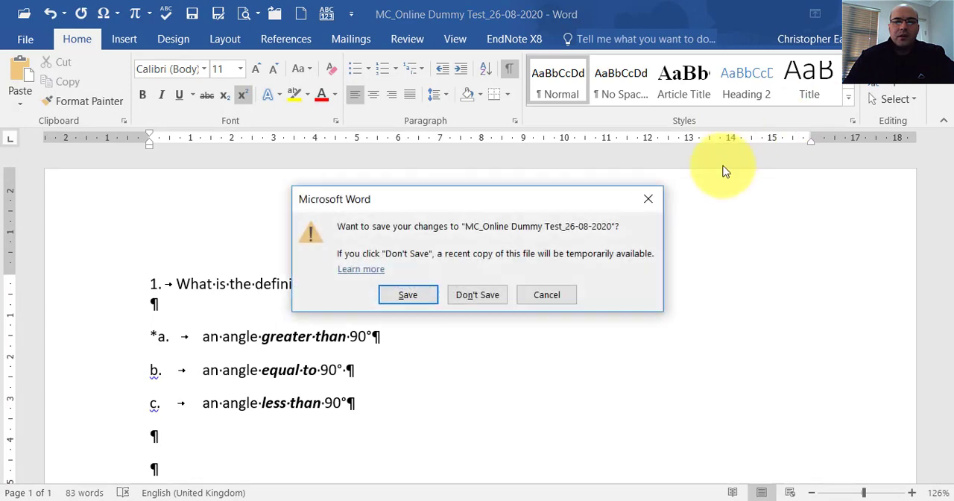
left_click(477, 294)
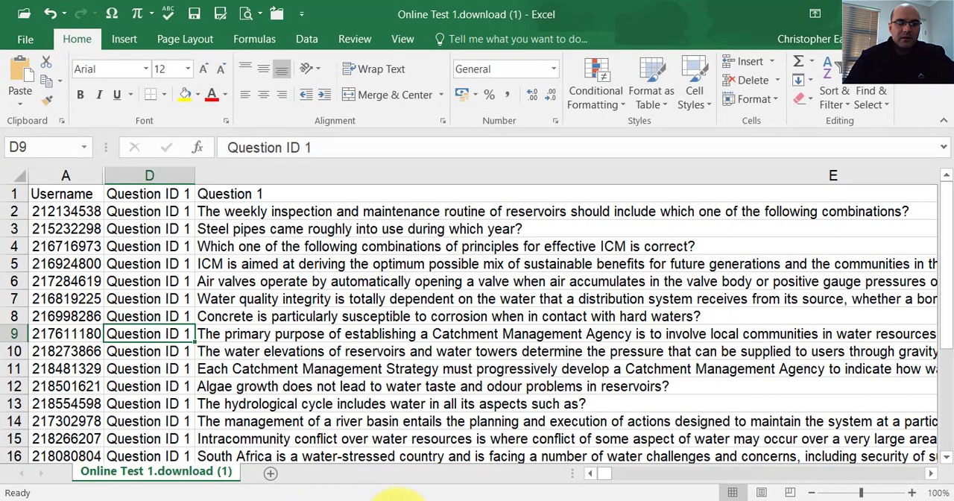
Switch to Respondus and choose Blackboard as the current personality.
left_click(403, 500)
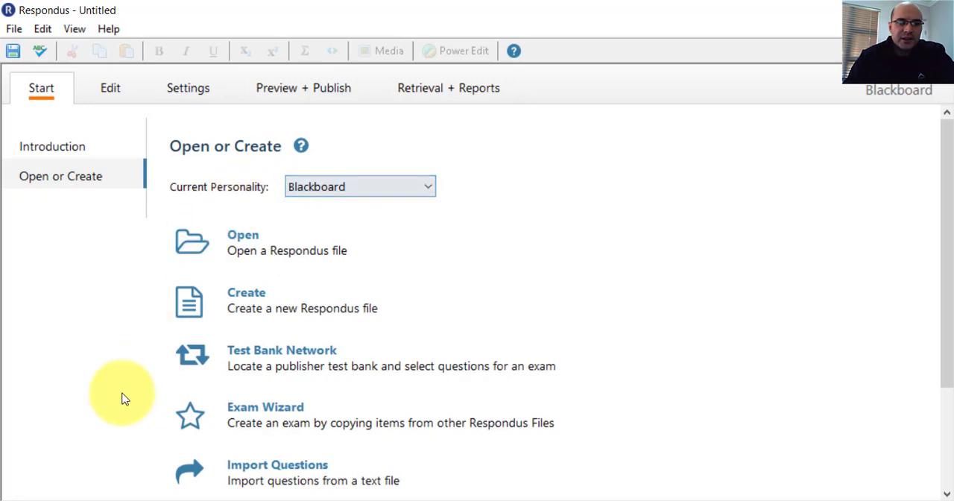
left_click(426, 185)
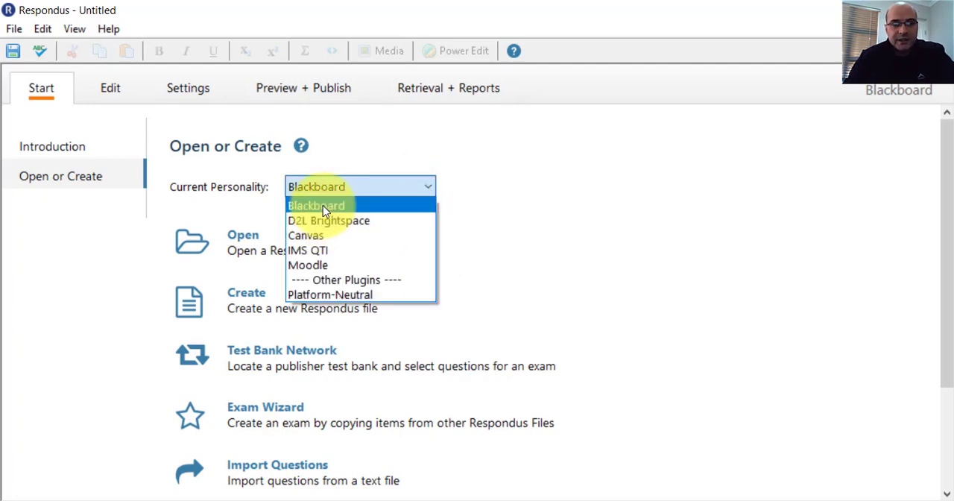
left_click(330, 206)
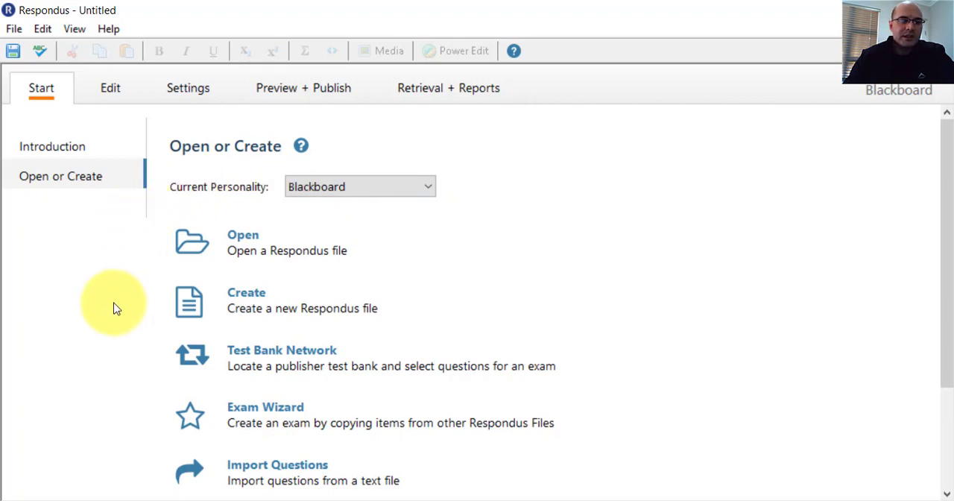
Start importing questions and set the type of import file to Microsoft Word 2007 (DOCX).
left_click(249, 477)
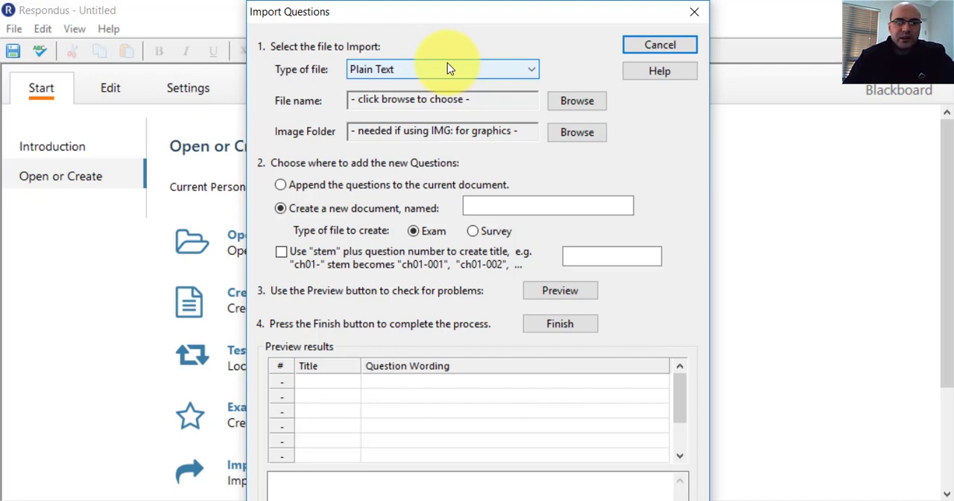
left_click(400, 72)
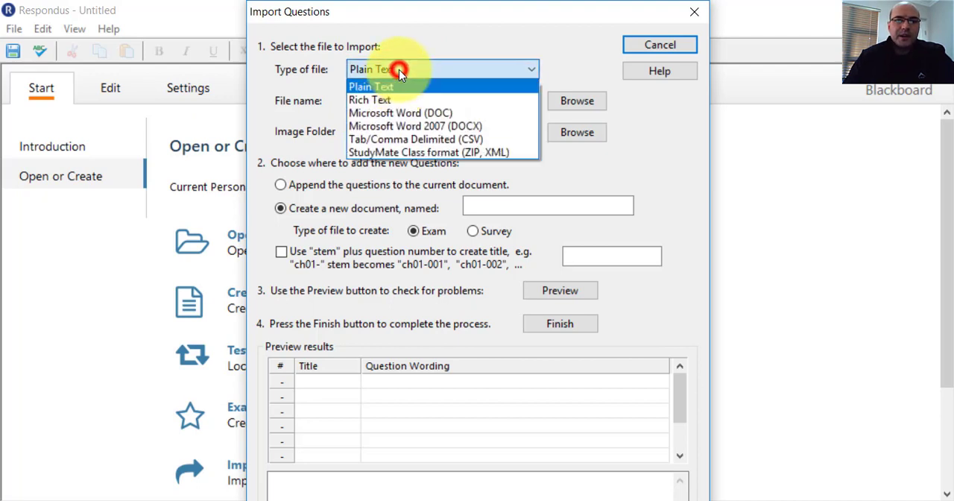
left_click(398, 127)
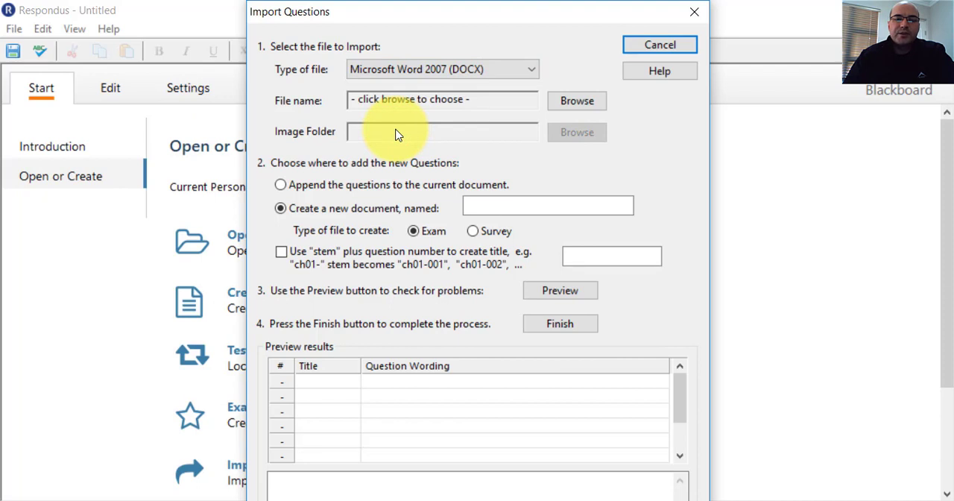
left_click(379, 102)
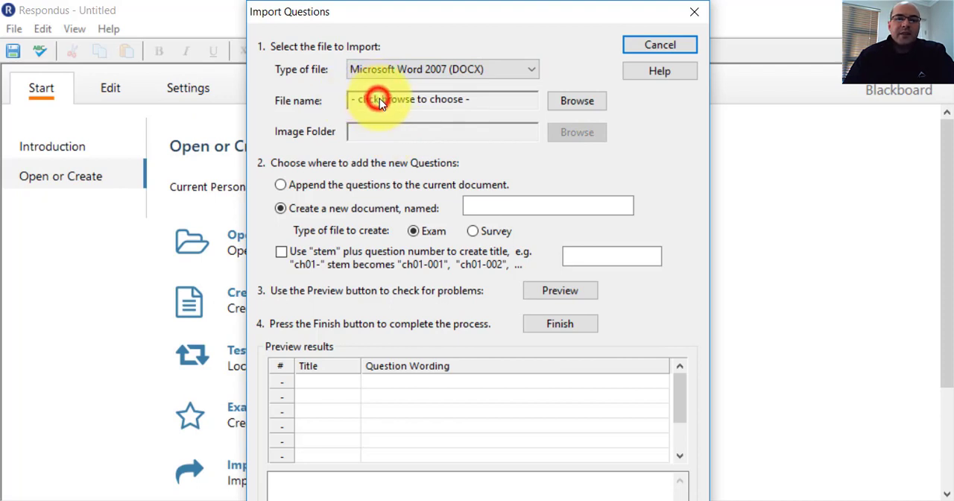
Browse for the import file in the TUT folder under Hydrology IV_HYD401T, 04_Assessments, Online Tests, Dummy Test.
left_click(588, 104)
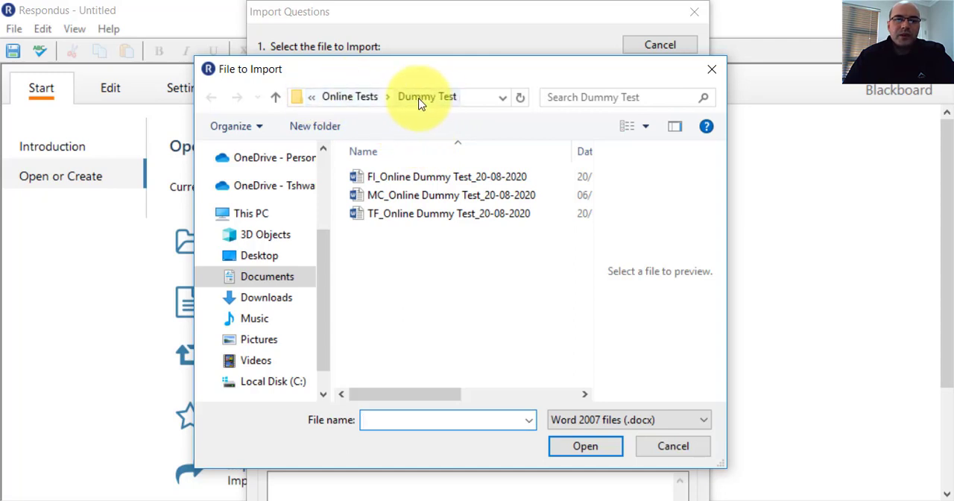
left_click(388, 97)
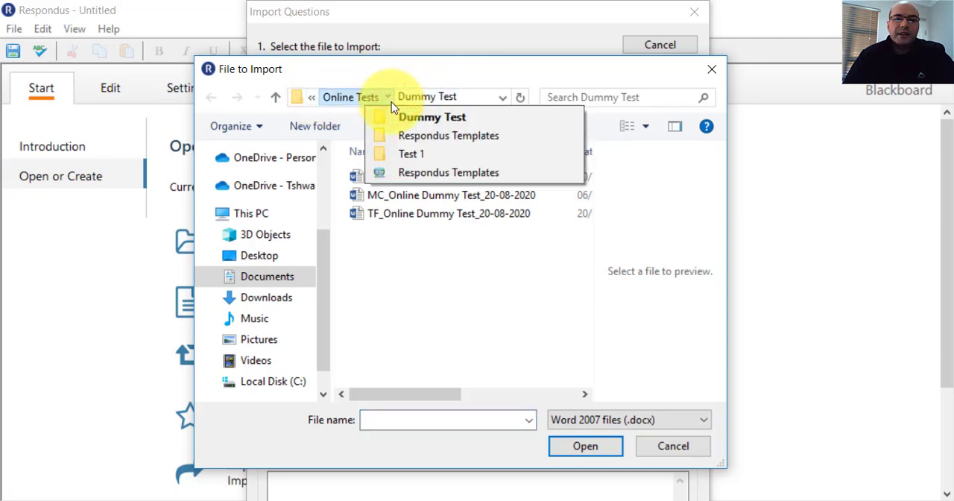
left_click(350, 97)
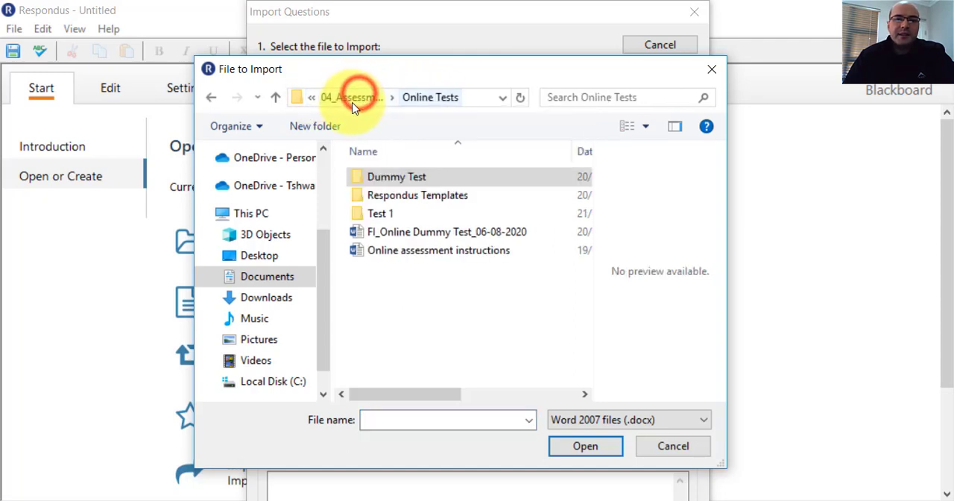
left_click(313, 98)
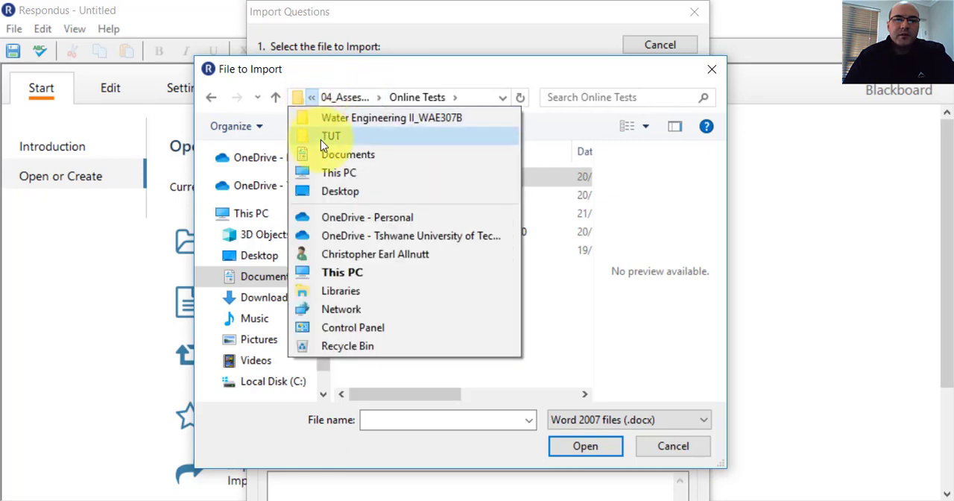
left_click(321, 136)
double_click(390, 212)
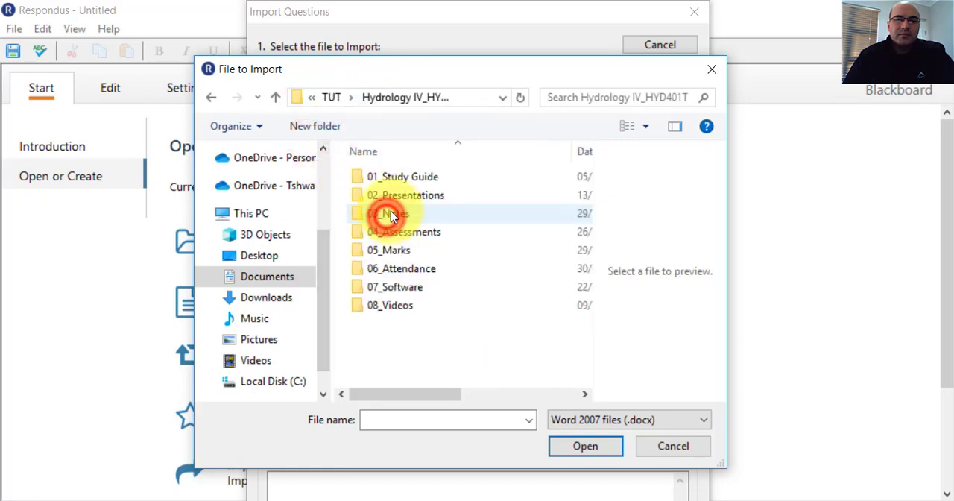
double_click(386, 233)
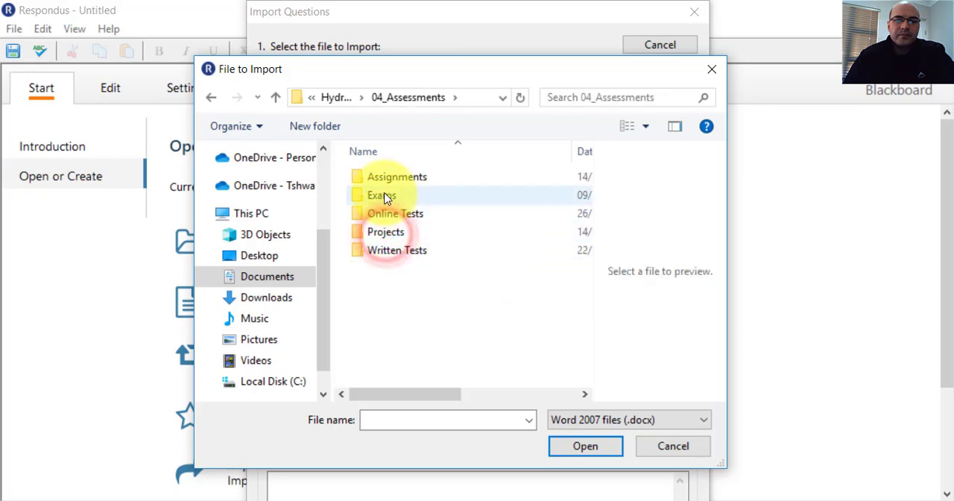
double_click(384, 214)
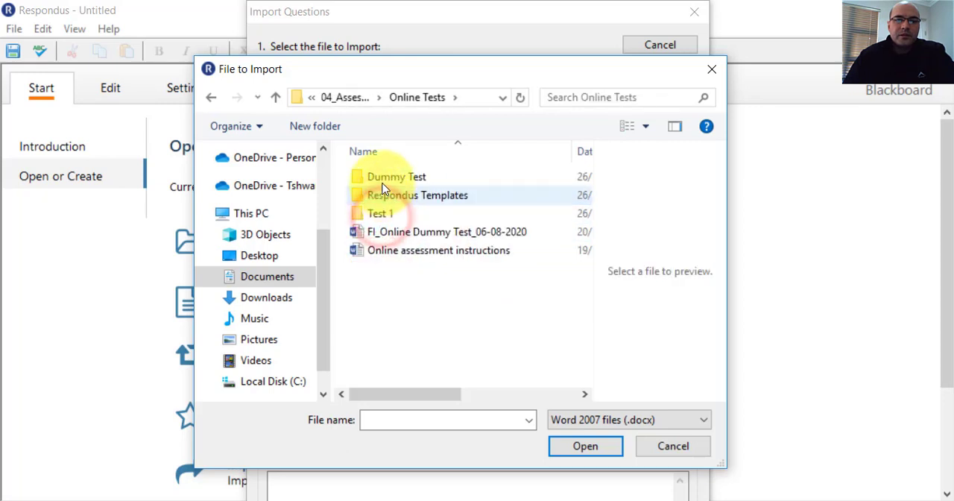
double_click(381, 179)
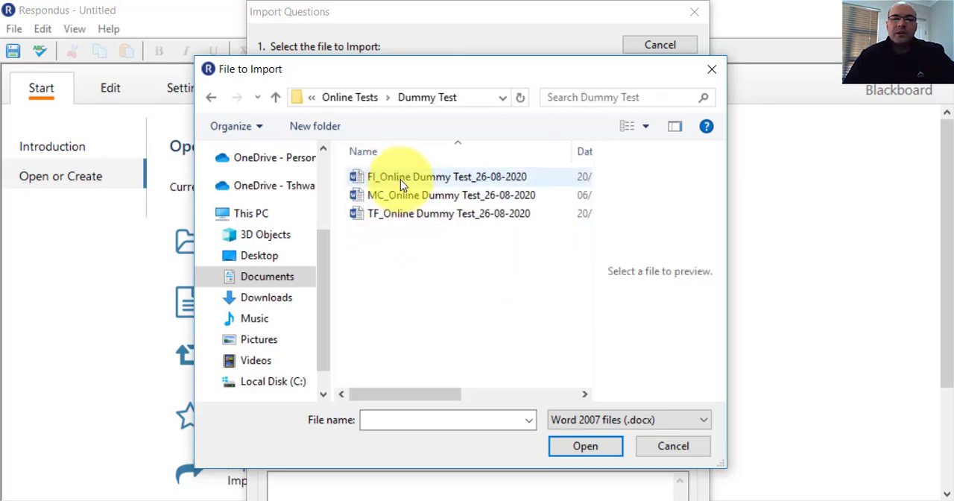
Copy the name of the file FI_Online Dummy Test_26-08-2020 and open that file as the import source.
left_click(401, 180)
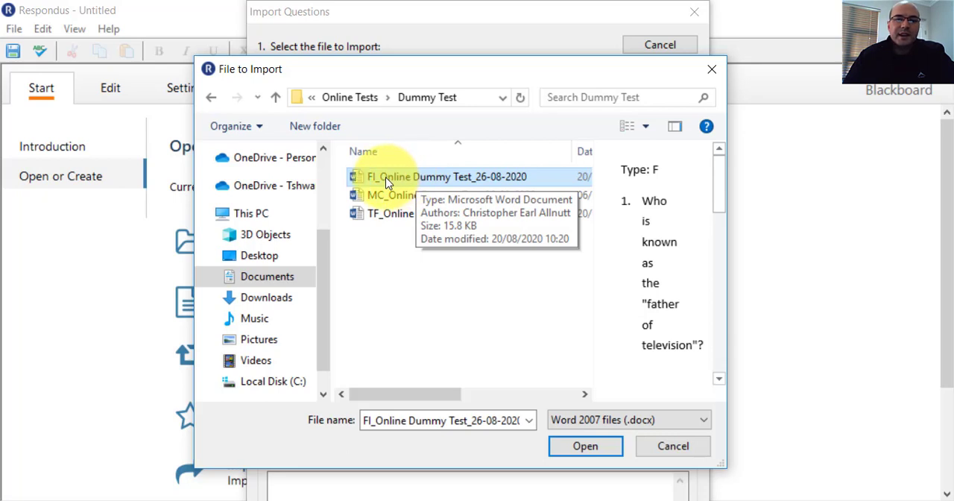
right_click(386, 183)
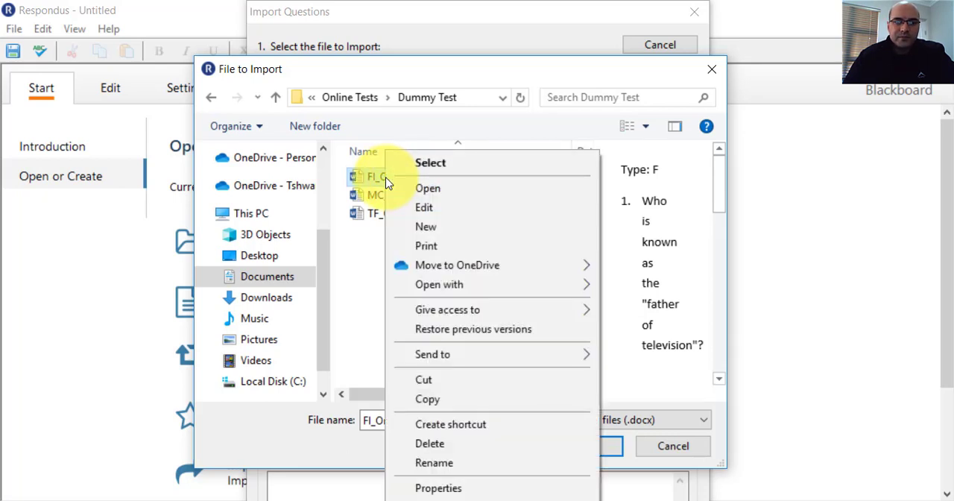
left_click(378, 268)
left_click(390, 184)
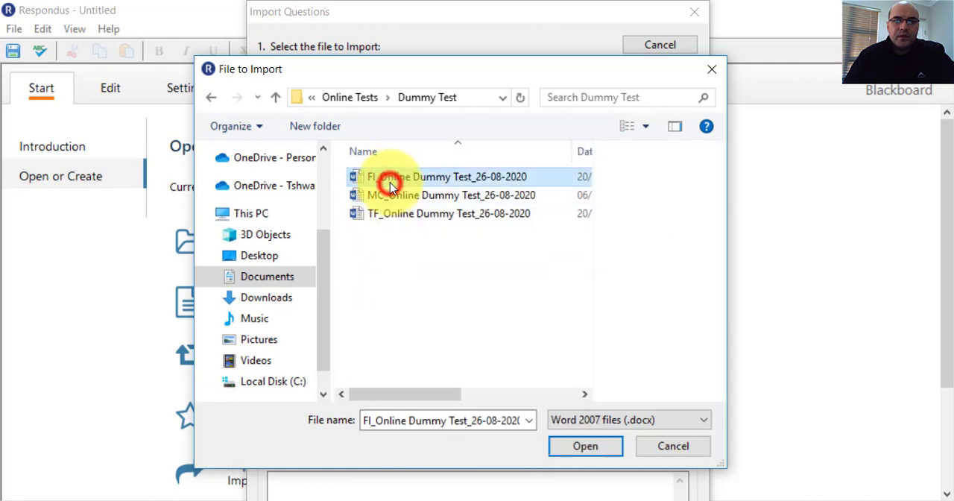
left_click(392, 183)
right_click(393, 183)
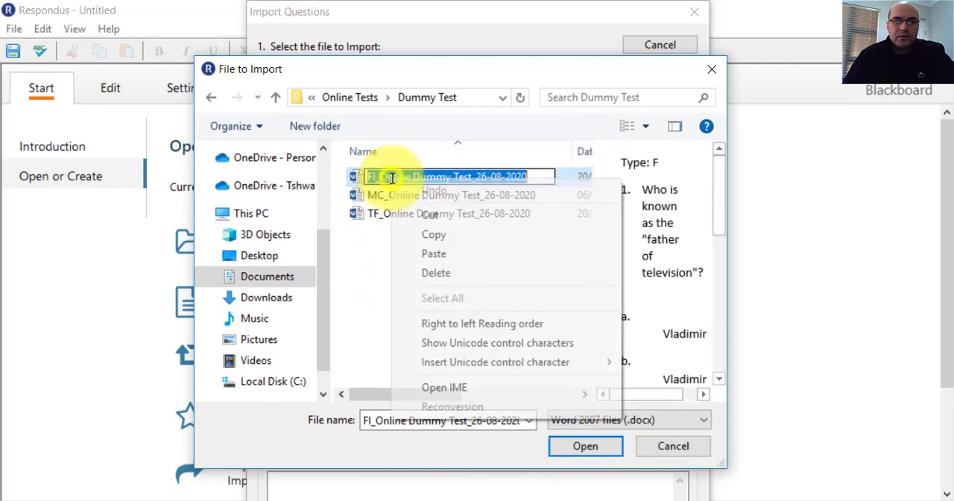
left_click(428, 239)
left_click(400, 263)
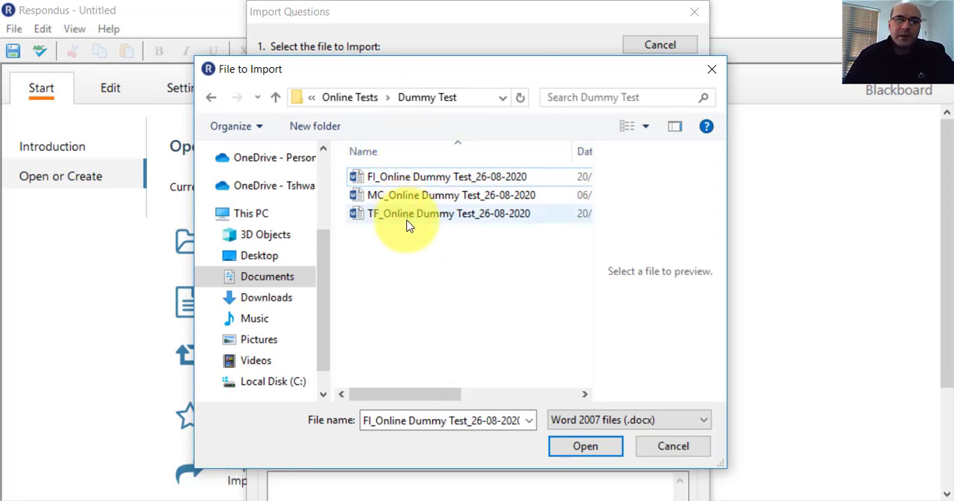
left_click(407, 178)
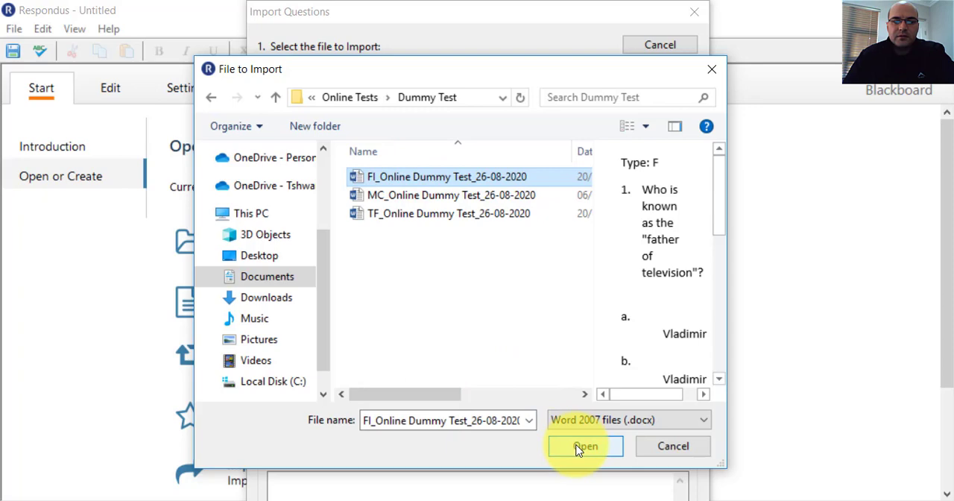
left_click(582, 447)
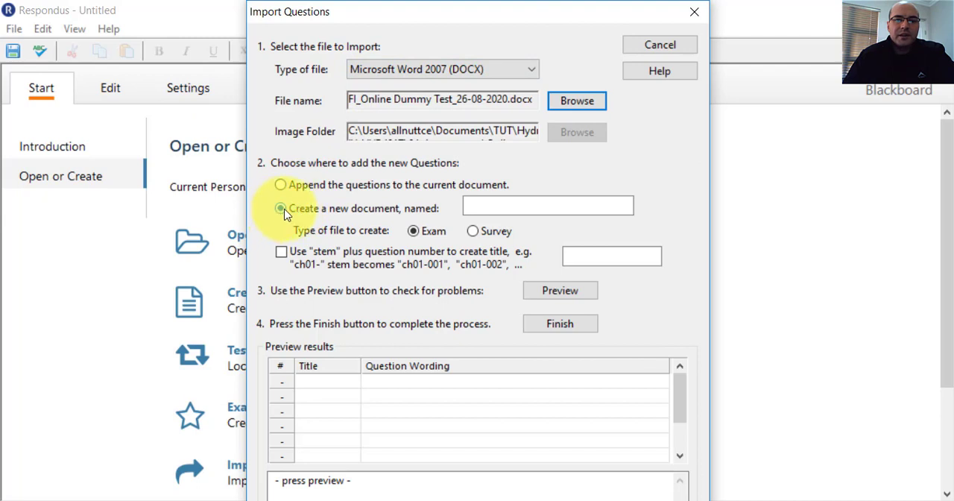
Name the new document for the imported questions FI_Online Dummy Test_26-08-2020 by pasting the copied file name.
left_click(478, 205)
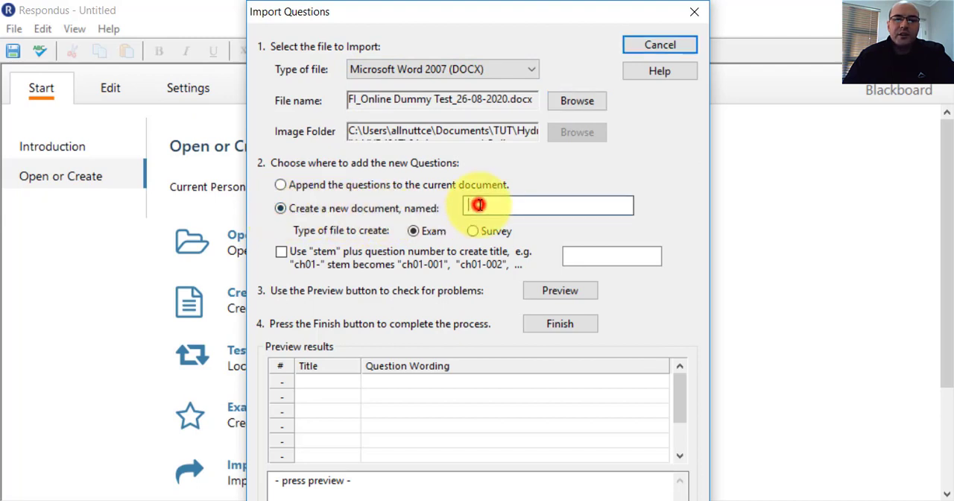
right_click(478, 205)
left_click(516, 282)
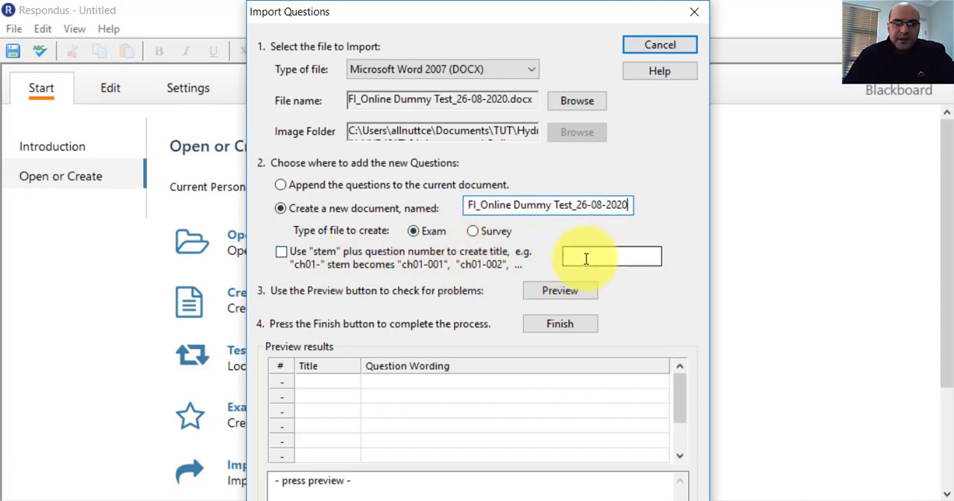
Preview the fill-in questions to check for problems and complete the import.
left_click(538, 292)
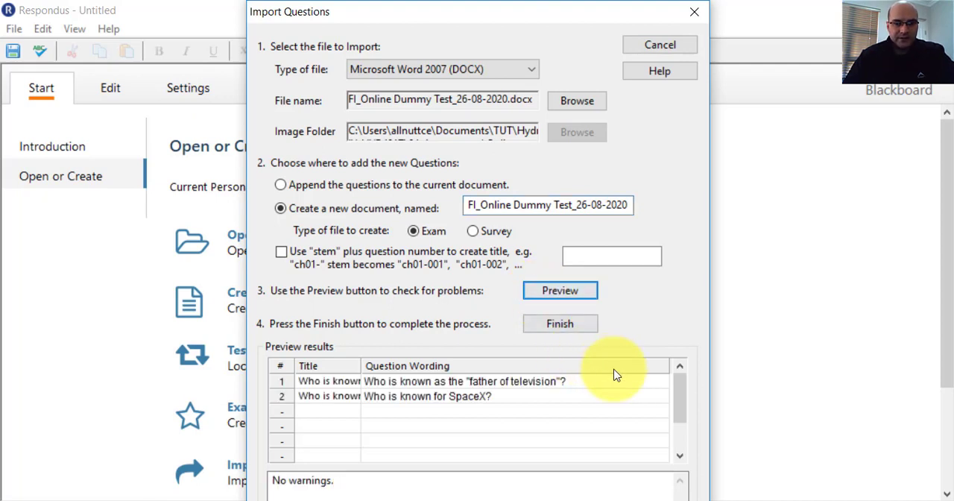
left_click_drag(676, 385, 671, 421)
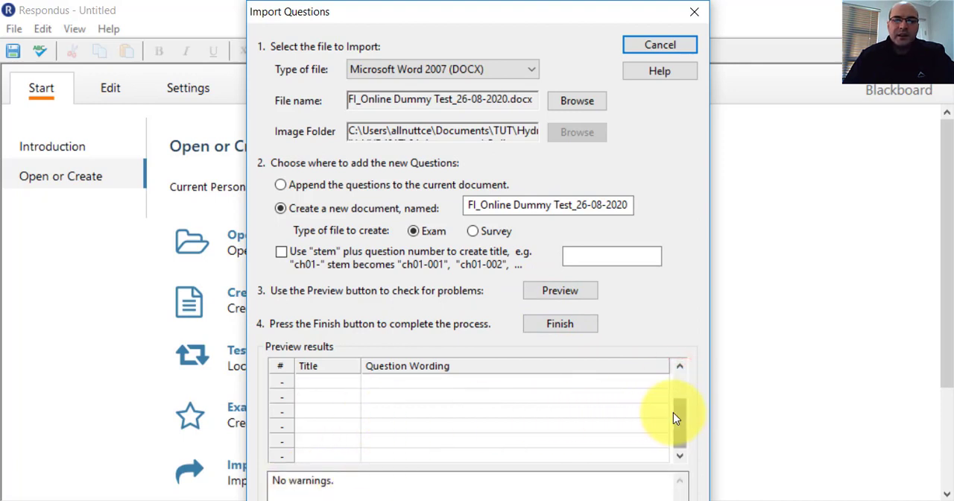
left_click_drag(673, 412, 676, 383)
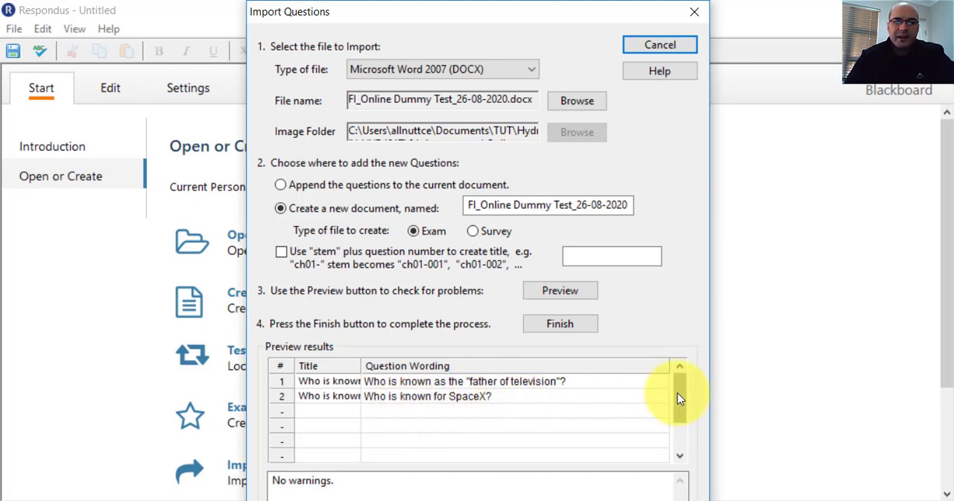
mouse_move(681, 402)
left_mouse_down()
mouse_move(680, 394)
mouse_move(680, 417)
mouse_move(679, 392)
left_mouse_up()
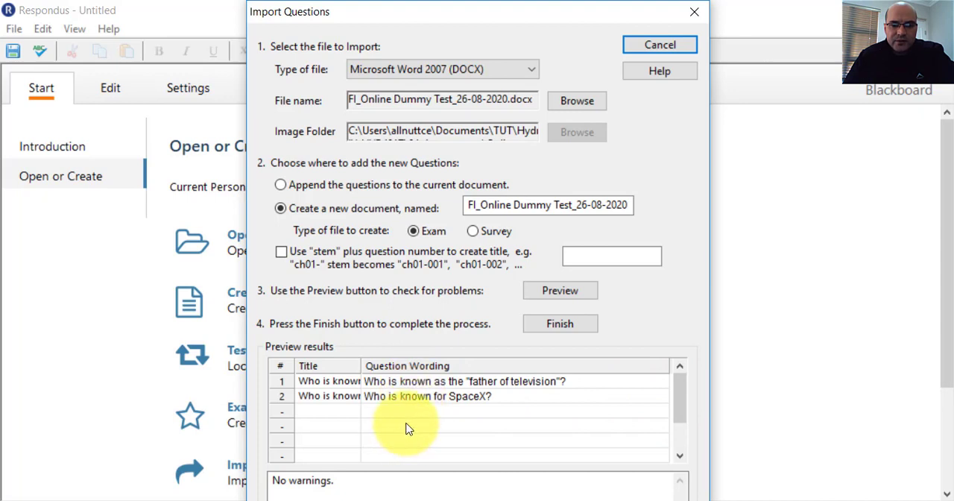
left_click_drag(678, 403, 680, 431)
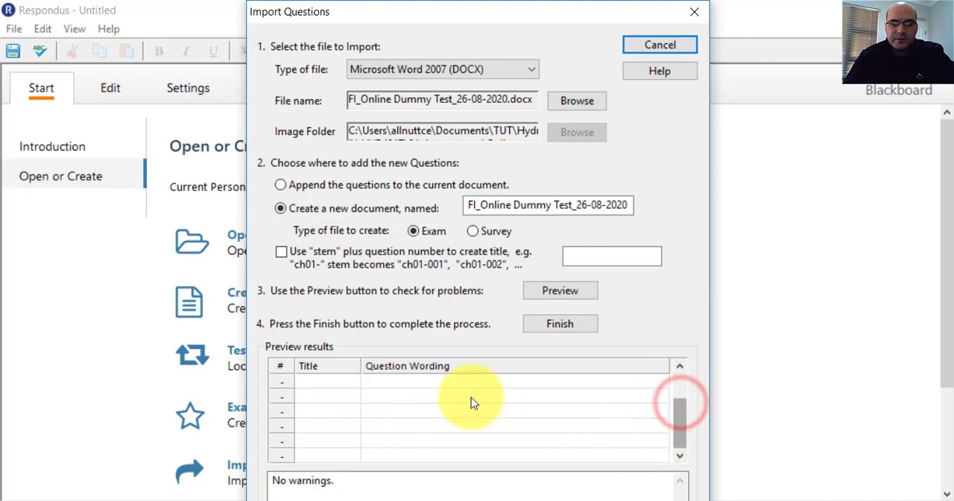
left_click(542, 327)
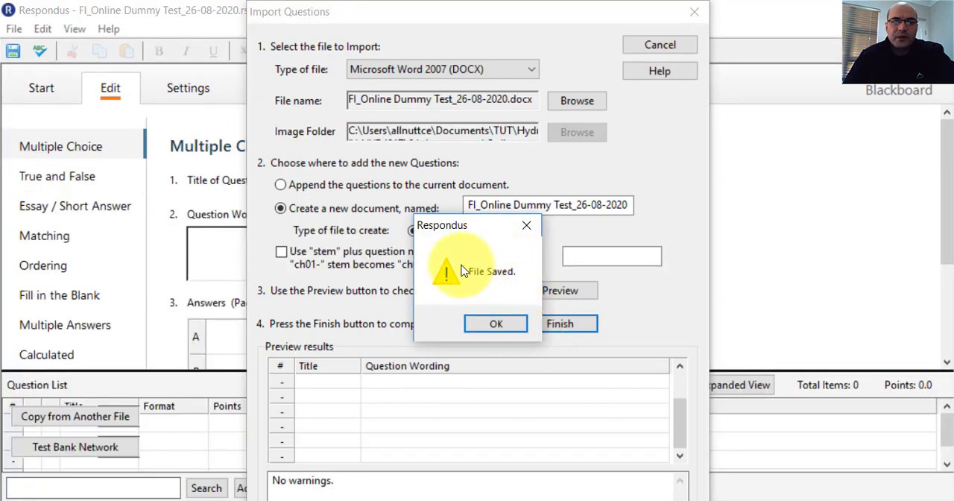
left_click(493, 324)
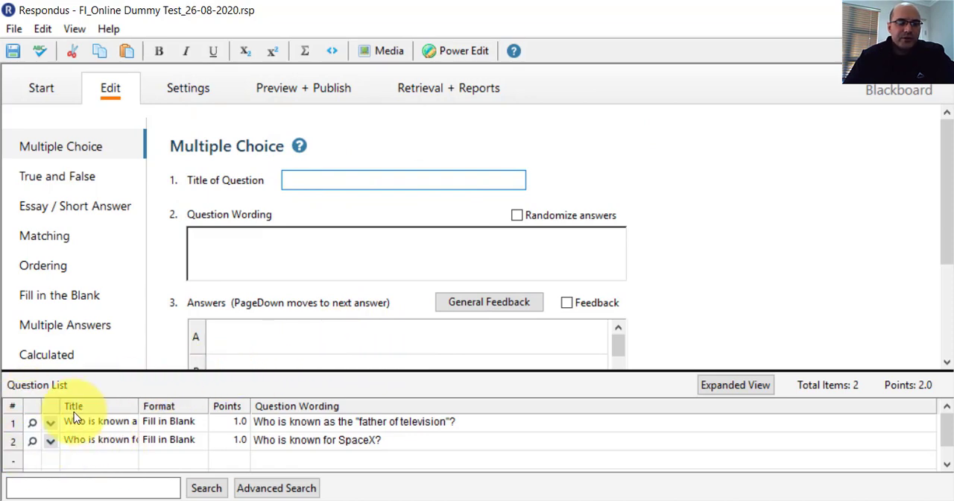
Preview the first imported question about the "father of television" with its answer field, and close the preview.
left_click(49, 423)
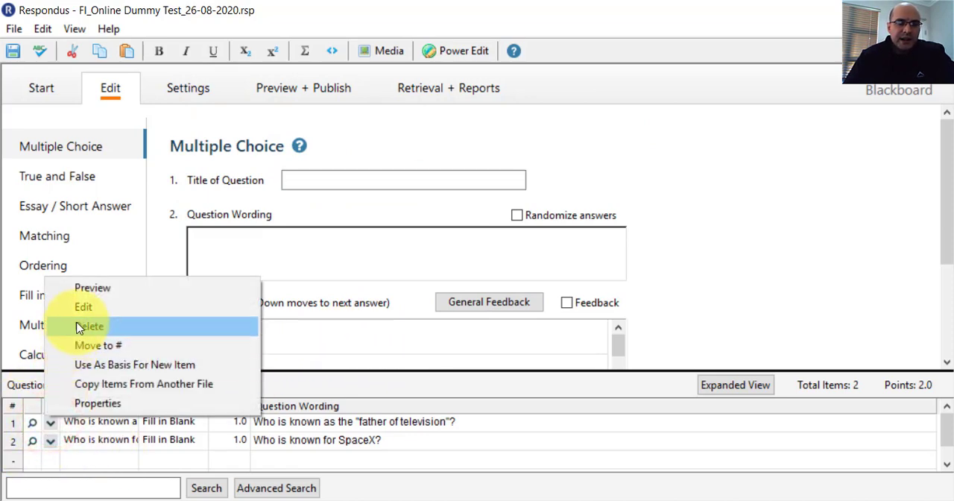
left_click(84, 284)
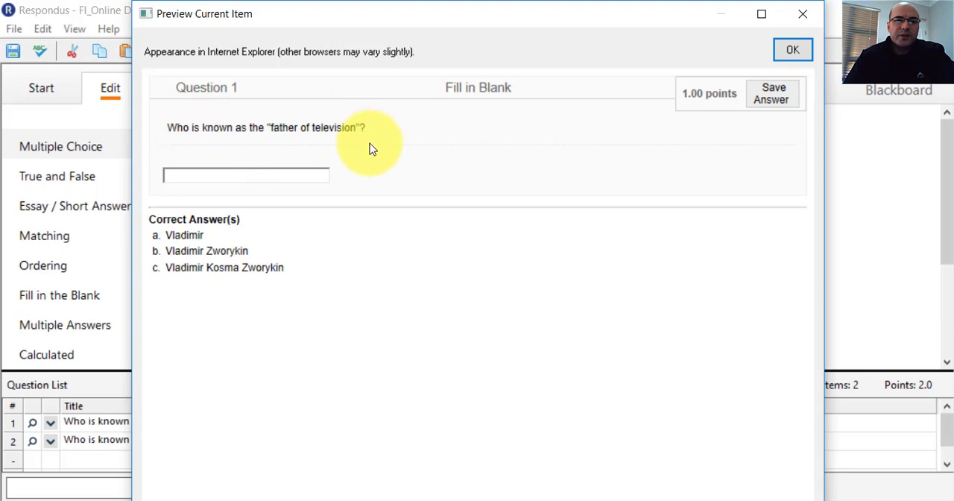
left_click(180, 177)
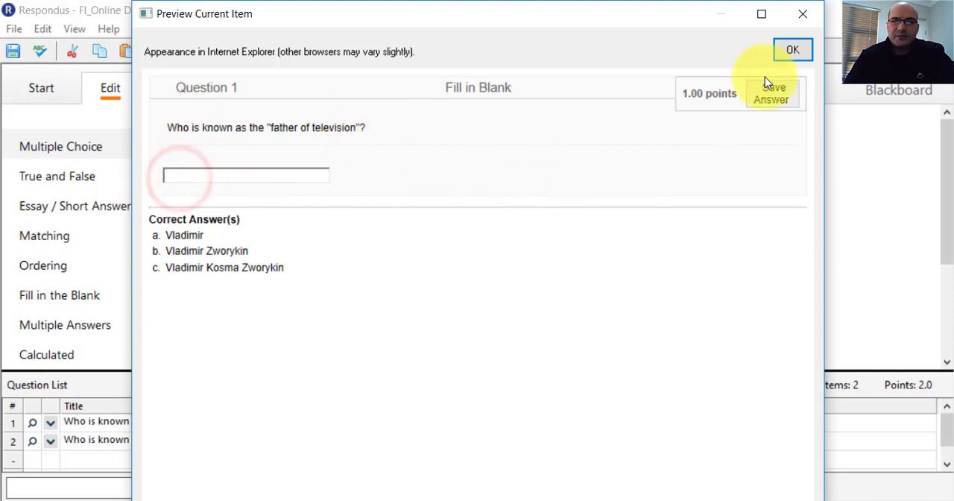
left_click(801, 15)
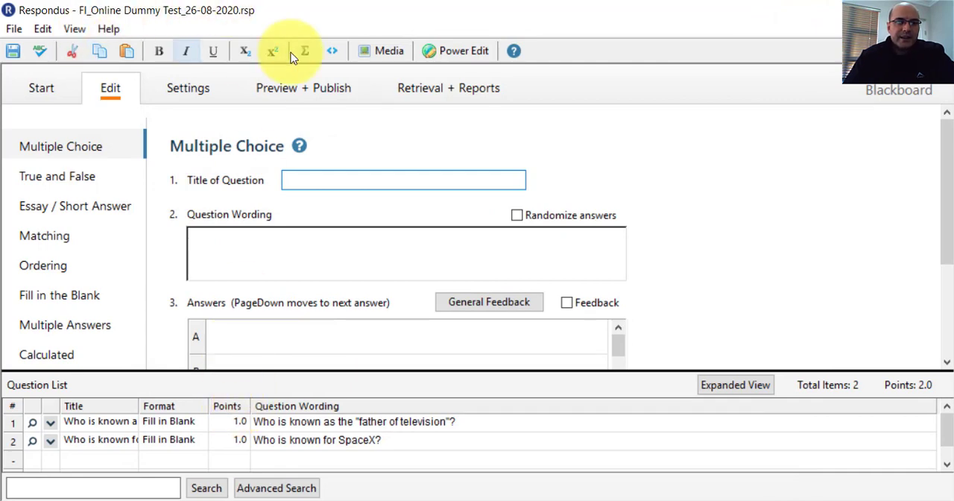
Start the Publish Wizard for sending the imported question file to Blackboard.
left_click(286, 90)
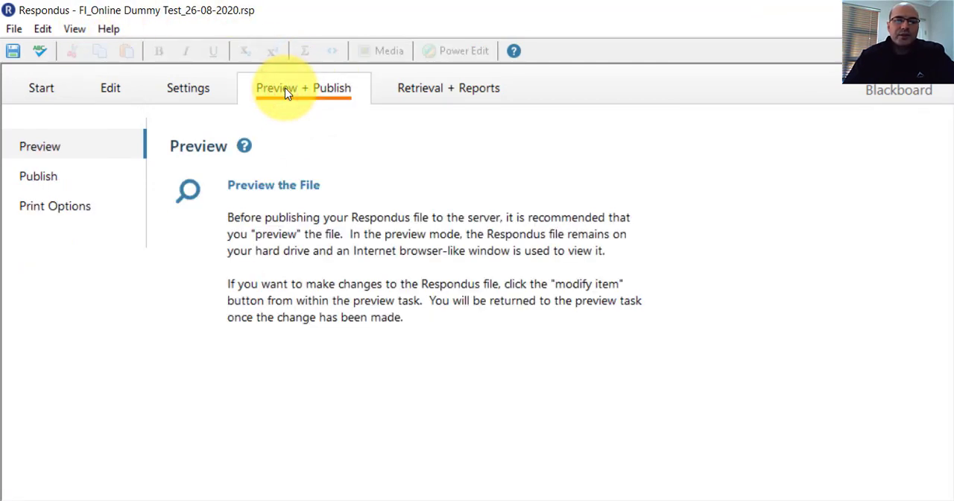
left_click(37, 182)
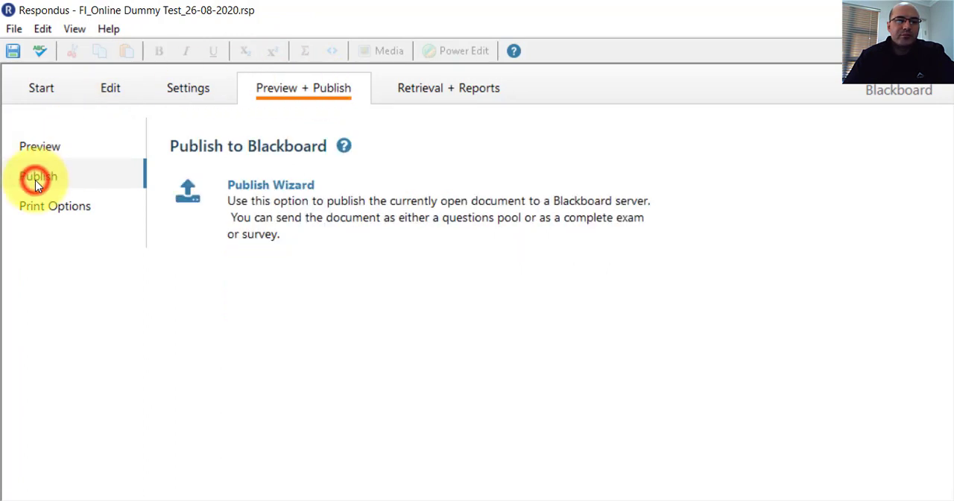
left_click(264, 202)
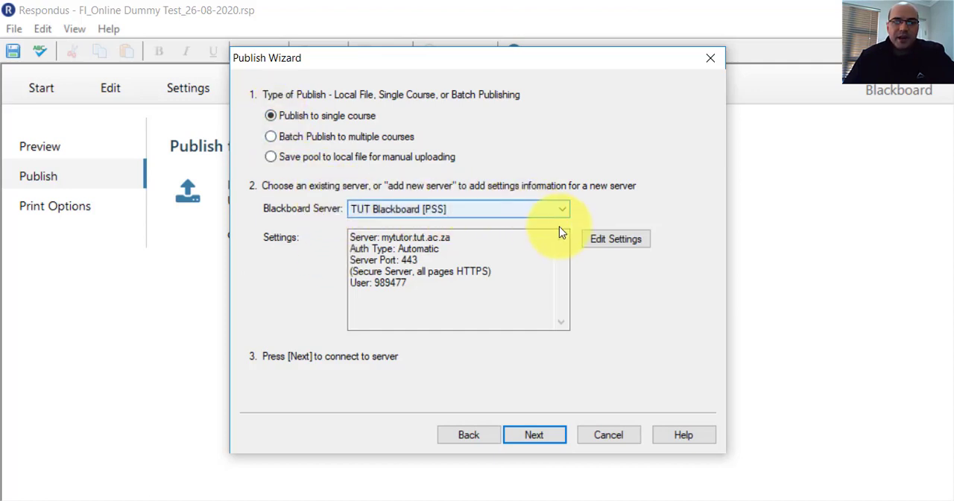
Review the TUT Blackboard server settings, including the description, user name and password fields, and accept them.
left_click(594, 240)
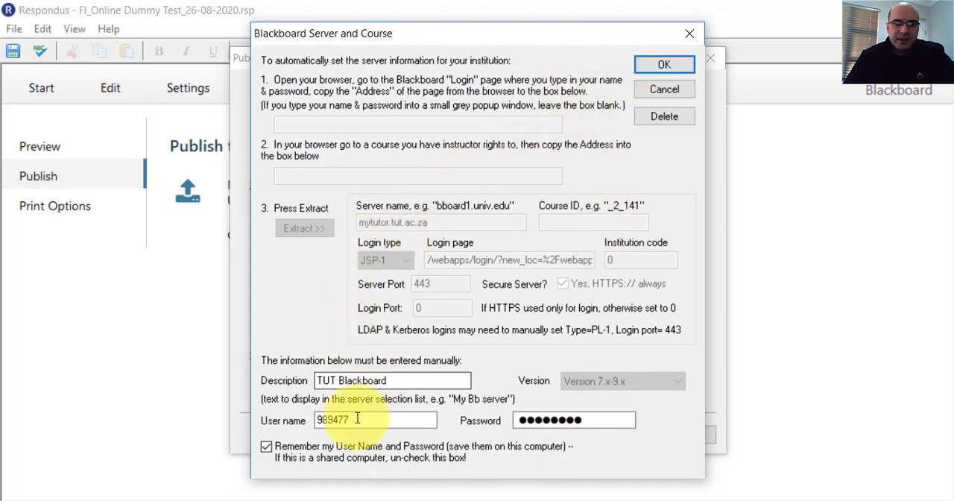
left_click(387, 381)
left_click(373, 419)
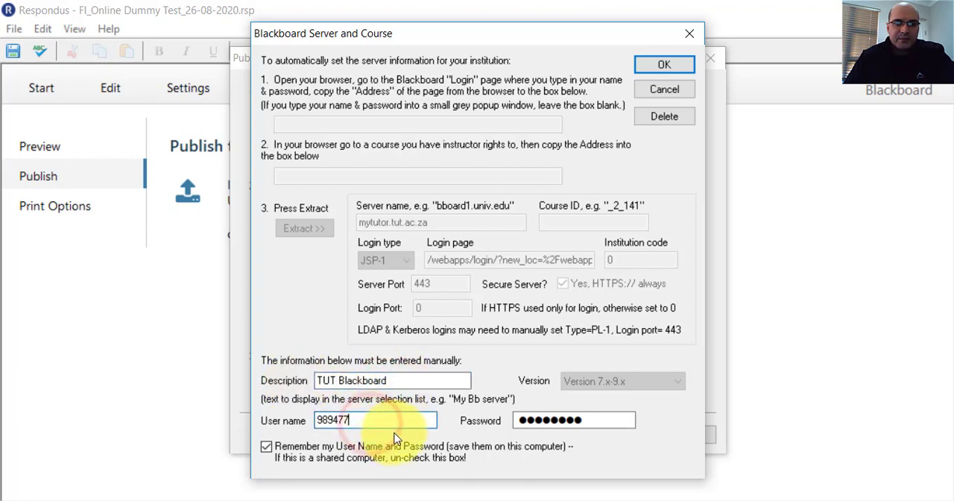
left_click_drag(330, 420, 360, 419)
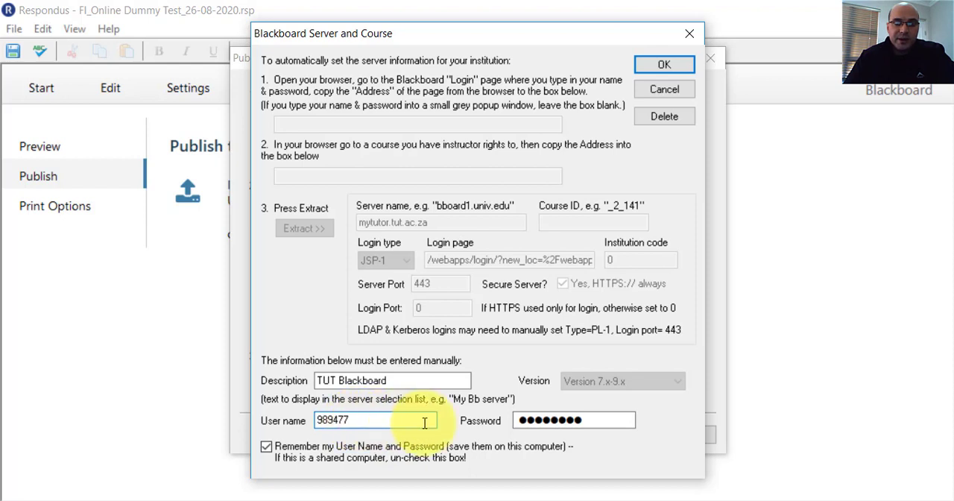
left_click(610, 421)
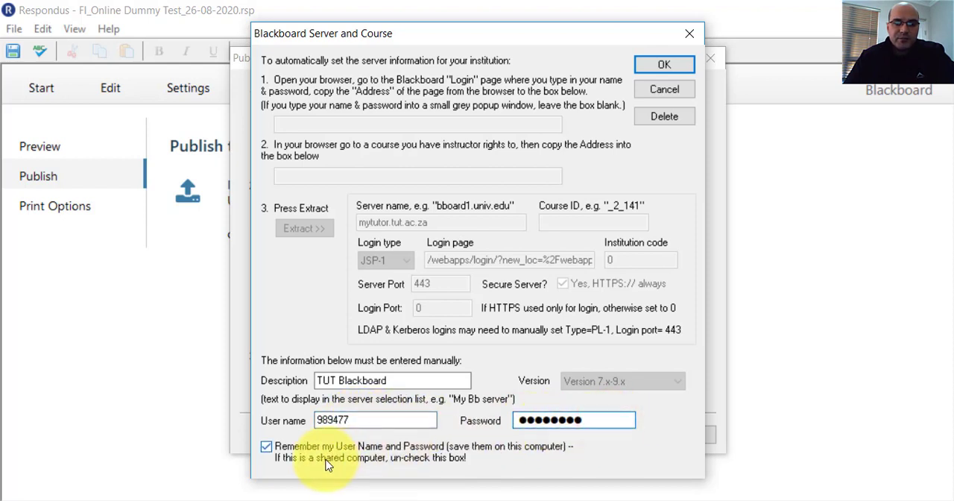
left_click(657, 65)
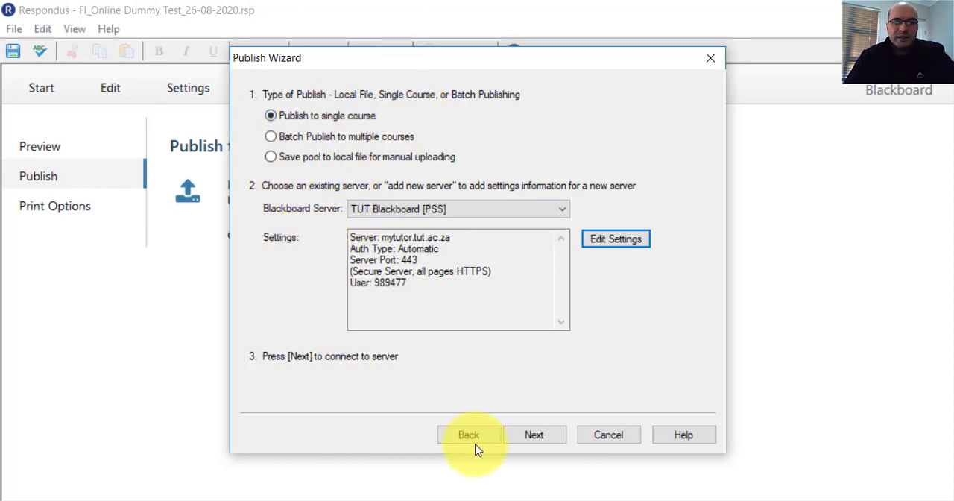
Connect to the Blackboard server and choose HYD401T: HYDROLOGY IV as the course to publish to.
left_click(530, 437)
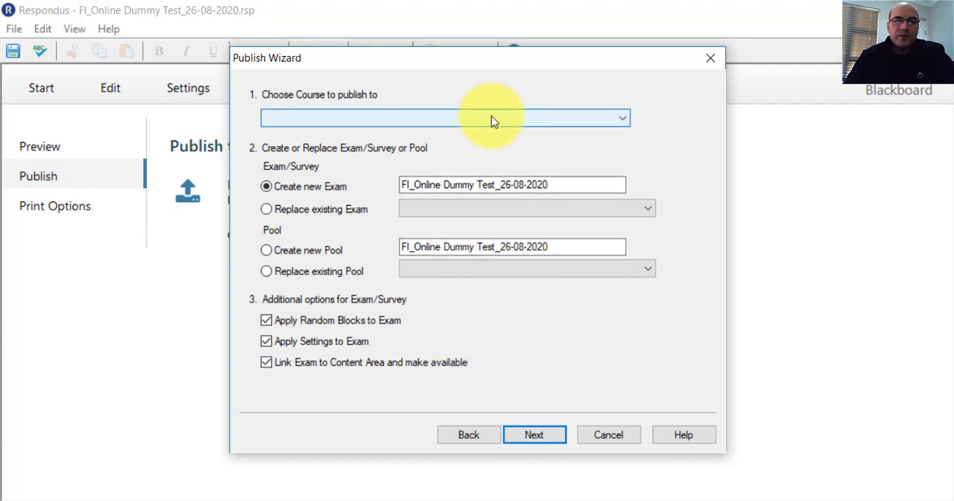
left_click(491, 120)
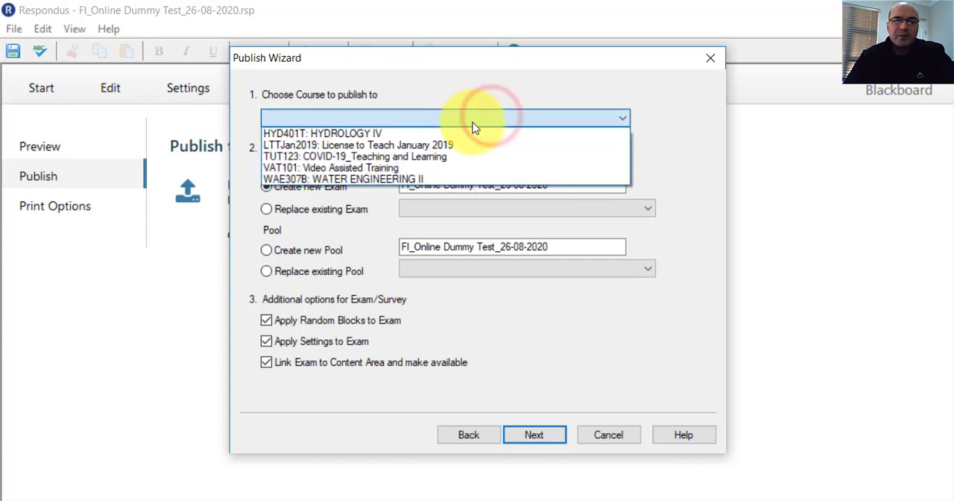
left_click(363, 133)
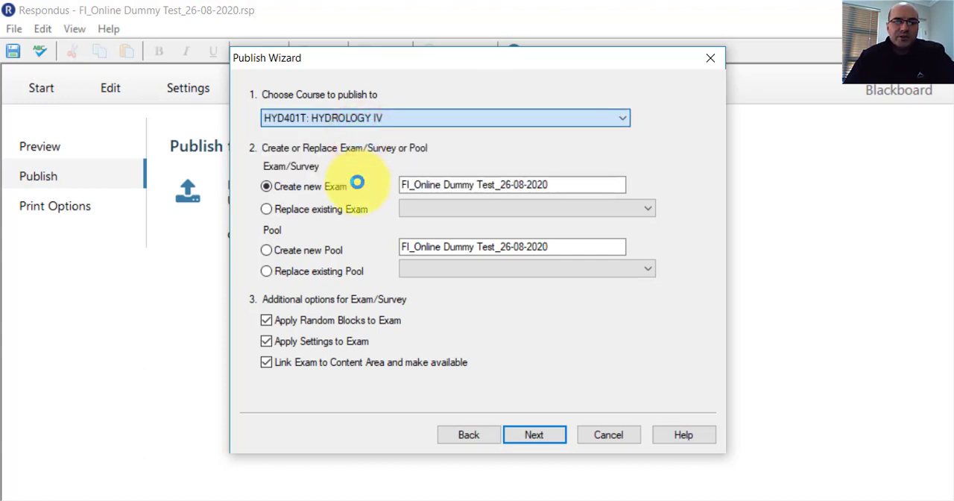
Publish the questions as a new pool named FI_Online Dummy Test_26-08-2020 and postpone the software update.
left_click(357, 183)
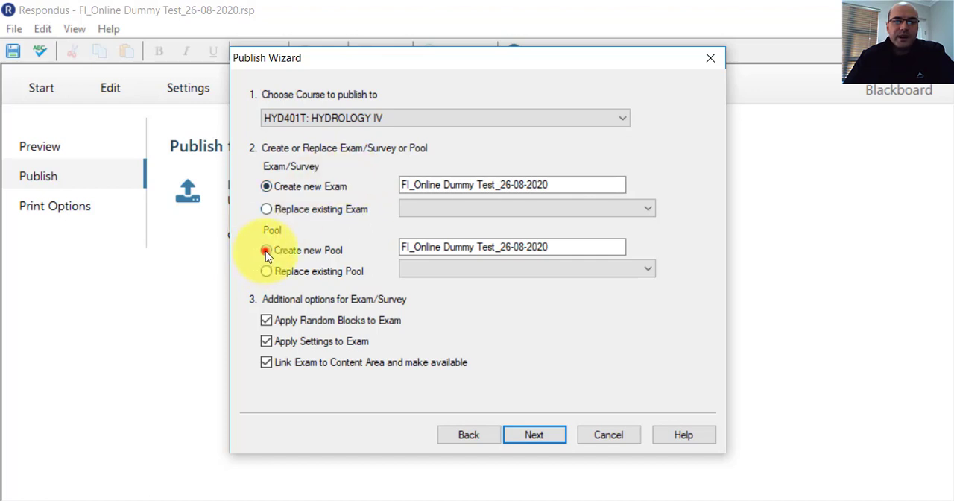
left_click(266, 251)
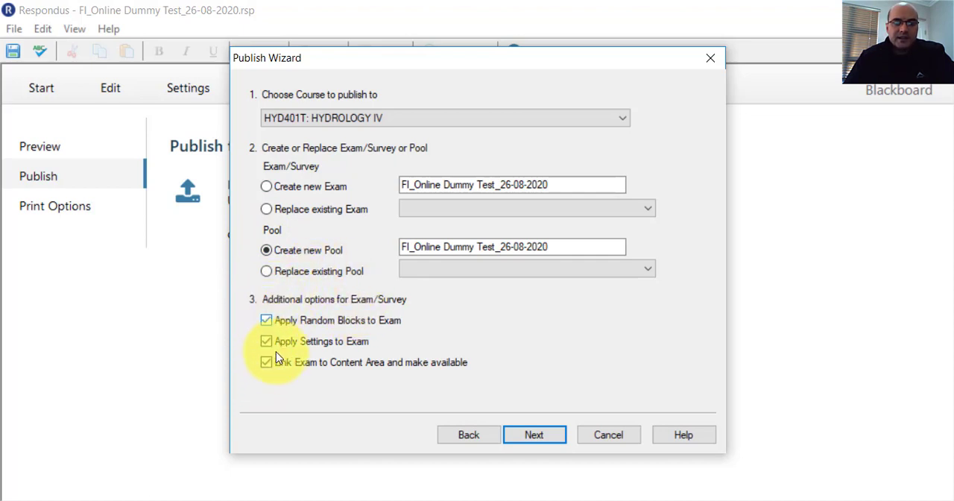
left_click(527, 435)
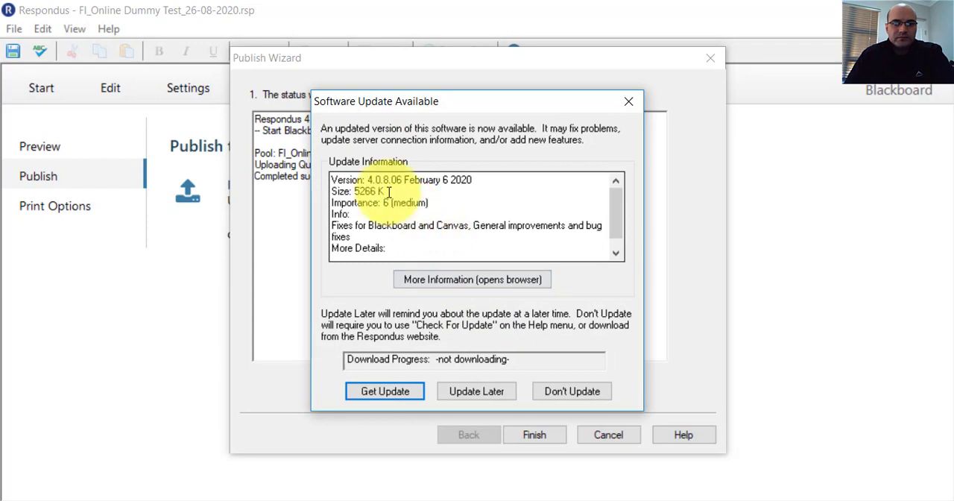
left_click(456, 391)
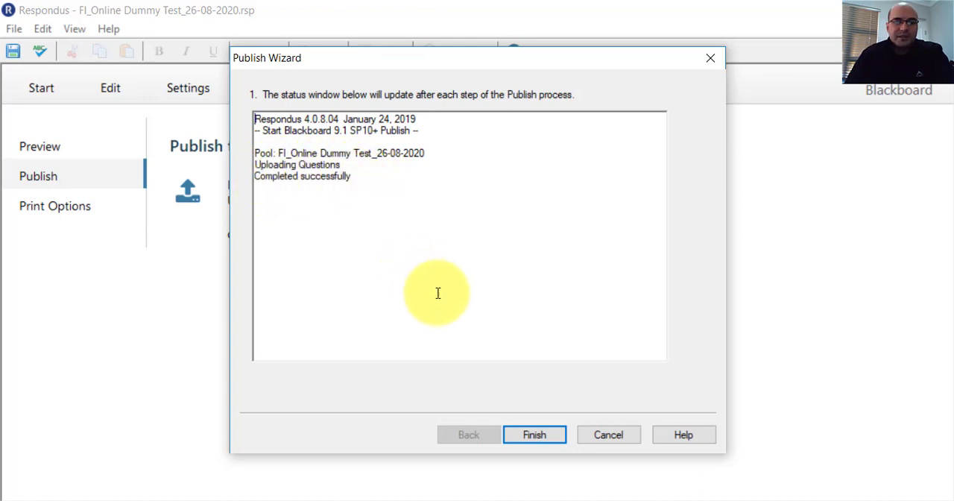
Finish the fill-in pool's publishing and start a new question import with Microsoft Word 2007 (DOCX) as the file type.
left_click(536, 434)
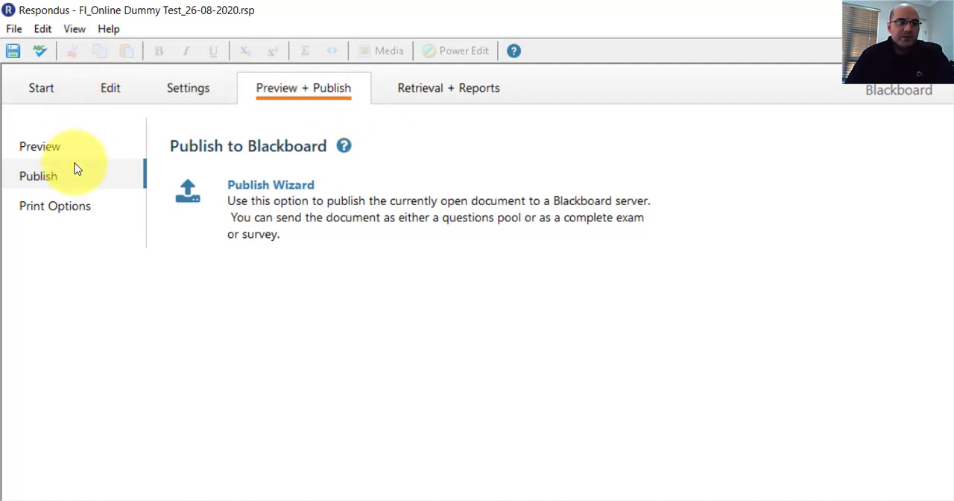
left_click(41, 88)
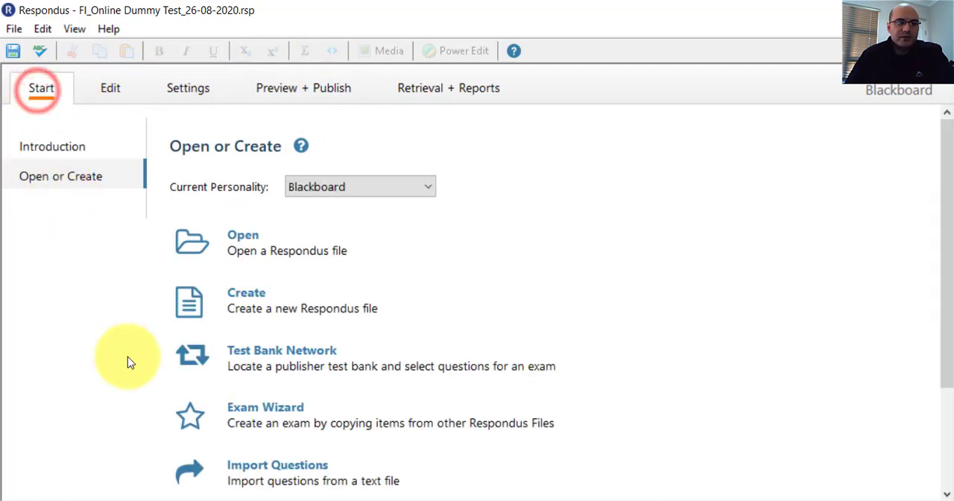
left_click(276, 466)
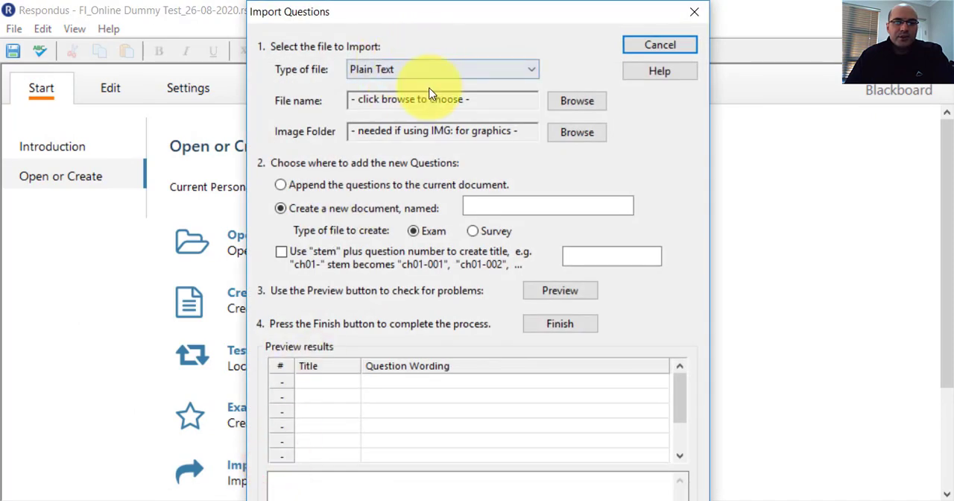
left_click(427, 69)
left_click(373, 125)
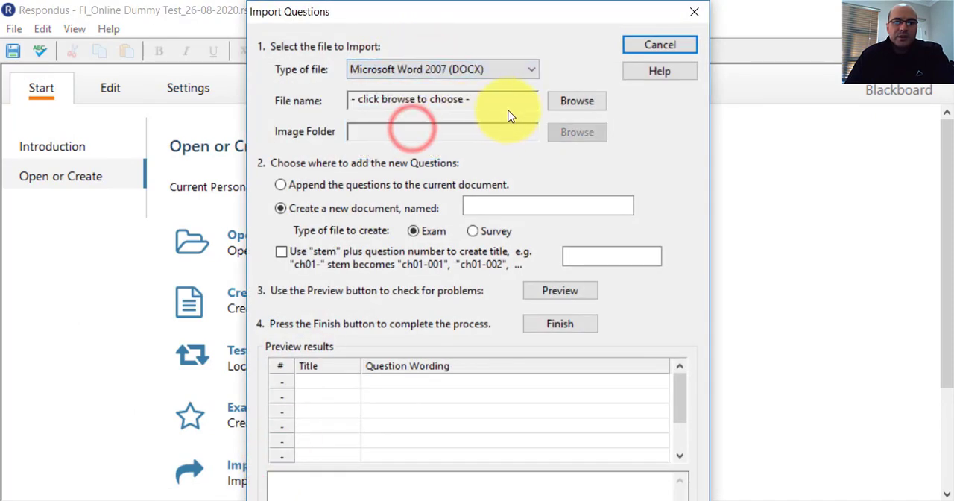
Copy the name of the MC_Online Dummy Test_26-08-2020 Word file and choose that file for the import.
left_click(582, 101)
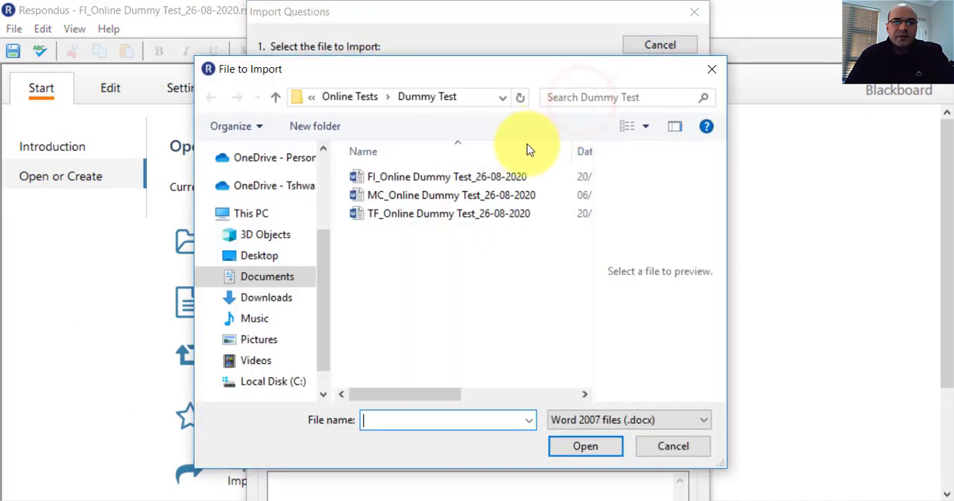
left_click(420, 196)
left_click(420, 195)
key("ctrl+c")
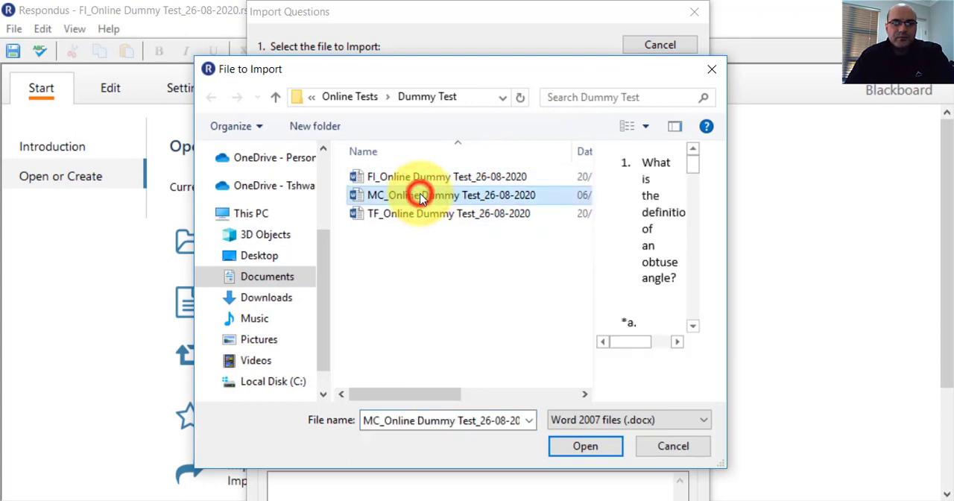
right_click(421, 198)
left_click(448, 314)
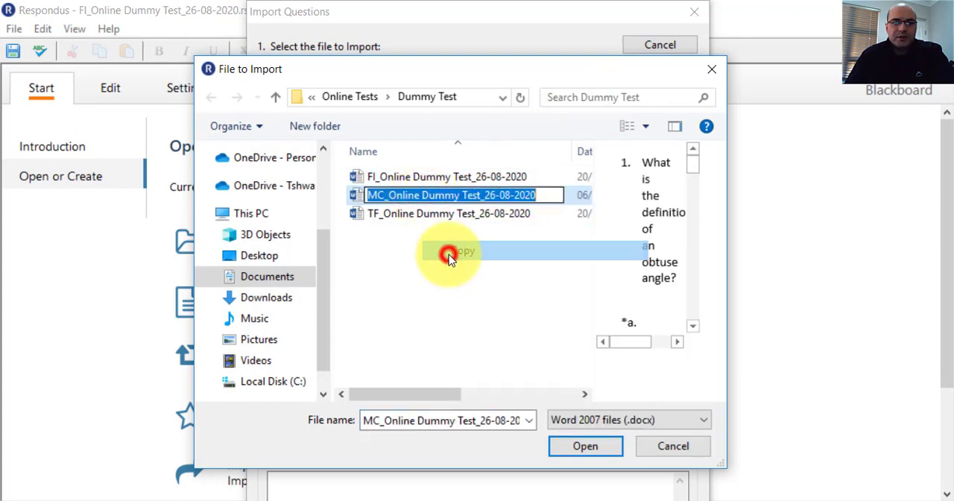
left_click(392, 264)
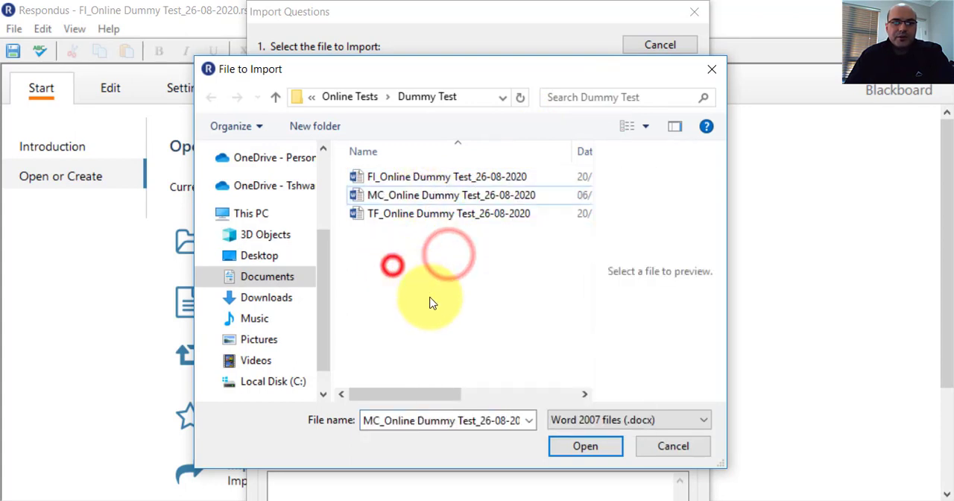
left_click(466, 198)
left_click(580, 448)
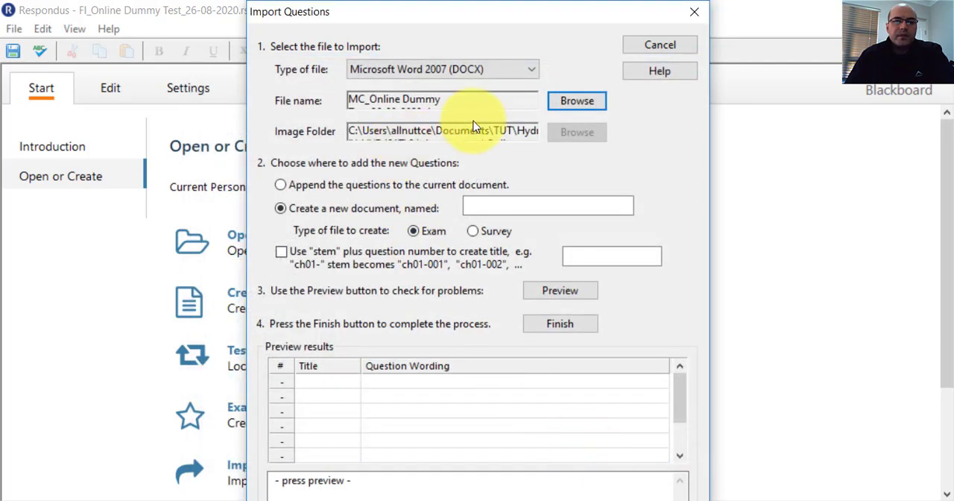
Name the new document MC_Online Dummy Test_26-08-2020, preview the questions for problems and complete the import.
left_click(478, 209)
right_click(477, 210)
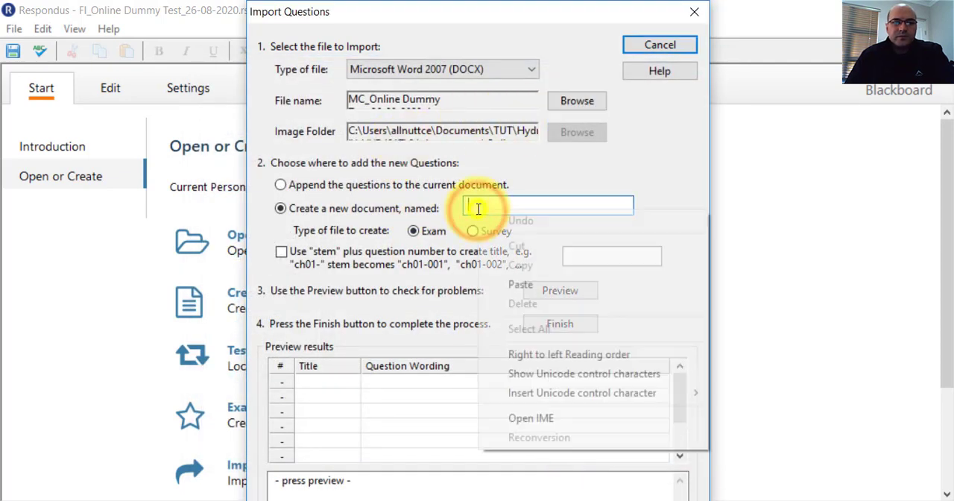
left_click(505, 279)
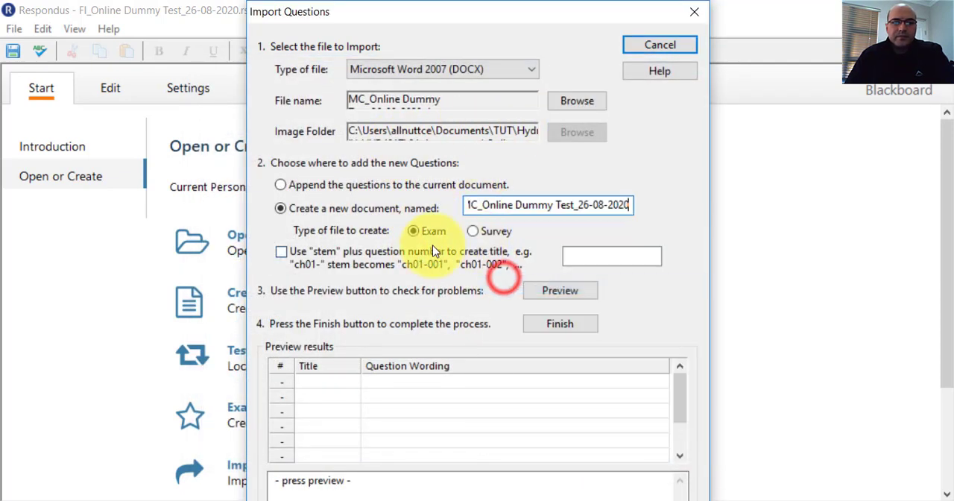
left_click(552, 292)
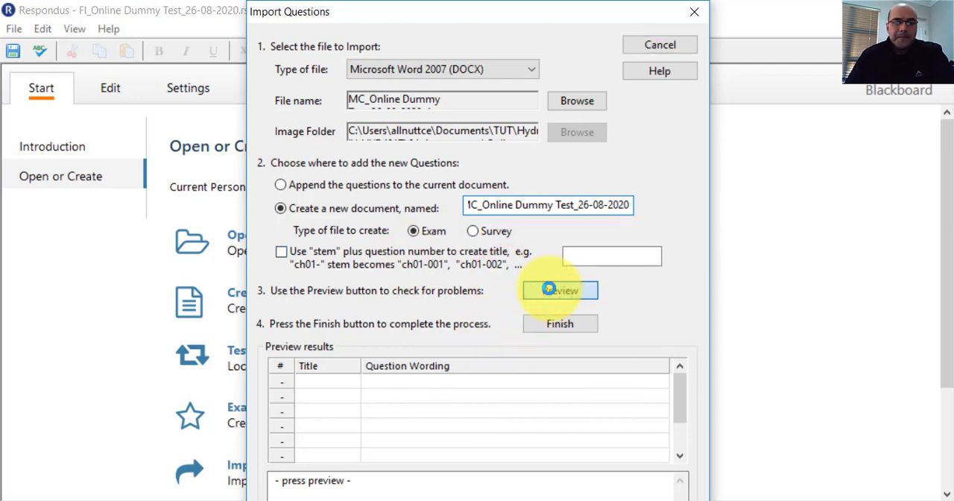
left_click(545, 327)
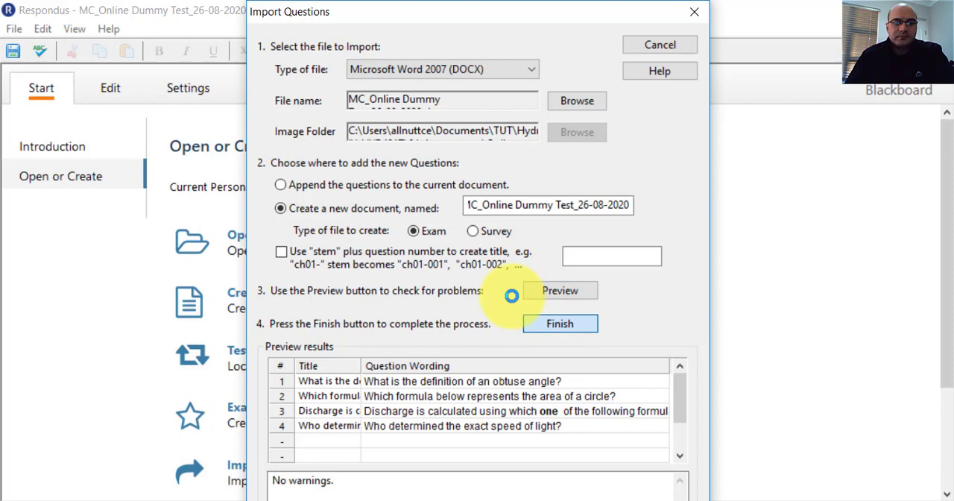
left_click(493, 322)
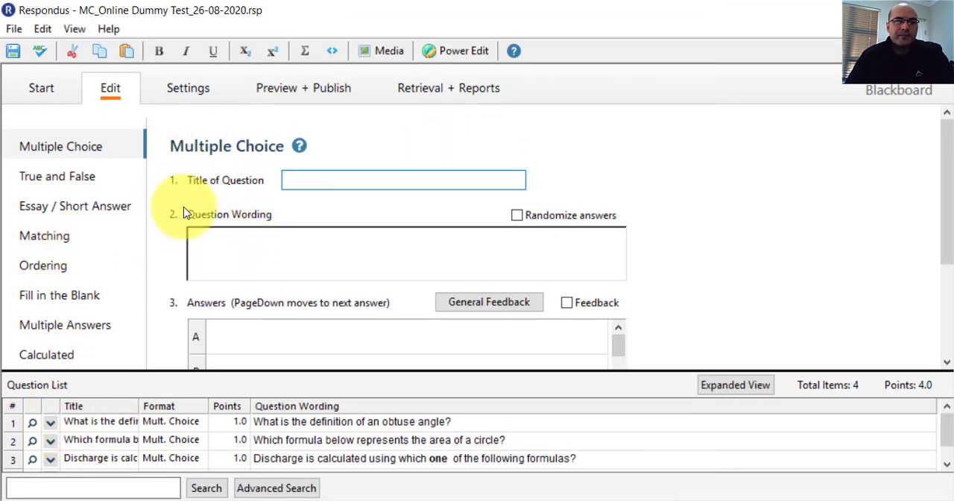
Start the Publish Wizard, connect to the TUT Blackboard server and choose HYD401T: HYDROLOGY IV as the course to publish to.
left_click(273, 88)
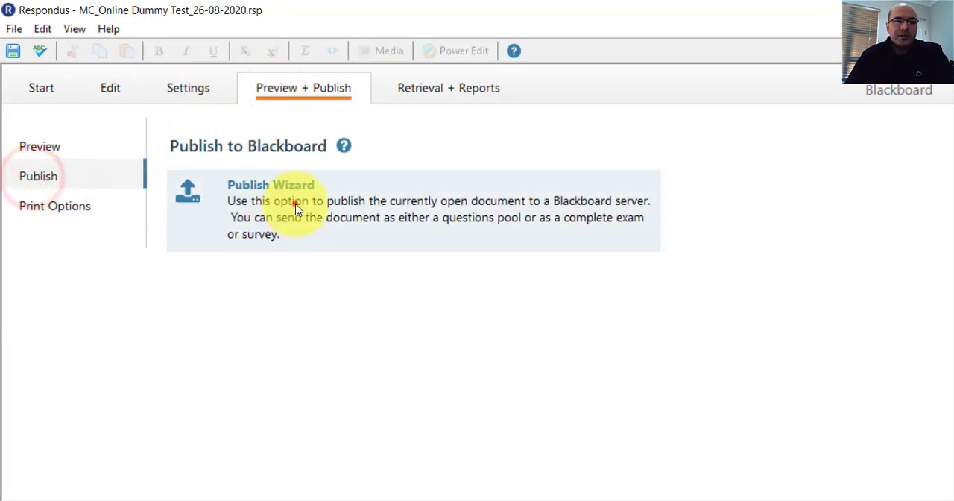
left_click(291, 231)
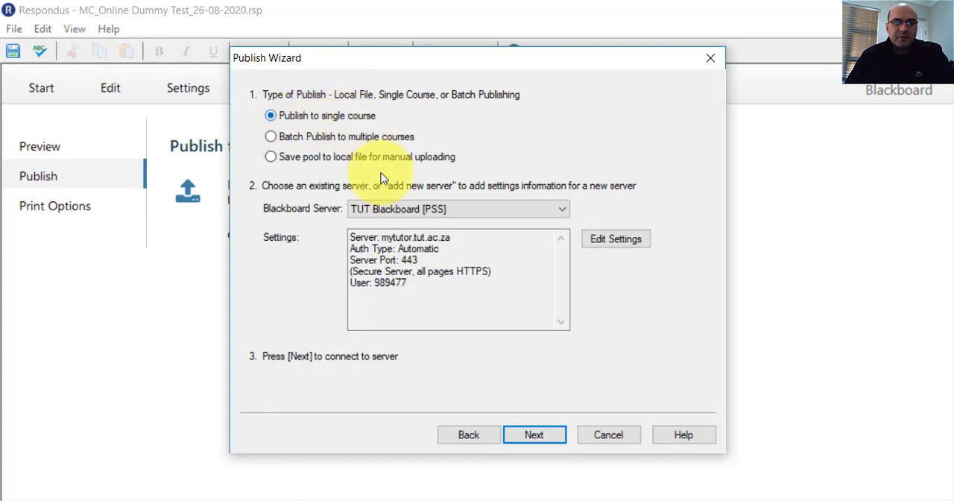
left_click(553, 439)
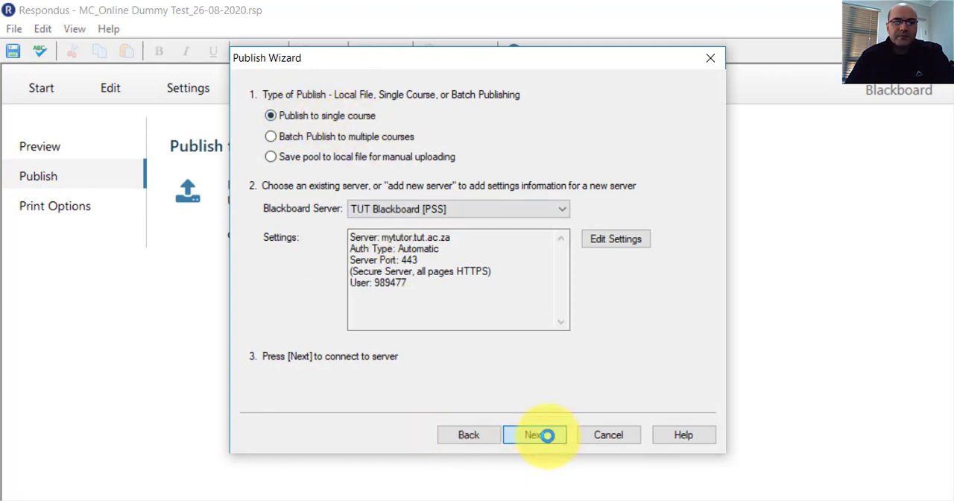
left_click(475, 120)
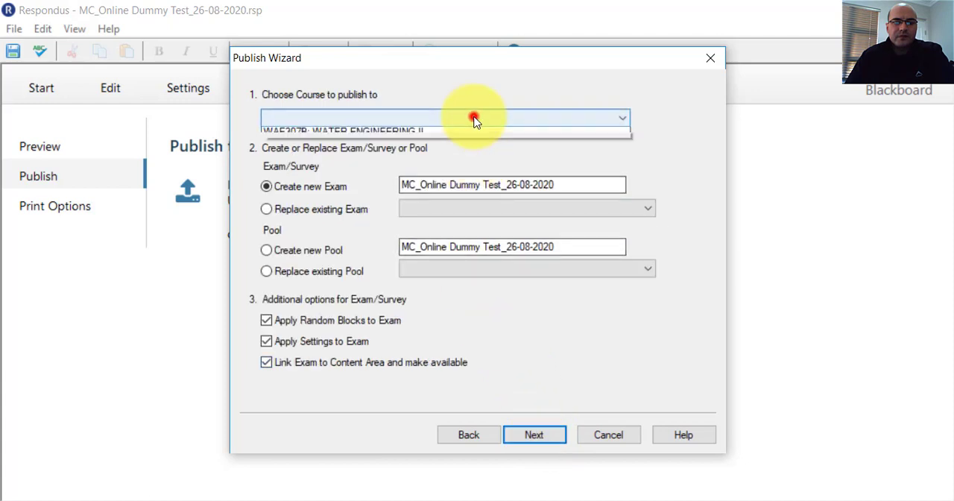
left_click(351, 178)
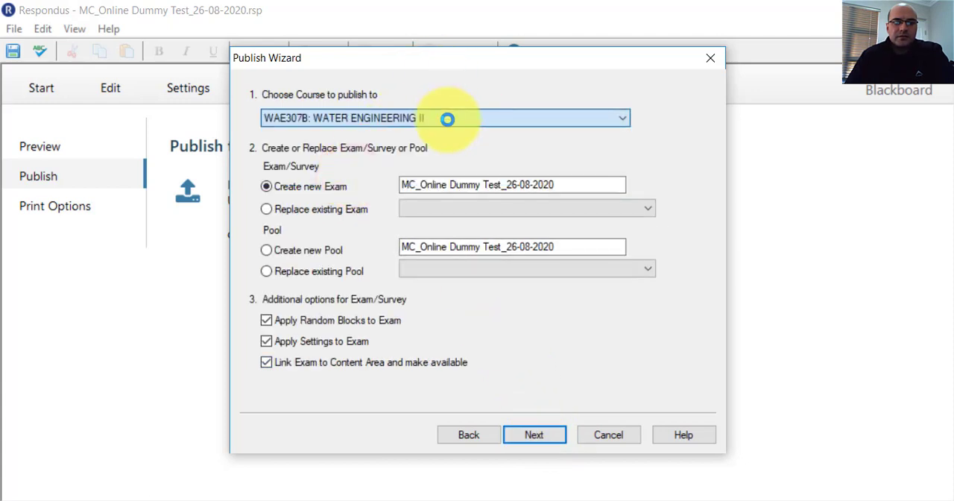
left_click(482, 121)
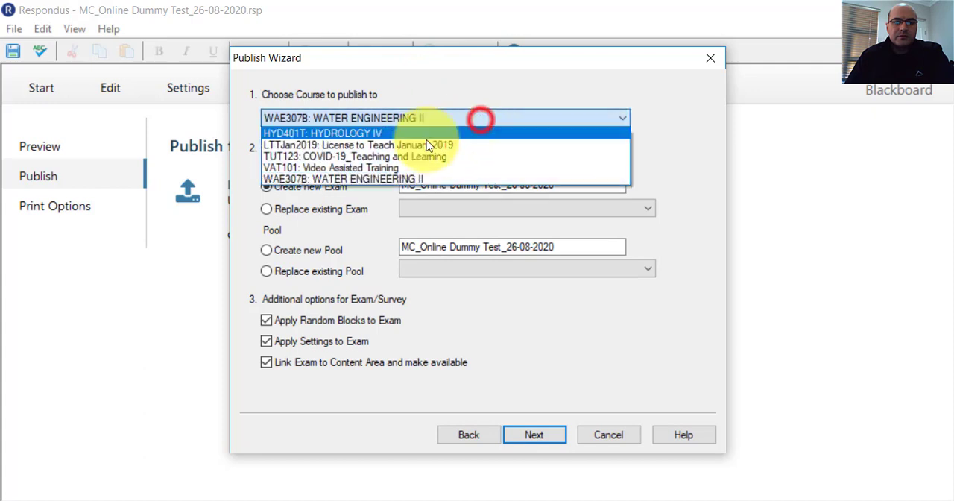
left_click(395, 133)
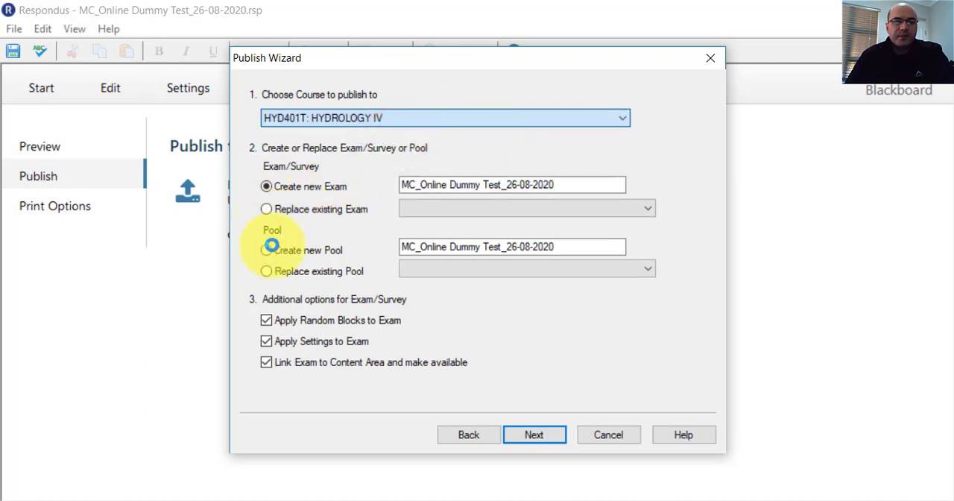
Publish the multiple-choice questions as a new pool named MC_Online Dummy Test_26-08-2020 and finish the wizard.
left_click(268, 251)
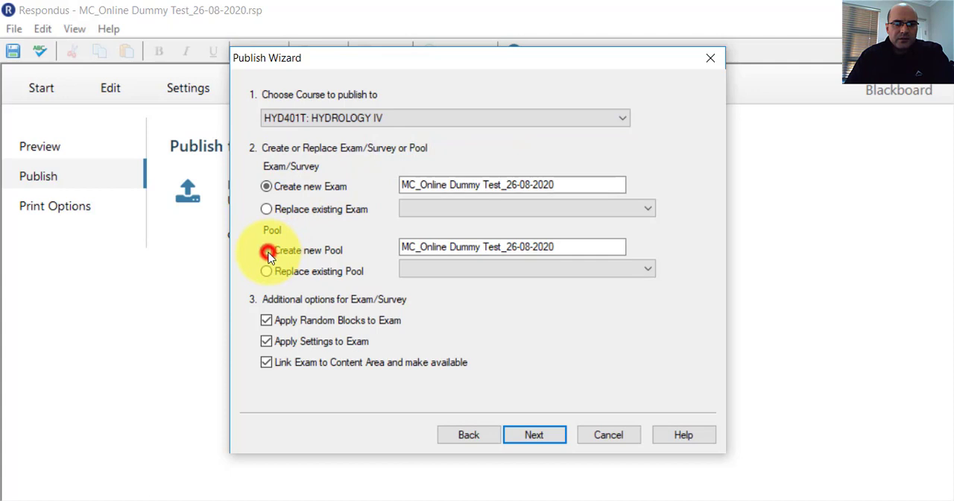
left_click(557, 437)
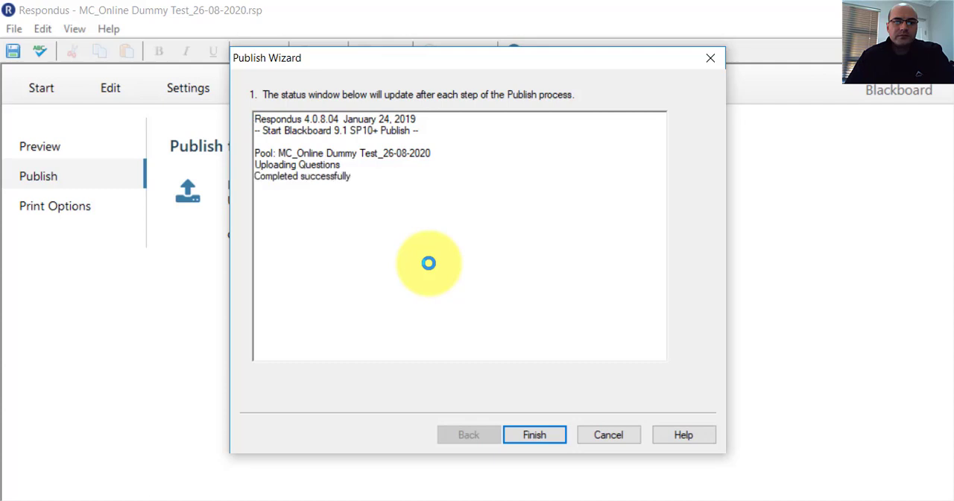
left_click(538, 437)
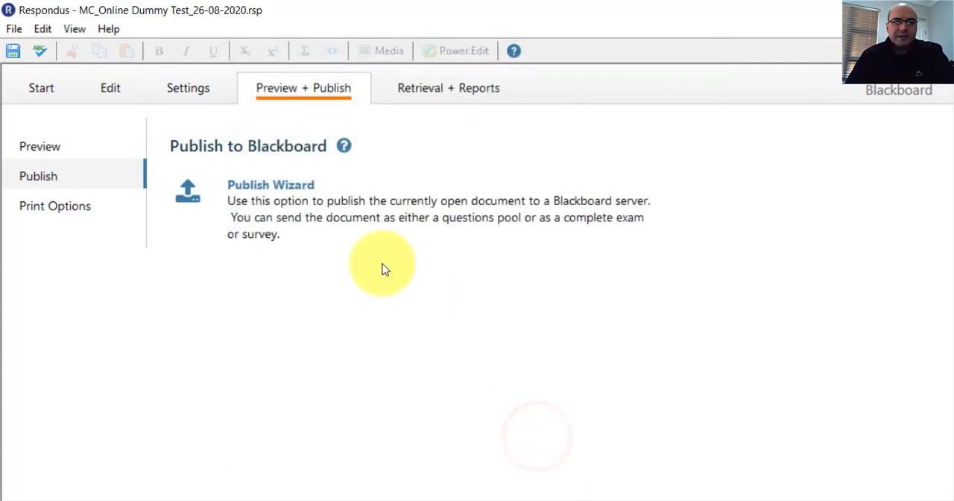
Start another question import for the true/false questions with Microsoft Word 2007 (DOCX) as the file type.
left_click(42, 87)
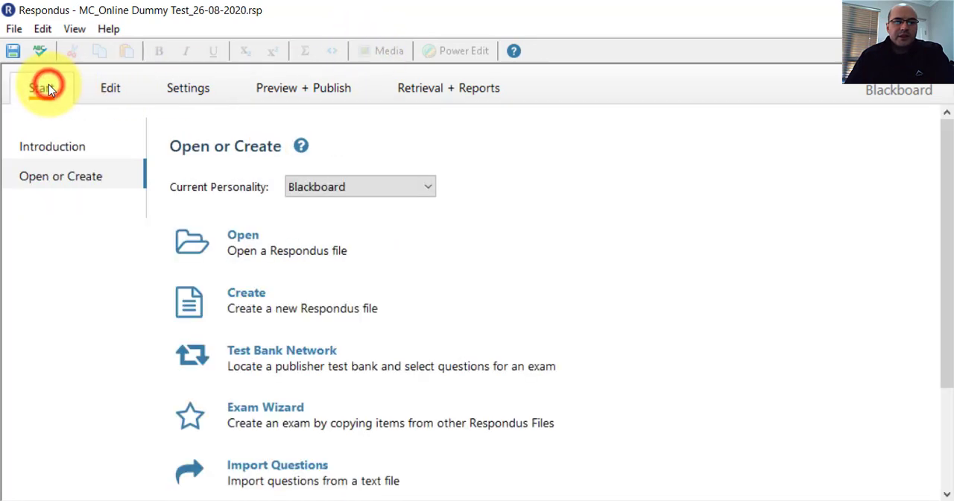
left_click(248, 467)
left_click(426, 69)
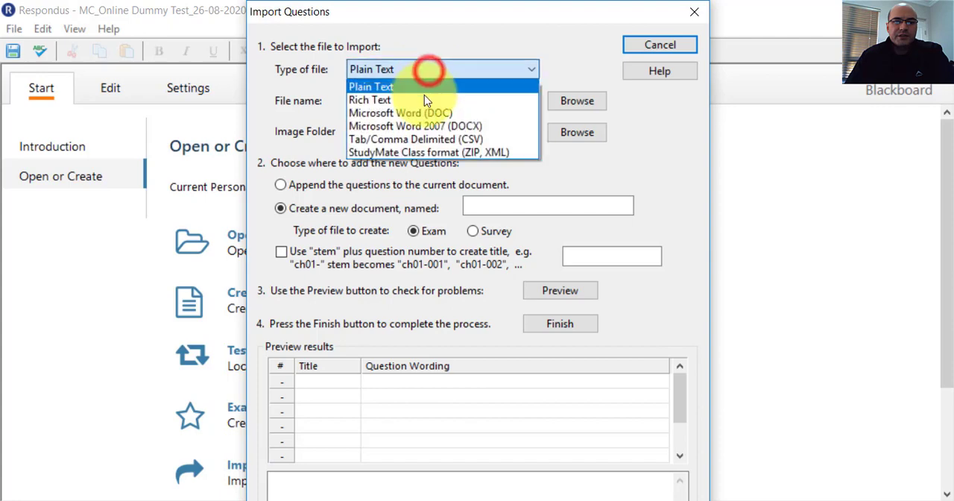
left_click(413, 131)
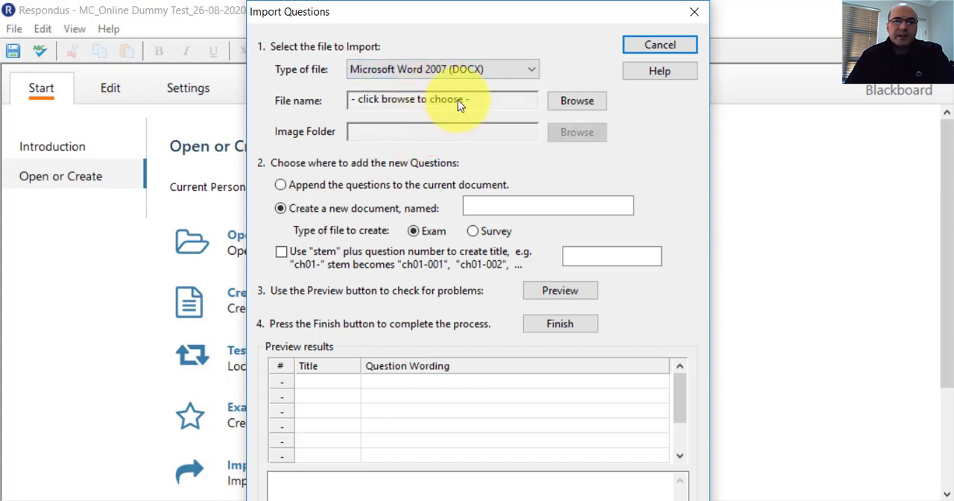
Copy the name of the TF_Online Dummy Test_26-08-2020 Word file and choose that file for the import.
left_click(553, 103)
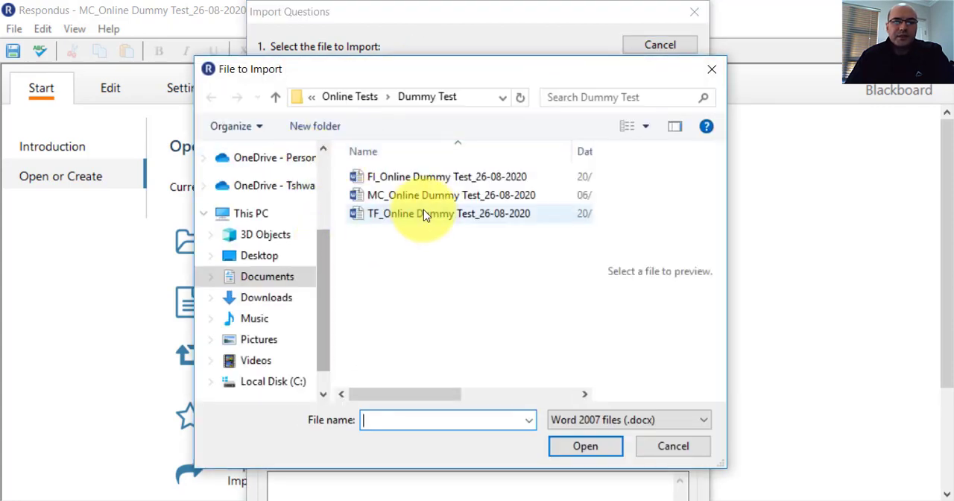
left_click(424, 214)
left_click(422, 214)
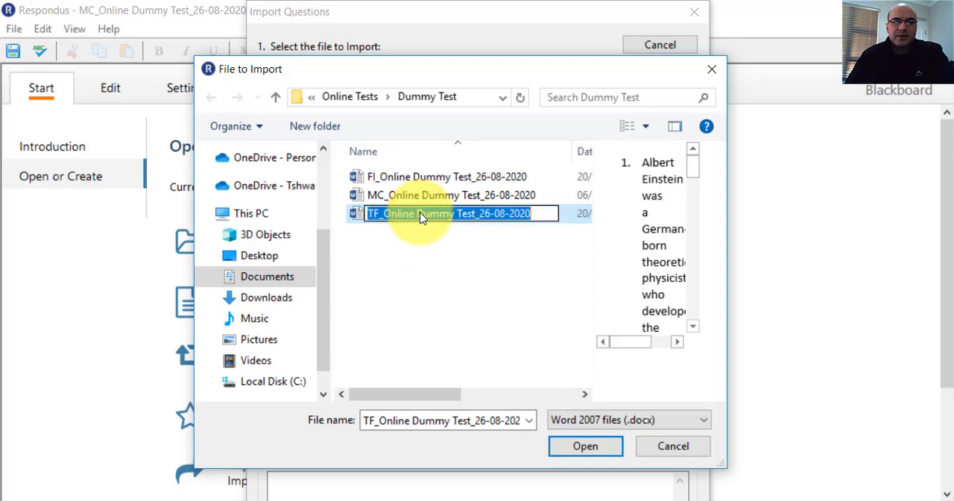
right_click(420, 213)
left_click(451, 268)
left_click(373, 260)
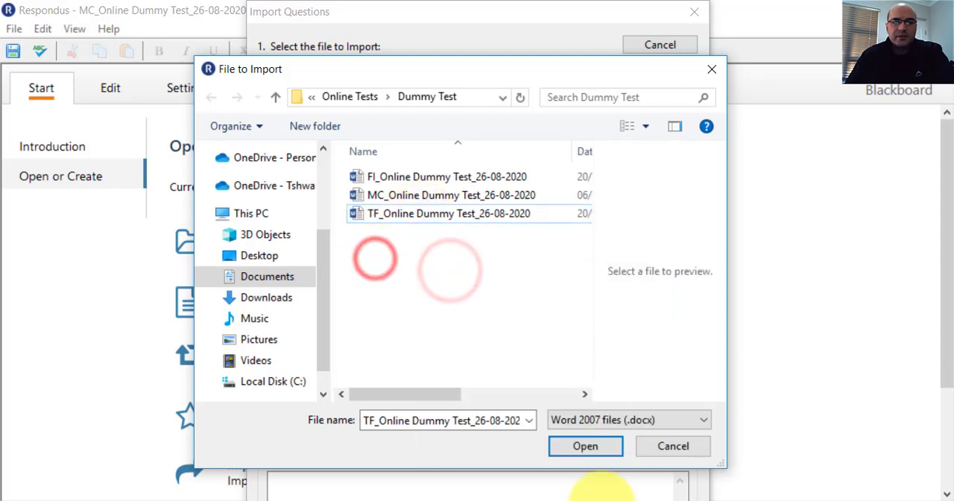
left_click(474, 219)
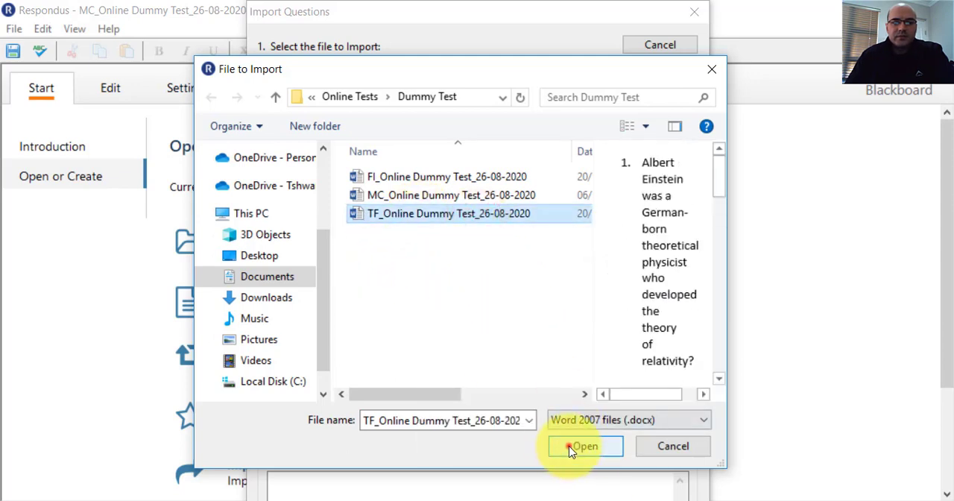
left_click(571, 447)
Name the new document TF_Online Dummy Test_26-08-2020, preview the questions for problems and complete the import.
left_click(473, 207)
right_click(516, 206)
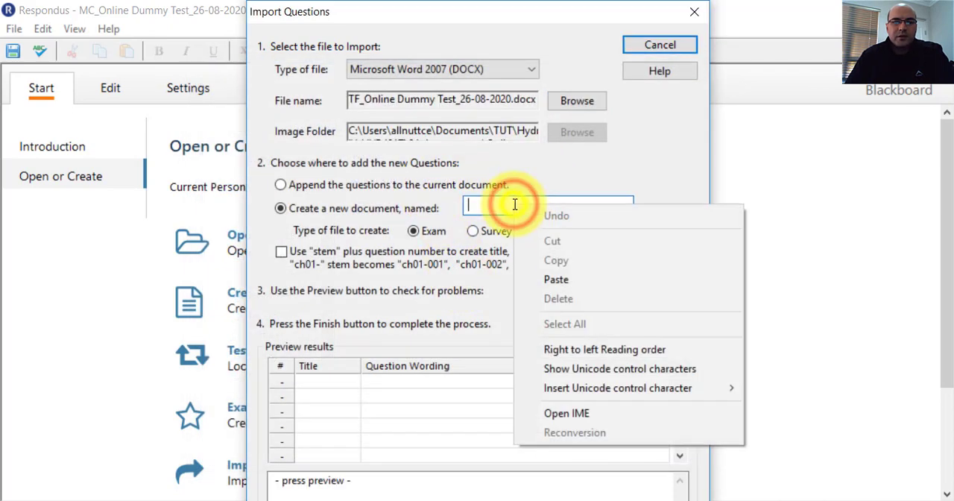
left_click(549, 281)
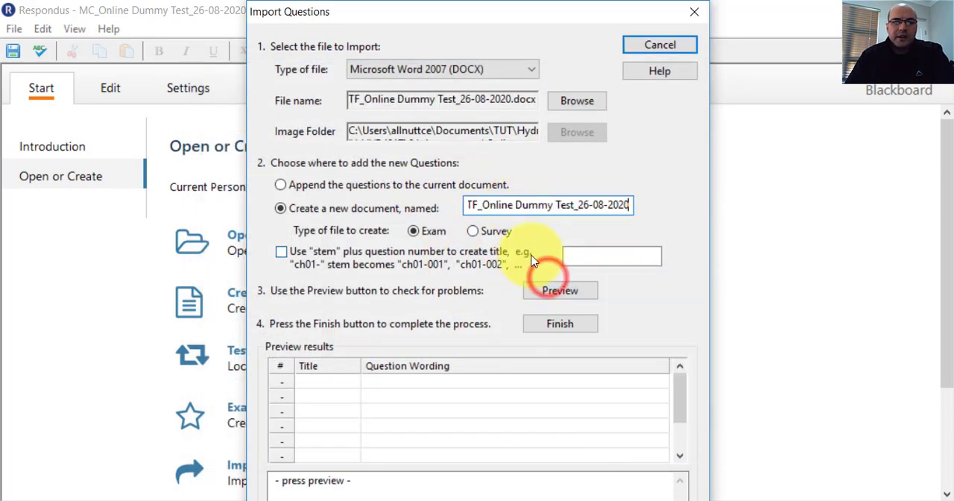
left_click(566, 294)
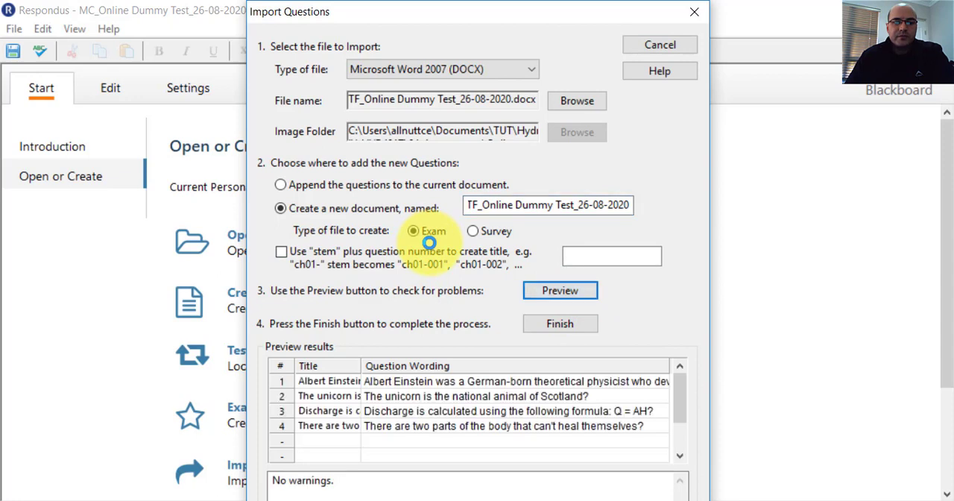
left_click(538, 324)
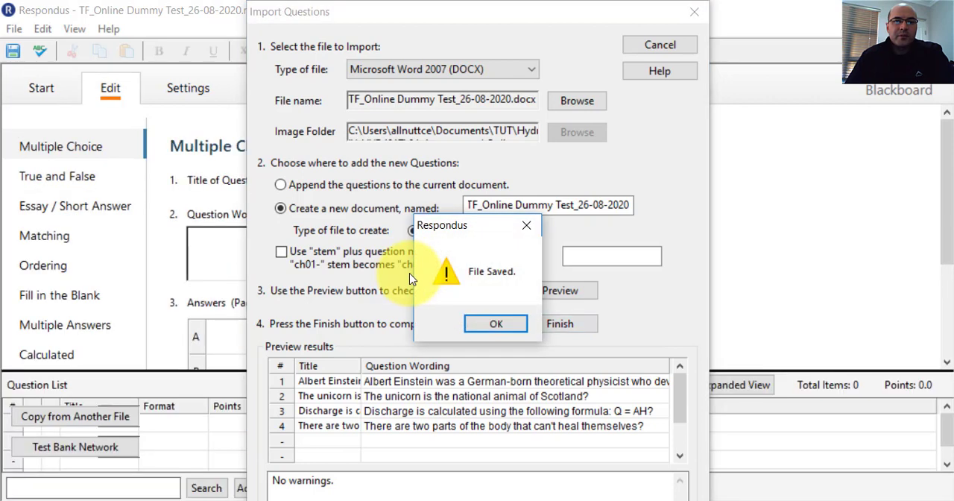
Acknowledge the saved import and preview the first imported true/false question, about Albert Einstein.
left_click(482, 325)
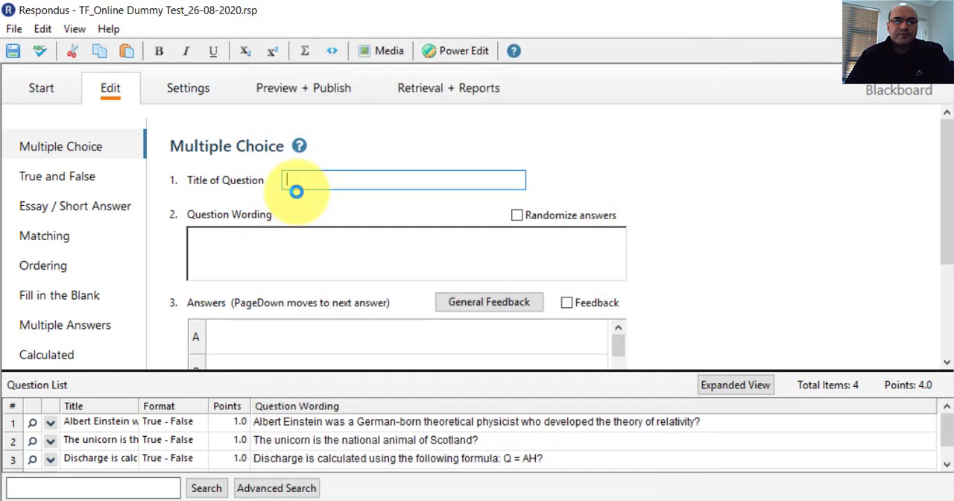
right_click(46, 430)
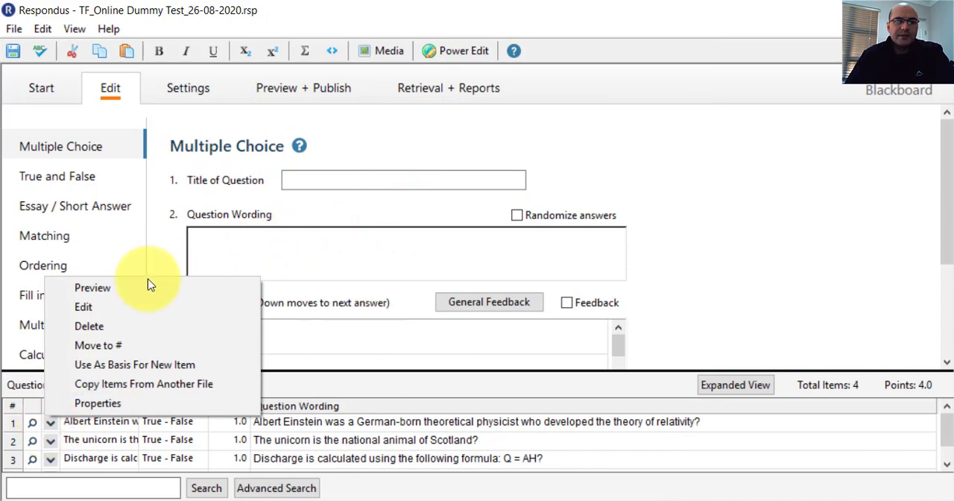
left_click(135, 287)
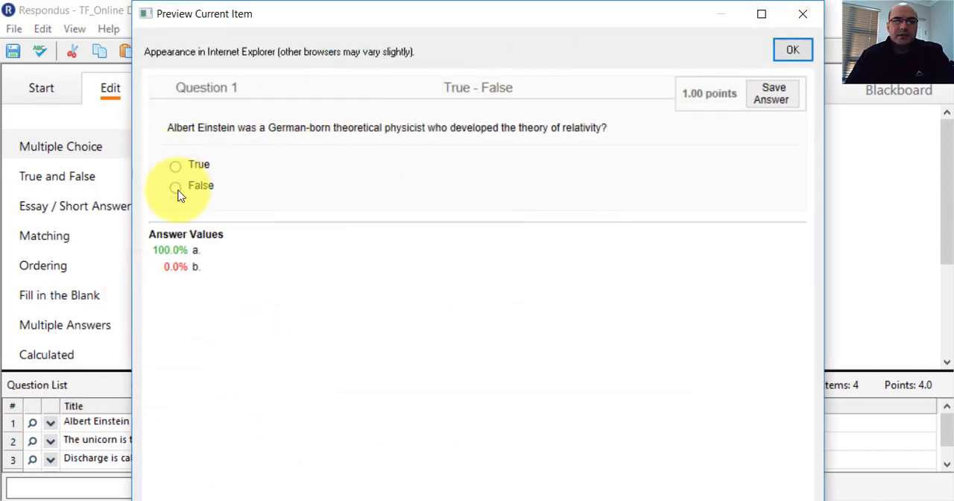
left_click(803, 15)
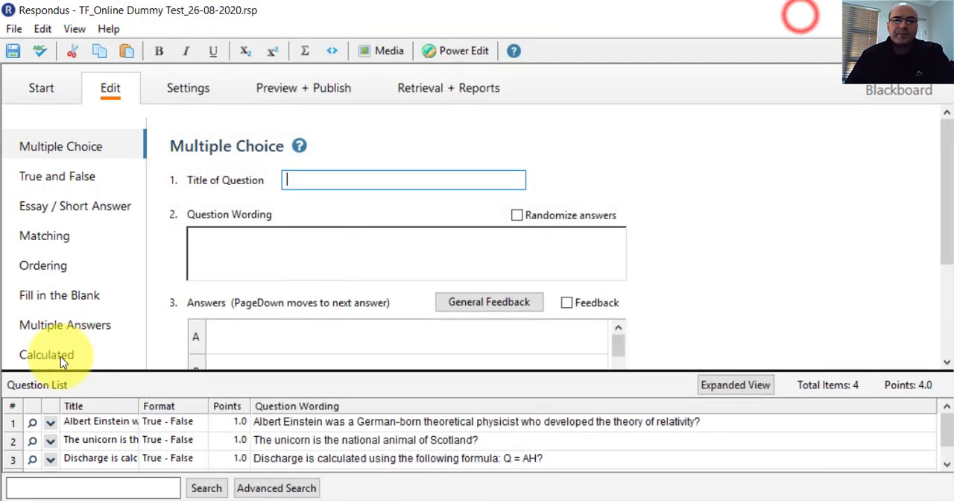
Start publishing the true/false document to a single course on the TUT Blackboard server, choosing HYD401T: HYDROLOGY IV as the course.
left_click(300, 94)
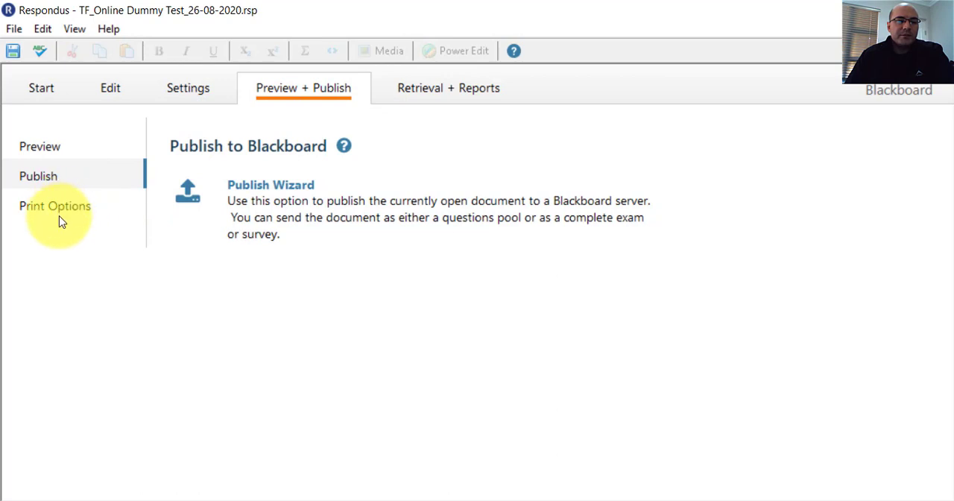
left_click(304, 197)
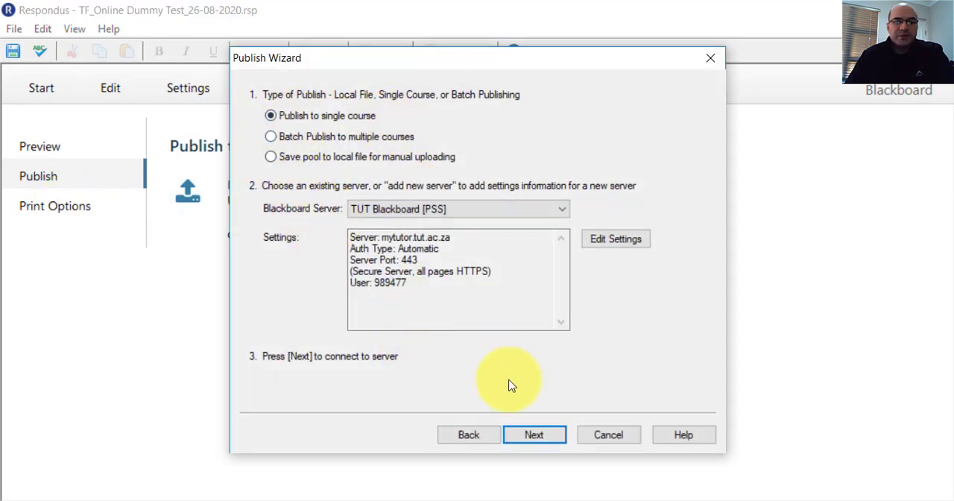
left_click(526, 438)
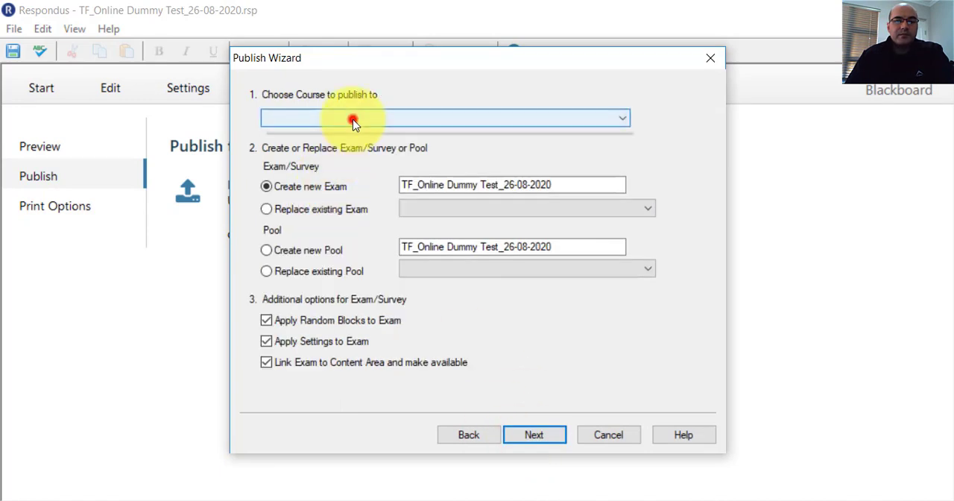
left_click(406, 117)
left_click(319, 132)
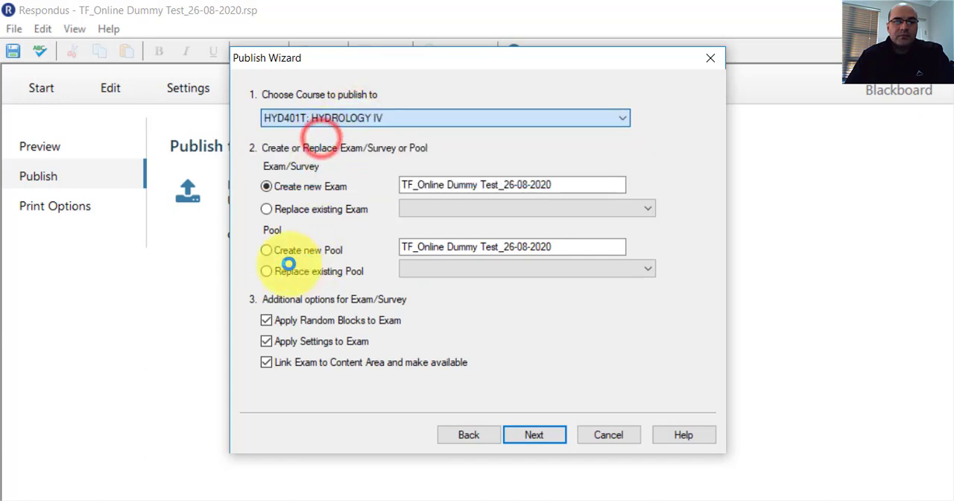
Publish the true/false questions as a new pool named TF_Online Dummy Test_26-08-2020 and finish the wizard.
left_click(282, 244)
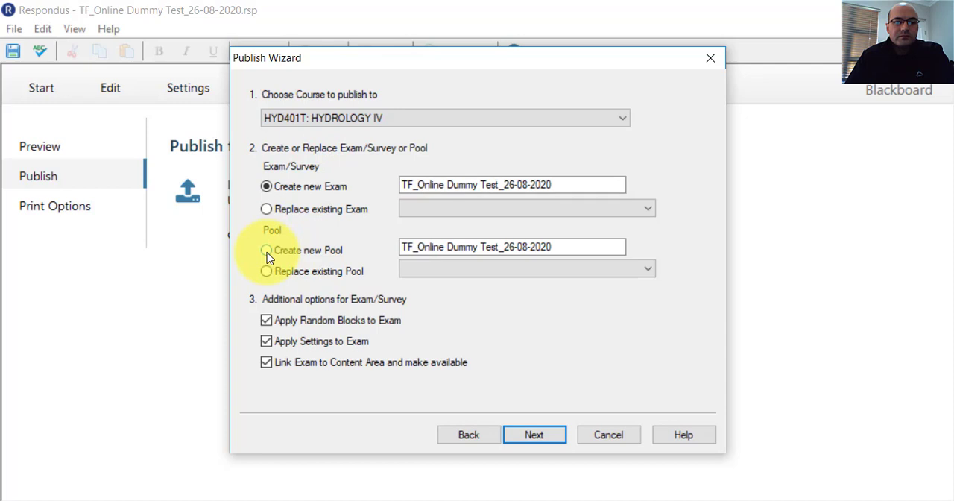
left_click(267, 253)
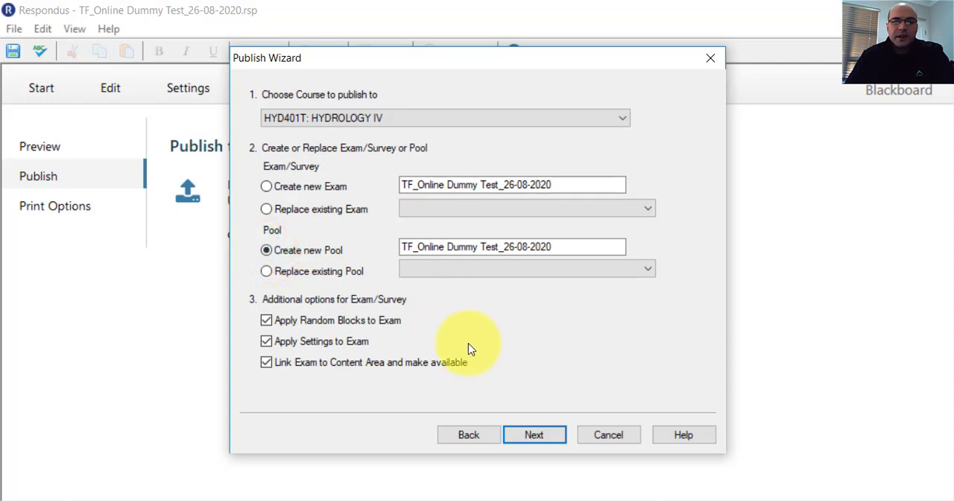
left_click(525, 434)
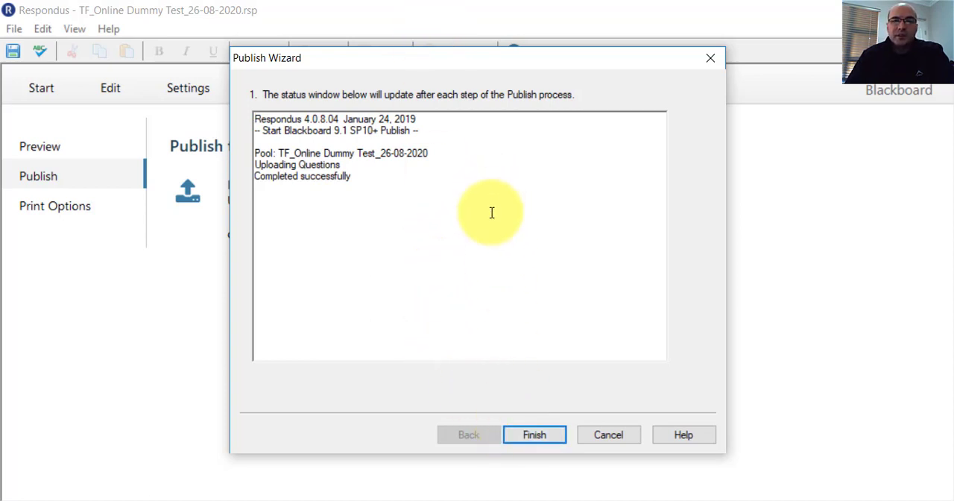
left_click(526, 435)
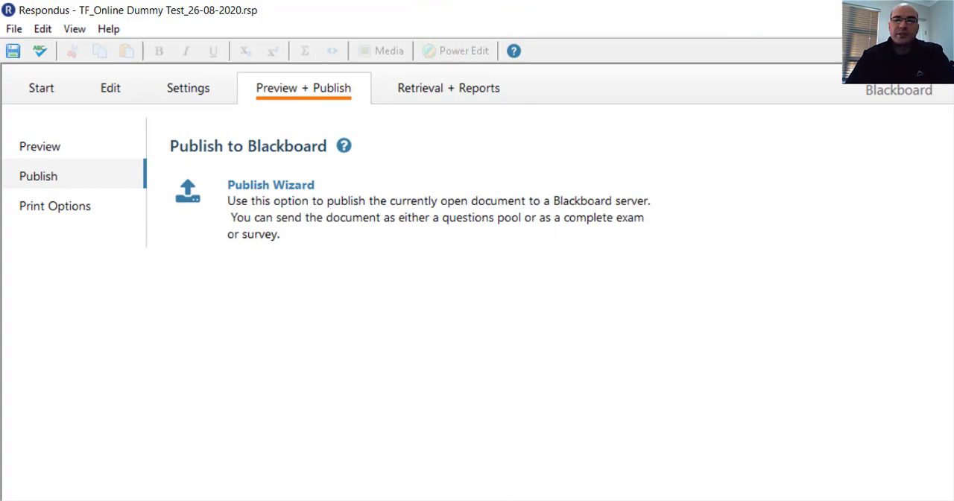
Switch to Blackboard Learn in the browser and go to the HYDROLOGY IV course.
left_click(935, 9)
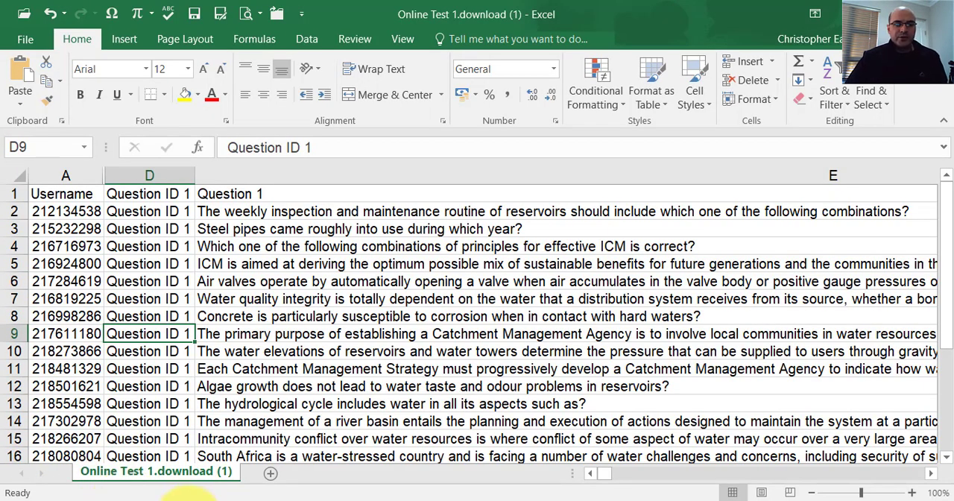
mouse_move(185, 498)
left_click(190, 448)
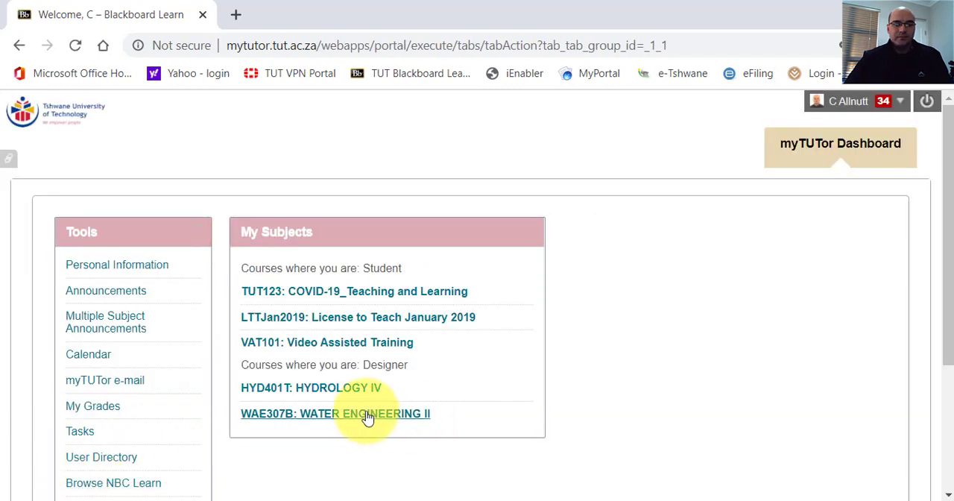
left_click(368, 418)
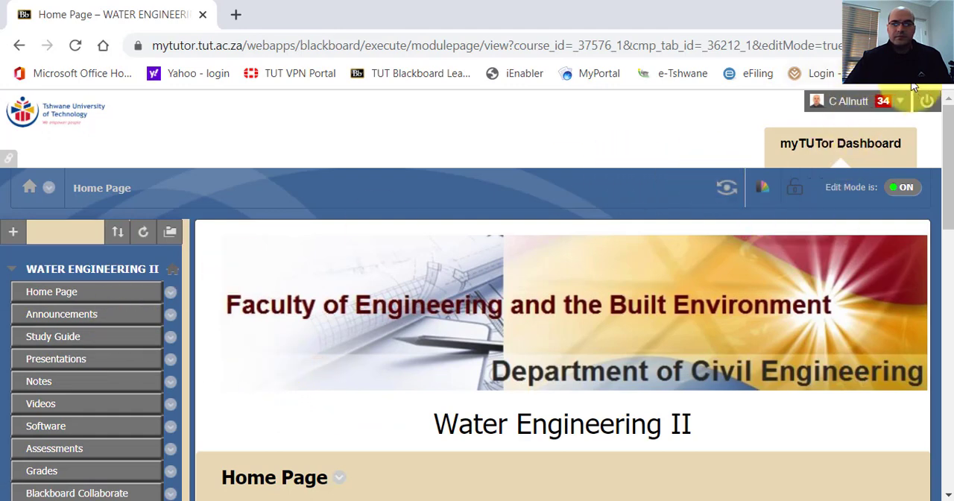
left_click(902, 101)
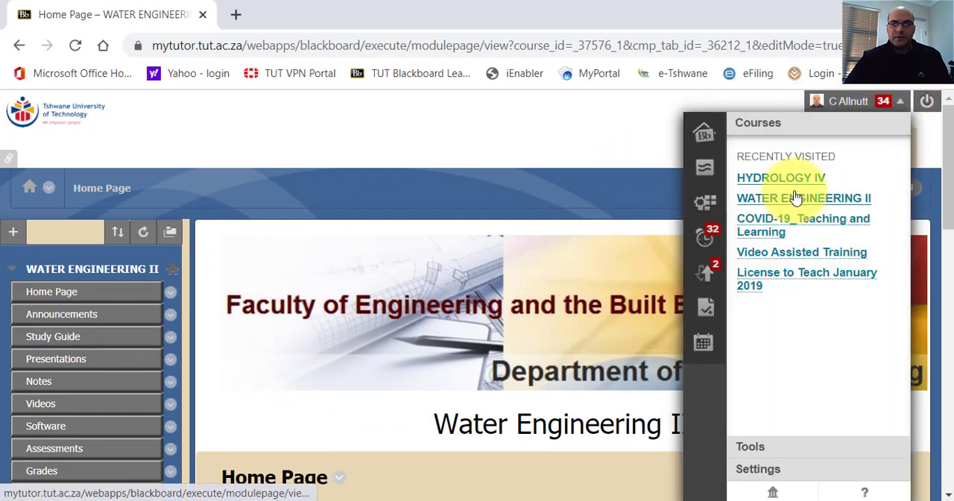
left_click(793, 180)
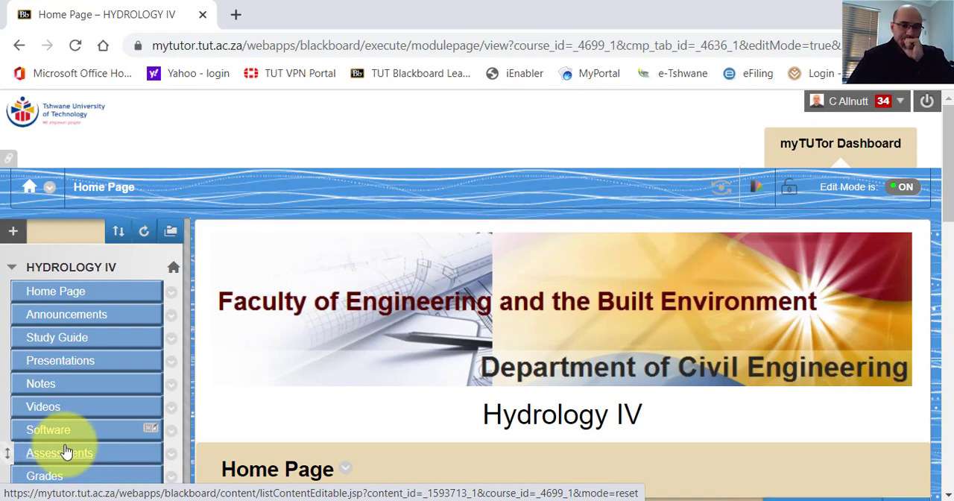
Open Tests, Surveys and Pools from the course tools of HYDROLOGY IV.
scroll(256, 316, "down", 5)
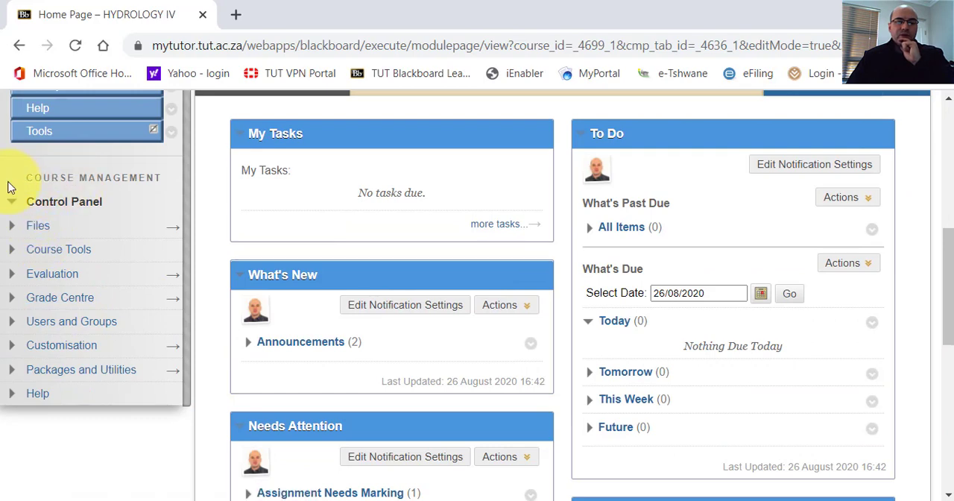
left_click(13, 255)
scroll(30, 306, "down", 8)
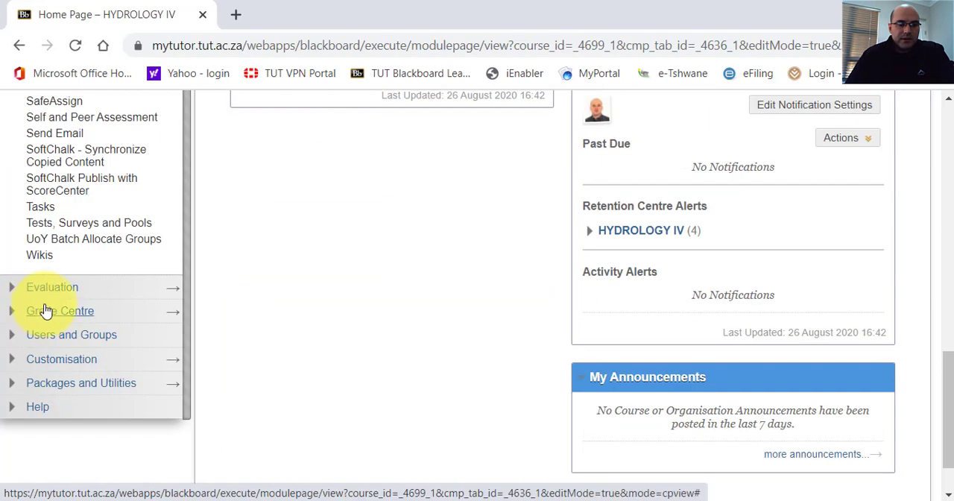
scroll(37, 238, "up", 6)
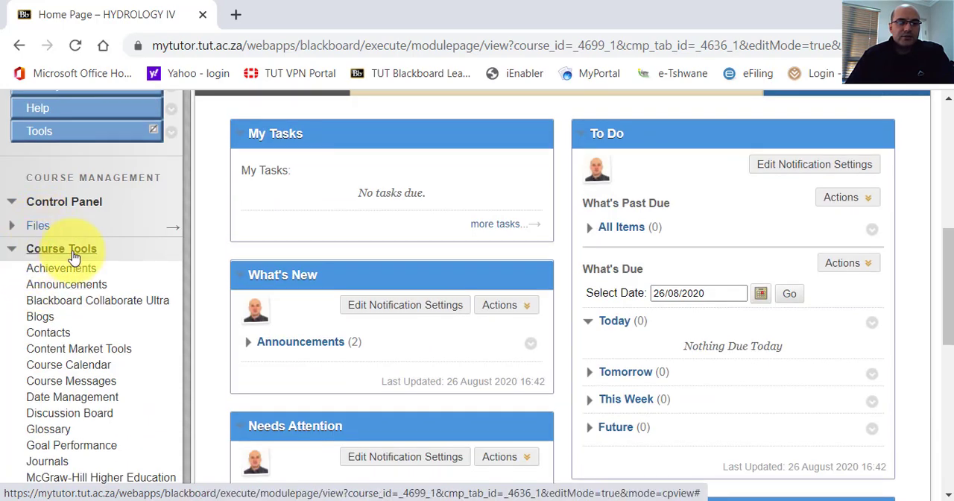
scroll(74, 298, "down", 6)
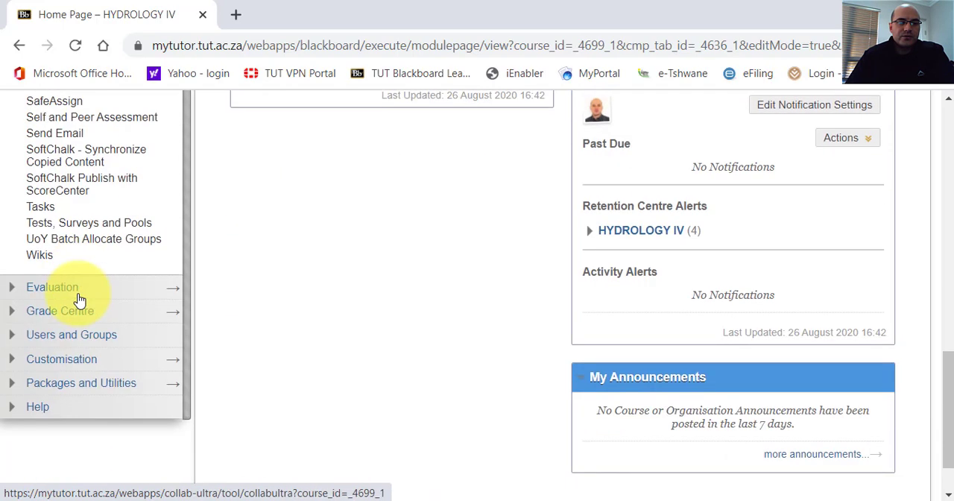
left_click(67, 226)
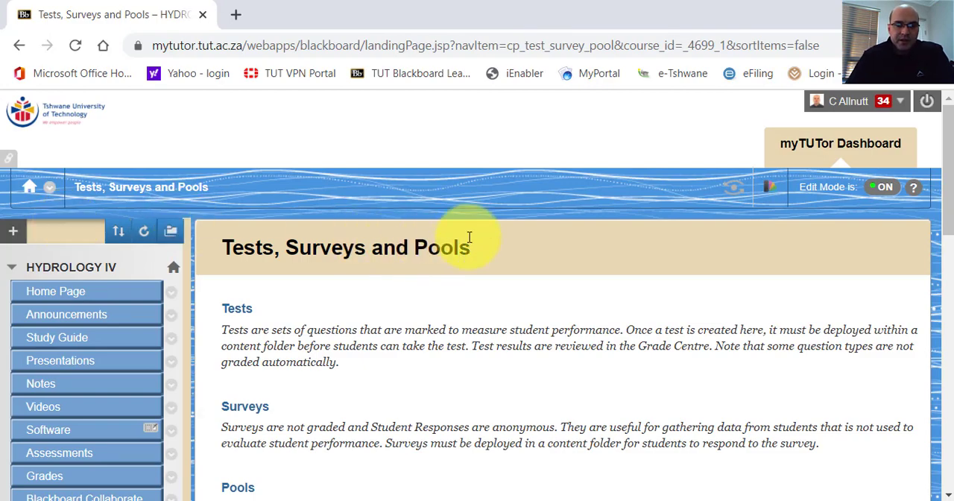
Go to the course's Tests area and start building a new test.
scroll(945, 139, "down", 2)
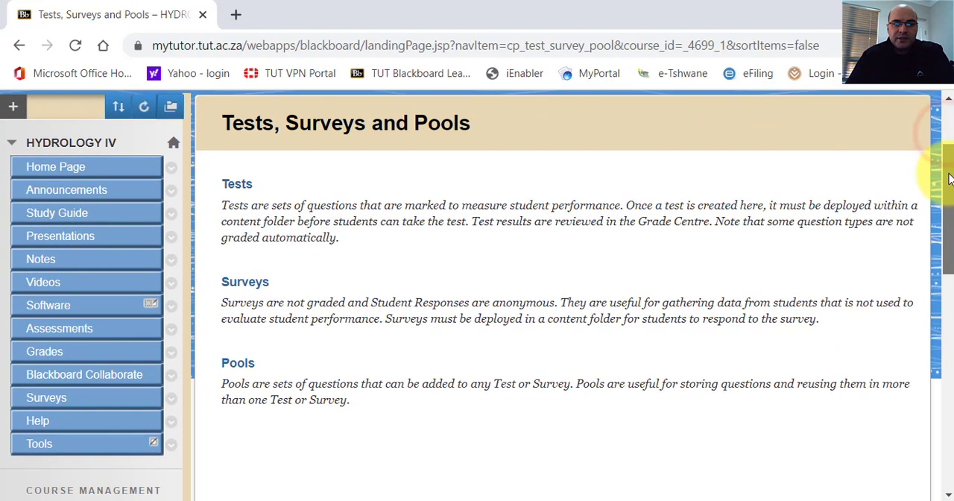
left_click(247, 185)
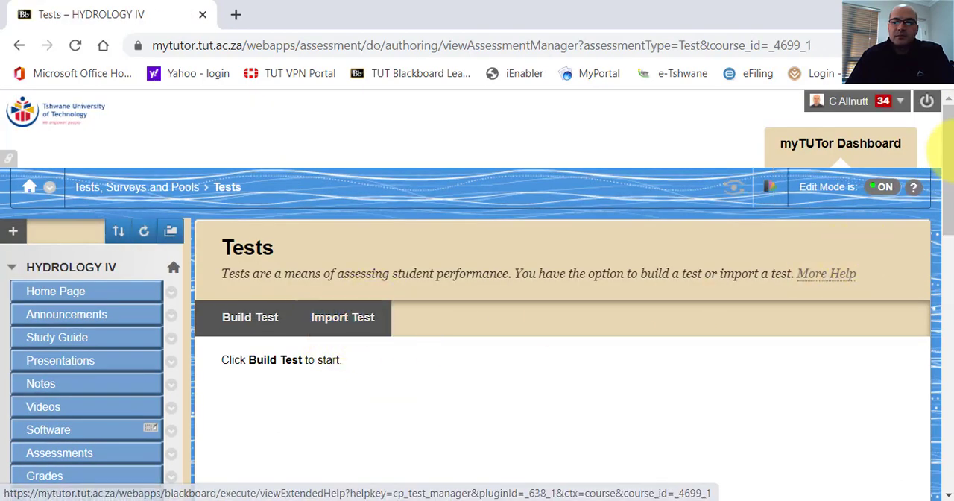
mouse_move(942, 153)
left_mouse_down()
mouse_move(951, 183)
mouse_move(938, 161)
left_mouse_up()
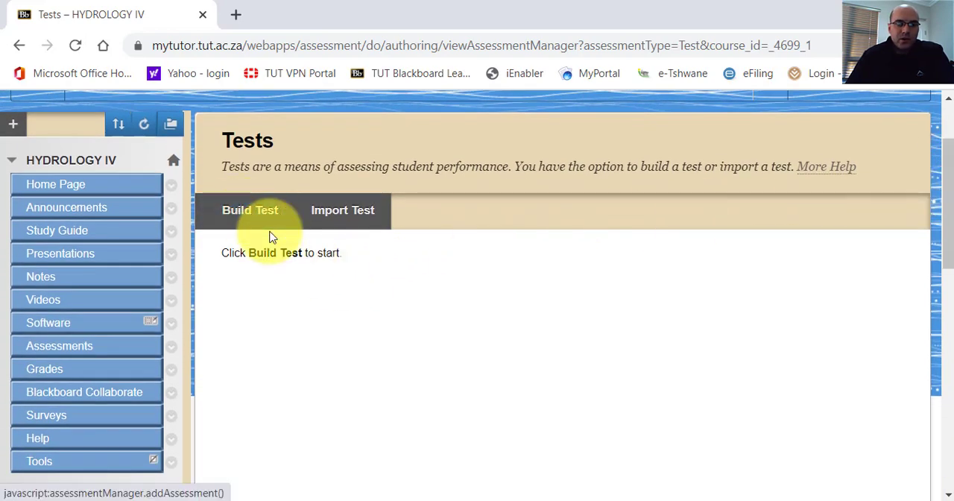
scroll(270, 238, "down", 6)
scroll(272, 240, "up", 7)
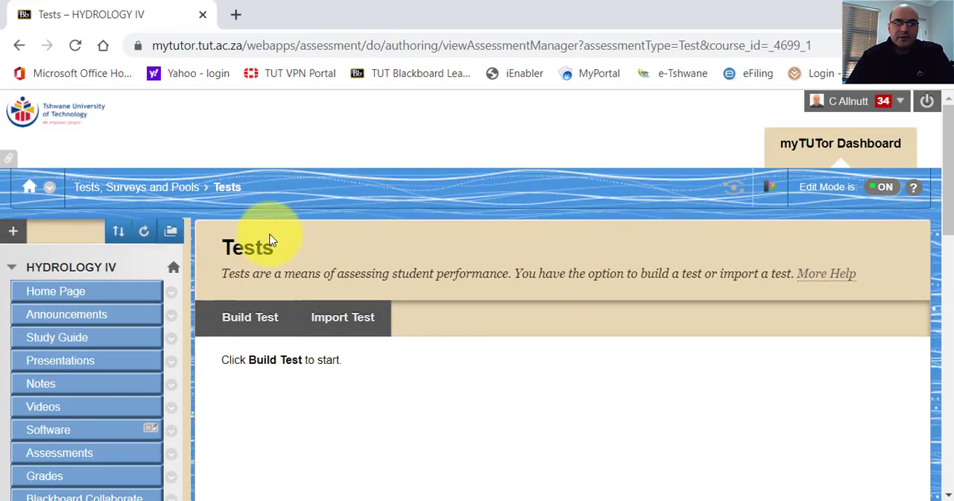
left_click(265, 319)
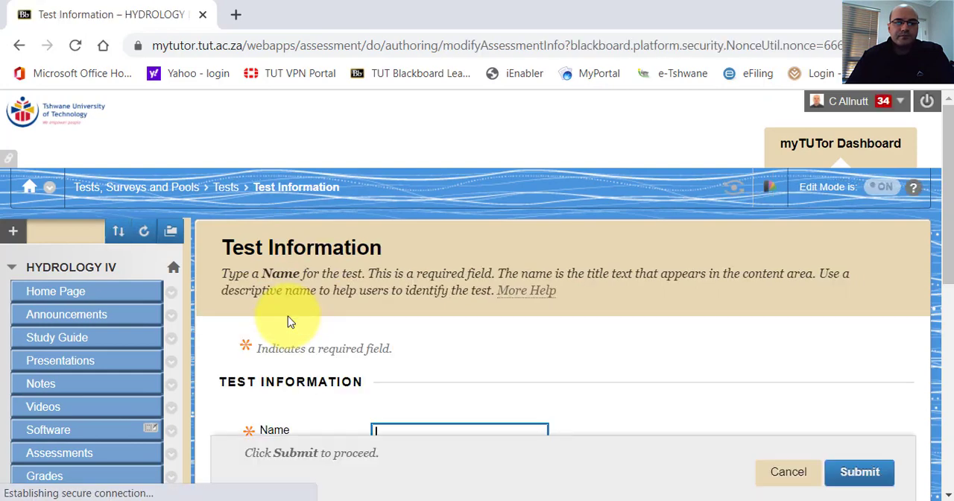
Name the new test Online Dummy Test_26-08-2020, adapting the suggested name Online Dummy Test_06-08-2020.
scroll(425, 340, "down", 5)
scroll(421, 332, "up", 6)
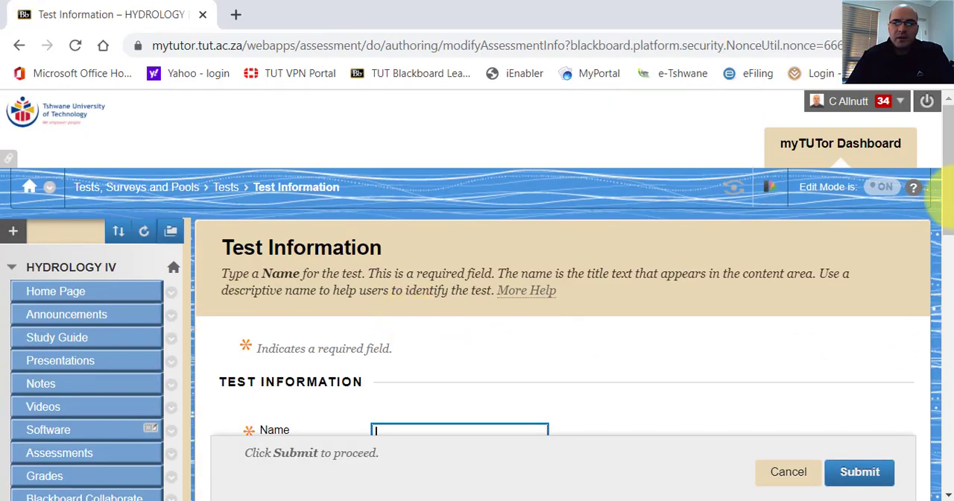
left_click_drag(949, 193, 951, 267)
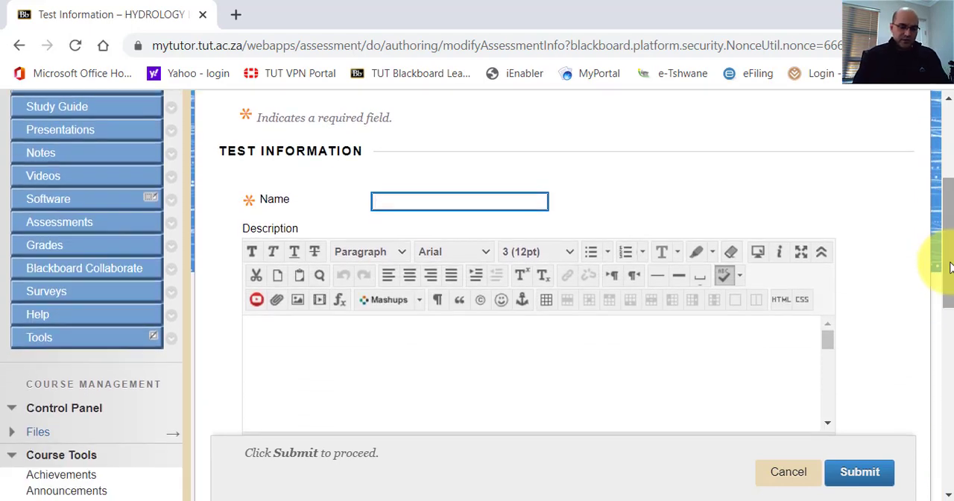
type("Online Dummy Test_06-08-2020")
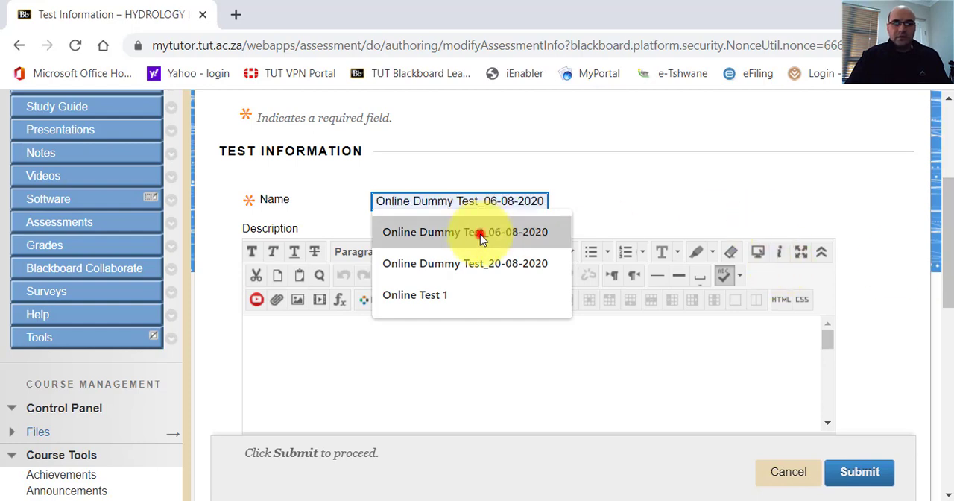
left_click(481, 232)
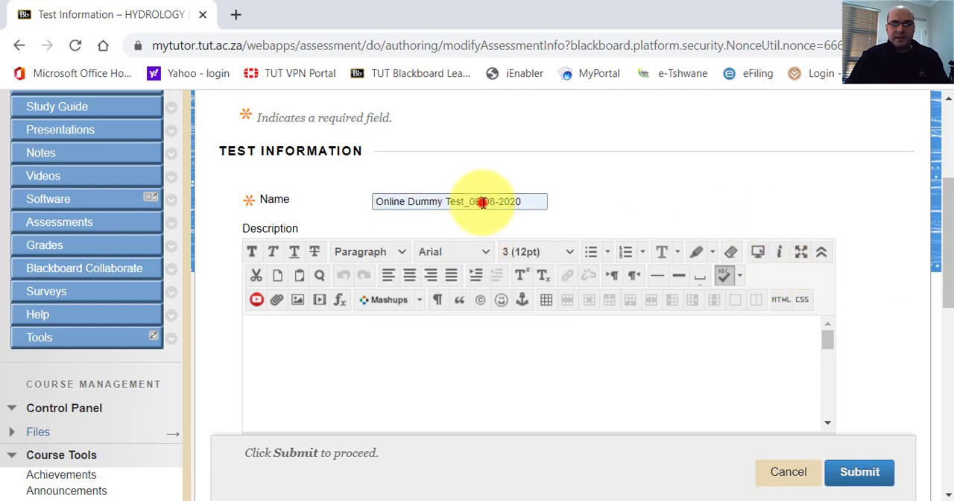
left_click(483, 203)
key("BackSpace")
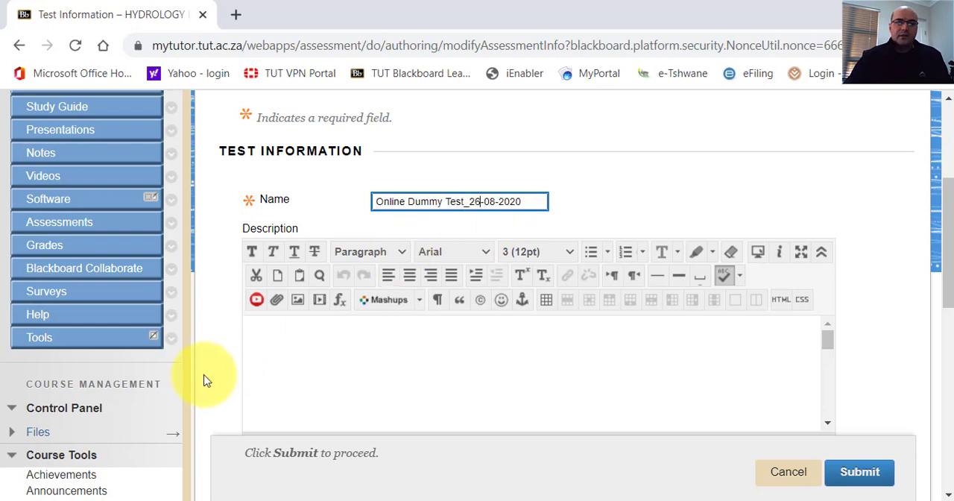
Enter the test description "Cover Ch 1 and Ch 2", leave the instructions empty and submit the test information.
left_click(272, 336)
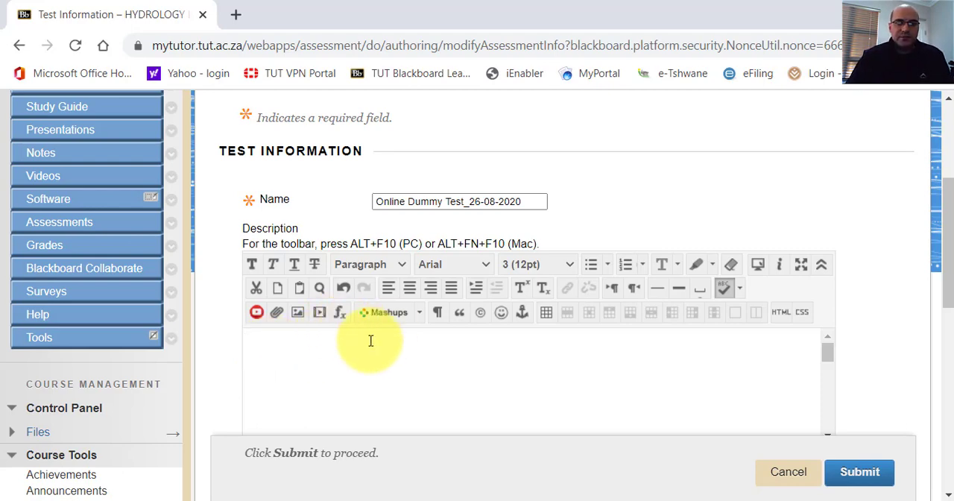
left_click_drag(948, 231, 948, 255)
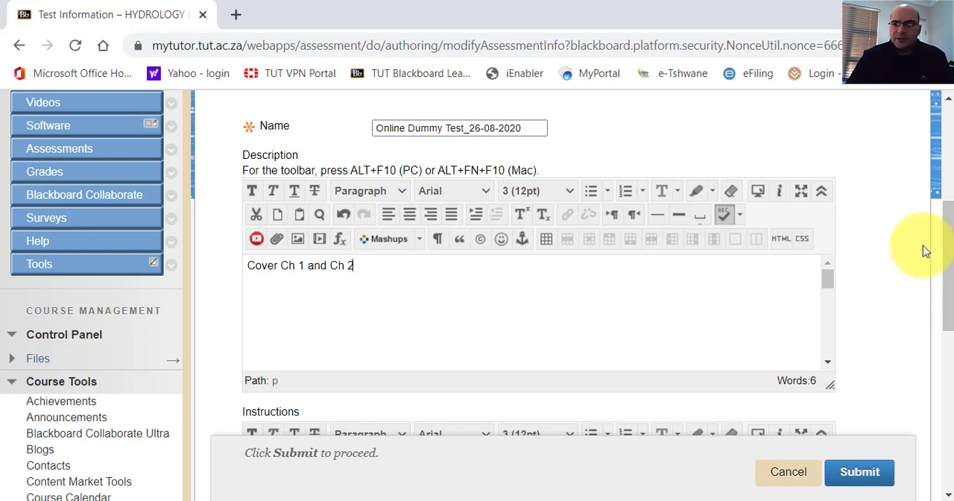
left_click_drag(948, 230, 949, 313)
left_click(312, 304)
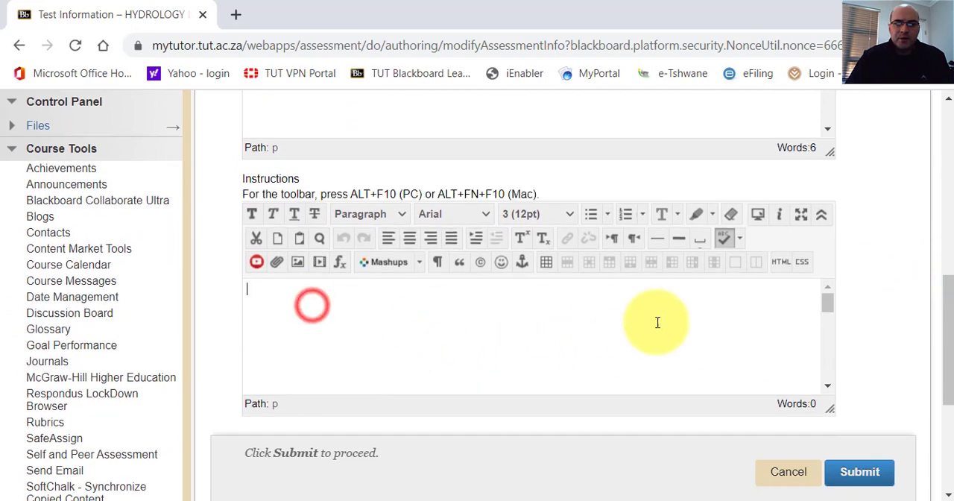
left_click_drag(944, 306, 947, 347)
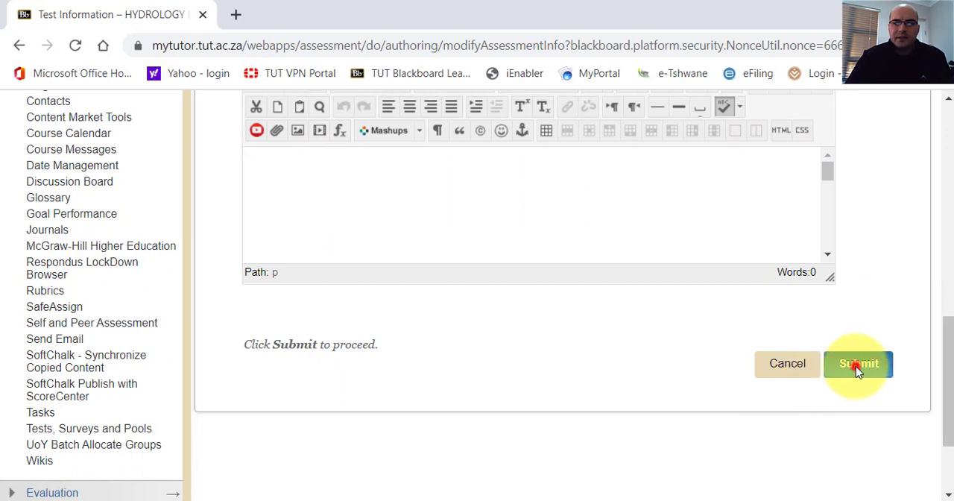
left_click(856, 366)
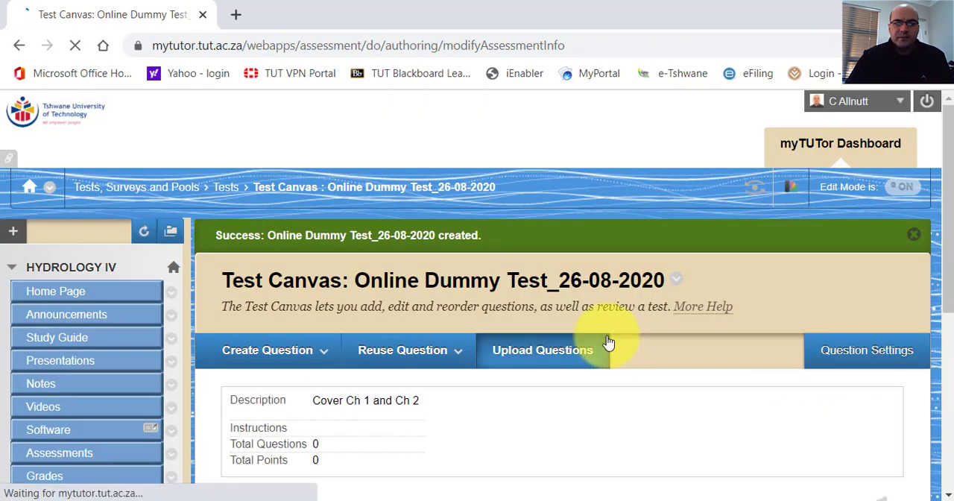
Open the options for reusing existing questions on the canvas of Online Dummy Test_26-08-2020.
left_click(417, 353)
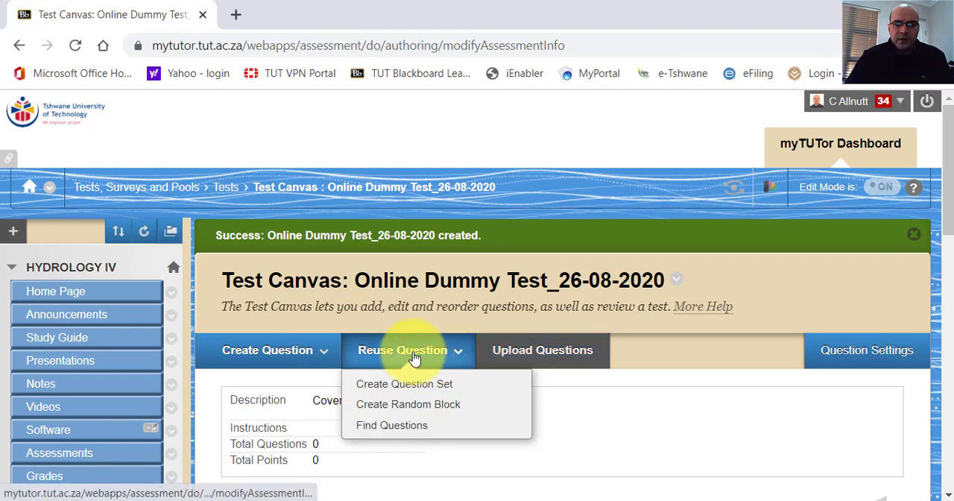
left_click_drag(950, 185, 949, 219)
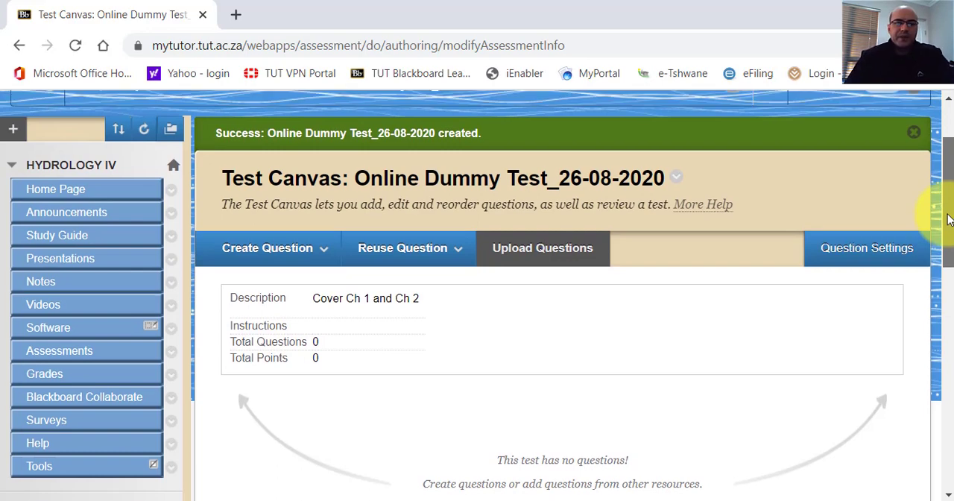
mouse_move(950, 220)
left_mouse_down()
mouse_move(942, 323)
mouse_move(937, 210)
left_mouse_up()
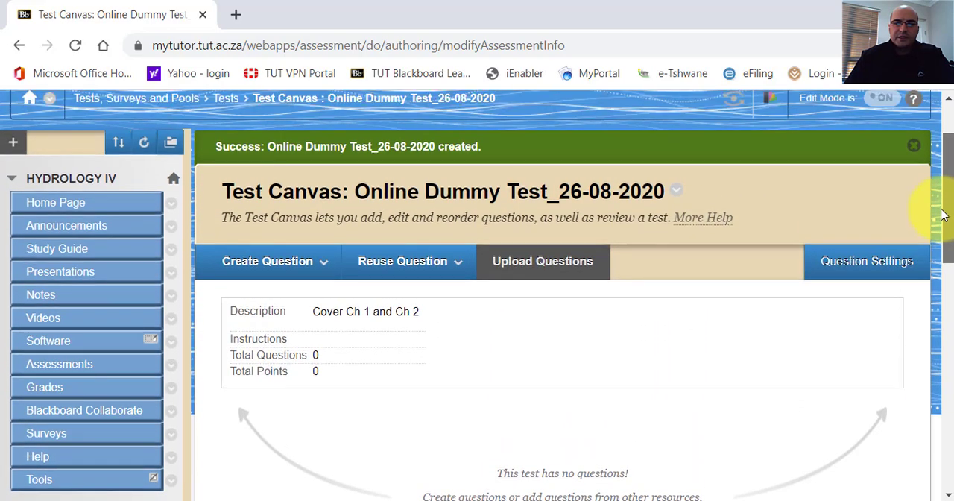
left_click(422, 276)
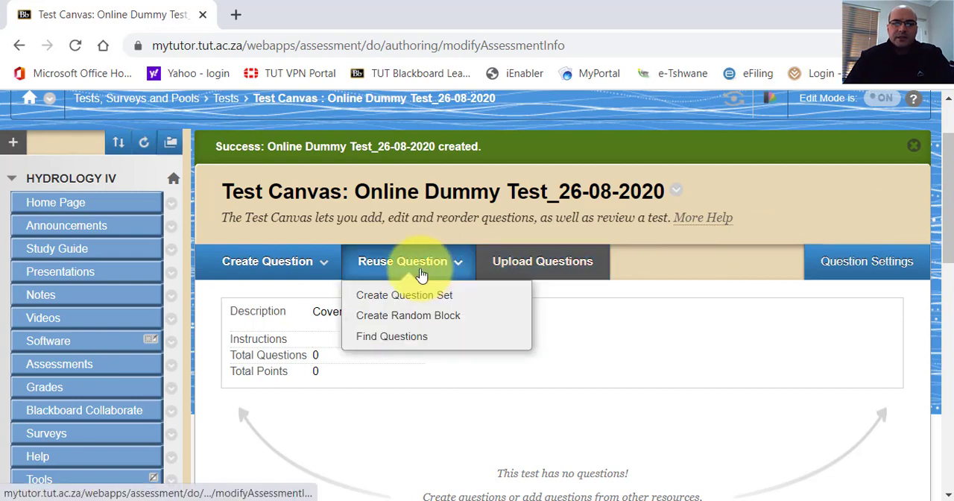
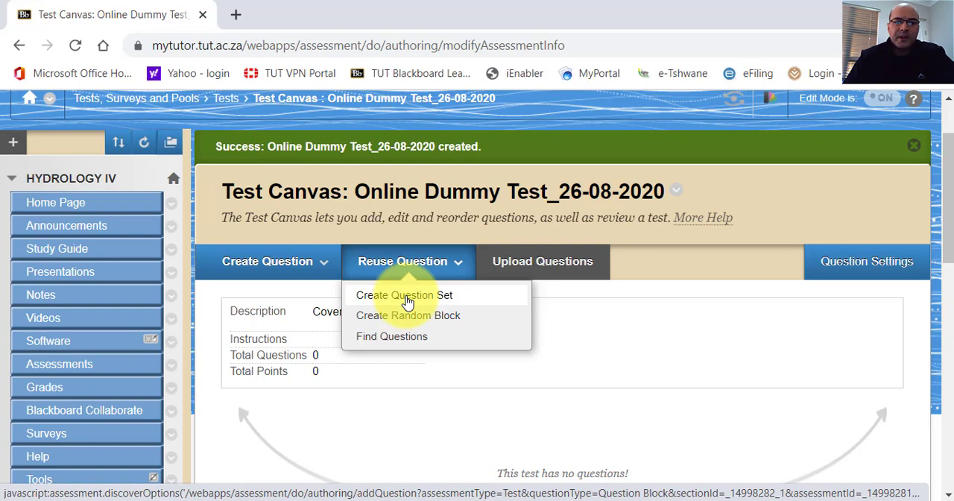
Start creating a question set and check which existing tests and other browsing criteria can supply questions.
left_click(407, 302)
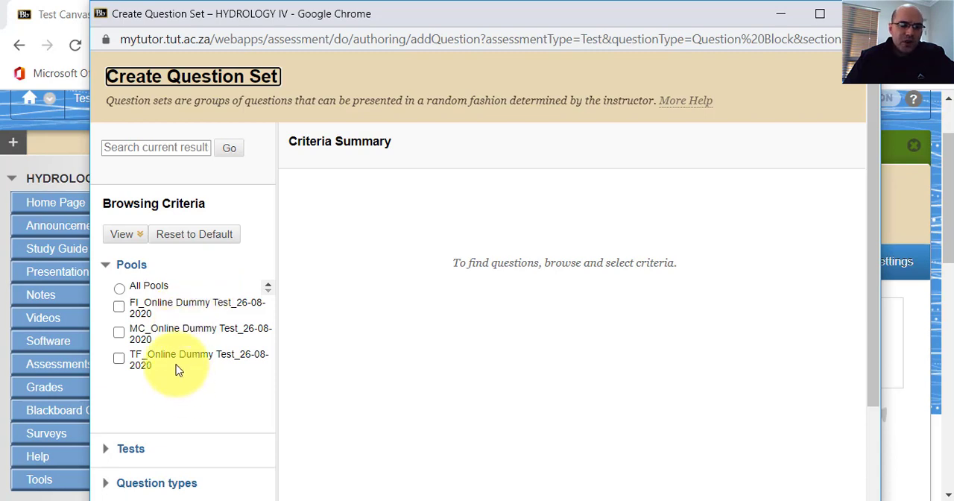
scroll(124, 351, "down", 3)
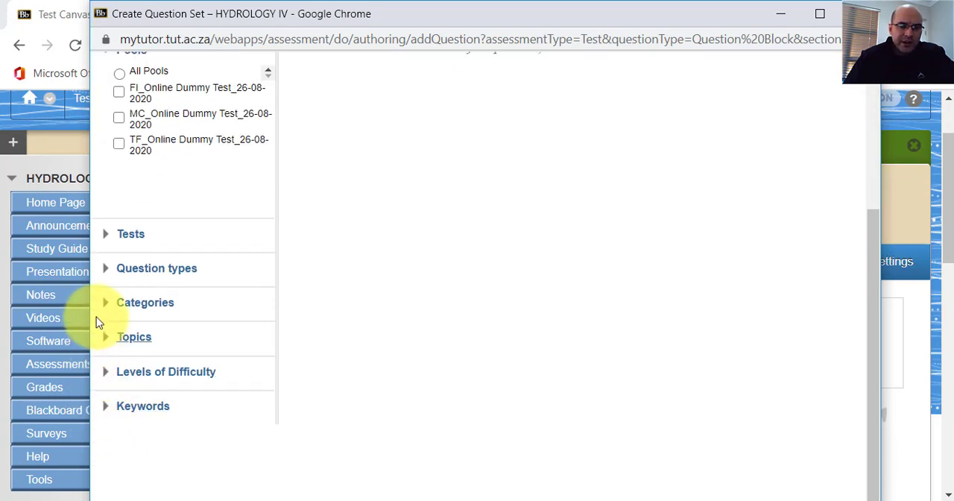
left_click(108, 235)
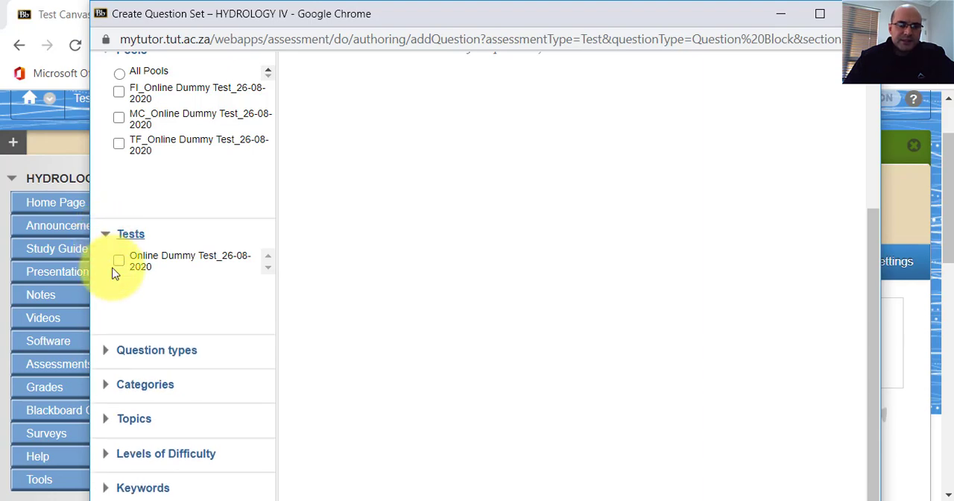
left_click(105, 234)
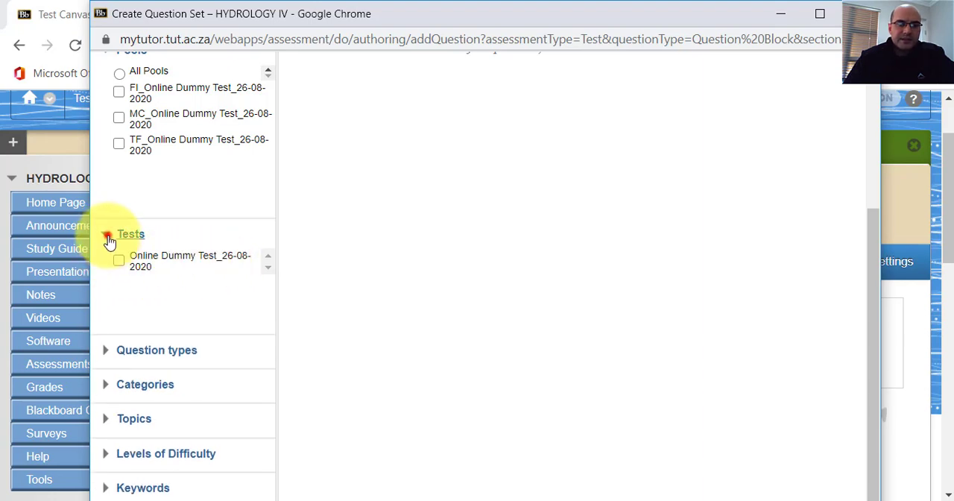
scroll(160, 259, "up", 1)
scroll(161, 260, "up", 2)
scroll(149, 267, "down", 3)
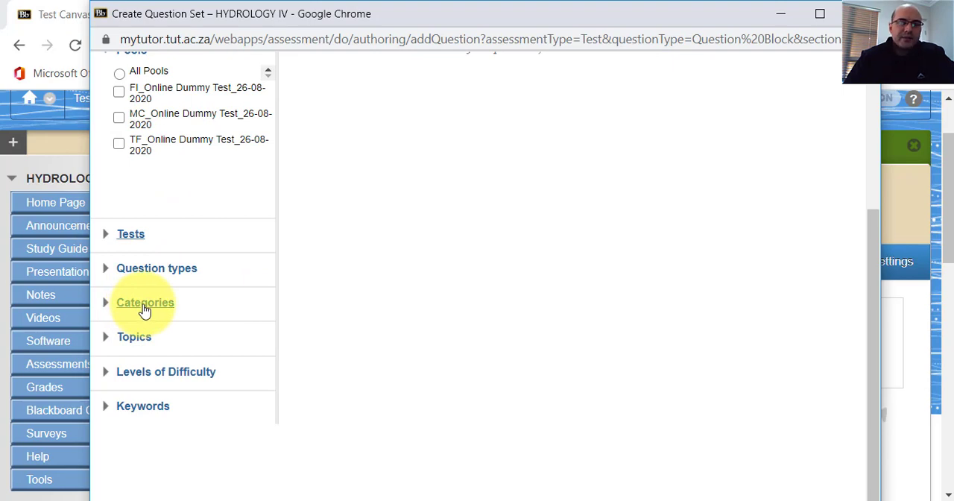
scroll(176, 272, "up", 3)
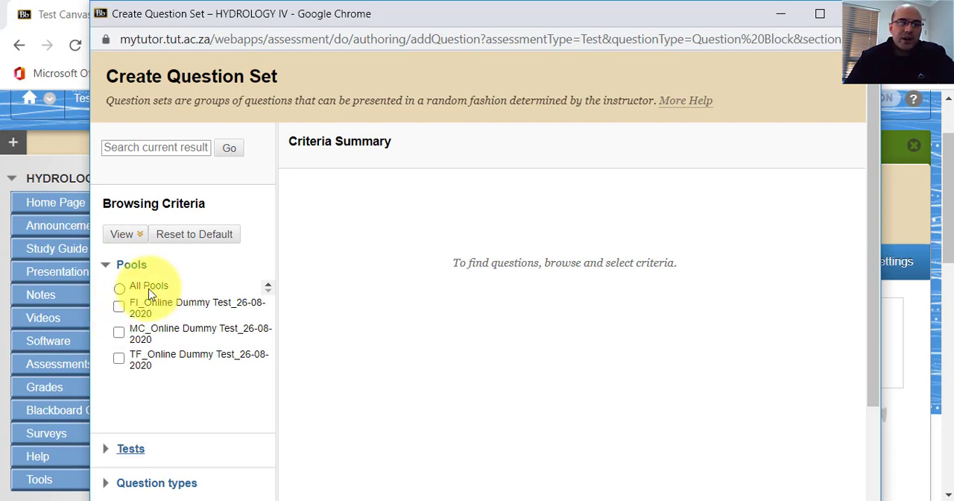
Examine the question types offered as browsing criteria for the question set.
left_click(121, 234)
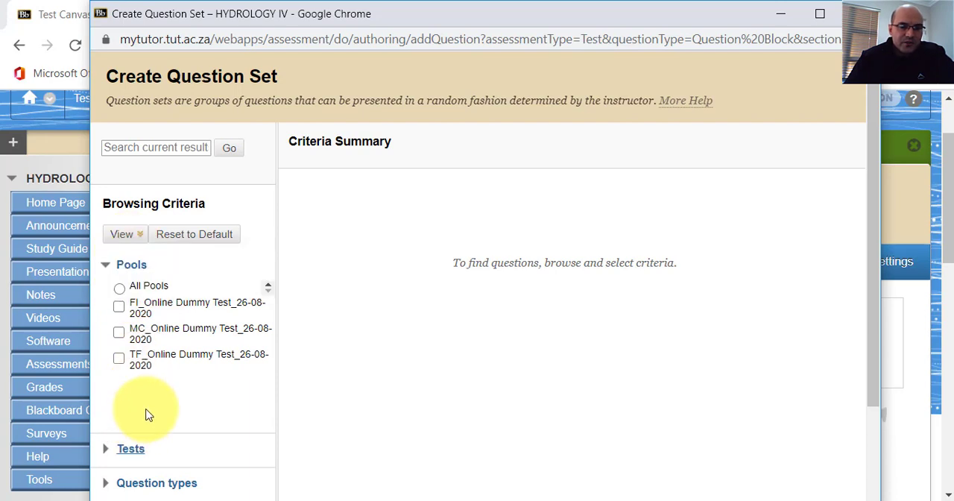
scroll(149, 415, "down", 3)
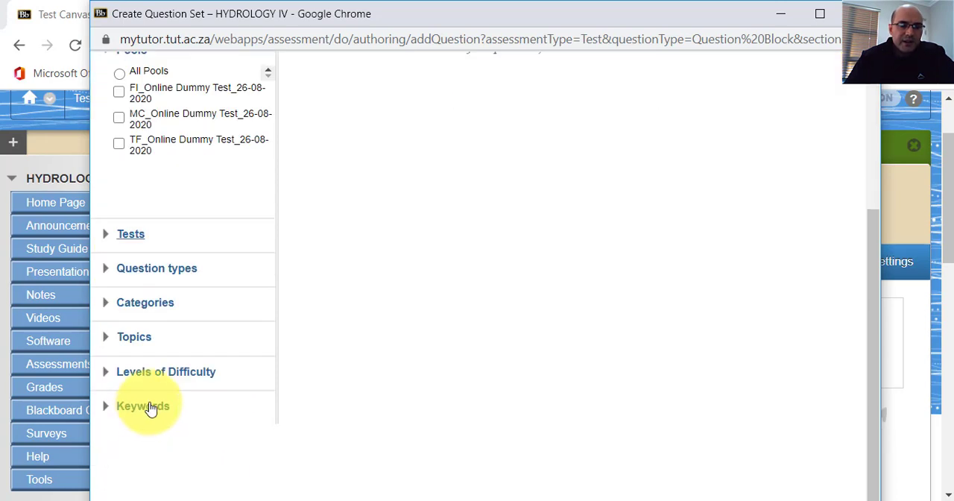
left_click(109, 276)
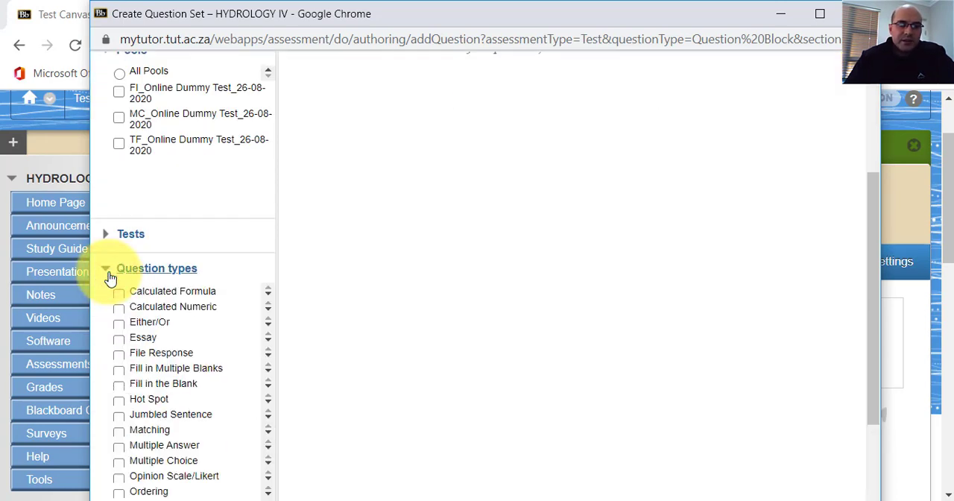
left_click(110, 276)
scroll(116, 277, "up", 3)
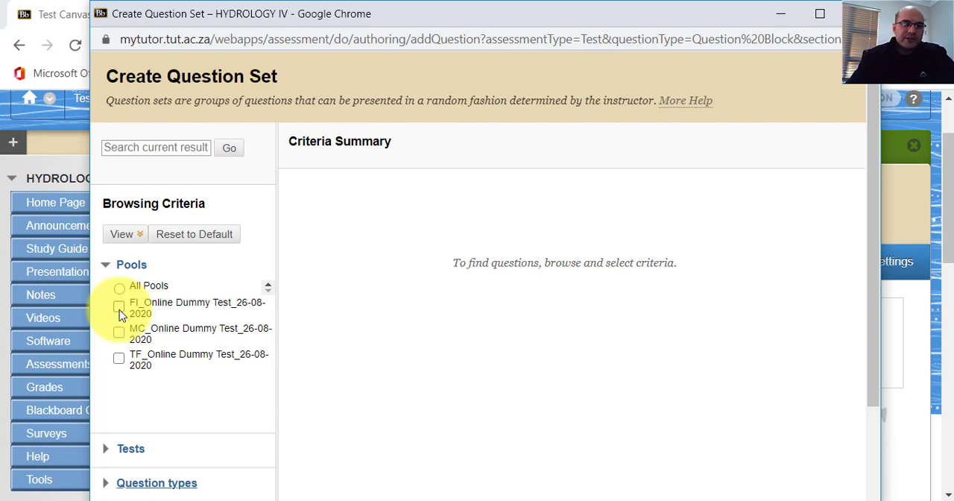
Browse the TF_Online Dummy Test_26-08-2020 pool and select all of its true/false questions for the set.
left_click(119, 358)
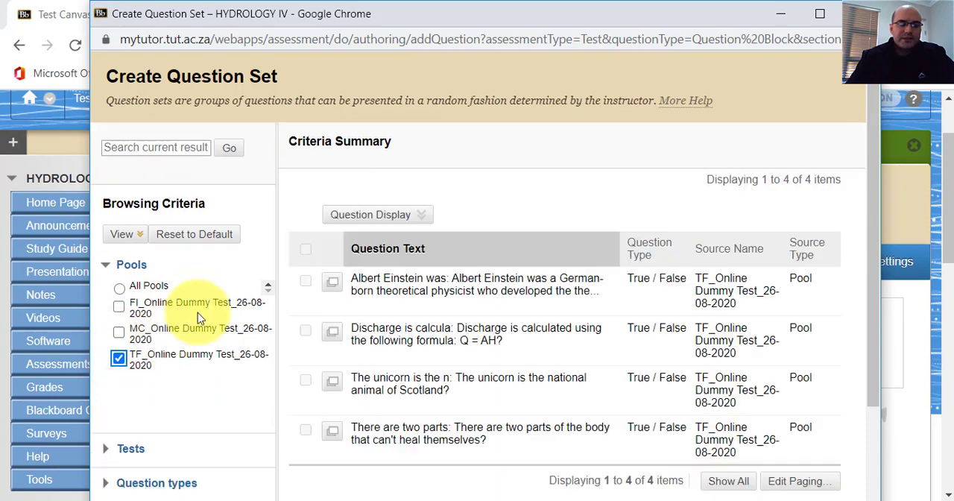
scroll(537, 246, "down", 3)
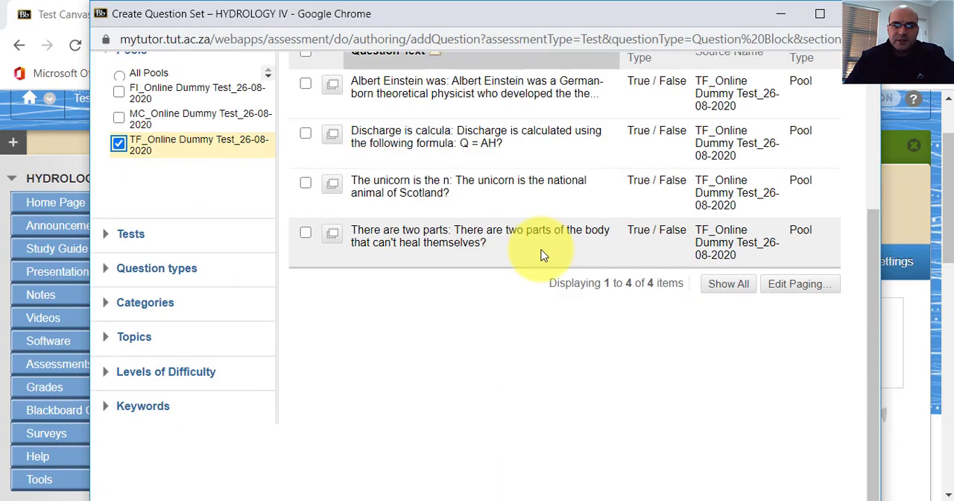
scroll(543, 255, "up", 3)
left_click(307, 268)
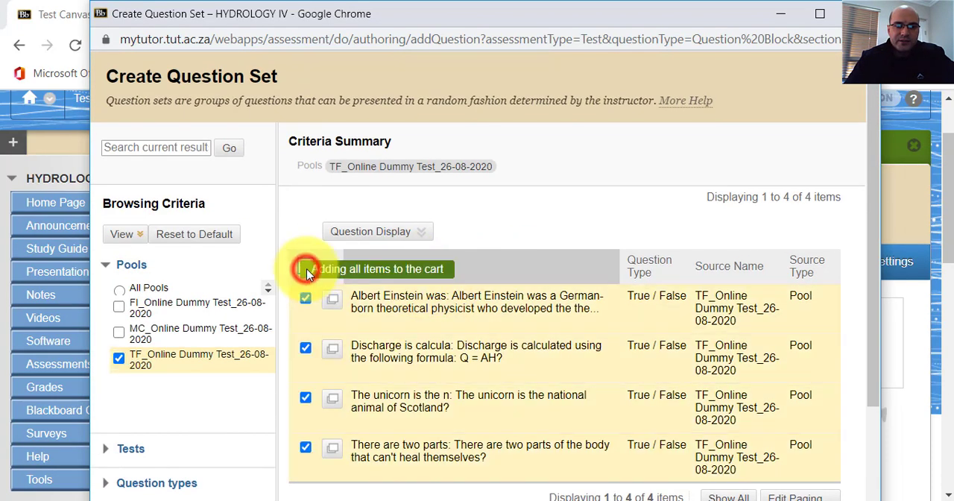
scroll(532, 379, "down", 3)
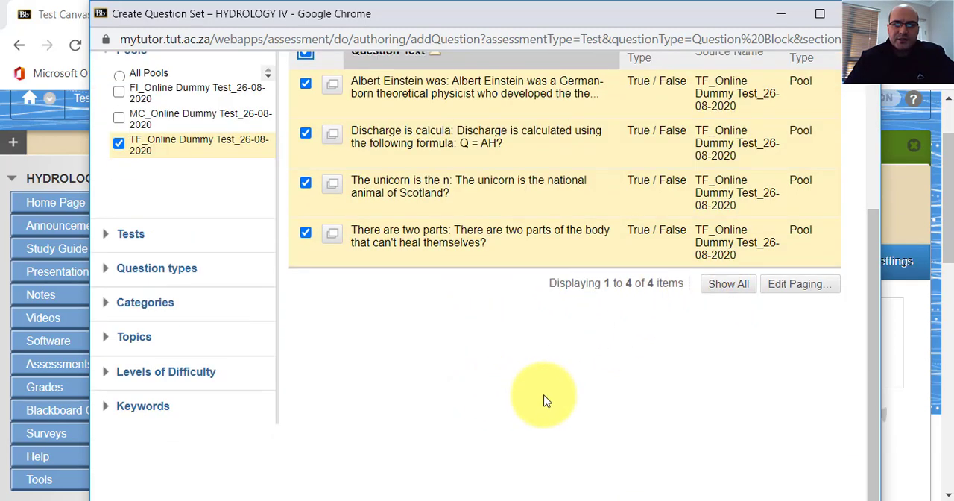
scroll(513, 392, "up", 3)
scroll(513, 392, "down", 3)
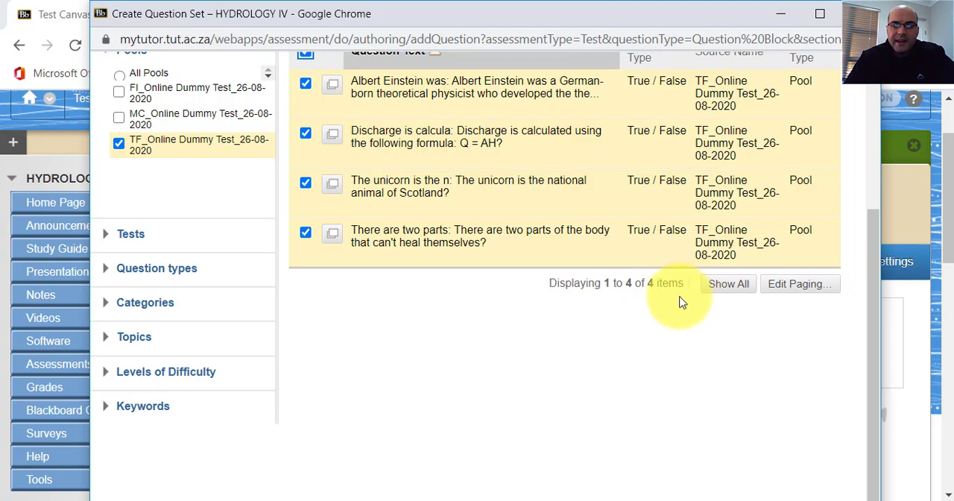
scroll(614, 349, "up", 3)
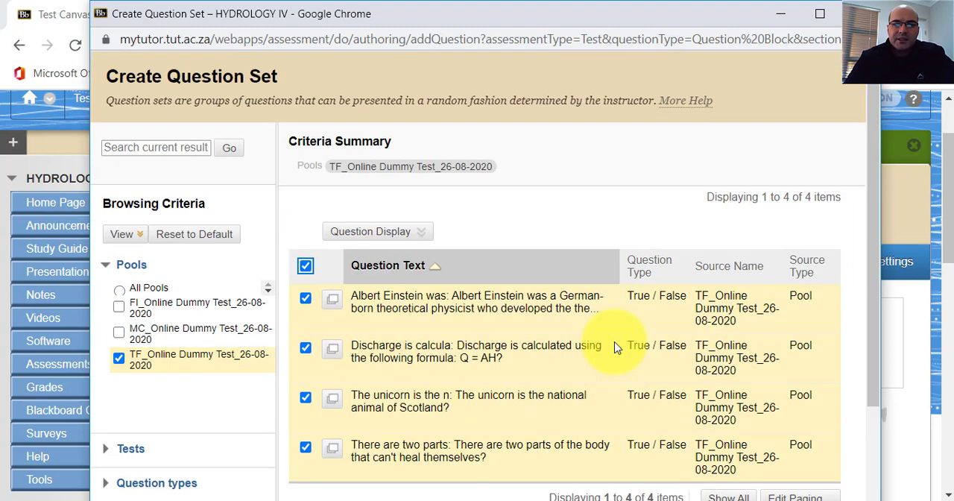
Clear and reselect all the true/false questions, enlarge the question set window and submit the selection to the test.
left_click(305, 266)
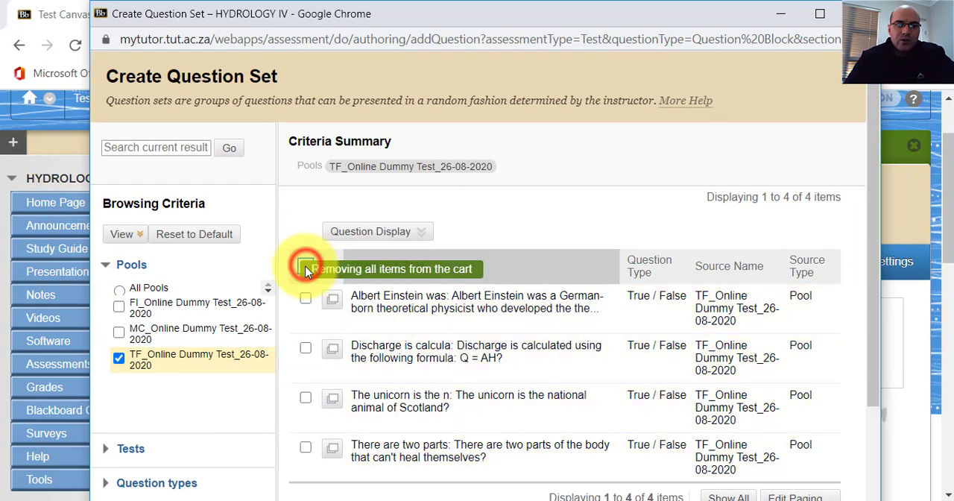
left_click(307, 269)
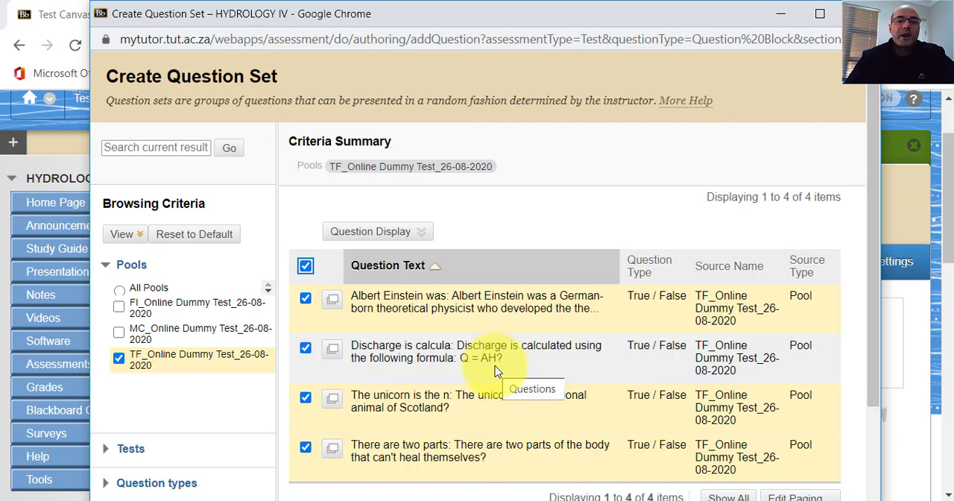
scroll(498, 371, "down", 3)
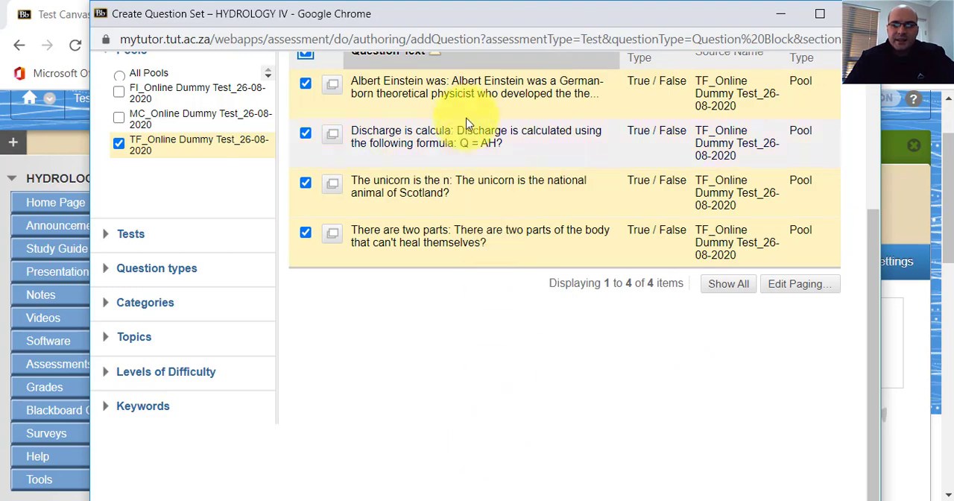
left_click_drag(464, 14, 373, 2)
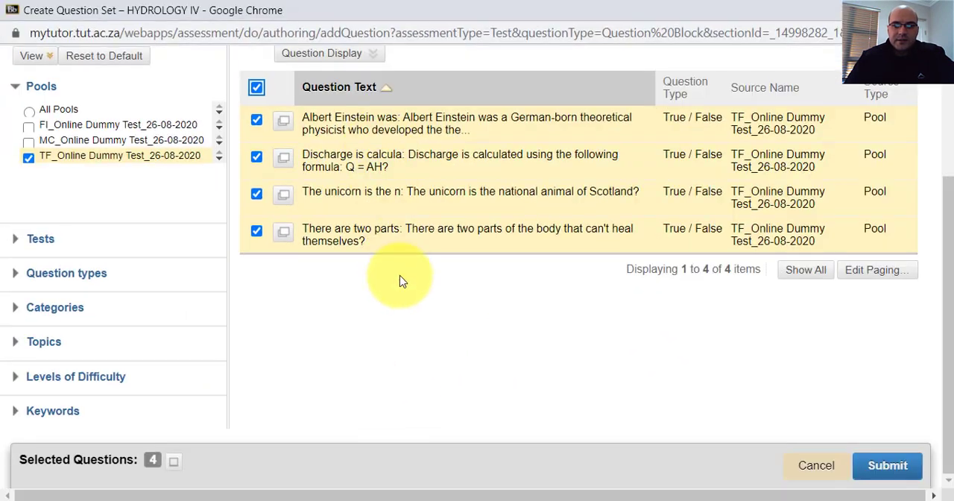
left_click(870, 468)
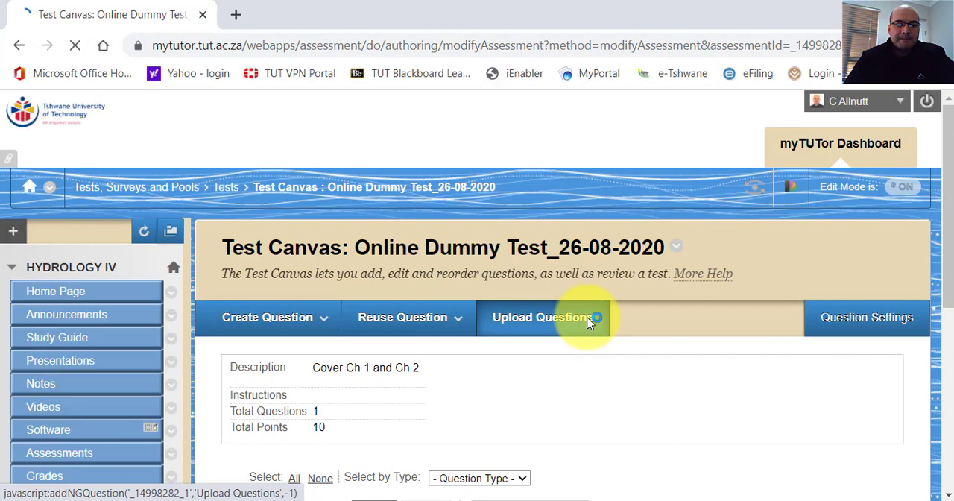
left_click(453, 307)
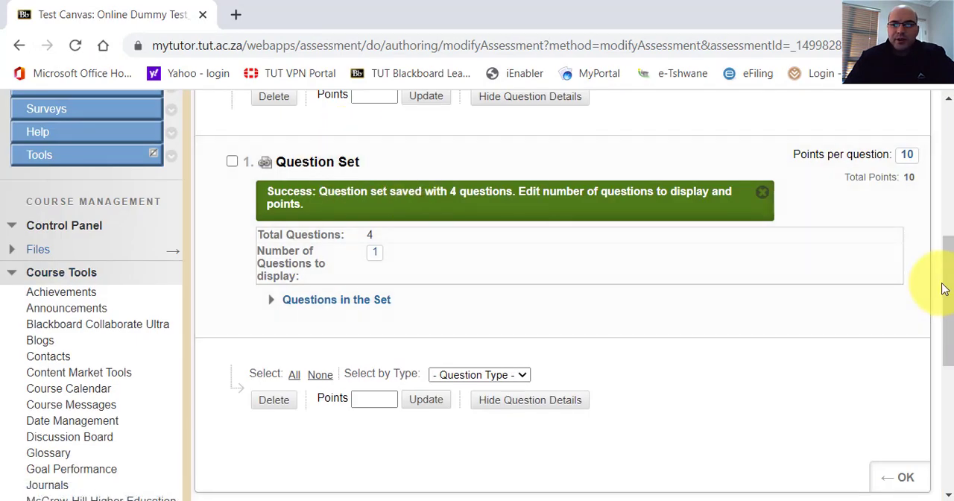
left_click_drag(945, 290, 947, 268)
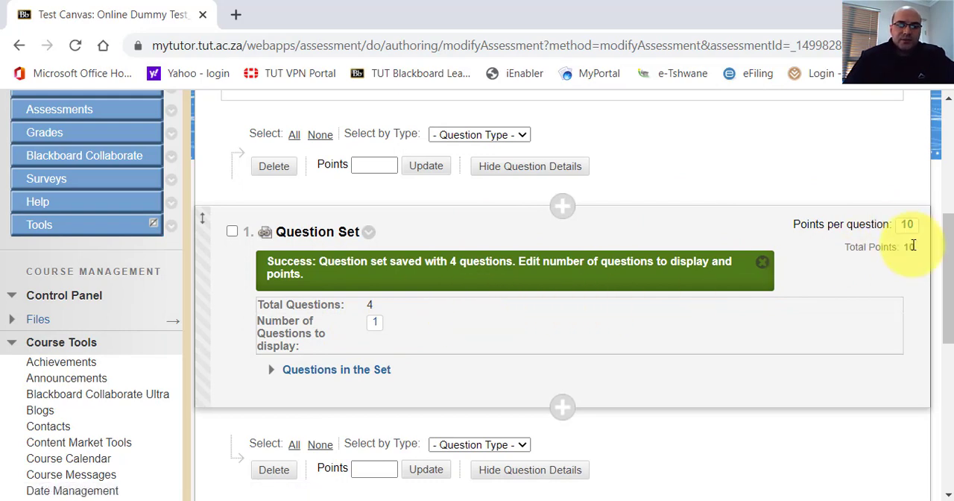
left_click(375, 321)
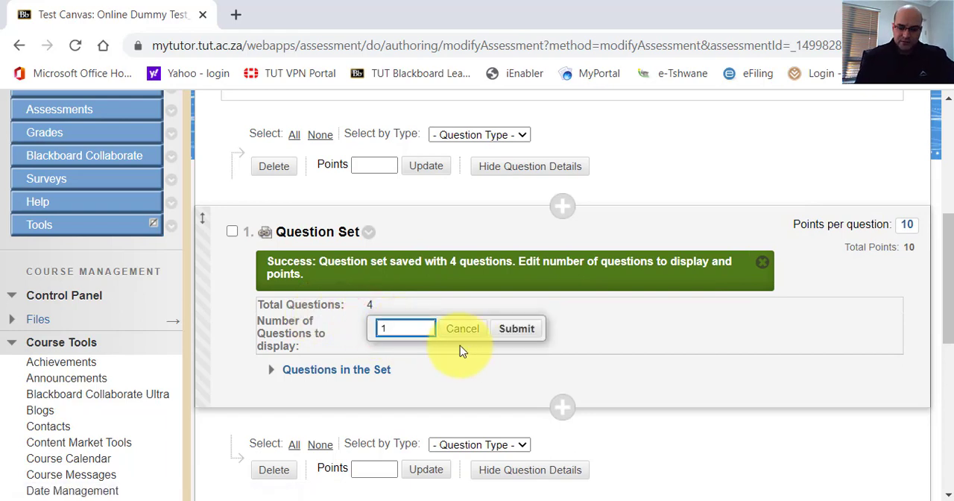
key("BackSpace")
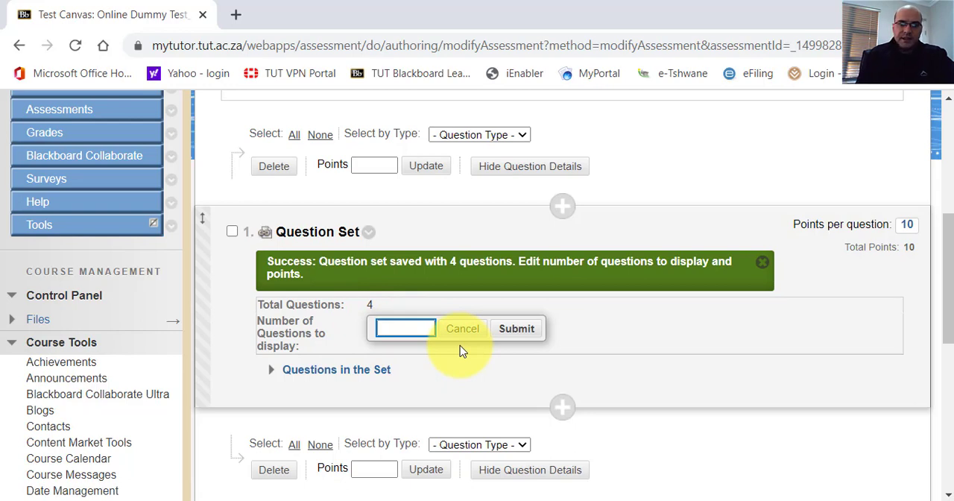
type("2")
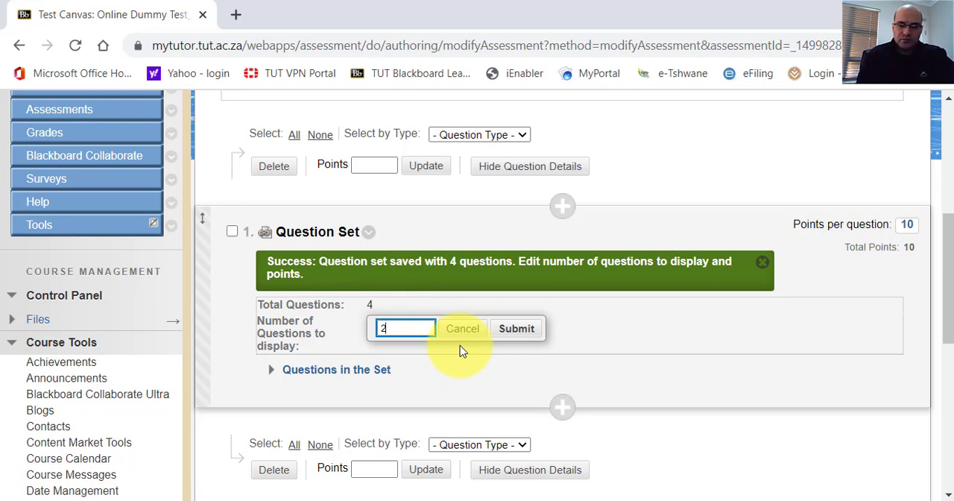
key("BackSpace")
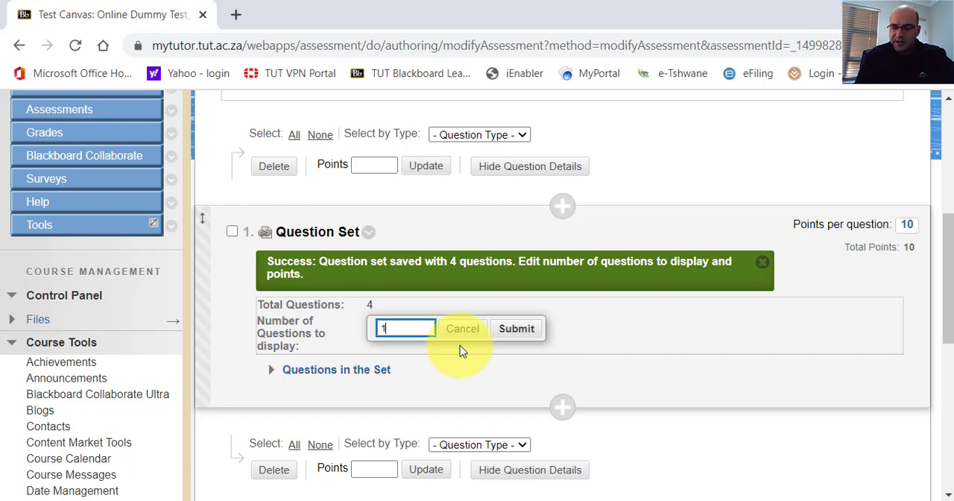
type("1")
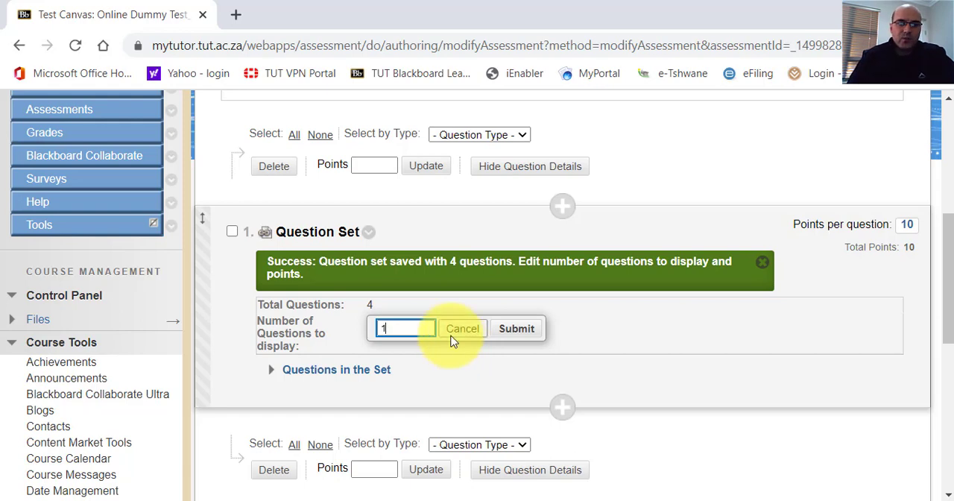
left_click(373, 312)
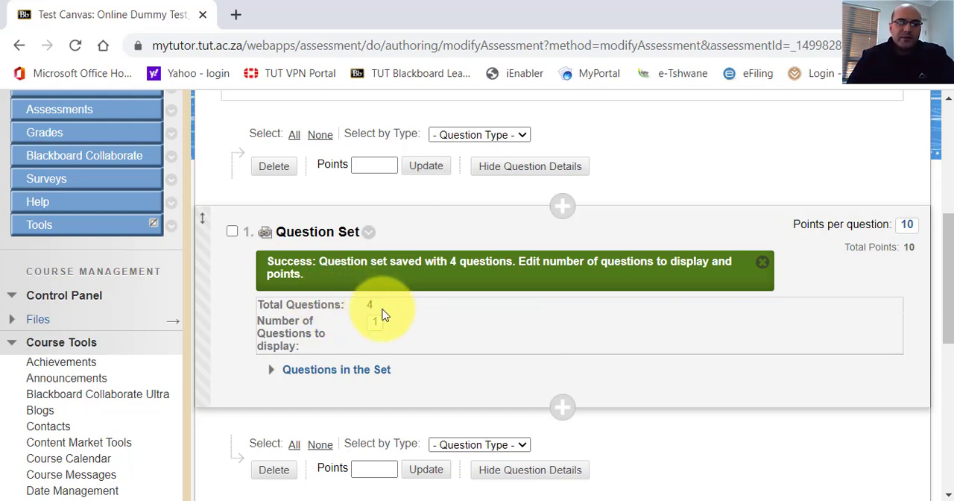
Set the number of questions to display from the true/false question set to 1 and submit it.
left_click(380, 323)
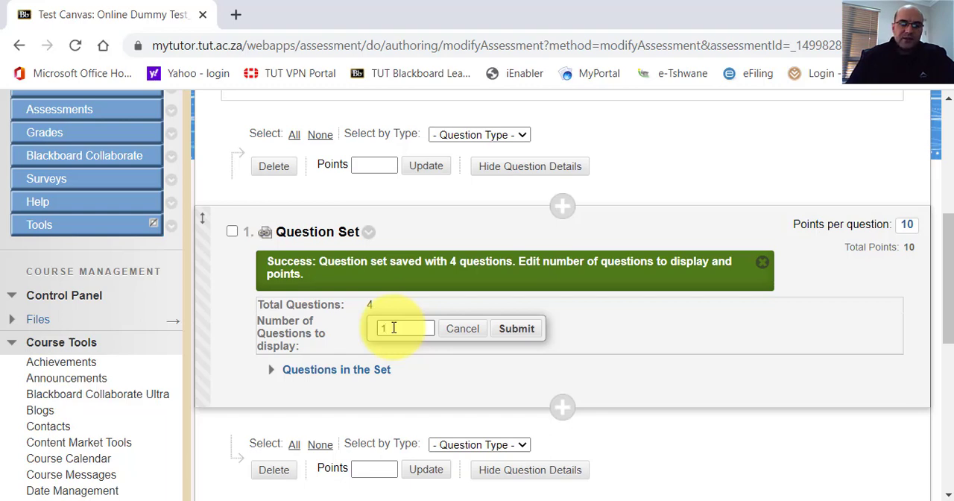
left_click(394, 328)
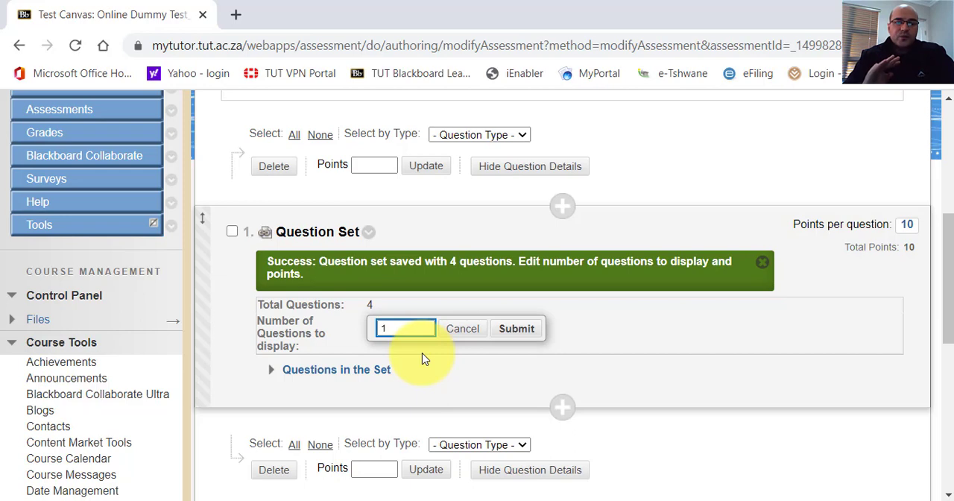
left_click(505, 328)
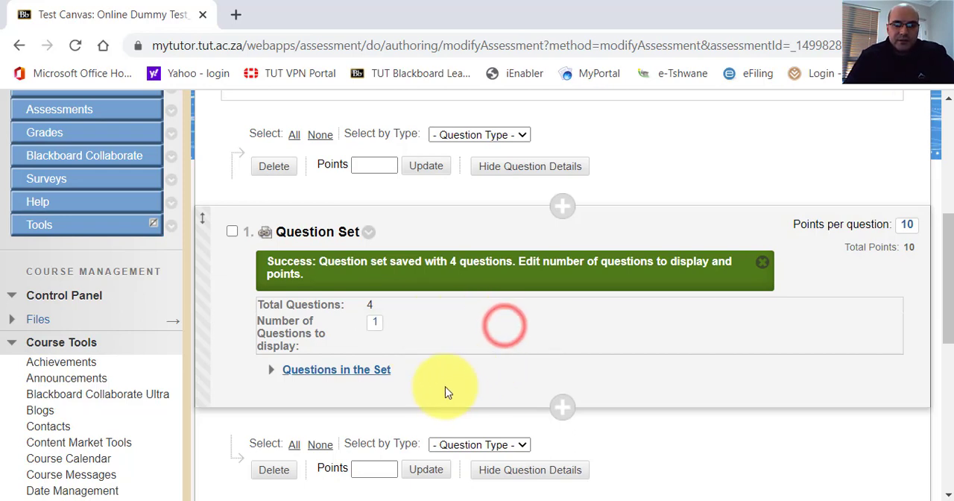
Expand the list of questions in the true/false set to look it over, then collapse it again.
left_click(274, 373)
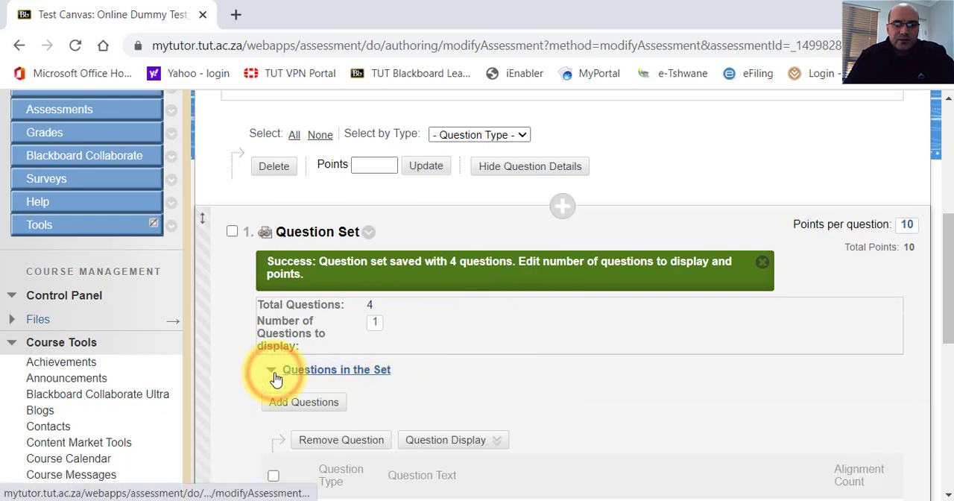
scroll(280, 381, "down", 3)
scroll(285, 384, "up", 5)
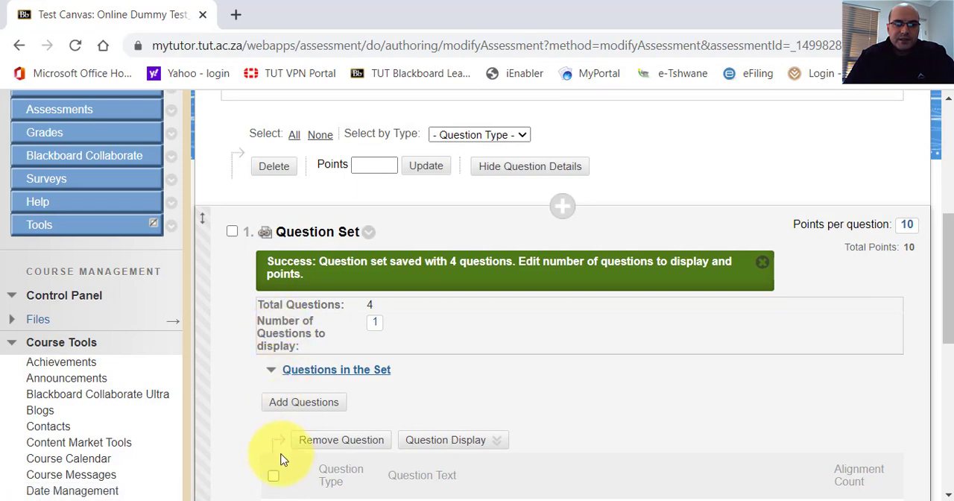
left_click(276, 374)
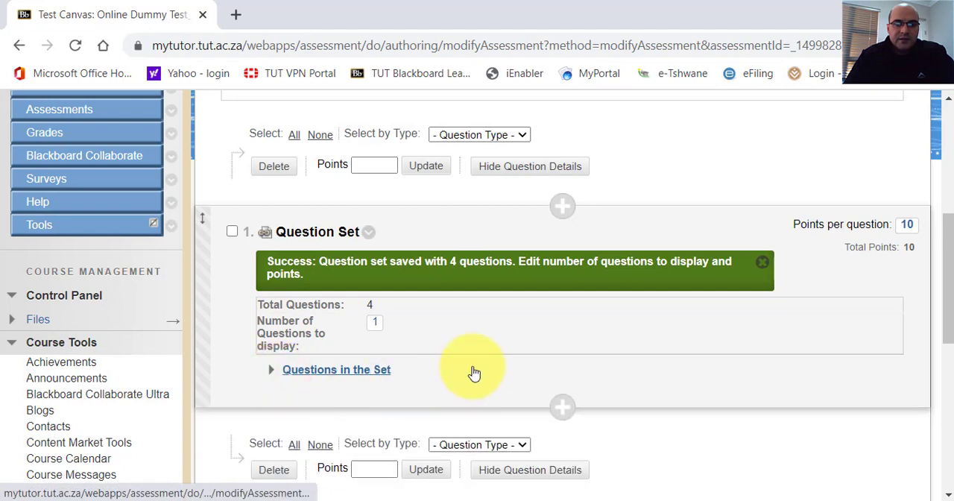
Set the points per question of the true/false question set to 1 and submit the change.
left_click(910, 232)
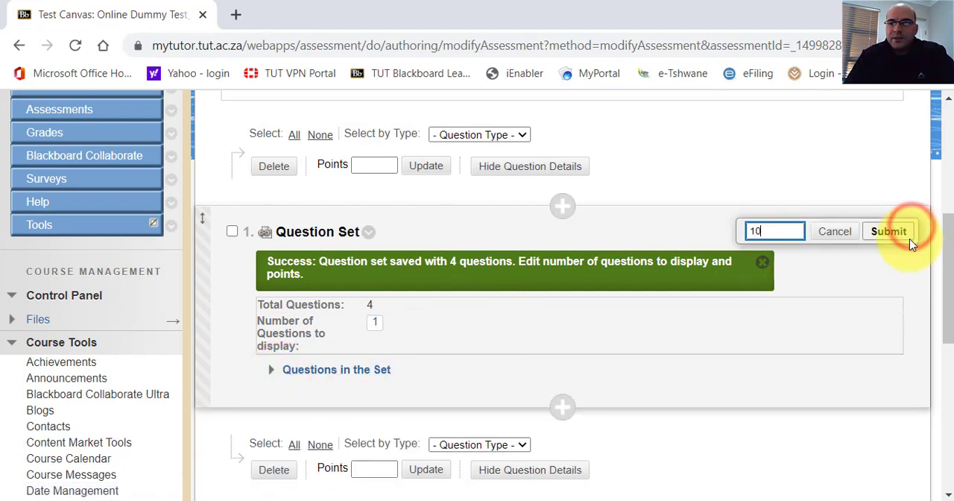
key("BackSpace")
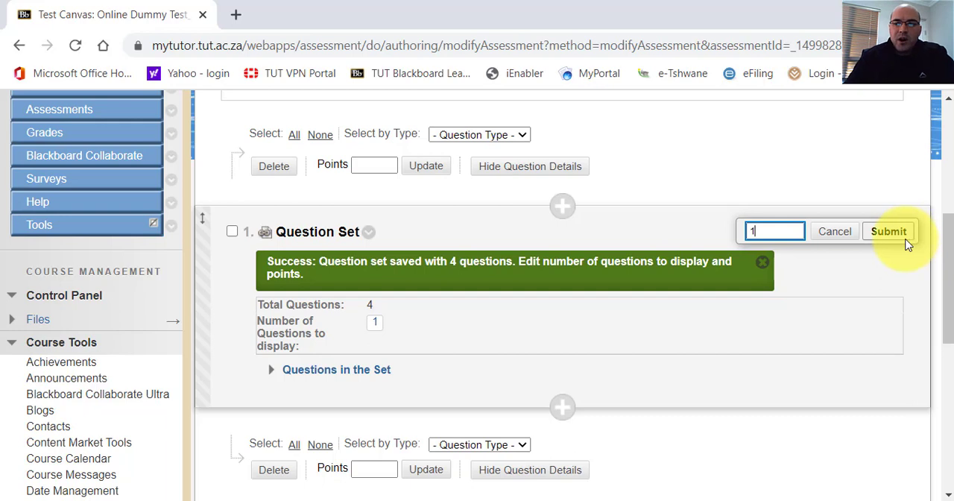
left_click(901, 234)
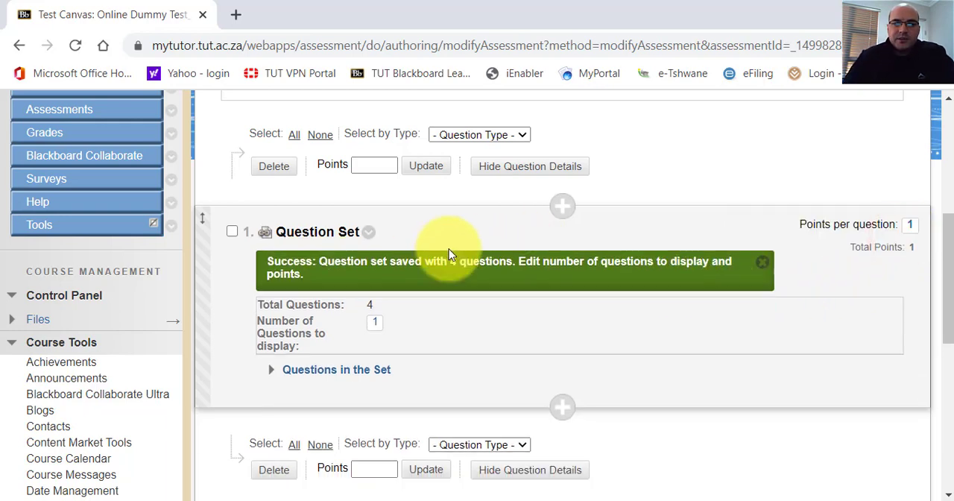
Start another question set, browse the MC_Online Dummy Test_26-08-2020 pool and select all of its multiple choice questions.
scroll(522, 298, "down", 10)
scroll(523, 293, "up", 6)
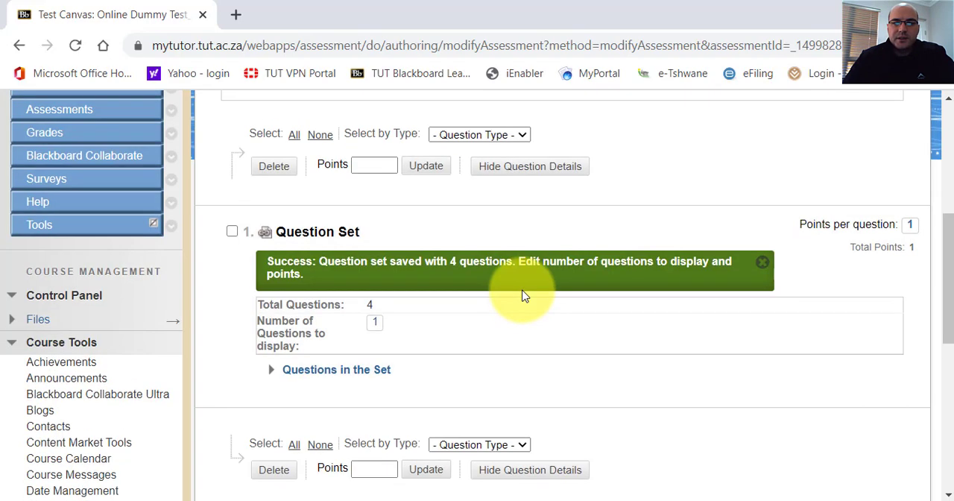
left_click_drag(950, 248, 948, 138)
left_click(438, 320)
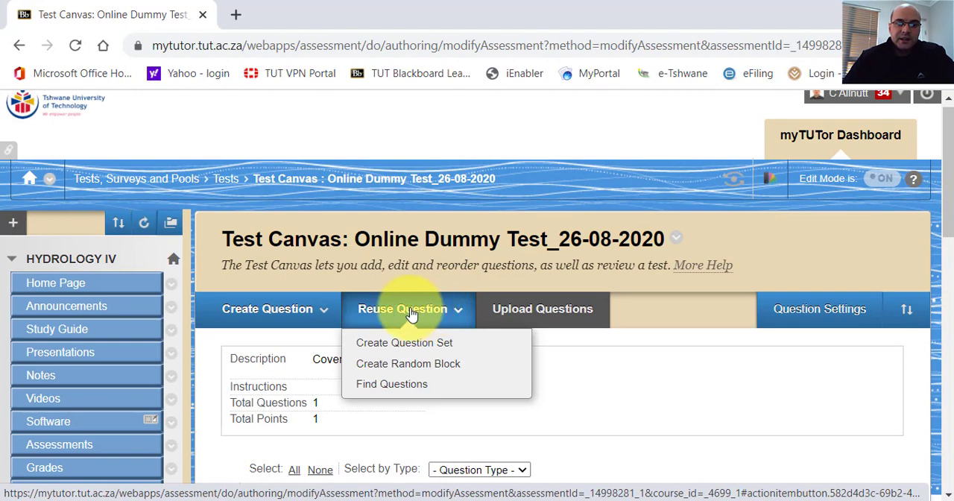
left_click(393, 344)
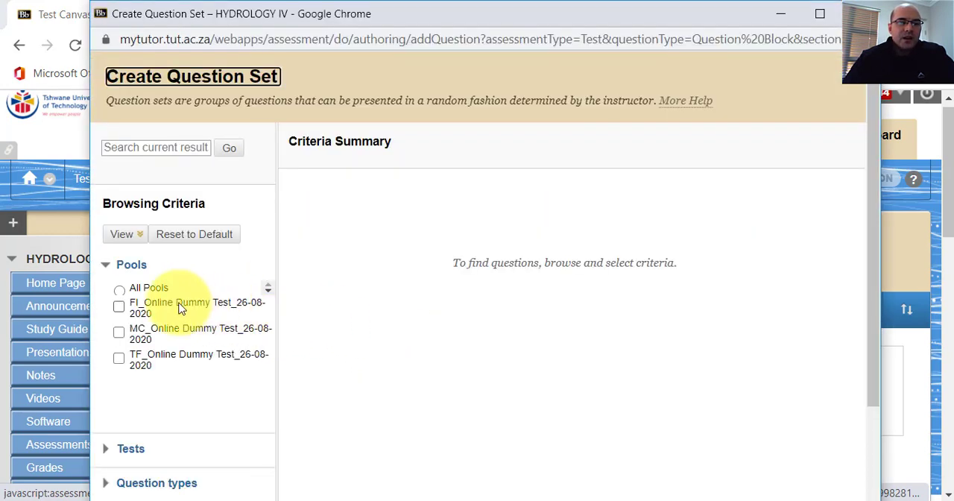
left_click(119, 332)
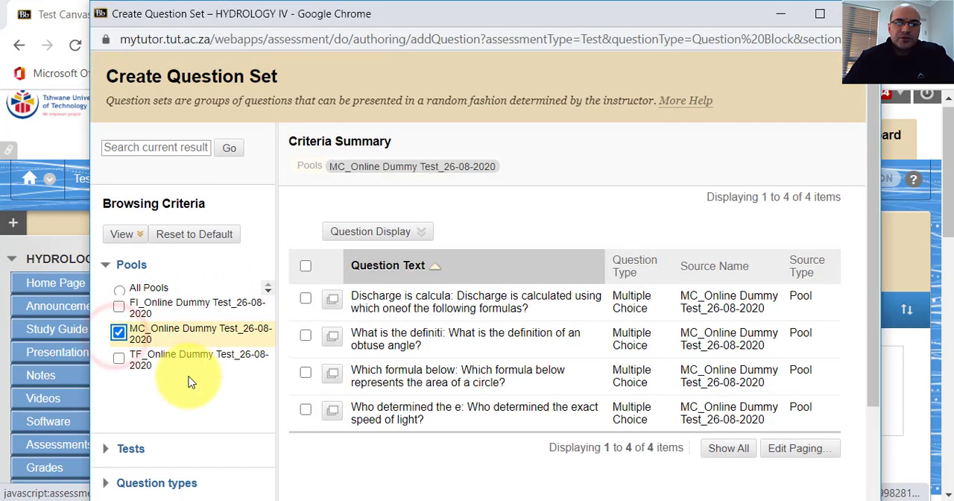
left_click(306, 266)
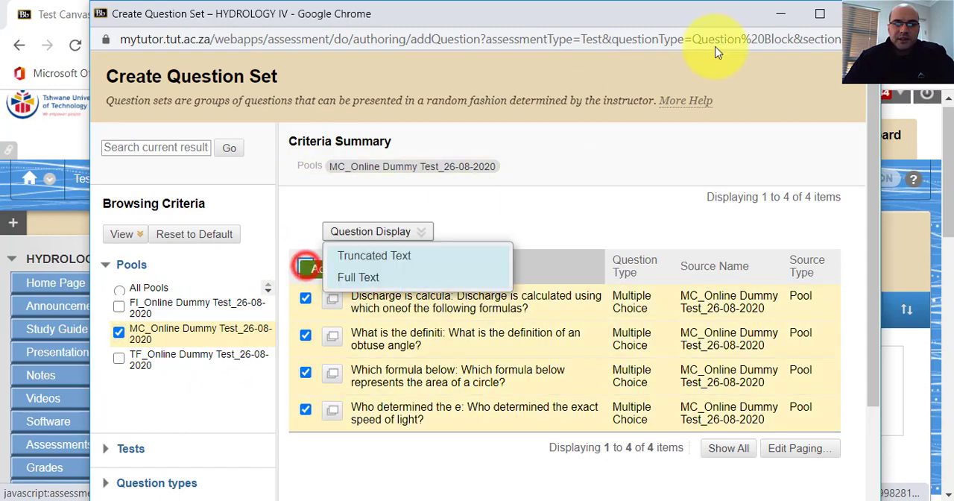
Enlarge the question set window, check the selected multiple choice questions and submit them to the test.
left_click(821, 14)
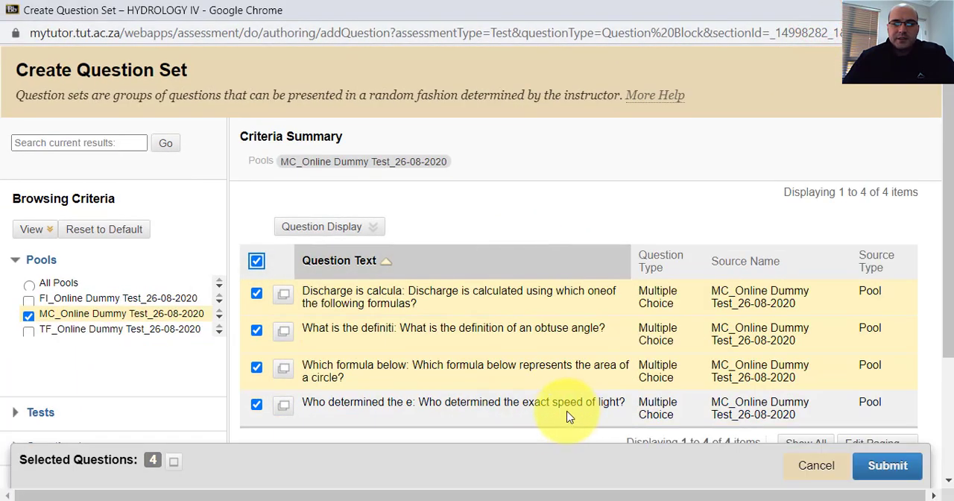
scroll(585, 302, "down", 3)
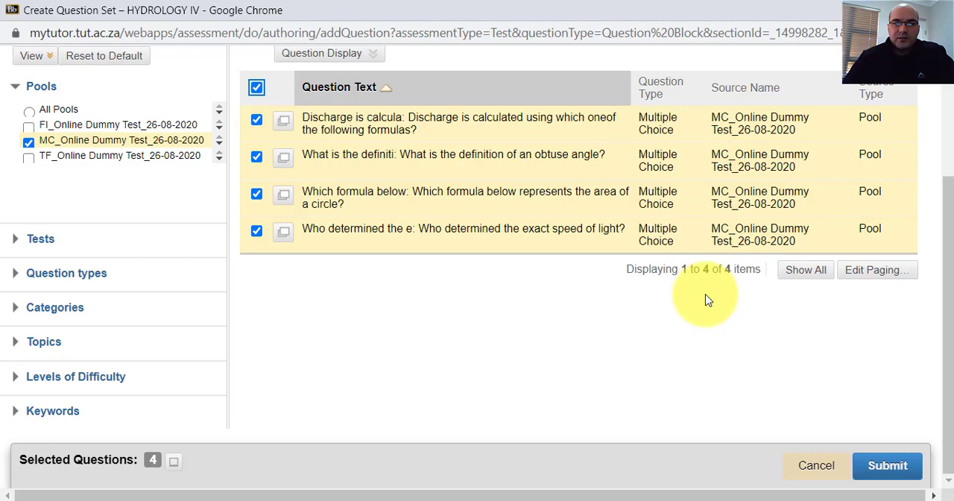
scroll(704, 298, "up", 3)
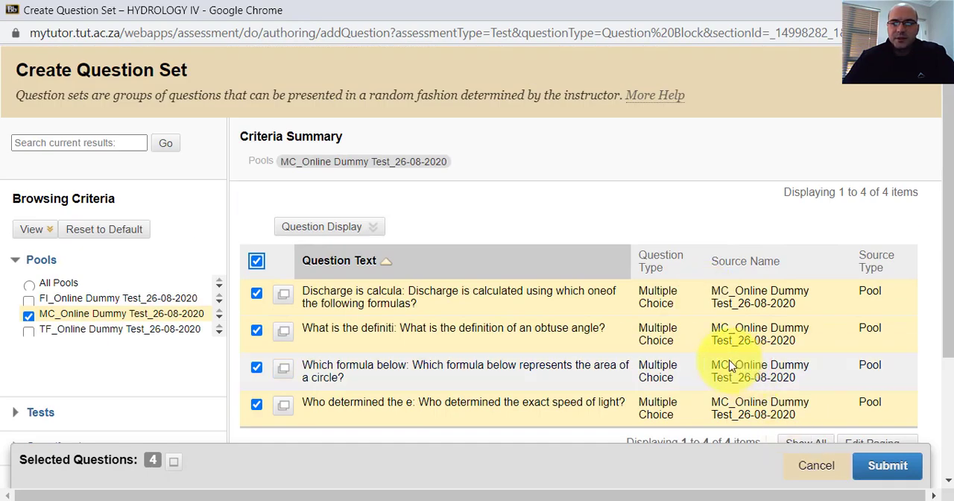
scroll(734, 366, "down", 3)
left_click(875, 463)
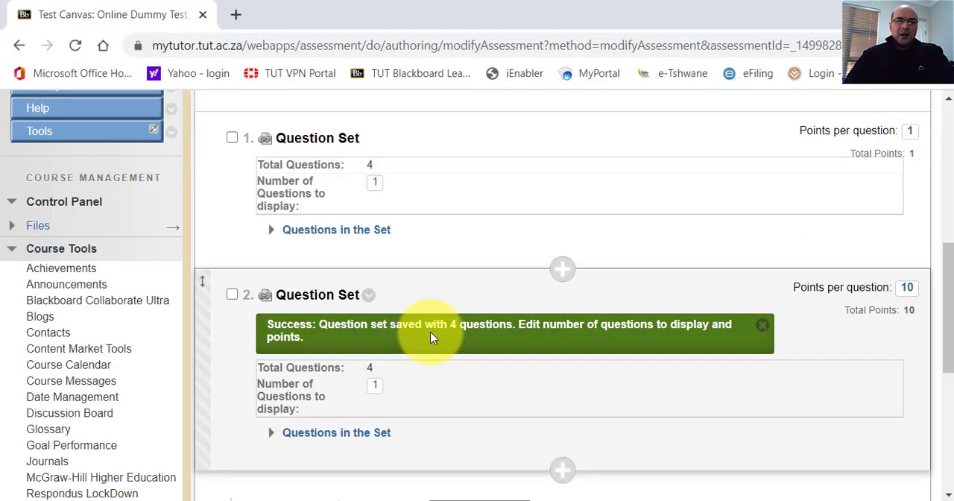
Look over the two question sets on the test canvas, expanding and collapsing the question list of the multiple choice set.
scroll(380, 320, "down", 5)
scroll(375, 318, "up", 5)
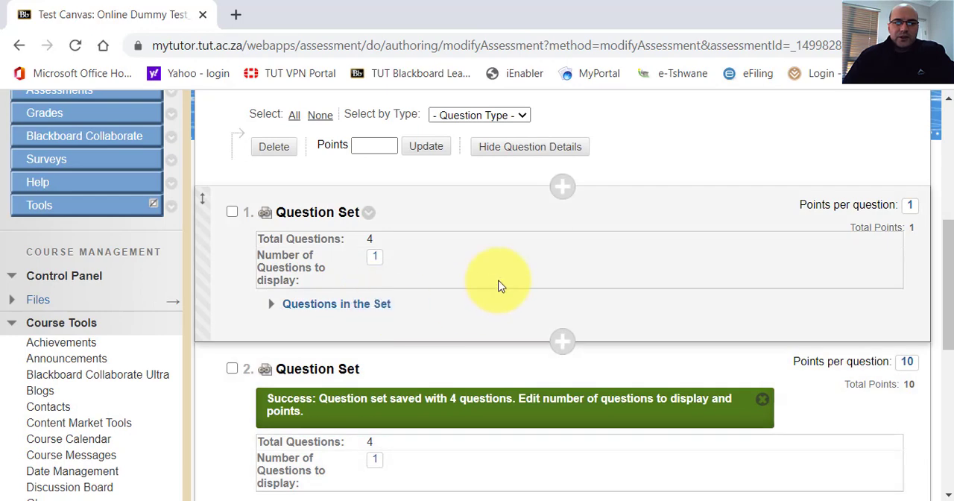
scroll(330, 359, "down", 6)
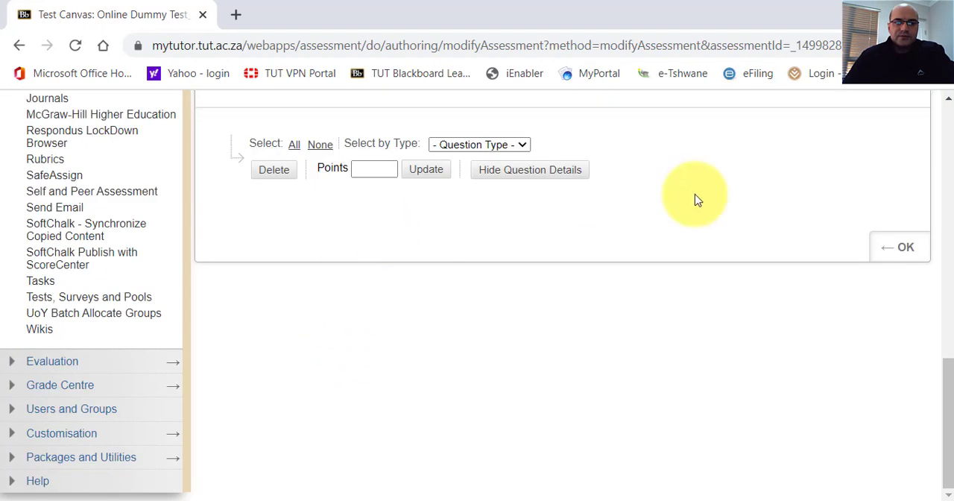
left_click_drag(945, 369, 951, 300)
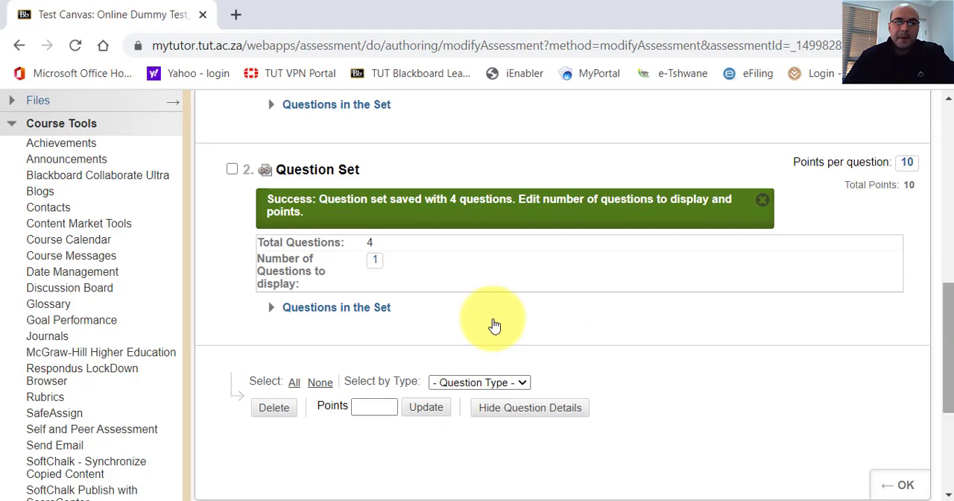
left_click(272, 309)
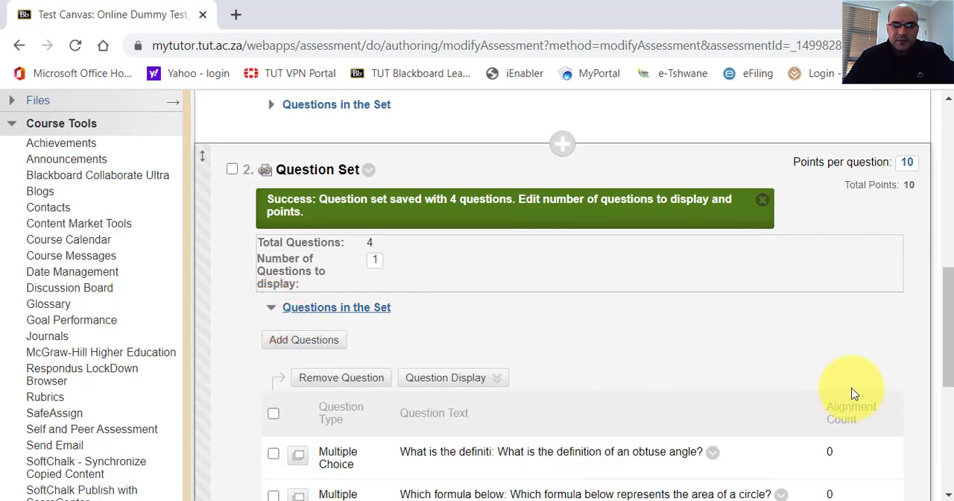
left_click(271, 311)
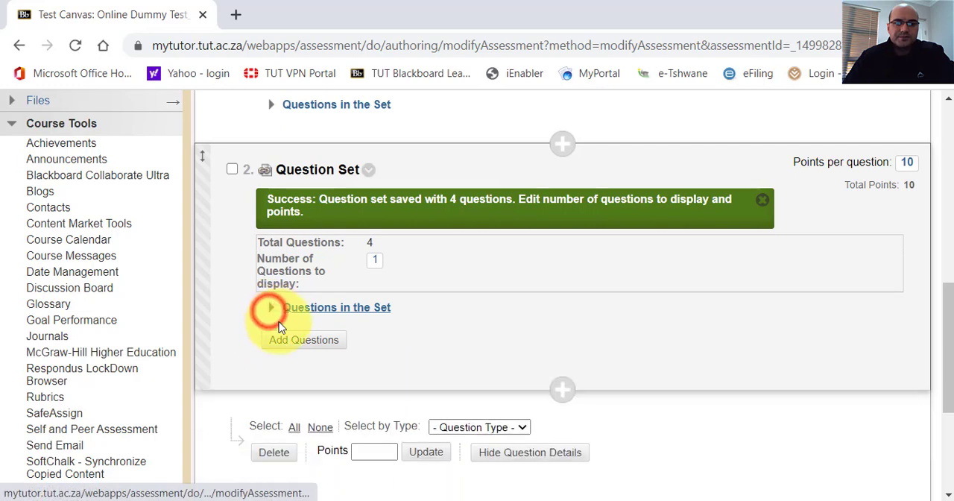
Set the multiple choice question set to display 1 question and award 1 point per question, submitting both values.
left_click(376, 264)
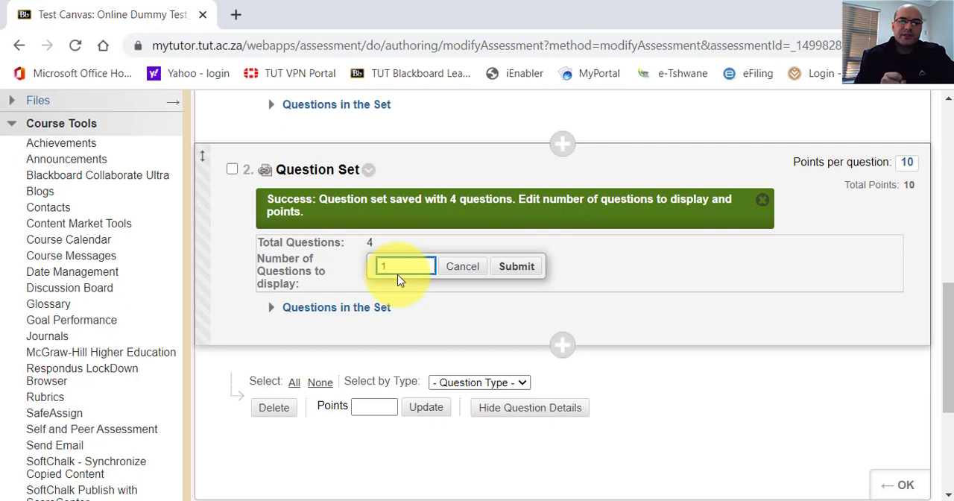
left_click(501, 264)
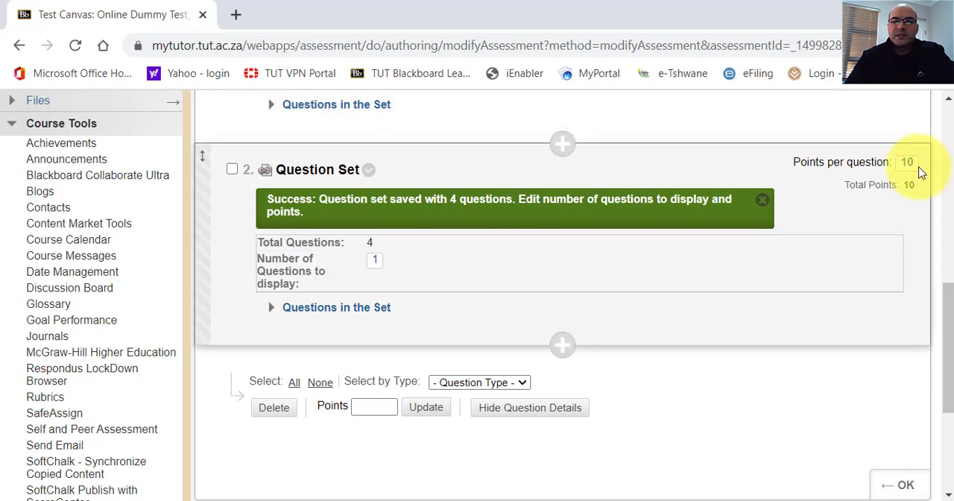
left_click(907, 162)
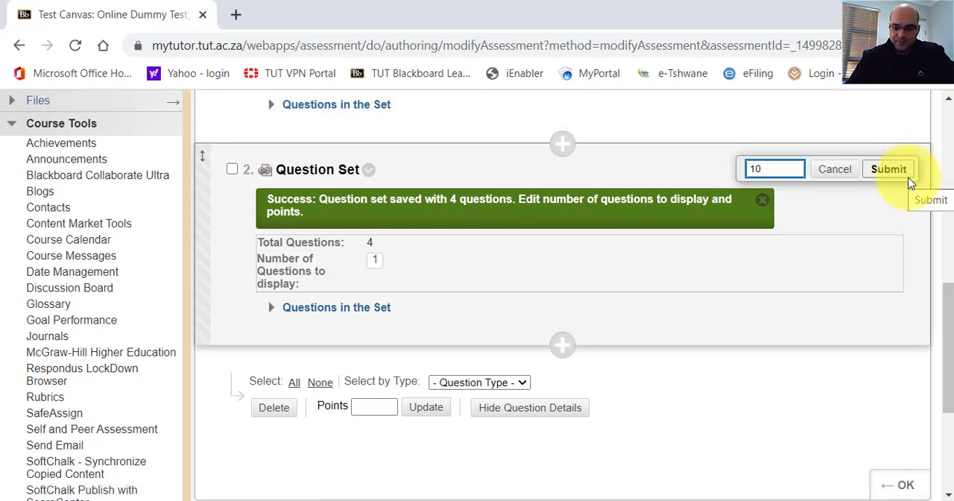
key("BackSpace")
key("BackSpace")
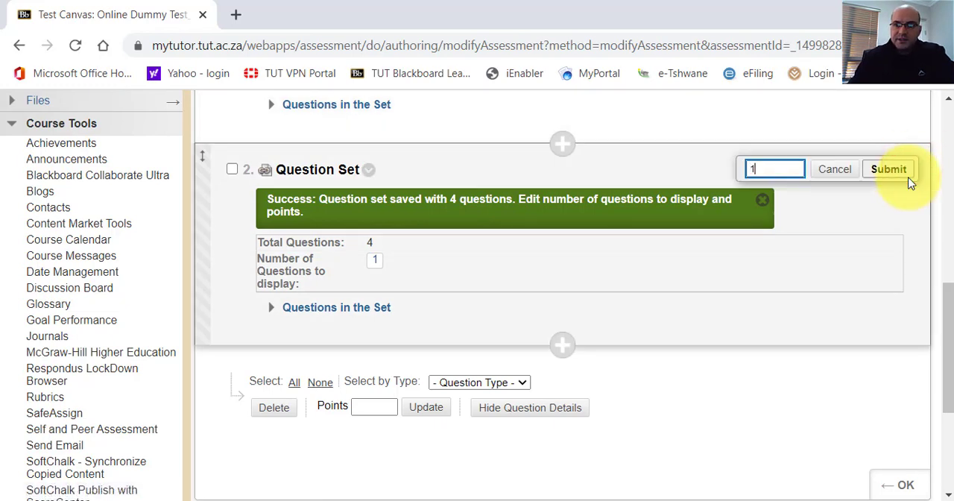
left_click(898, 170)
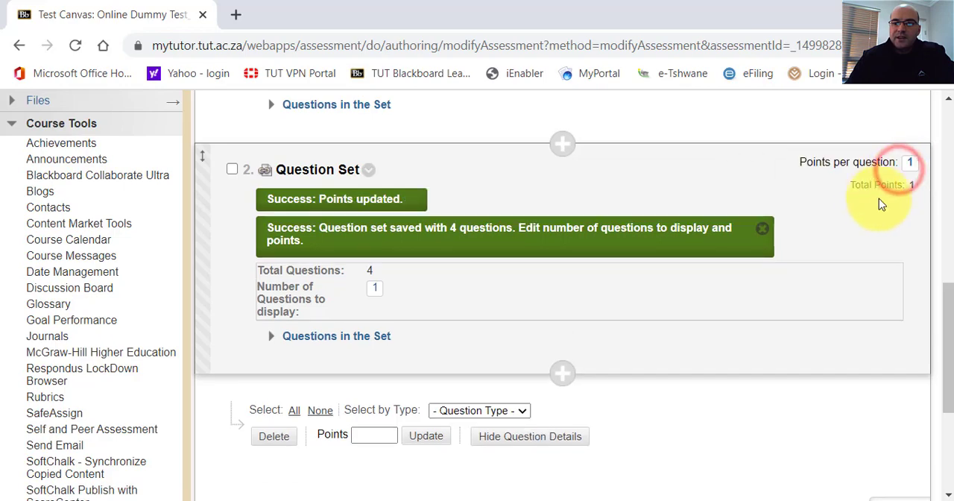
Start a third question set on the test canvas and browse the FI_Online Dummy Test_26-08-2020 pool.
scroll(415, 224, "down", 4)
scroll(415, 224, "up", 6)
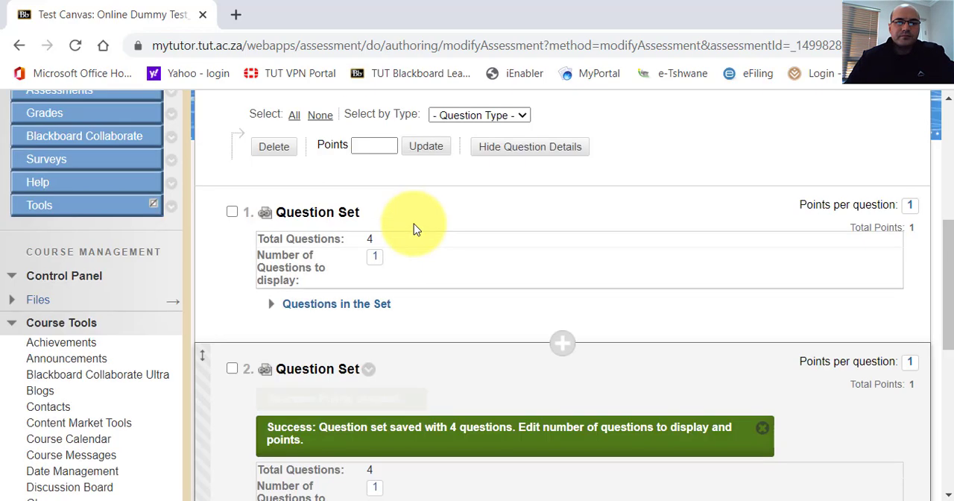
scroll(418, 248, "down", 6)
scroll(420, 247, "up", 6)
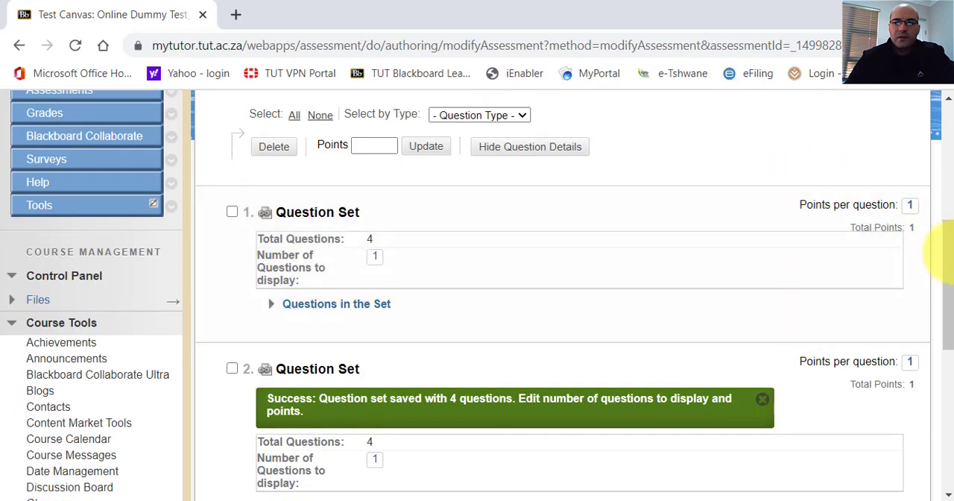
left_click_drag(951, 260, 944, 146)
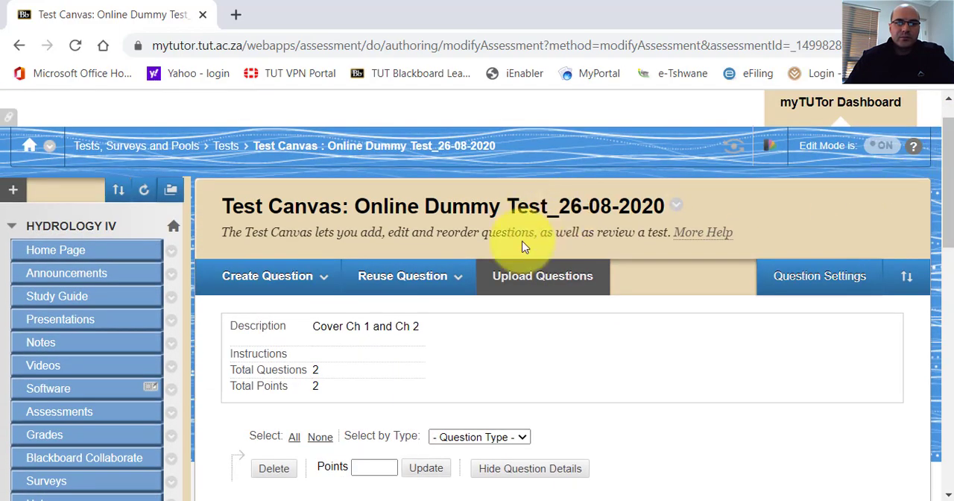
left_click(405, 274)
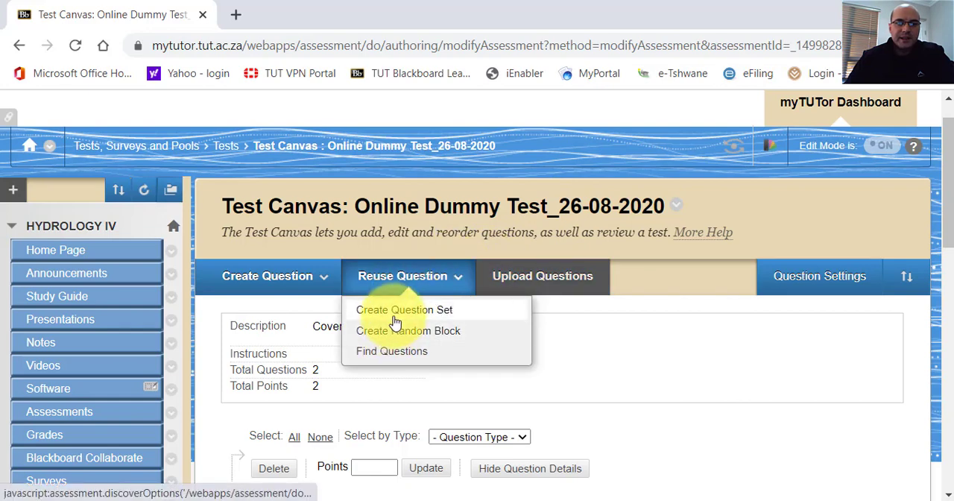
left_click(396, 312)
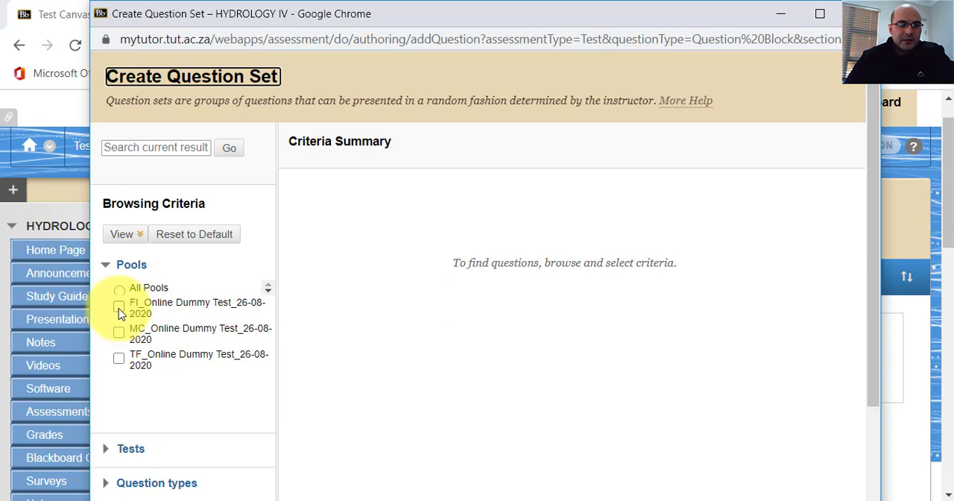
left_click(120, 307)
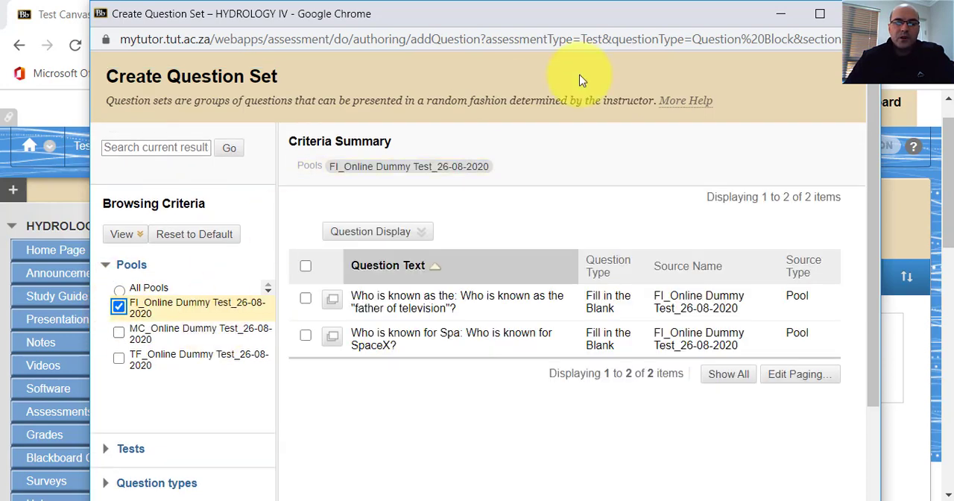
Enlarge the question set window, select all the fill in the blank questions and submit them to the test.
left_click(820, 13)
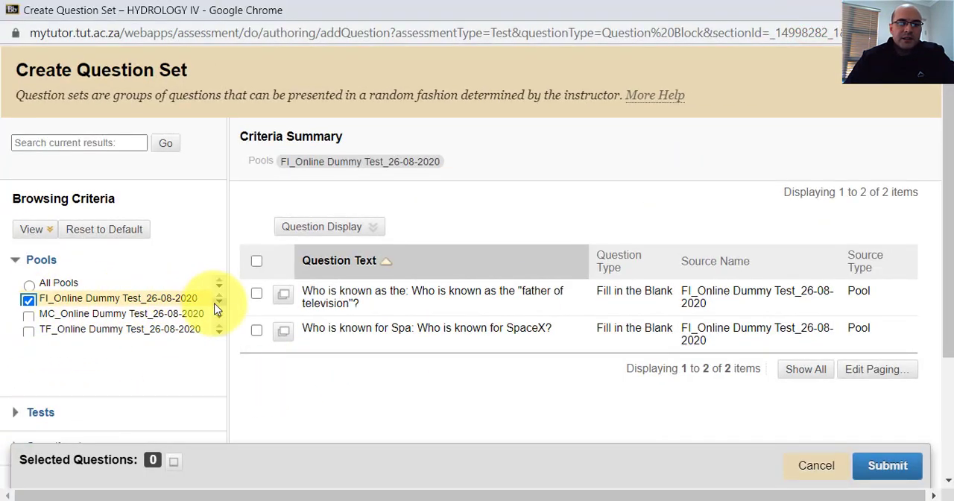
left_click(257, 260)
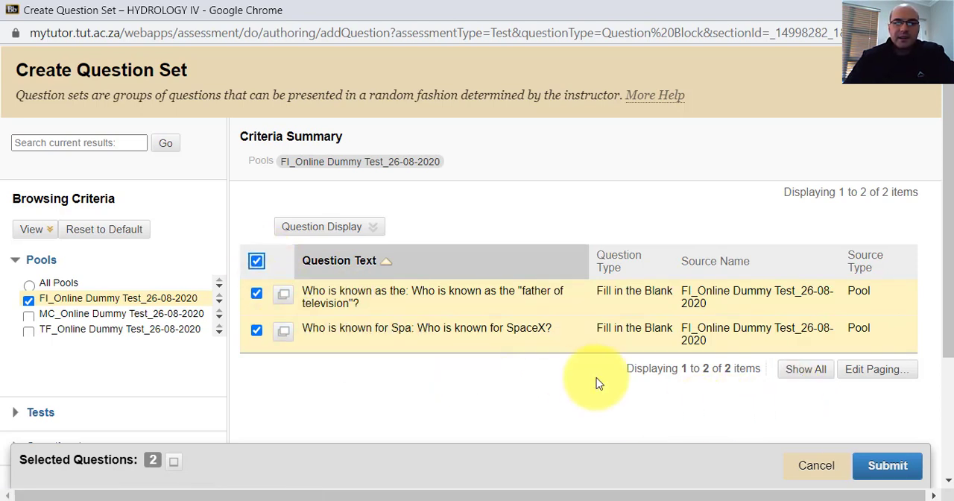
left_click(888, 470)
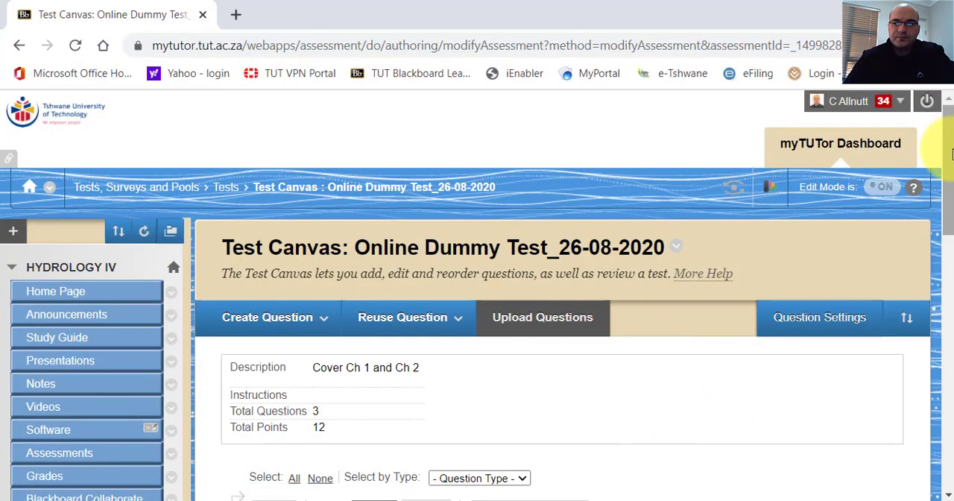
Set the third question set, with the fill in the blank questions, to display 1 question and award 1 point per question.
left_click_drag(952, 157, 946, 348)
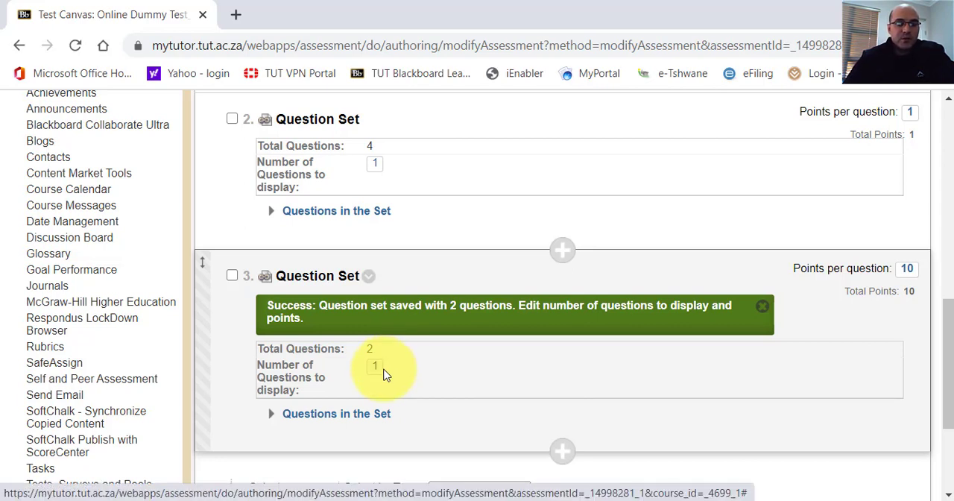
left_click(378, 374)
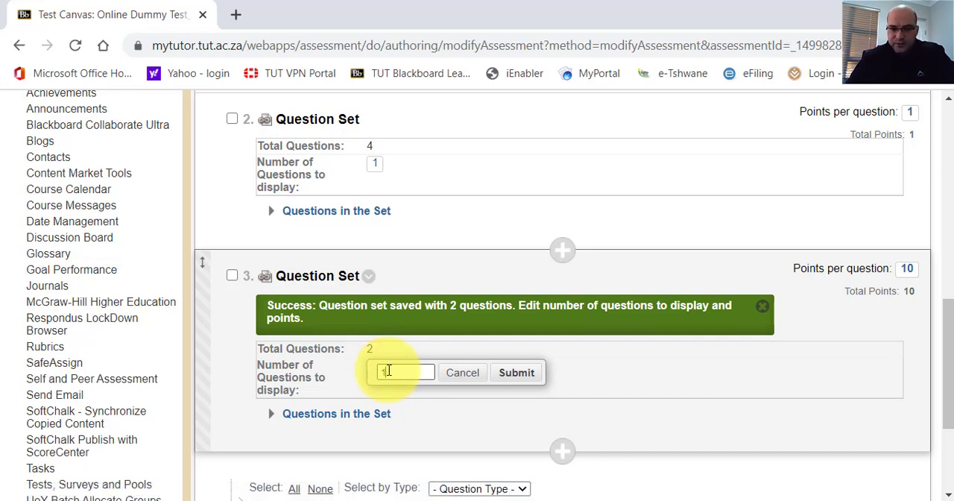
left_click(524, 377)
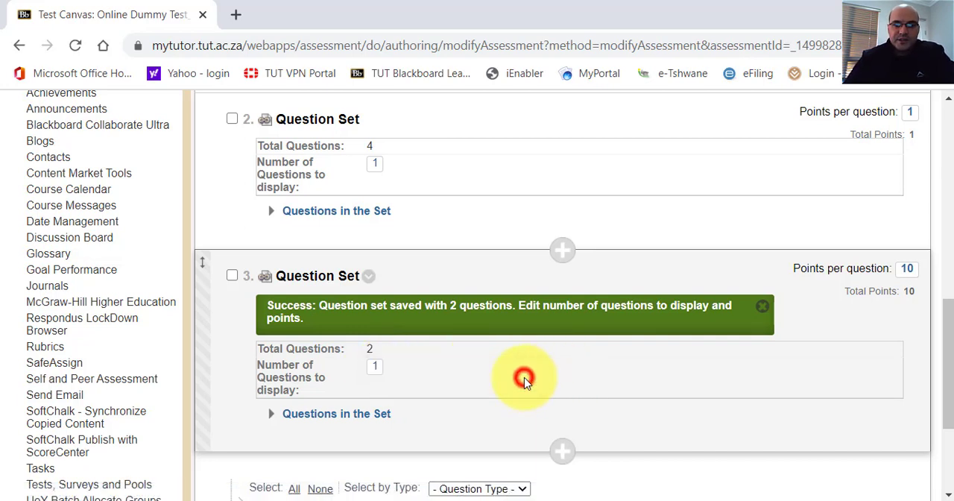
left_click(908, 269)
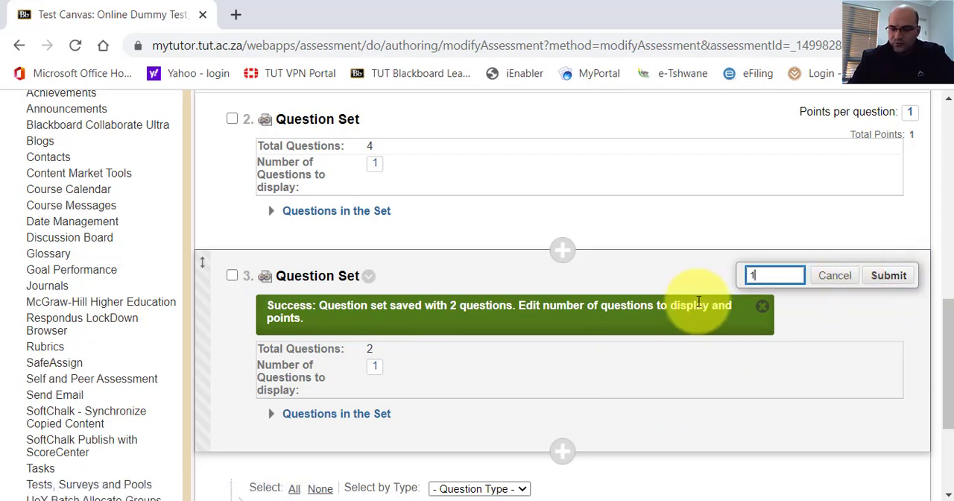
key("Return")
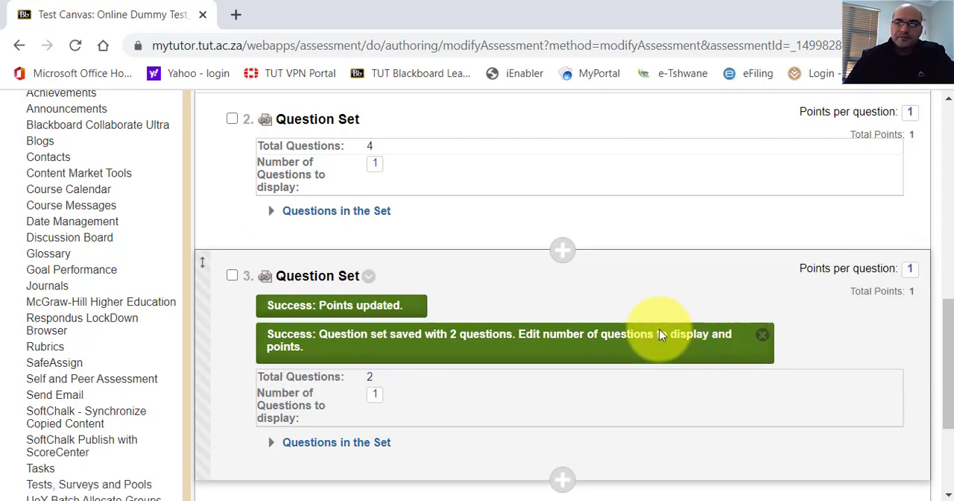
Look over the three question sets on the test canvas and start creating a random block from reused questions.
scroll(563, 287, "down", 3)
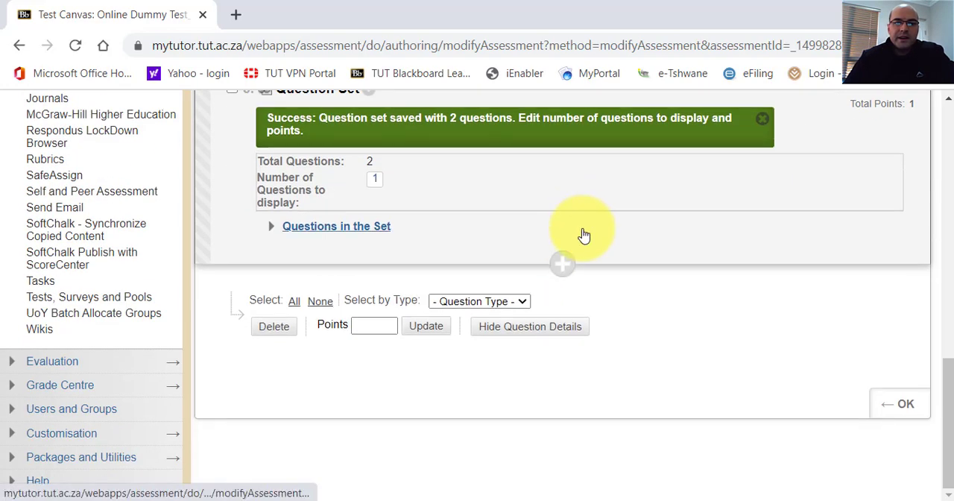
scroll(582, 234, "up", 6)
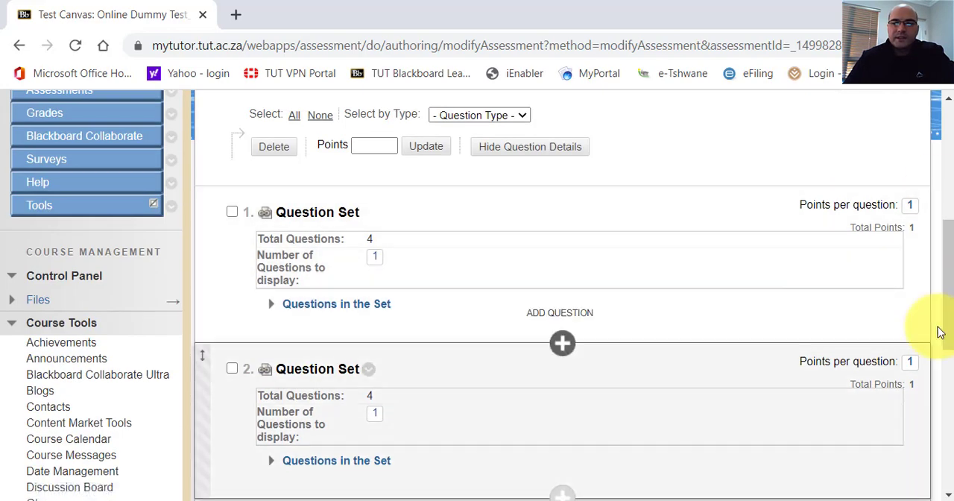
left_click_drag(948, 287, 943, 317)
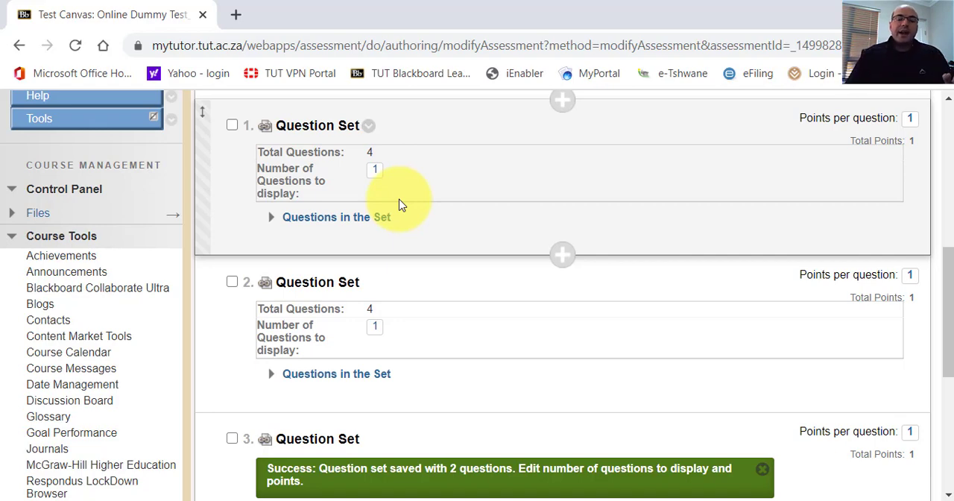
scroll(497, 210, "up", 5)
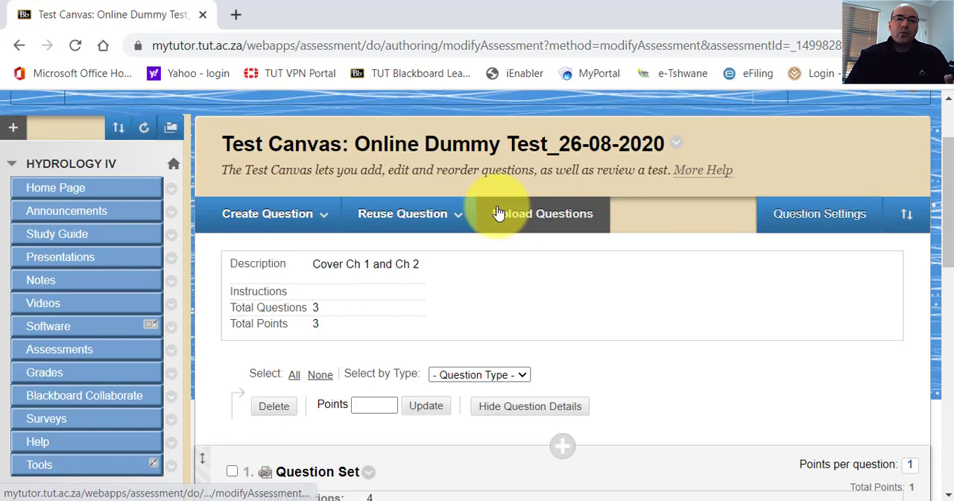
scroll(498, 213, "up", 2)
left_click(427, 317)
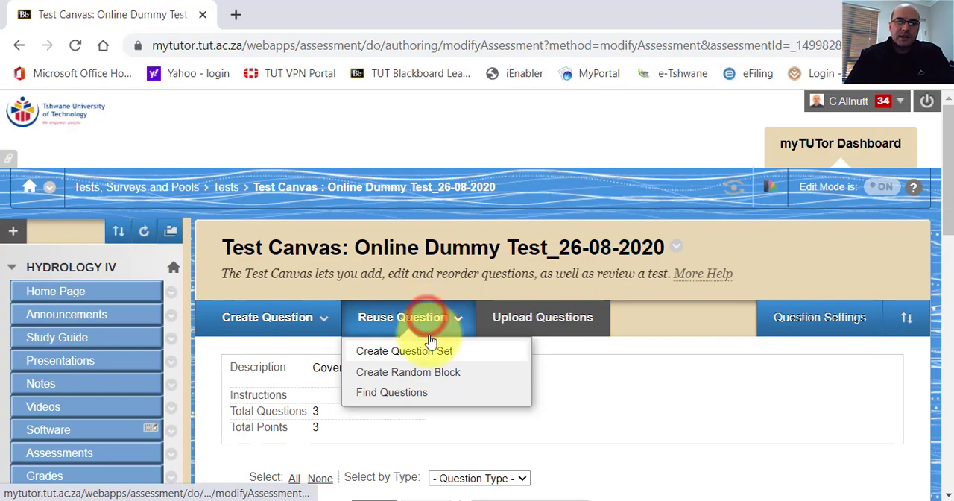
left_click(420, 372)
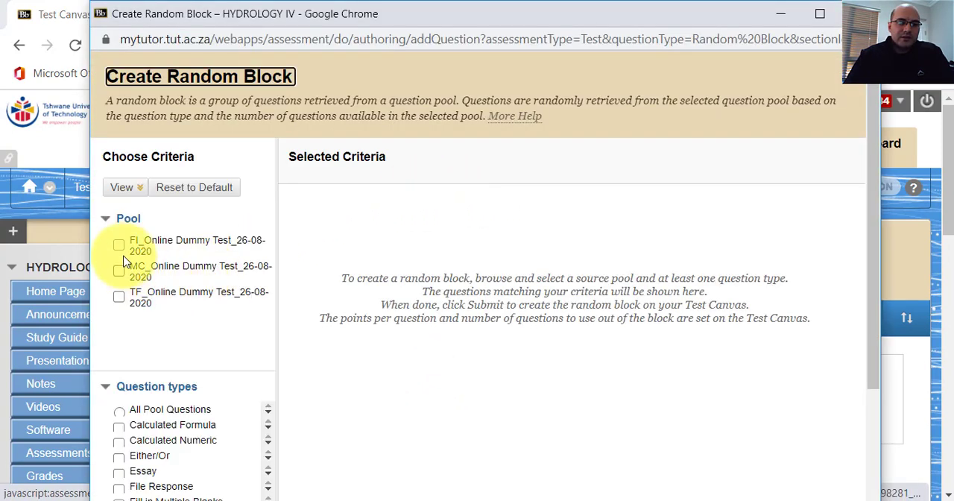
Select the FI, MC and TF Online Dummy Test_26-08-2020 pools, enlarge the window and try to submit the random block without a question type.
left_click(119, 245)
left_click(120, 273)
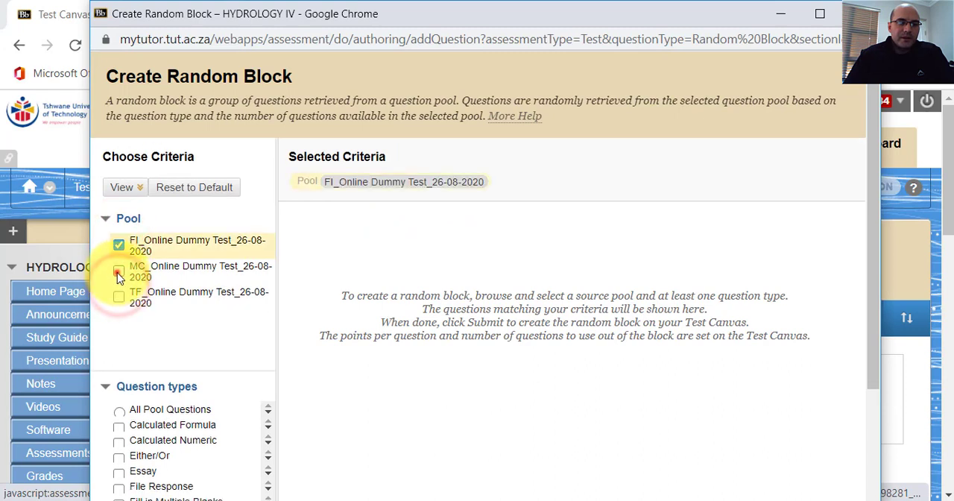
left_click(119, 314)
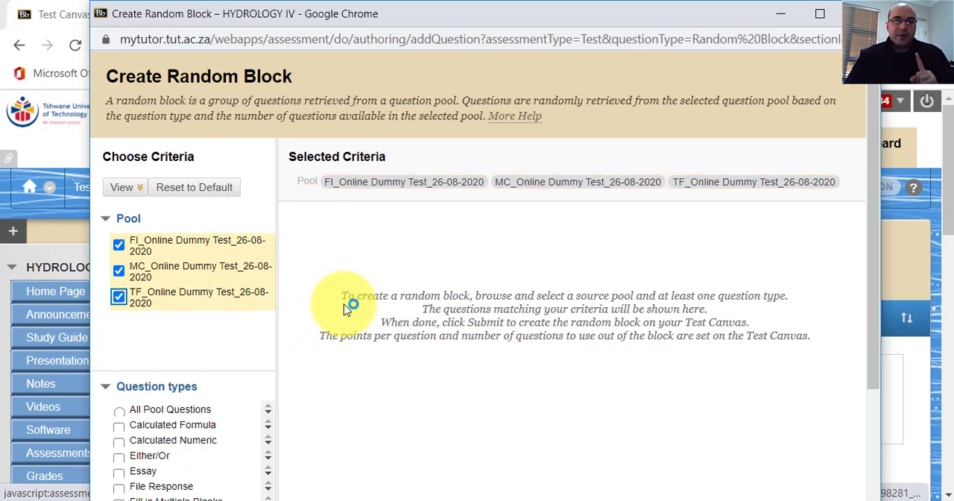
scroll(373, 292, "down", 4)
scroll(377, 295, "up", 4)
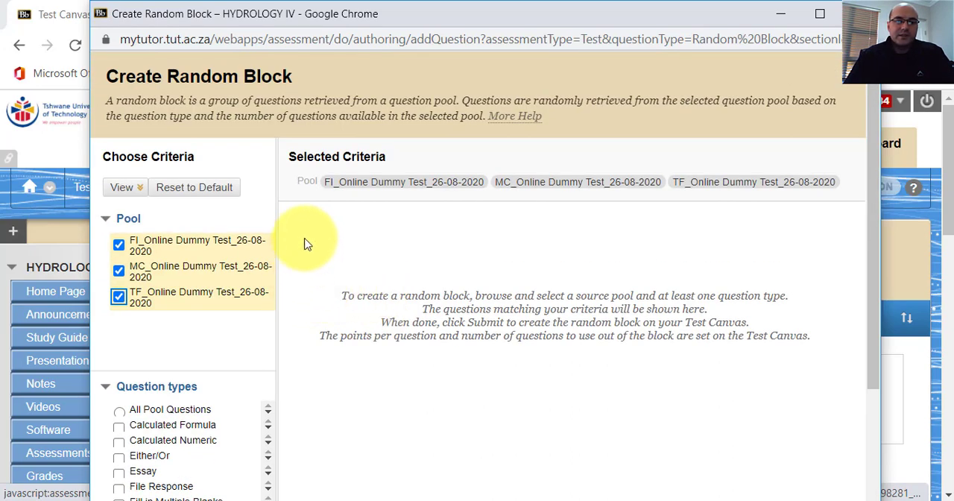
scroll(499, 221, "down", 3)
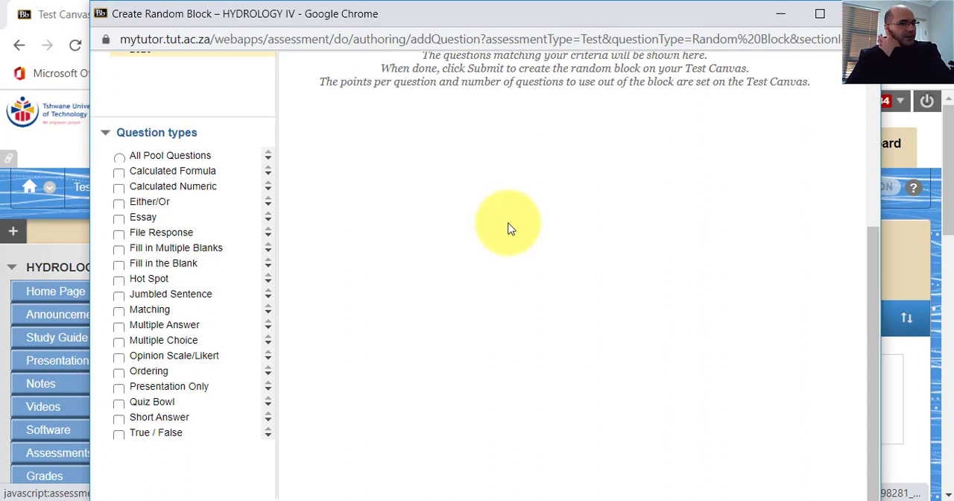
scroll(731, 366, "up", 3)
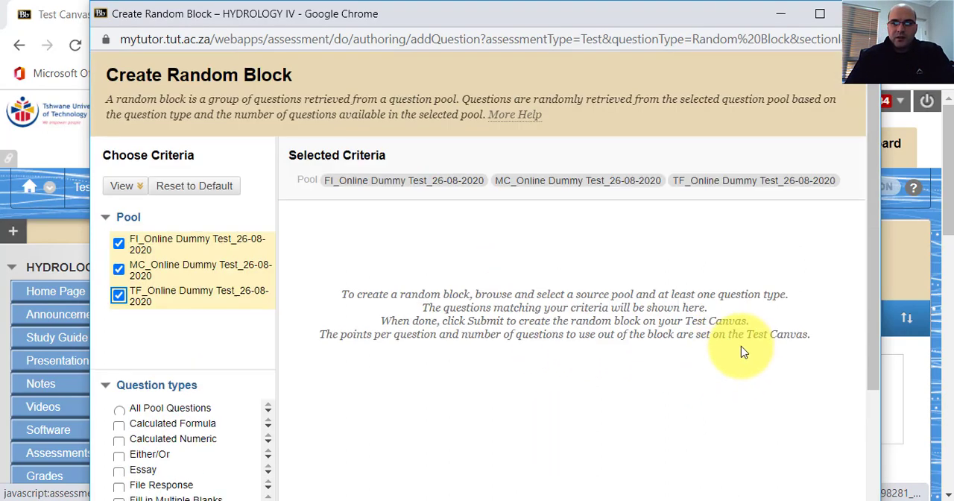
left_click(818, 14)
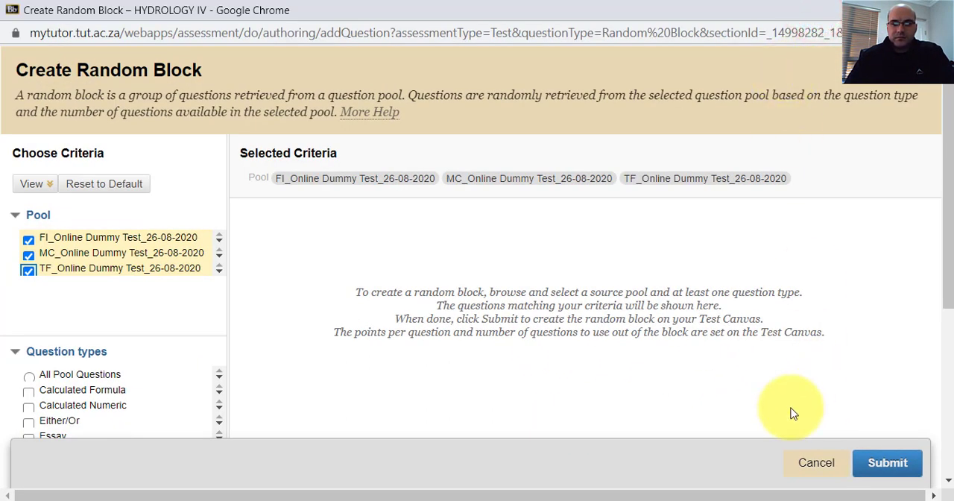
left_click(862, 462)
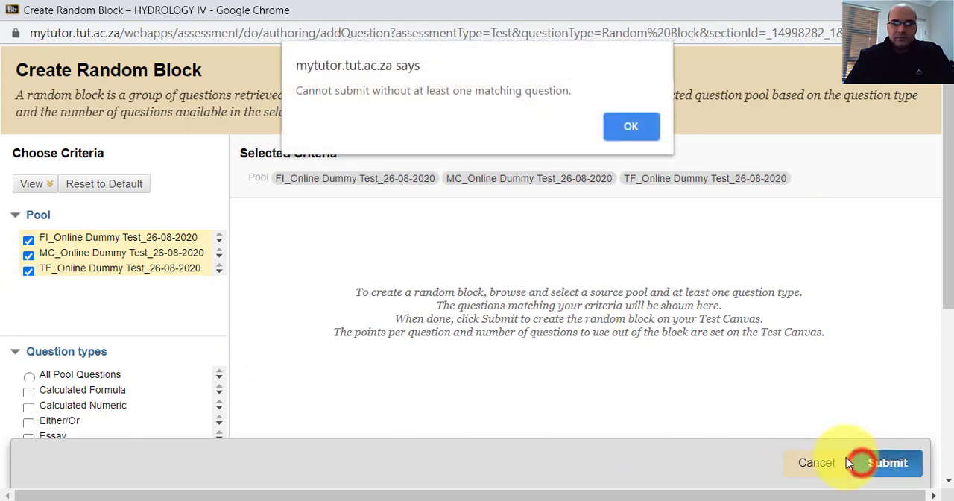
left_click(613, 131)
Clear the FI, MC and TF pools from the random block's criteria.
scroll(118, 295, "down", 4)
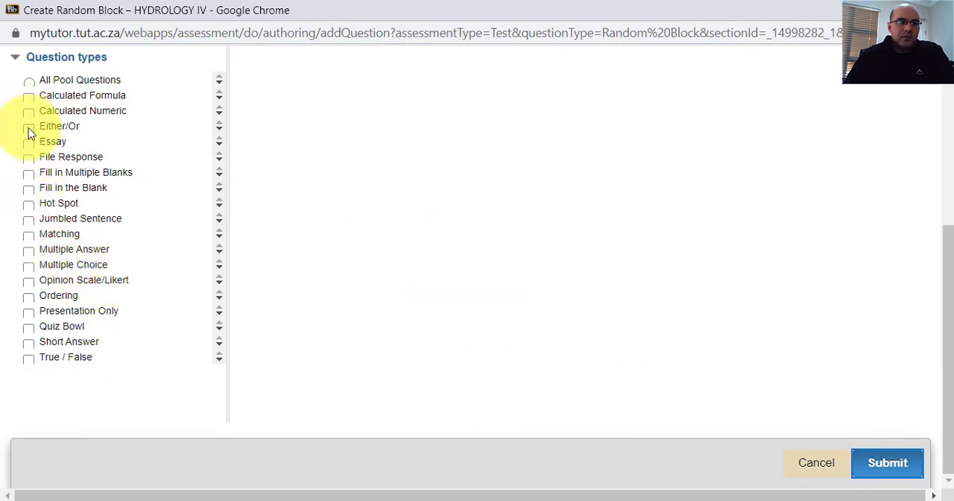
scroll(25, 179, "up", 4)
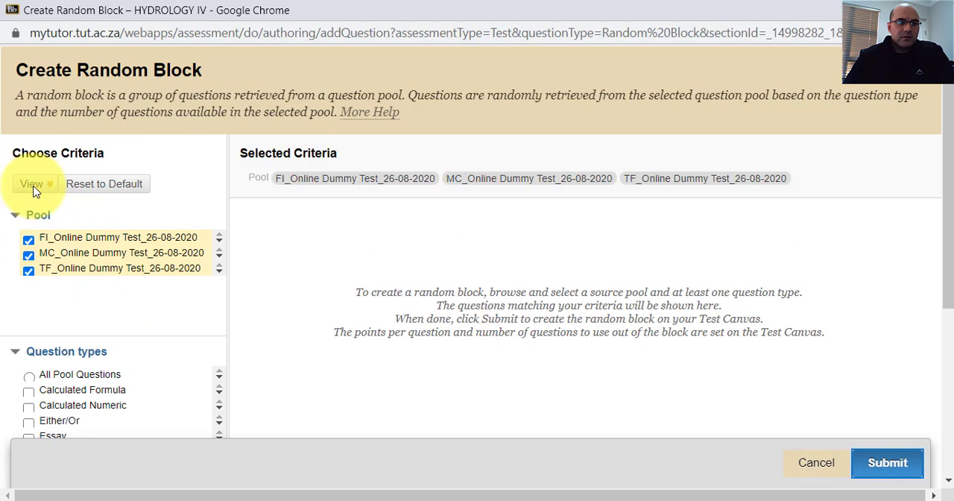
left_click(28, 257)
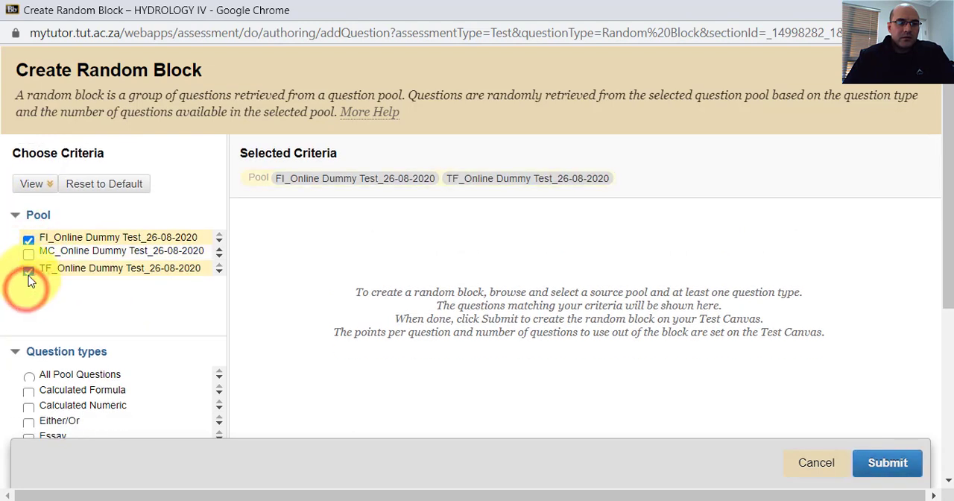
left_click(29, 277)
left_click(27, 258)
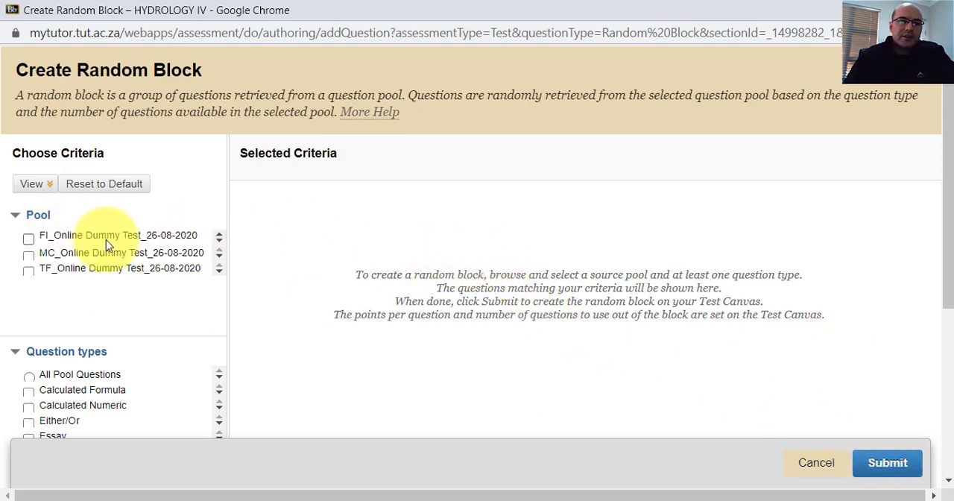
Choose the True / False question type and the TF_Online Dummy Test_26-08-2020 pool as the random block's criteria.
scroll(53, 276, "down", 4)
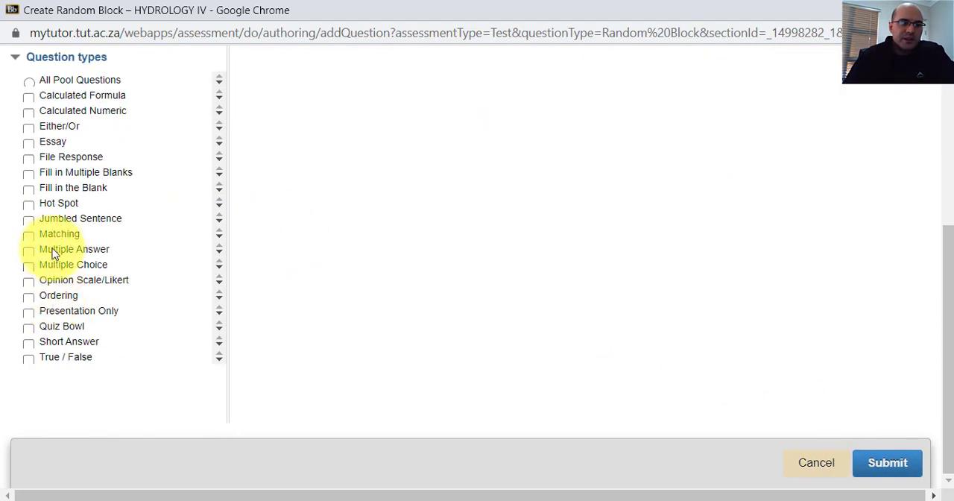
scroll(54, 249, "up", 4)
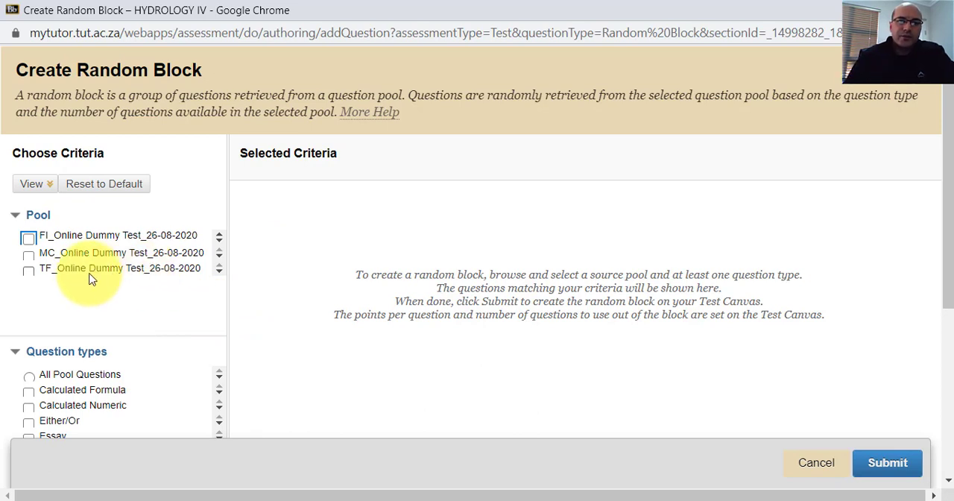
scroll(91, 278, "down", 4)
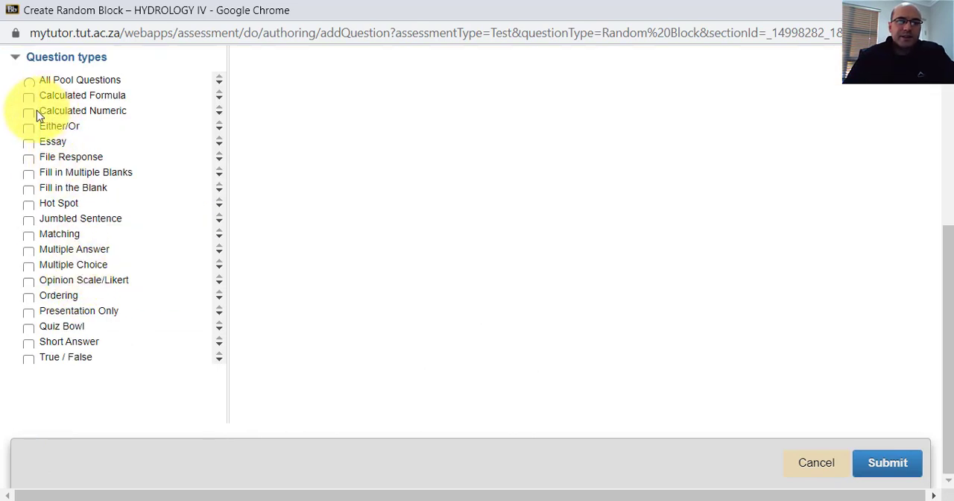
scroll(34, 123, "up", 4)
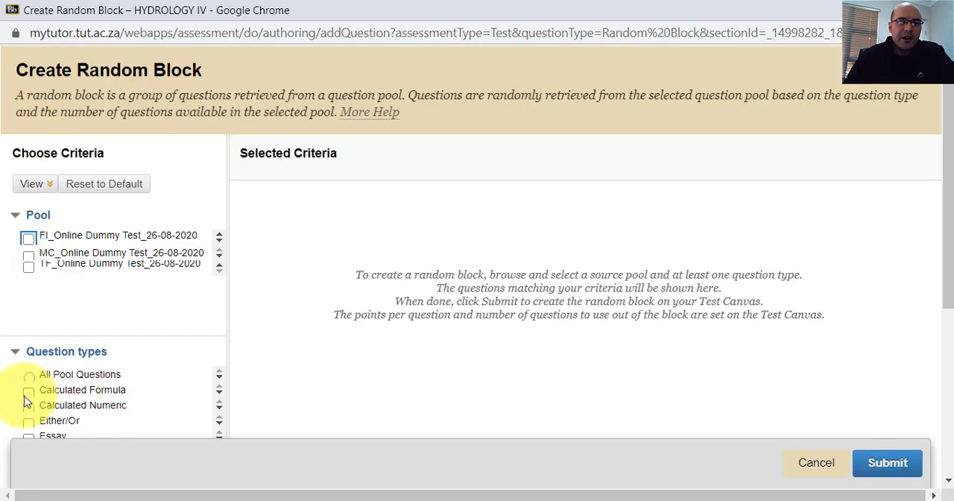
scroll(17, 351, "down", 4)
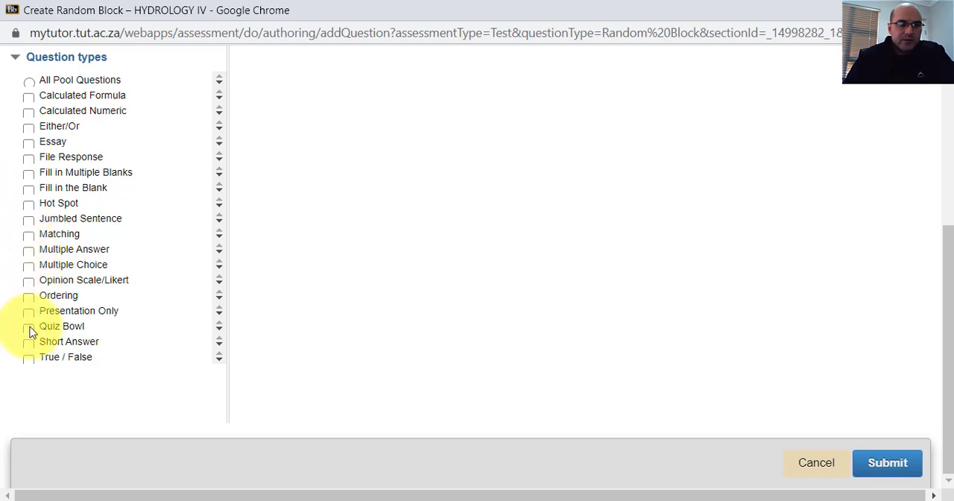
left_click(28, 358)
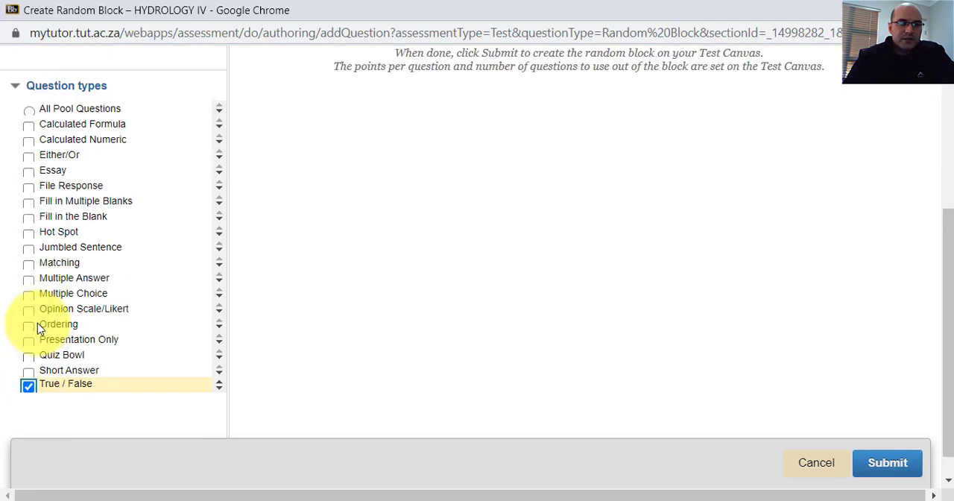
scroll(38, 323, "up", 4)
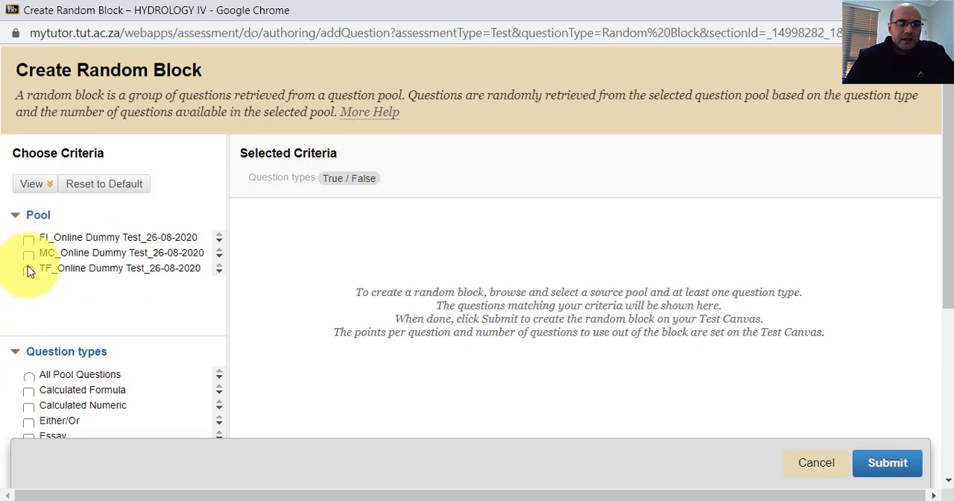
left_click(28, 270)
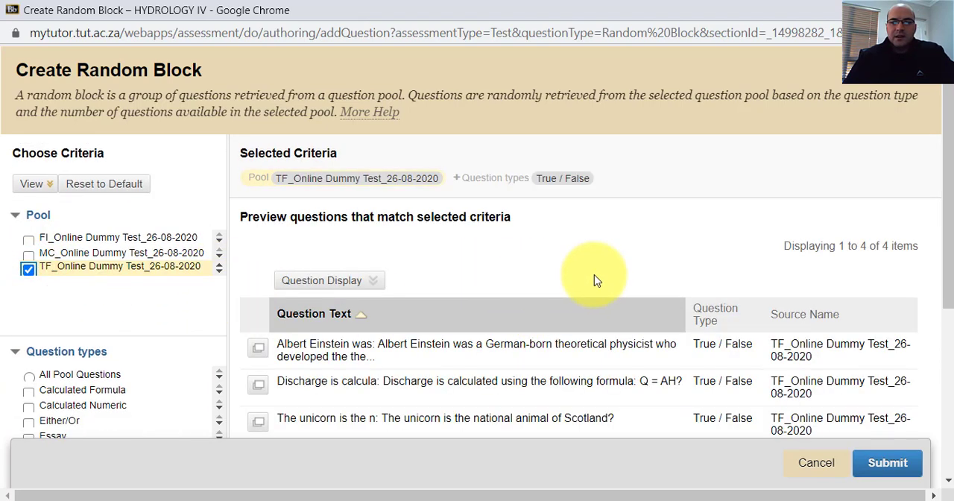
Add the Multiple Choice and Fill in the Blank question types to the random block's criteria.
scroll(589, 270, "down", 4)
scroll(470, 231, "up", 4)
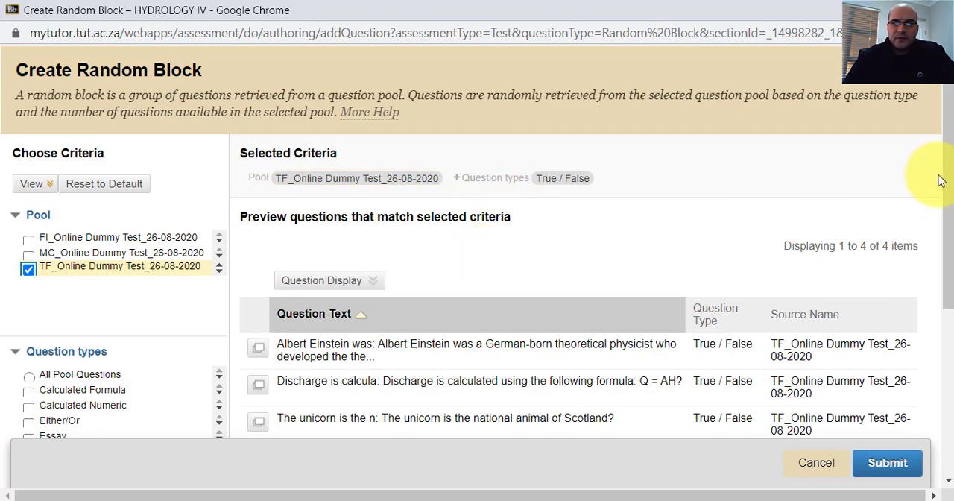
scroll(945, 176, "down", 2)
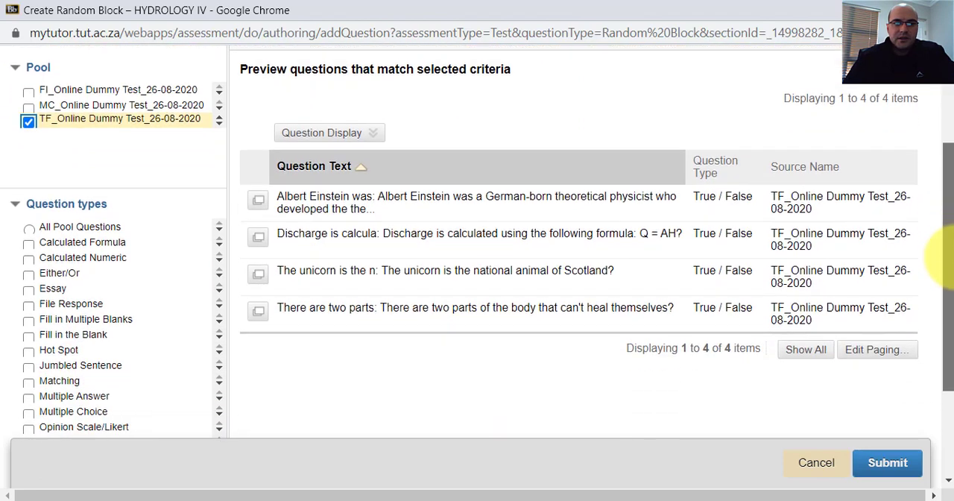
scroll(946, 254, "up", 1)
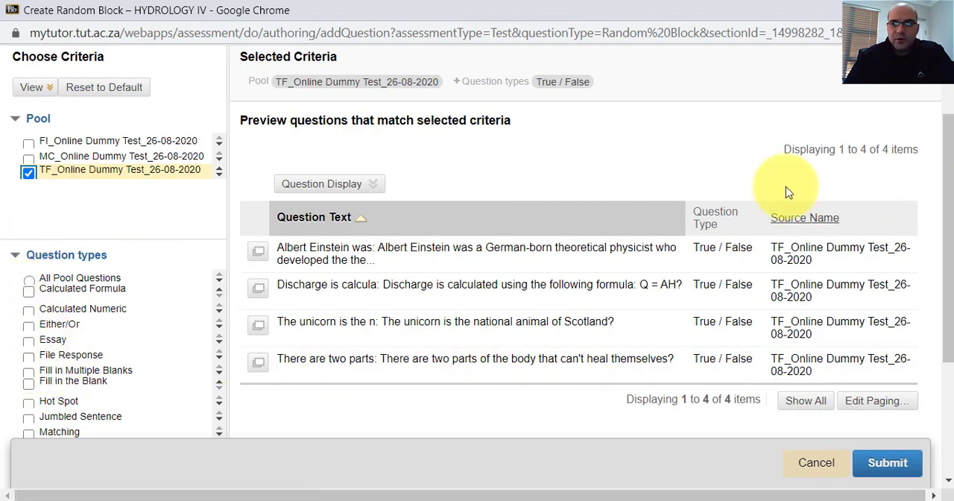
left_click_drag(944, 186, 948, 304)
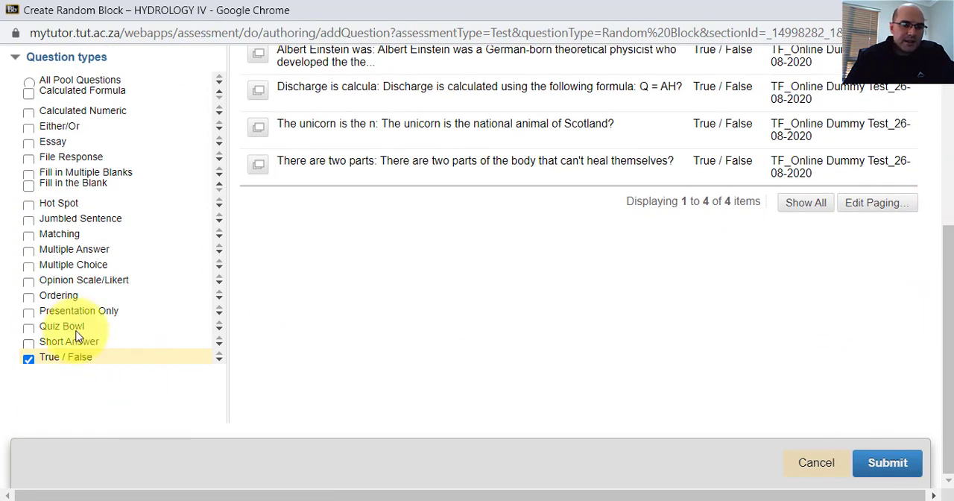
left_click(29, 270)
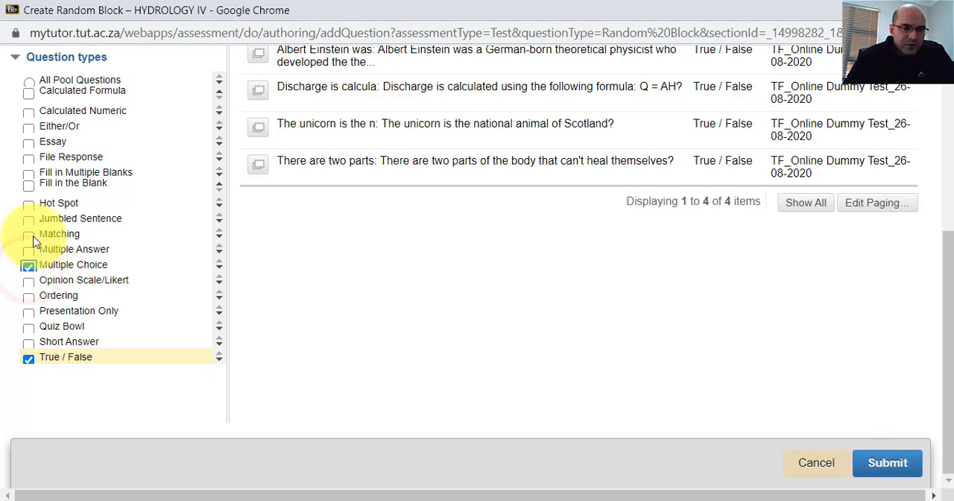
left_click(28, 189)
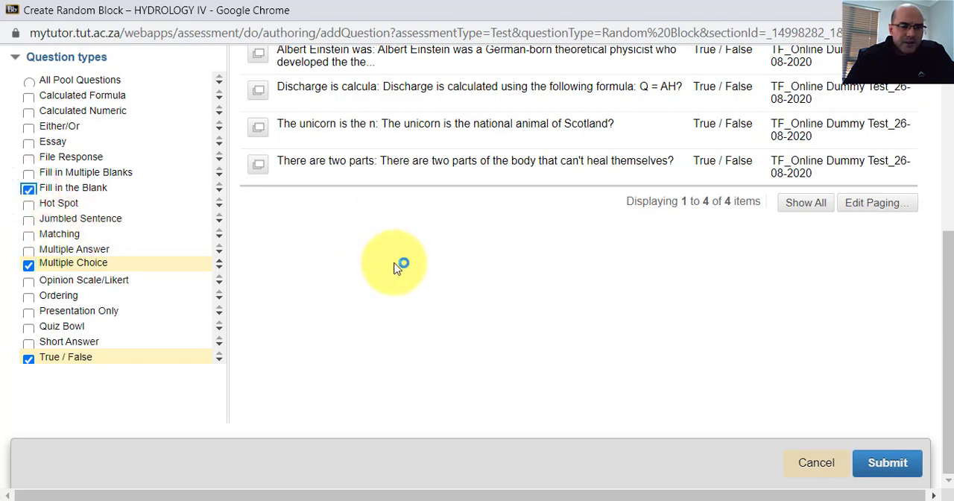
Include the MC_Online Dummy Test_26-08-2020 and FI_Online Dummy Test_26-08-2020 pools in the random block's criteria.
left_click_drag(945, 343, 920, 145)
left_click(28, 253)
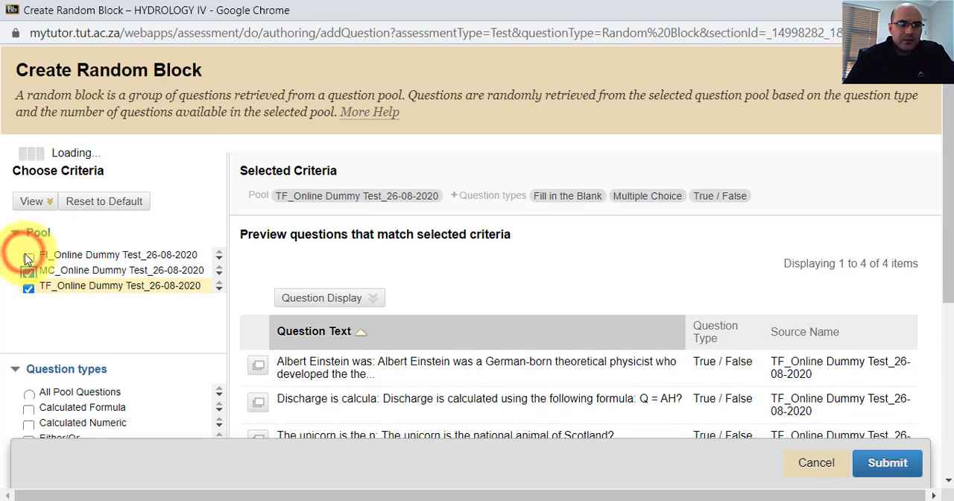
left_click(29, 239)
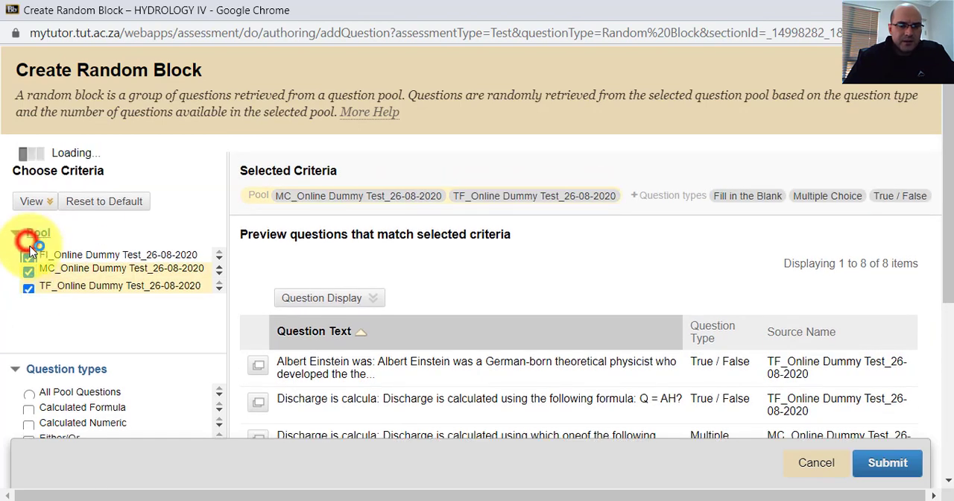
Review the preview of questions matching the selected pools and question types, and submit the random block.
scroll(375, 297, "down", 4)
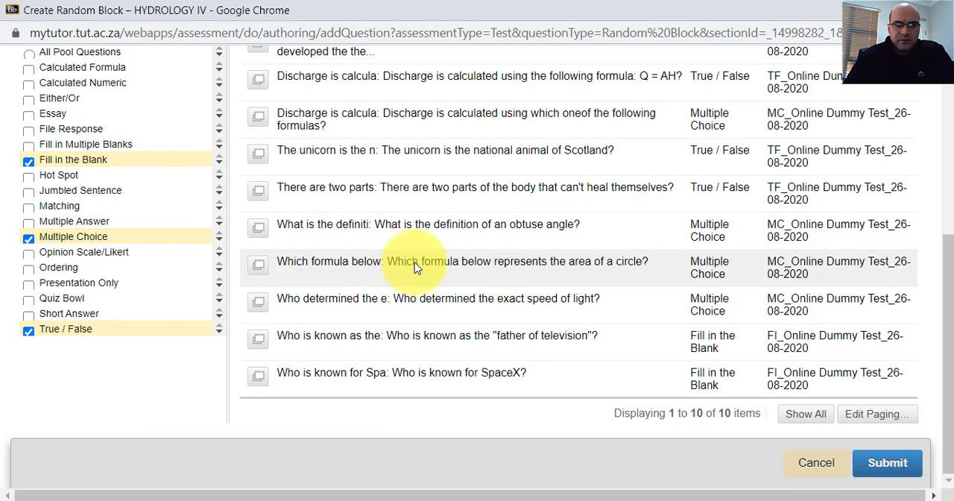
scroll(478, 276, "up", 5)
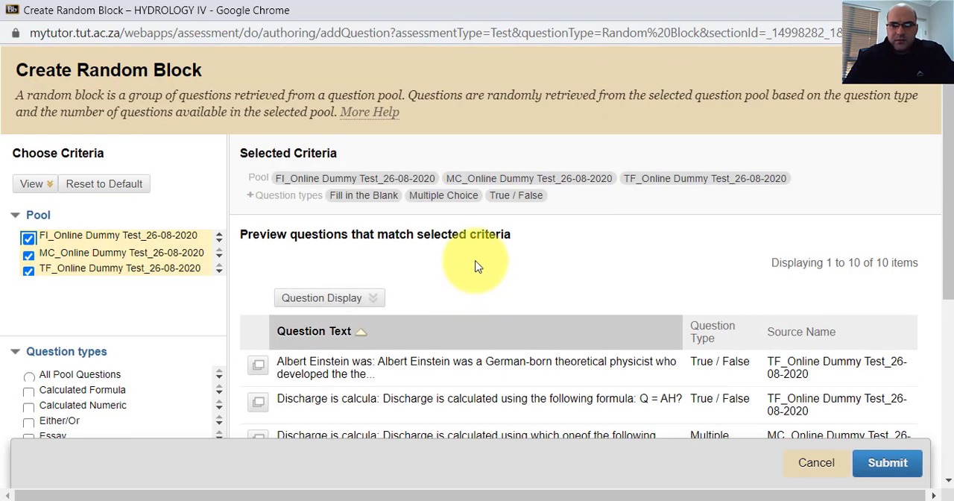
scroll(478, 267, "down", 5)
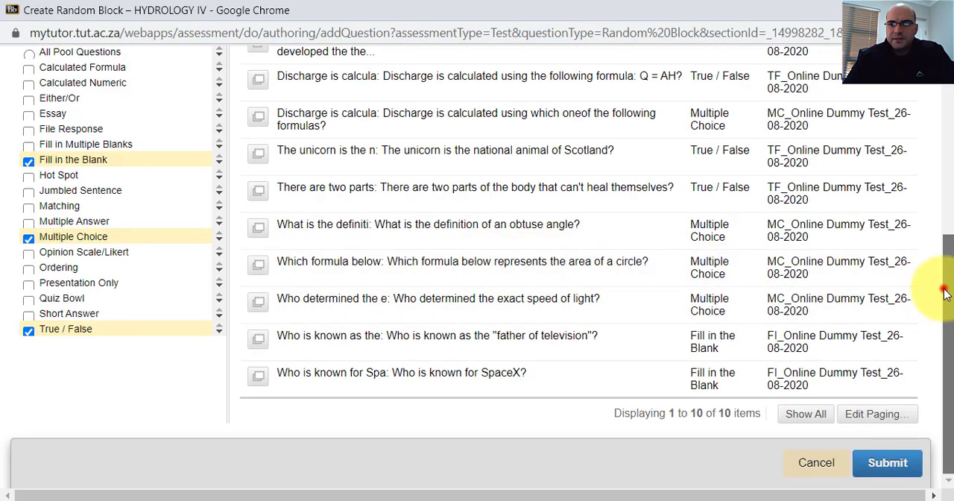
left_click_drag(944, 287, 950, 308)
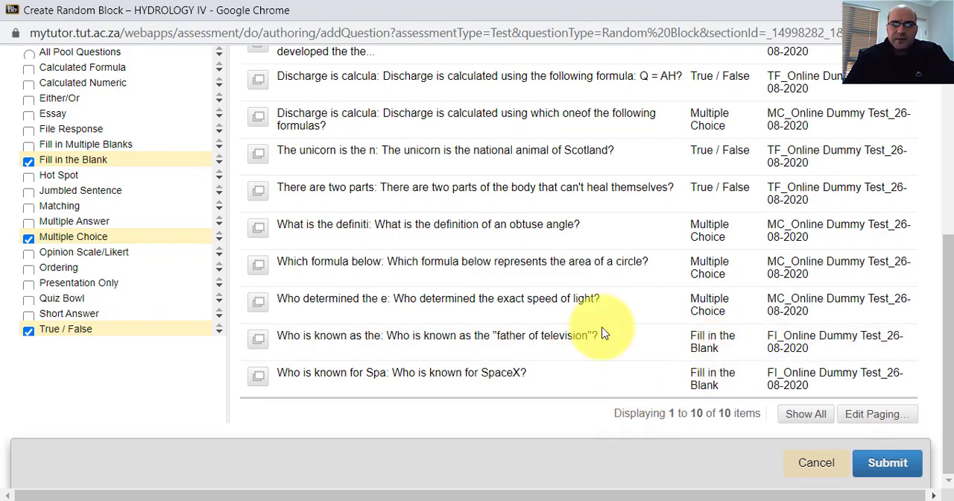
scroll(559, 298, "up", 5)
scroll(543, 268, "down", 5)
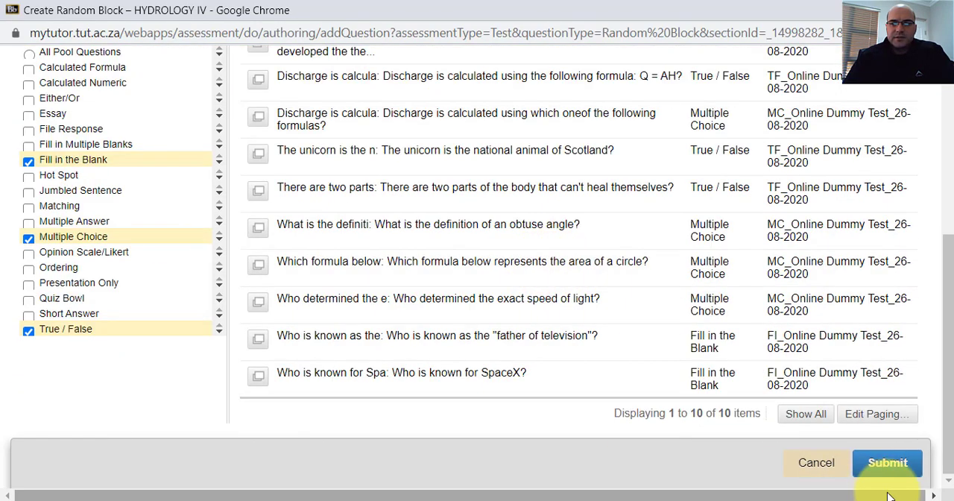
scroll(239, 355, "up", 5)
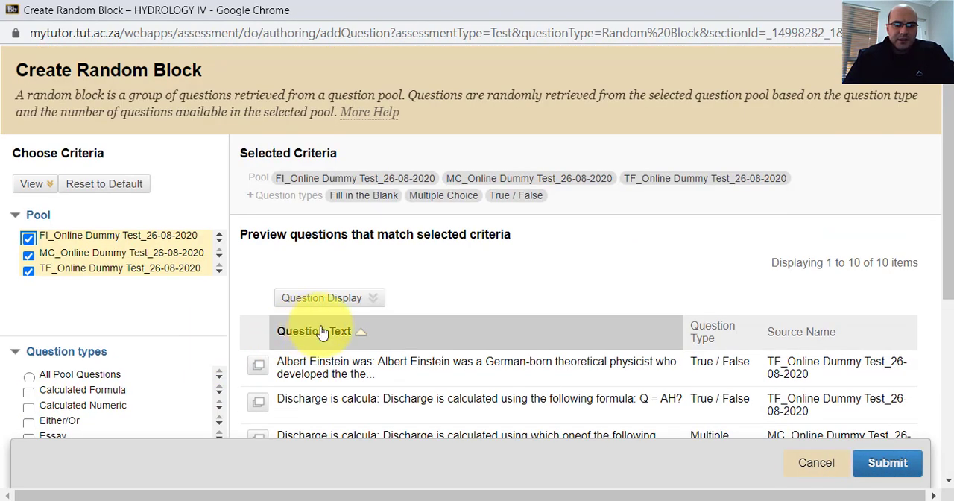
scroll(447, 402, "down", 5)
left_click(881, 463)
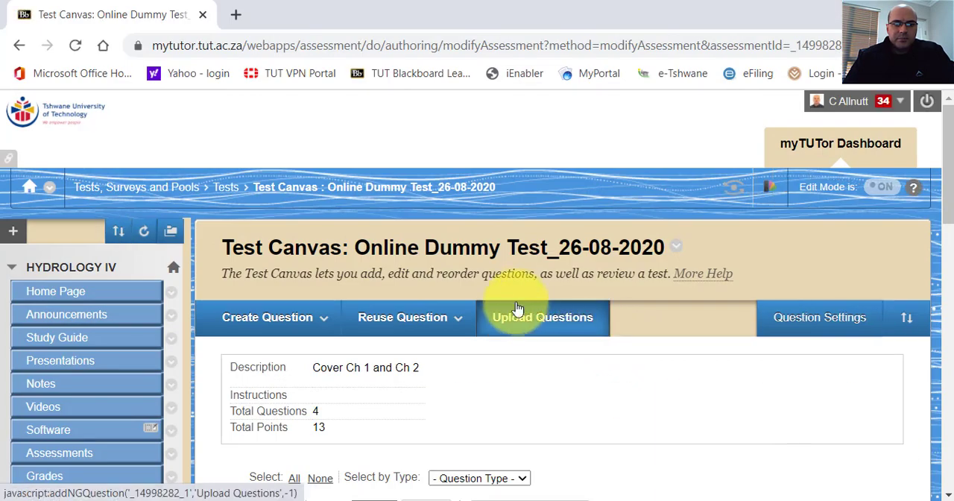
Set the random block's number of questions to display to 2.
scroll(514, 309, "down", 3)
scroll(512, 302, "down", 8)
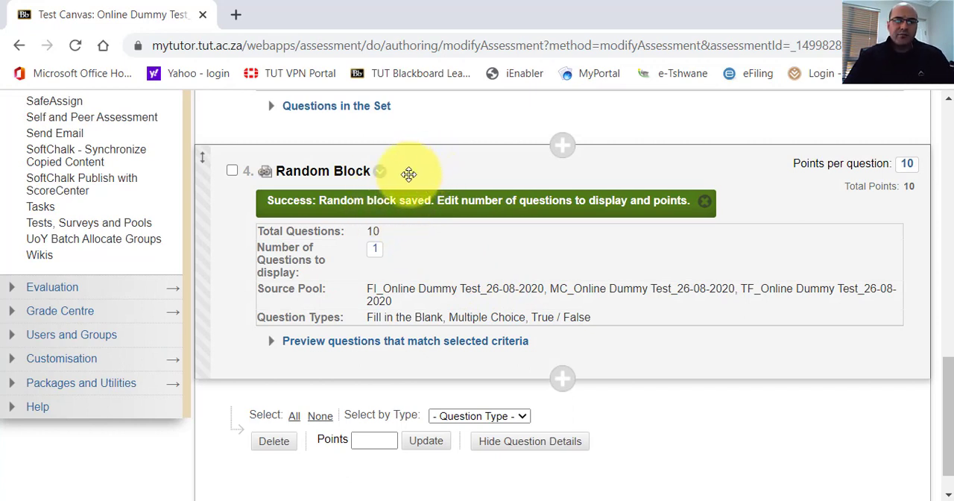
left_click(376, 254)
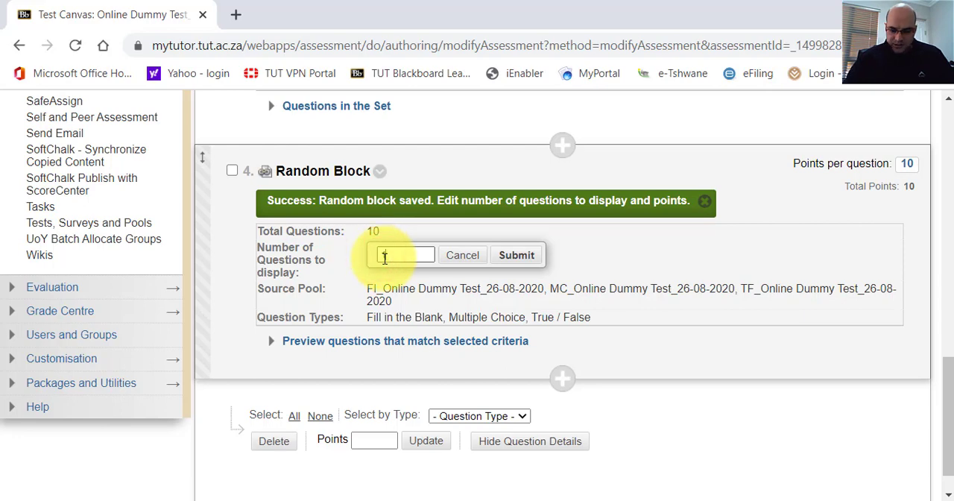
left_click(520, 256)
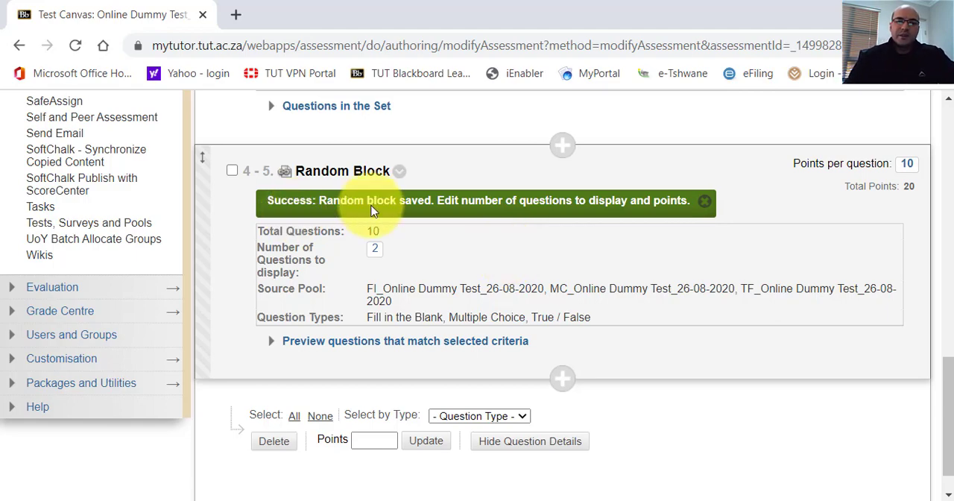
Review the question sets and random block on the test canvas, and delete the random block.
scroll(384, 214, "up", 10)
scroll(552, 235, "up", 5)
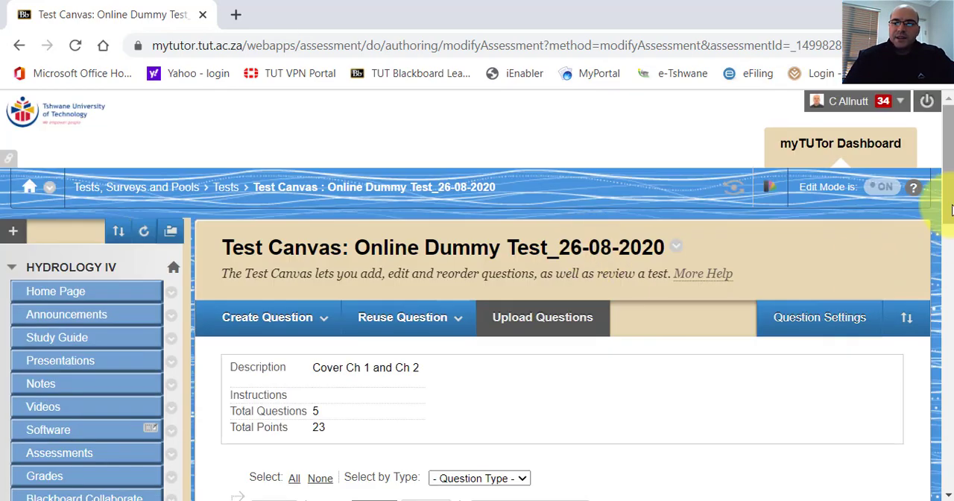
left_click_drag(947, 195, 951, 356)
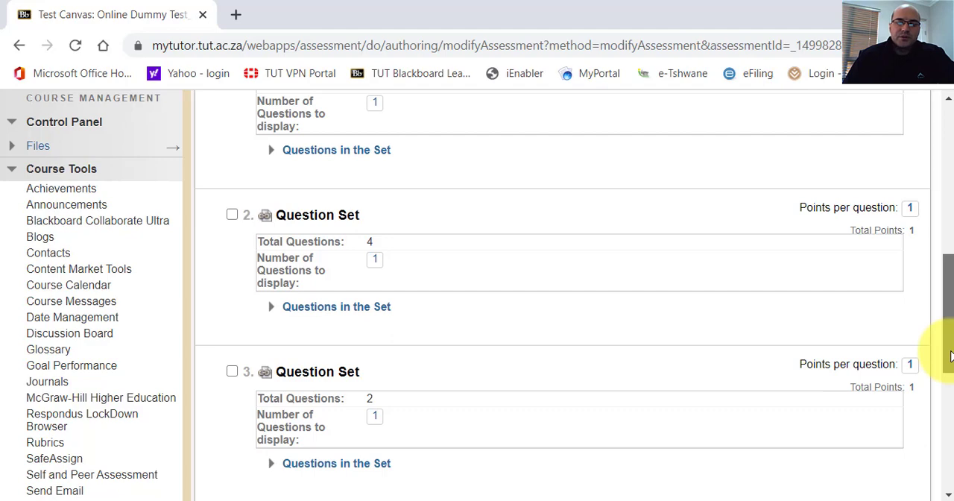
left_click_drag(952, 357, 945, 407)
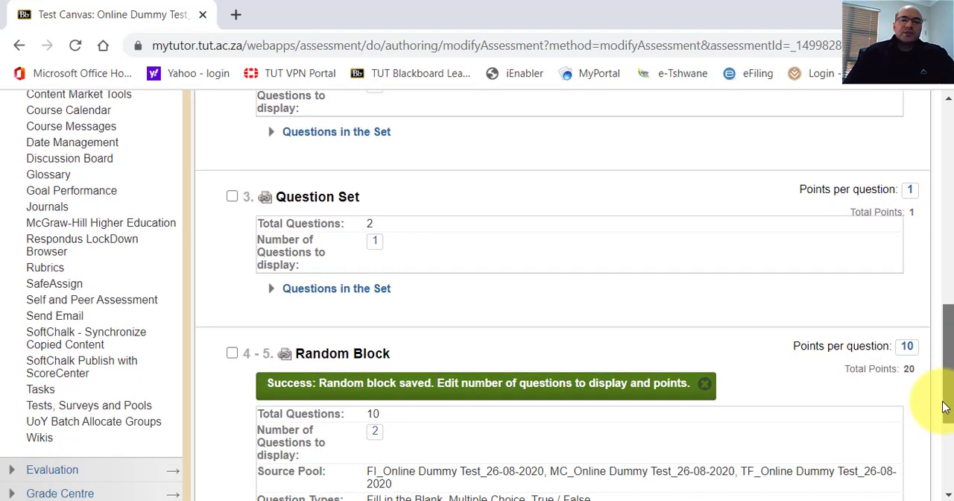
left_click_drag(945, 407, 946, 360)
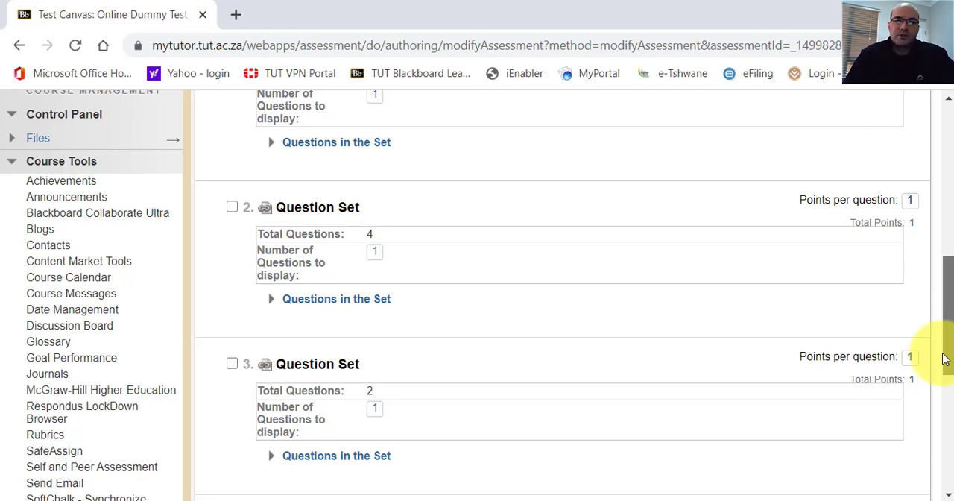
left_click_drag(946, 359, 922, 437)
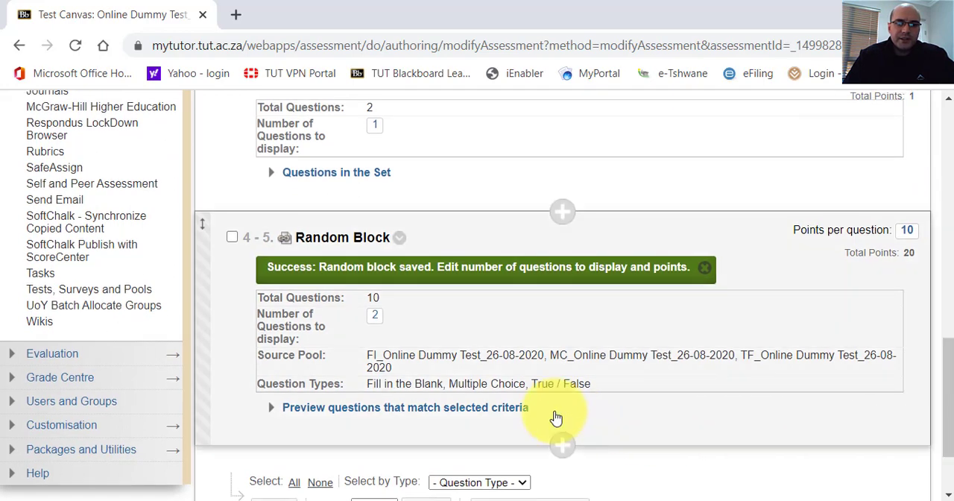
left_click(232, 237)
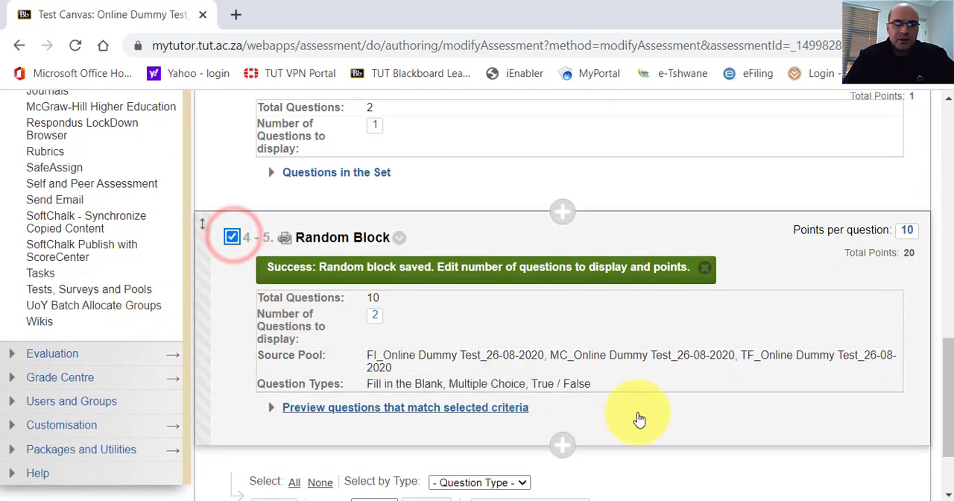
left_click(400, 238)
left_click(422, 222)
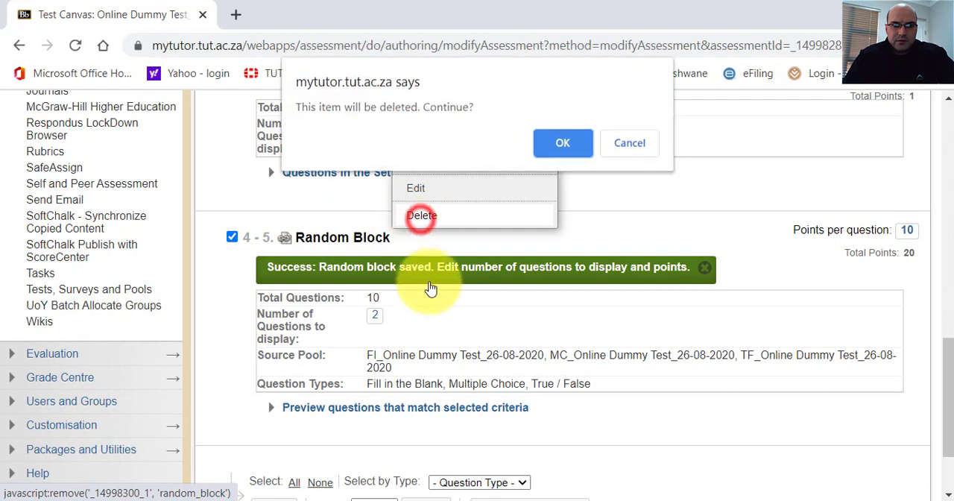
left_click(549, 149)
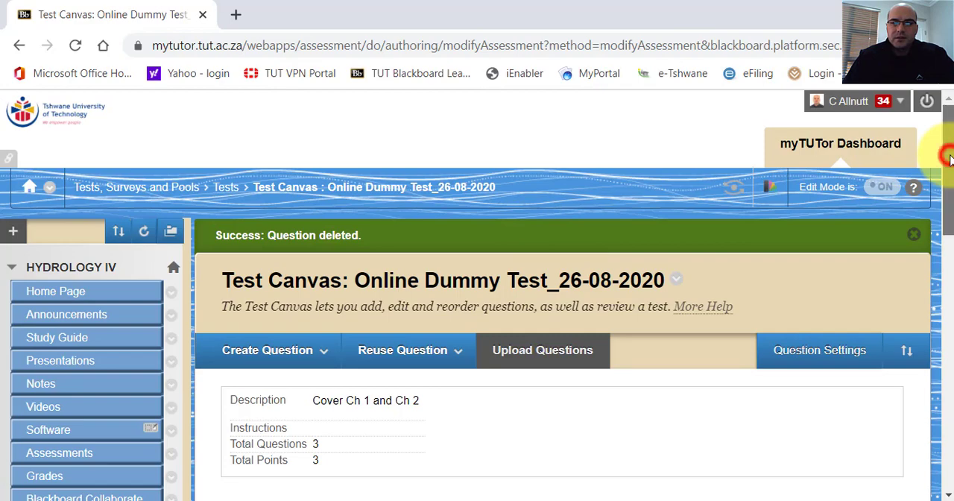
Check the three remaining question sets and finish editing the test canvas, returning to the Tests list.
left_click_drag(947, 152, 930, 306)
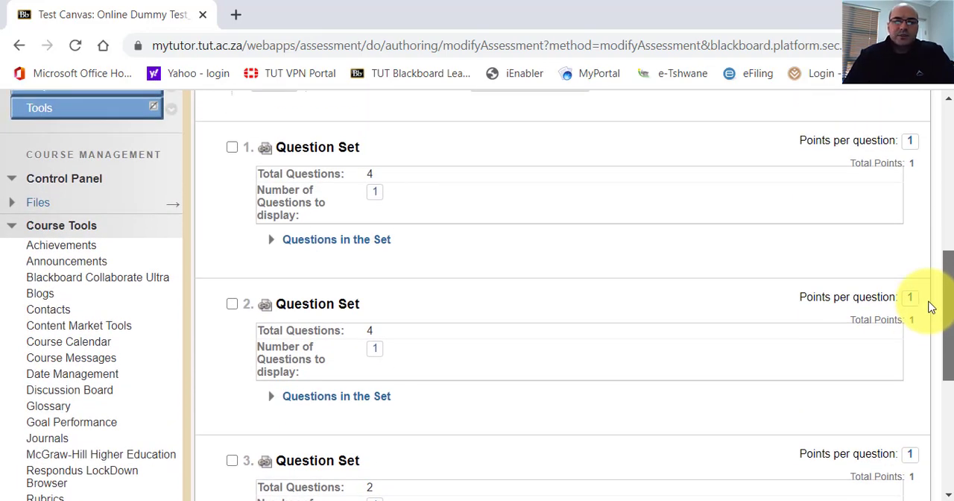
left_click_drag(930, 307, 932, 337)
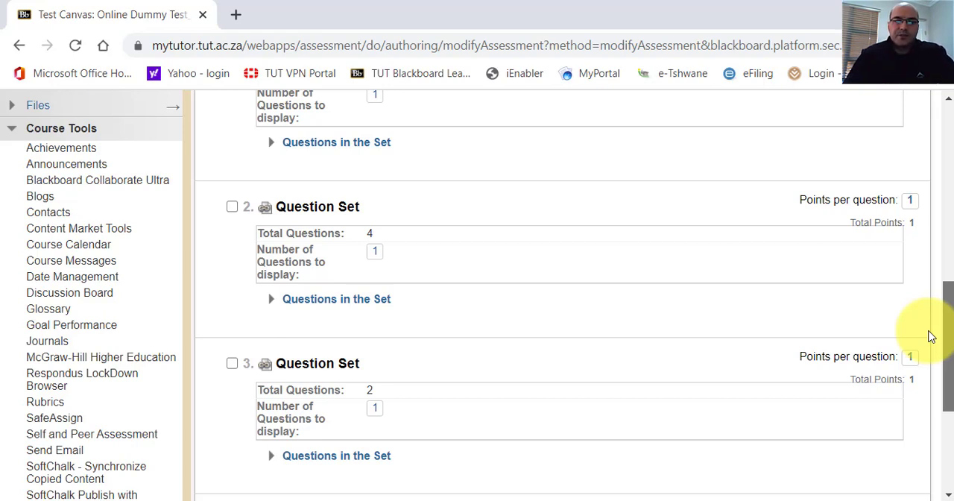
left_click_drag(932, 337, 931, 428)
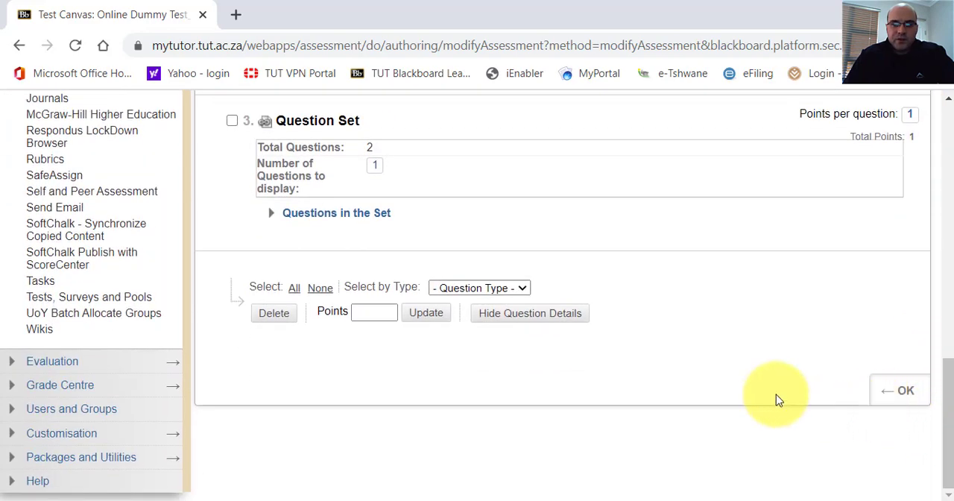
left_click(906, 392)
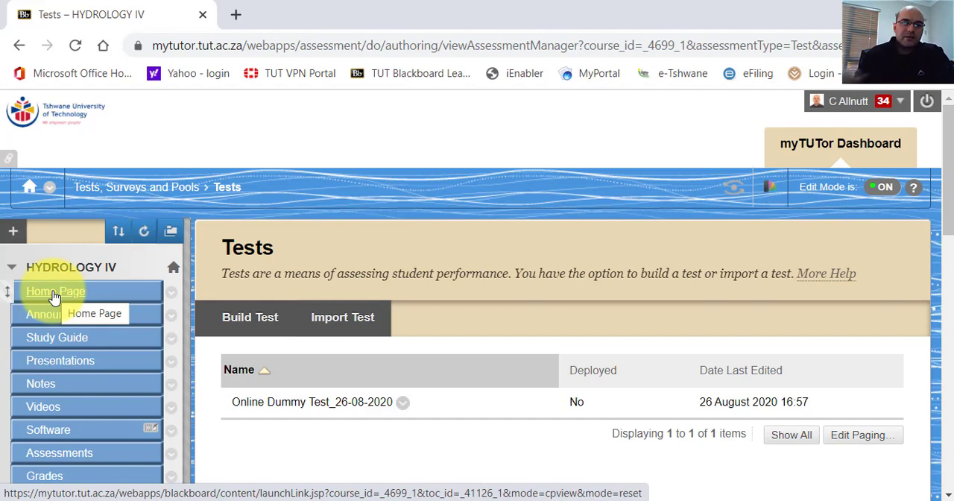
scroll(93, 350, "down", 5)
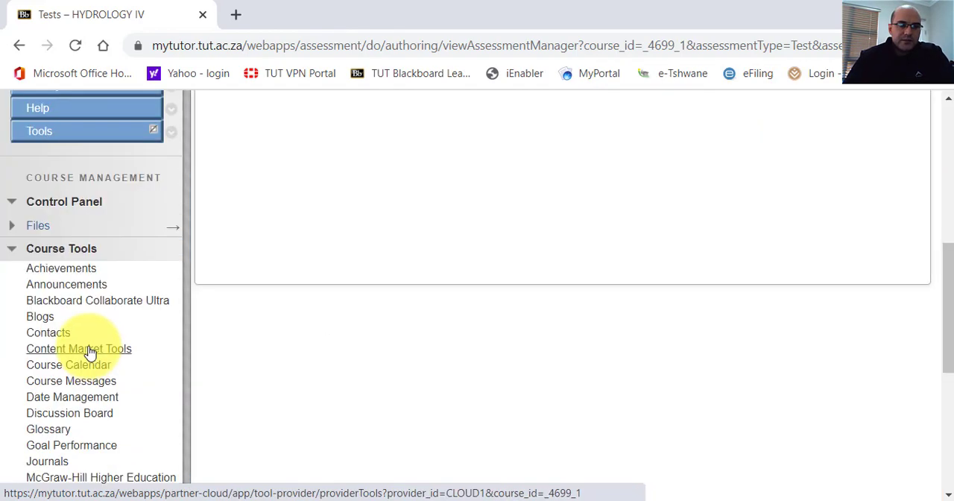
scroll(90, 351, "up", 5)
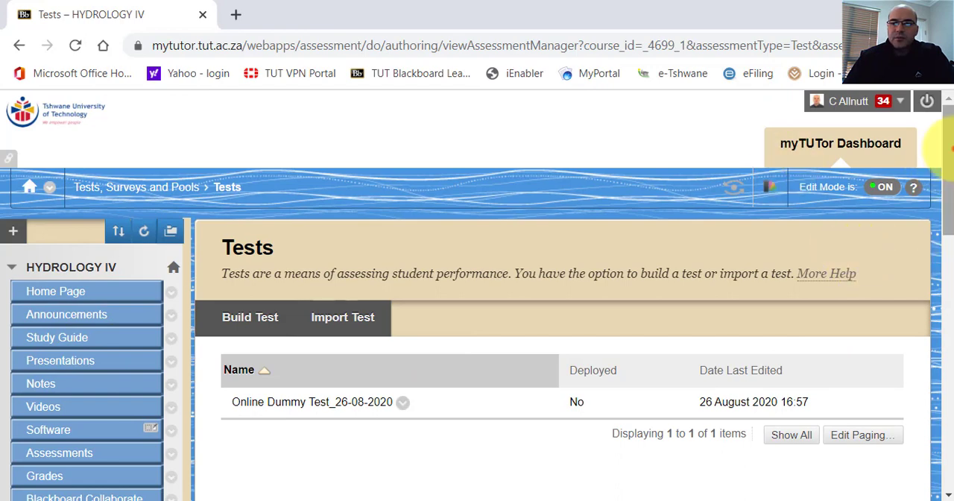
scroll(950, 149, "down", 3)
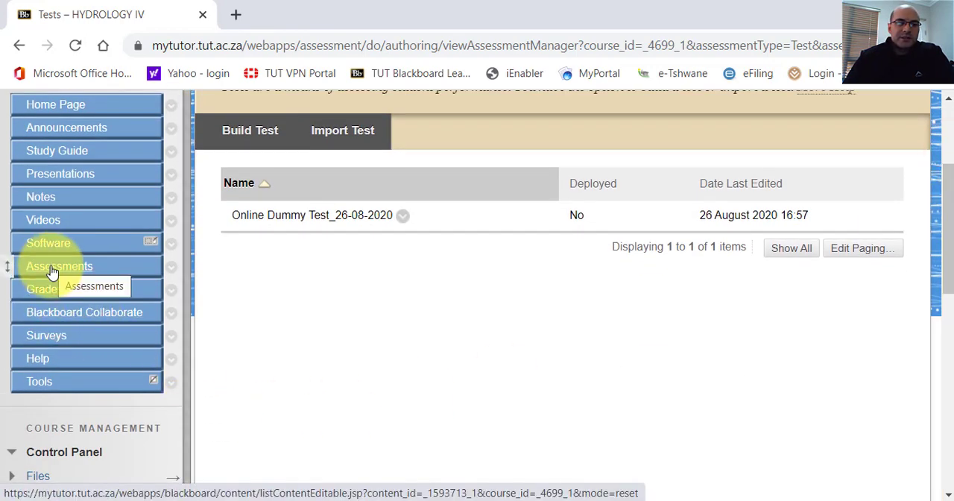
left_click_drag(945, 277, 948, 264)
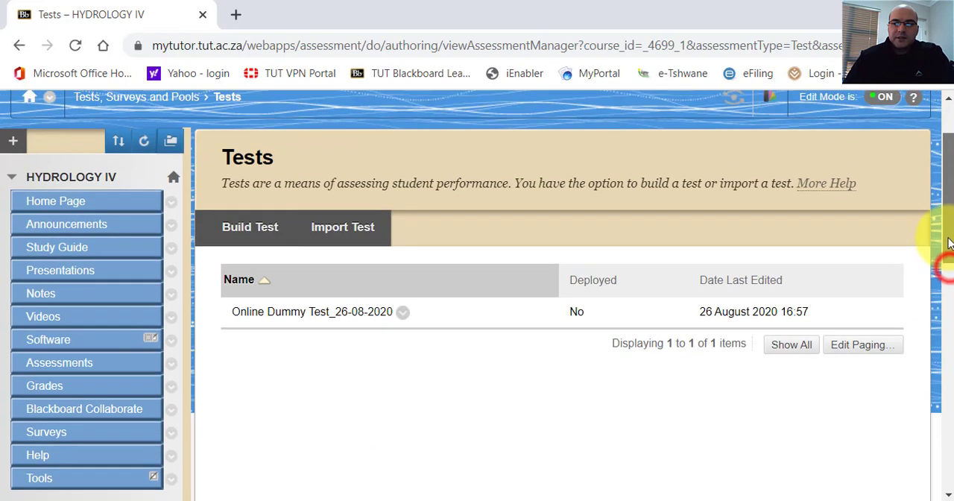
left_click(13, 144)
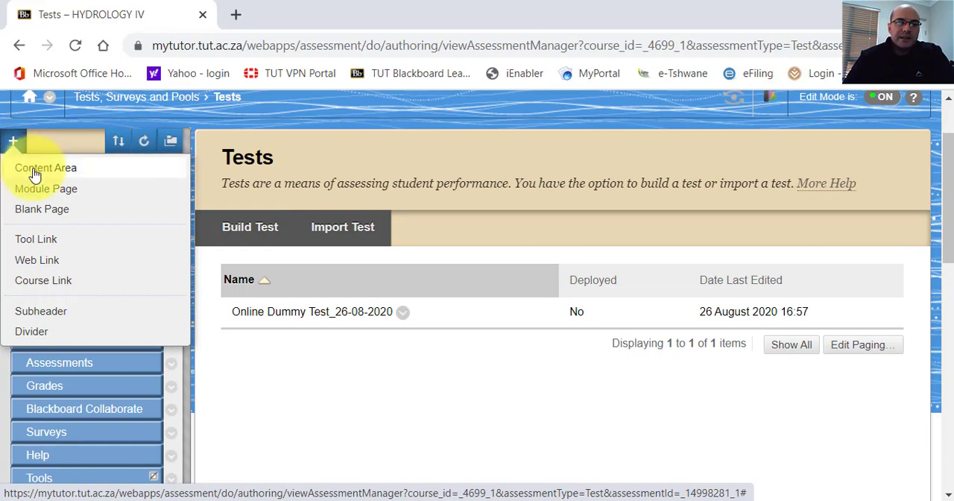
left_click(34, 170)
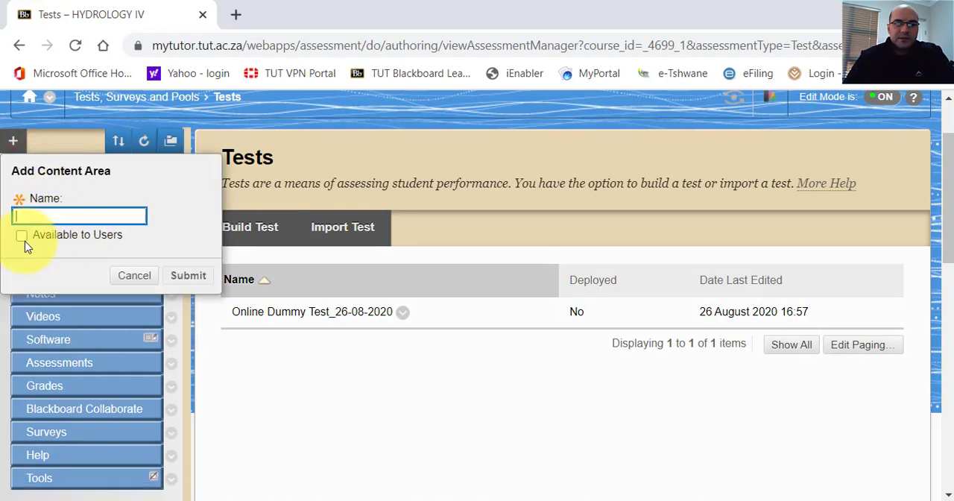
left_click(134, 278)
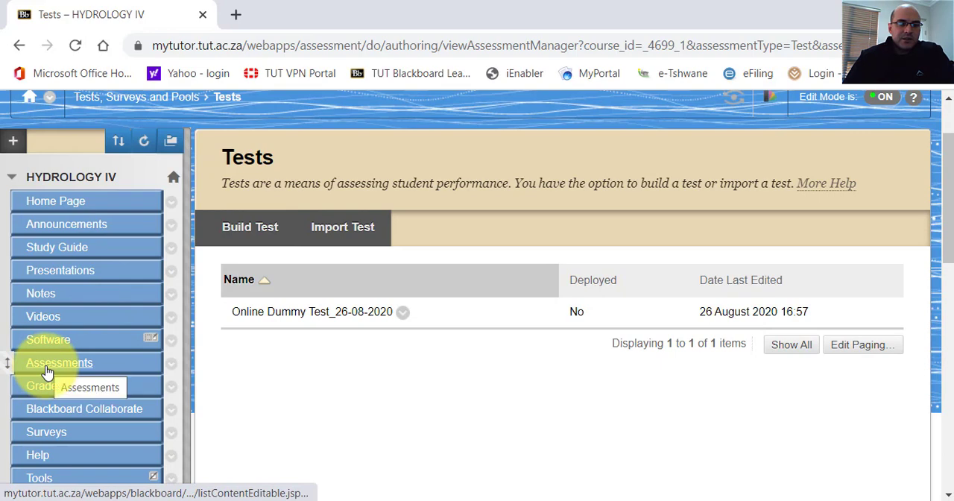
In the course's Assessments area, start a new content folder and name it Online Tests.
left_click(45, 365)
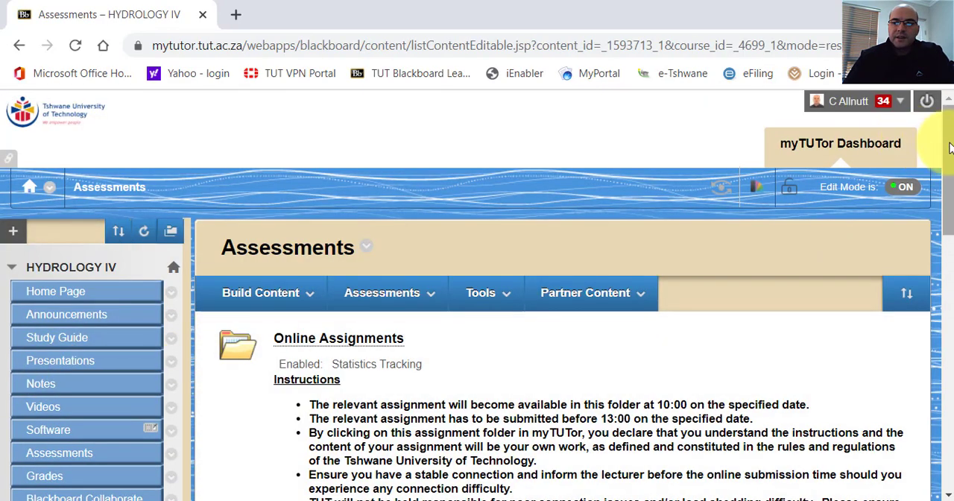
left_click_drag(951, 147, 944, 111)
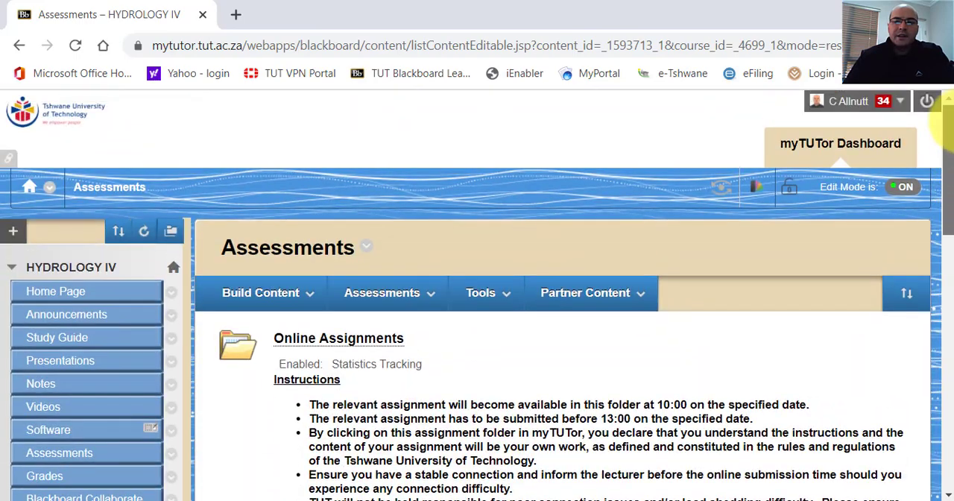
left_click(420, 298)
left_click(268, 308)
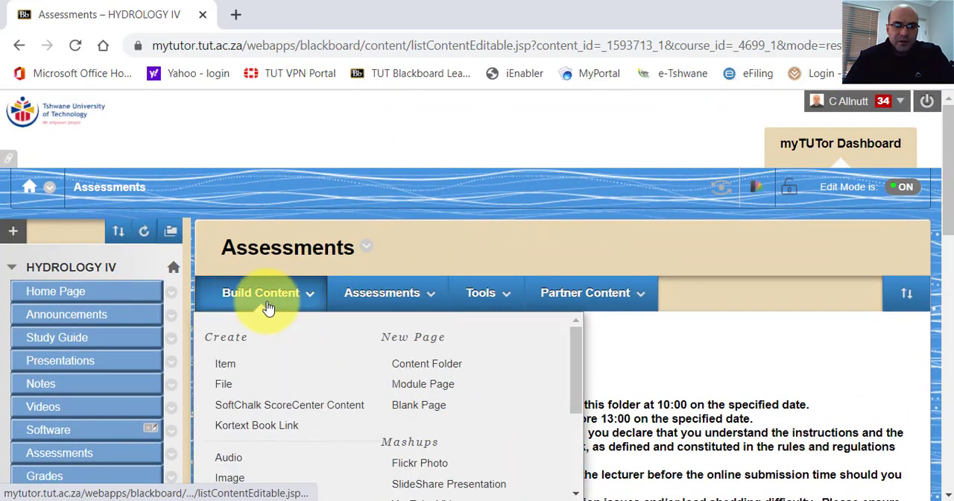
left_click(427, 369)
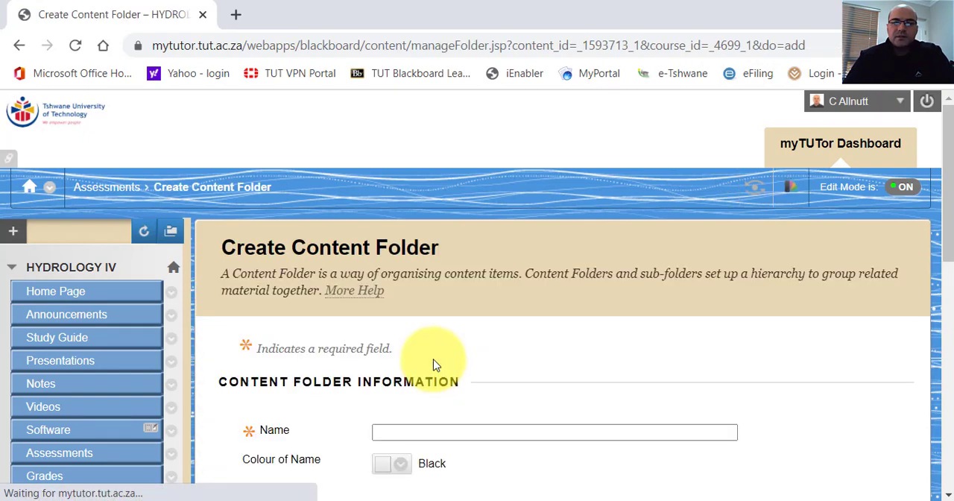
type("Online")
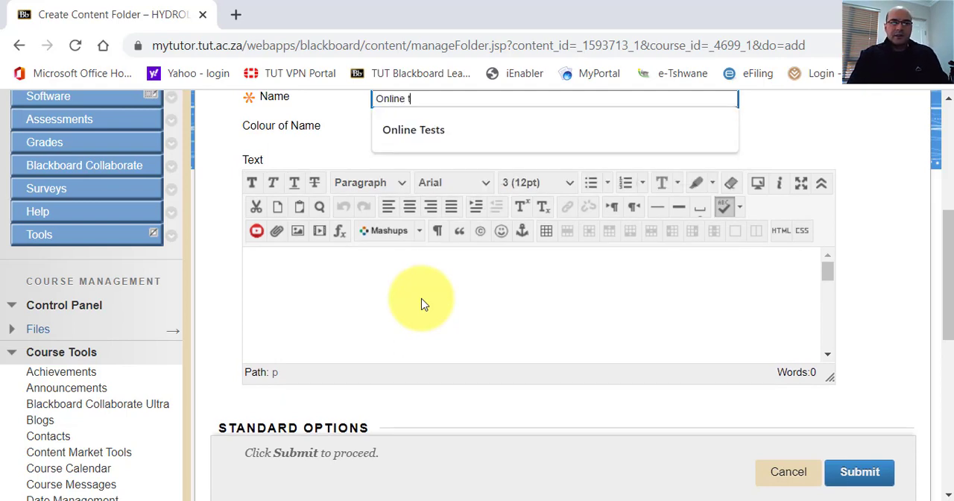
type("te")
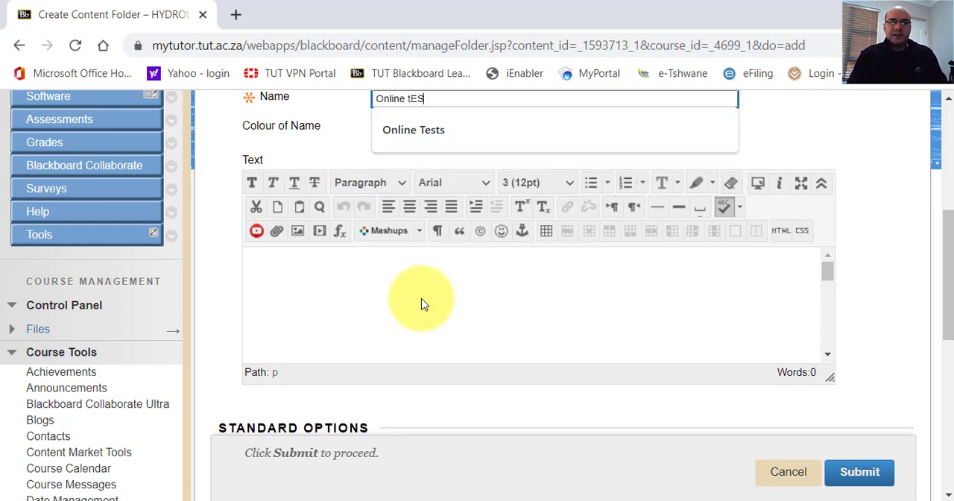
key("BackSpace")
key("BackSpace")
key("BackSpace")
type("Tests")
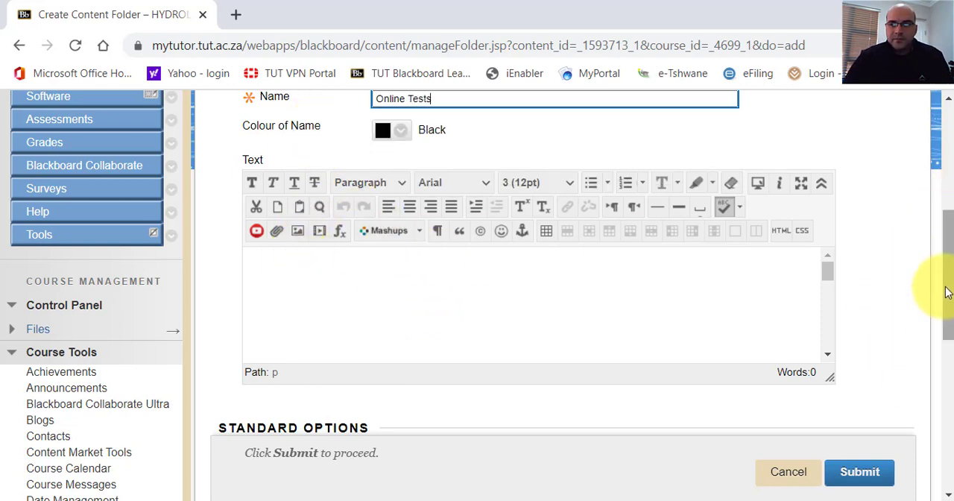
Submit the folder with Permit Users to View this Content set to No, and open it from the Assessments list.
mouse_move(943, 289)
left_mouse_down()
mouse_move(950, 270)
mouse_move(951, 339)
mouse_move(945, 275)
left_mouse_up()
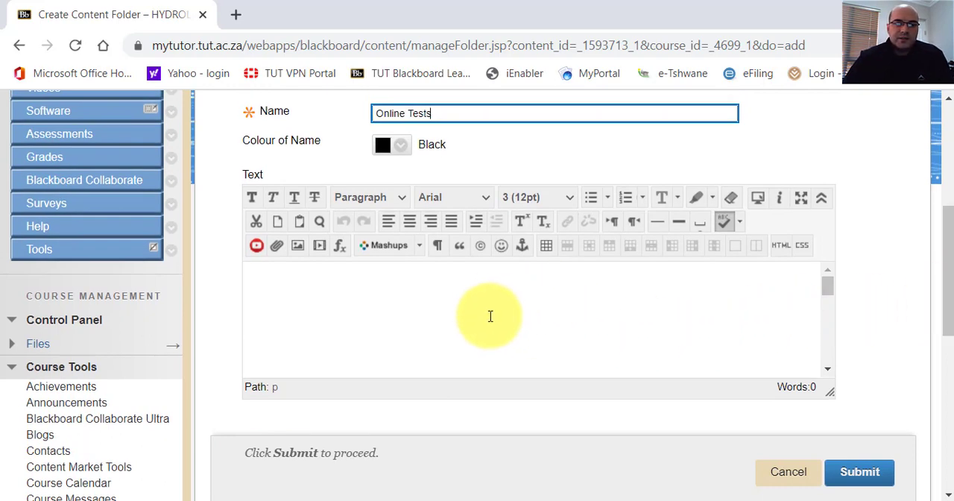
left_click(273, 277)
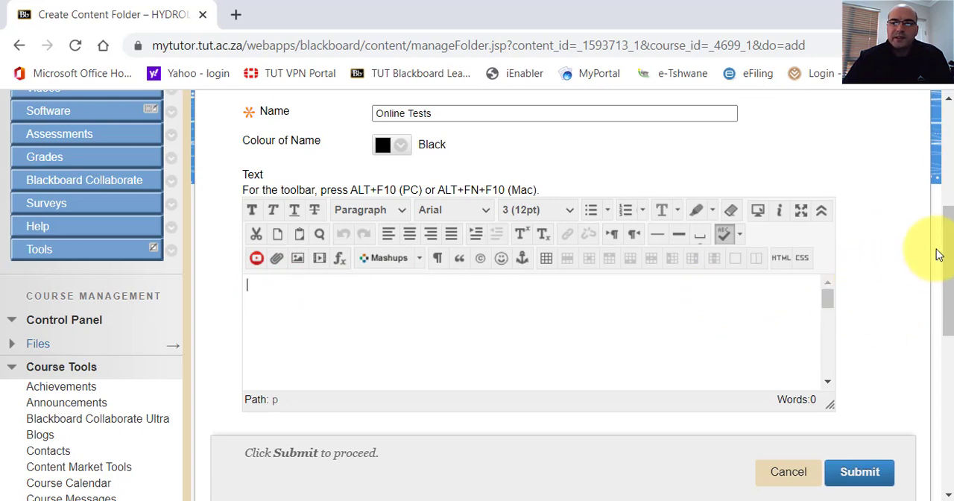
left_click_drag(945, 246, 948, 257)
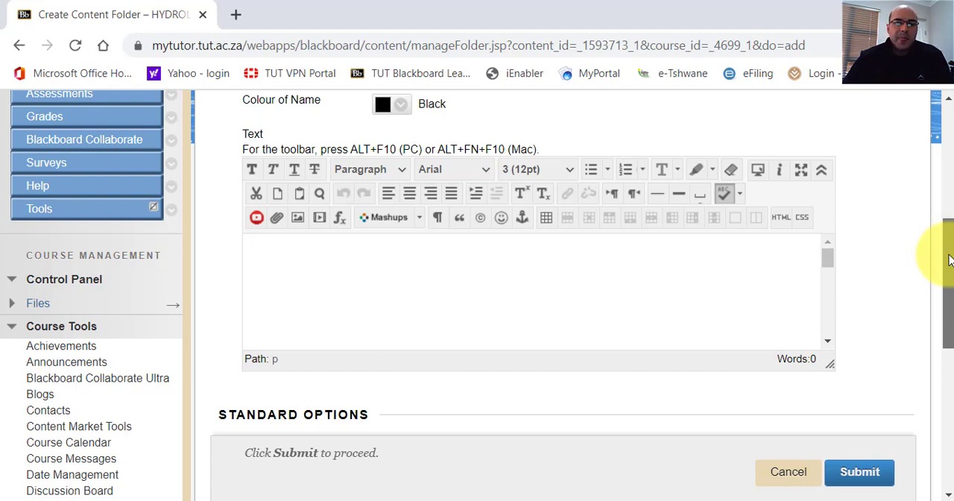
left_click_drag(949, 258, 944, 292)
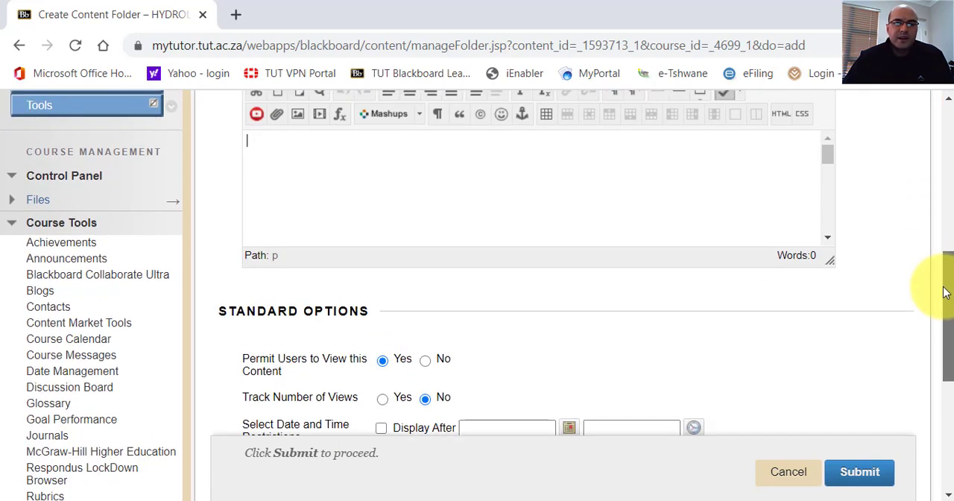
left_click_drag(946, 293, 942, 325)
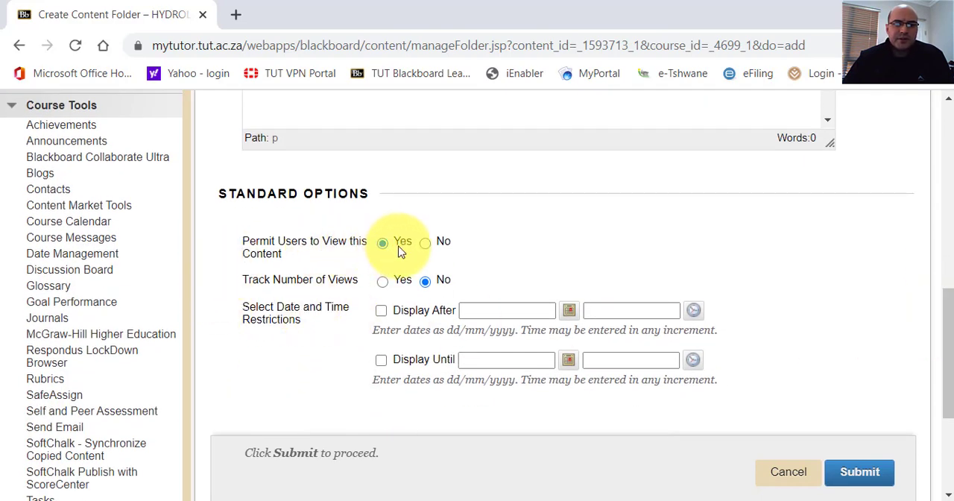
left_click(425, 246)
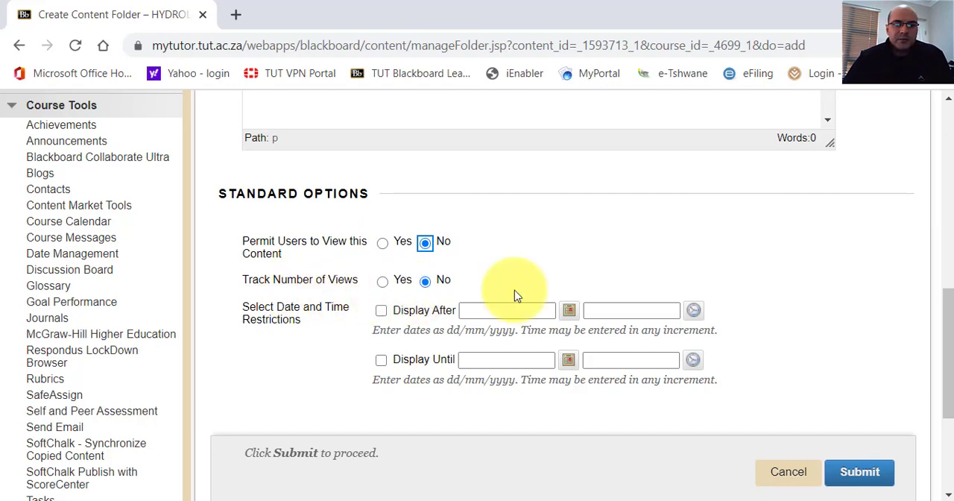
left_click_drag(947, 298, 948, 342)
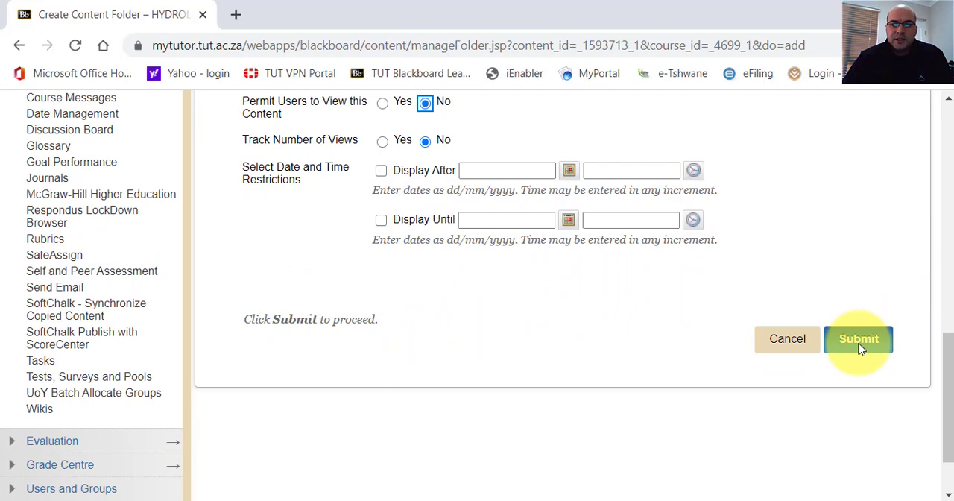
mouse_move(944, 349)
left_mouse_down()
mouse_move(944, 194)
mouse_move(940, 356)
left_mouse_up()
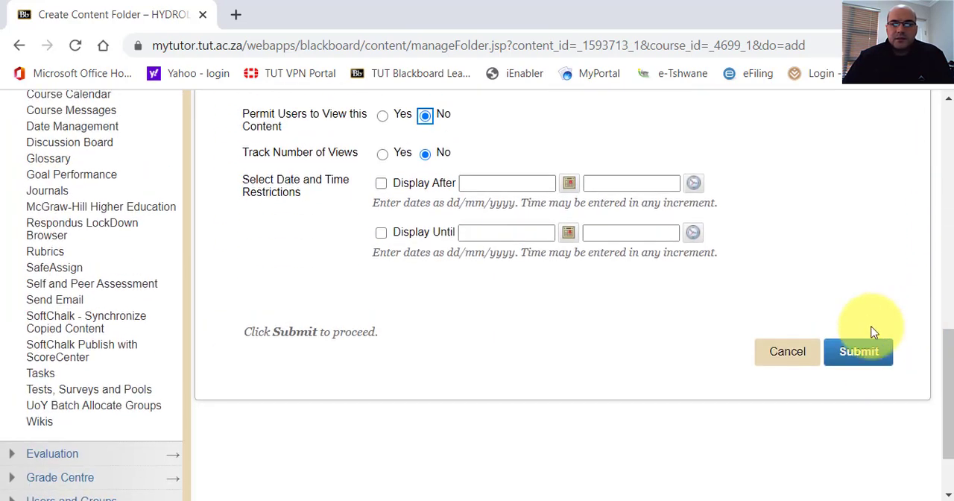
left_click(861, 353)
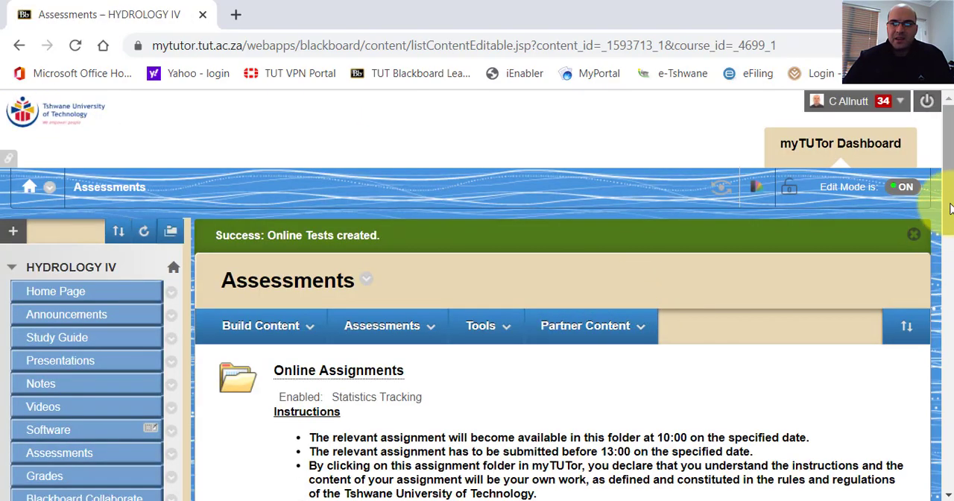
left_click_drag(950, 207, 937, 458)
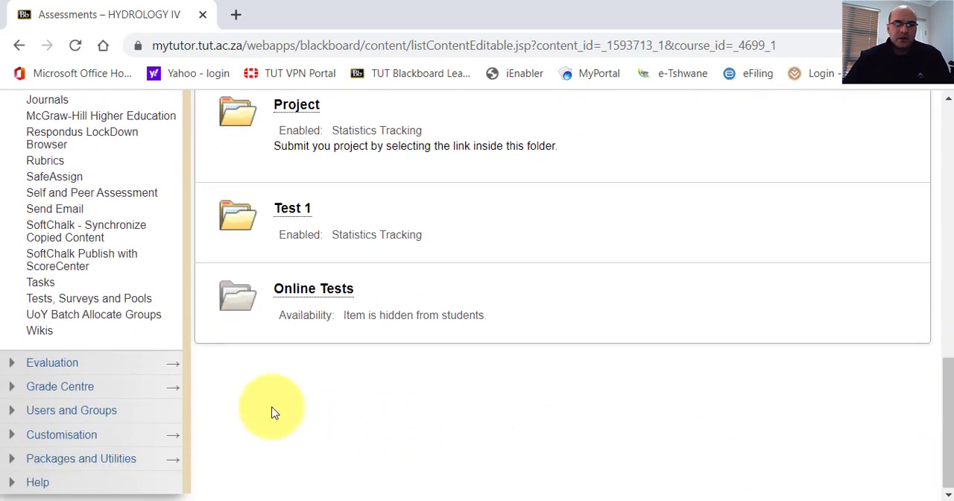
left_click(302, 296)
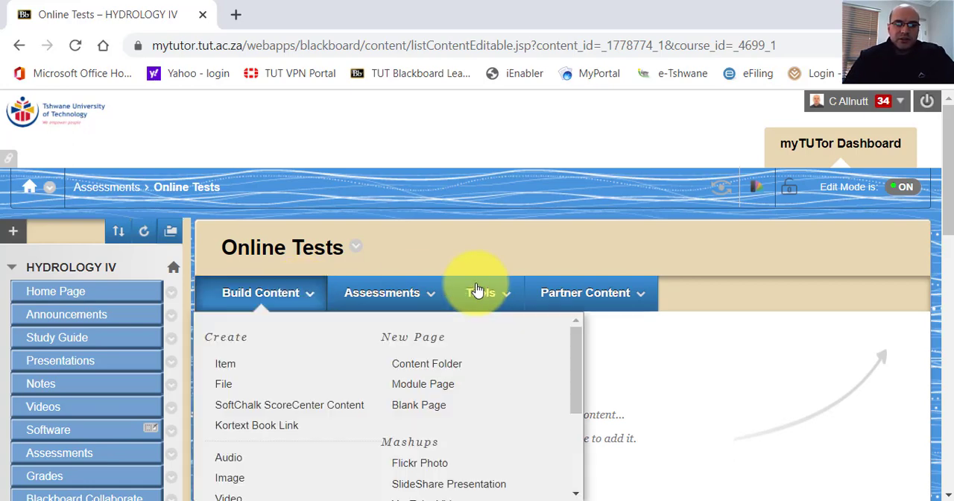
mouse_move(365, 302)
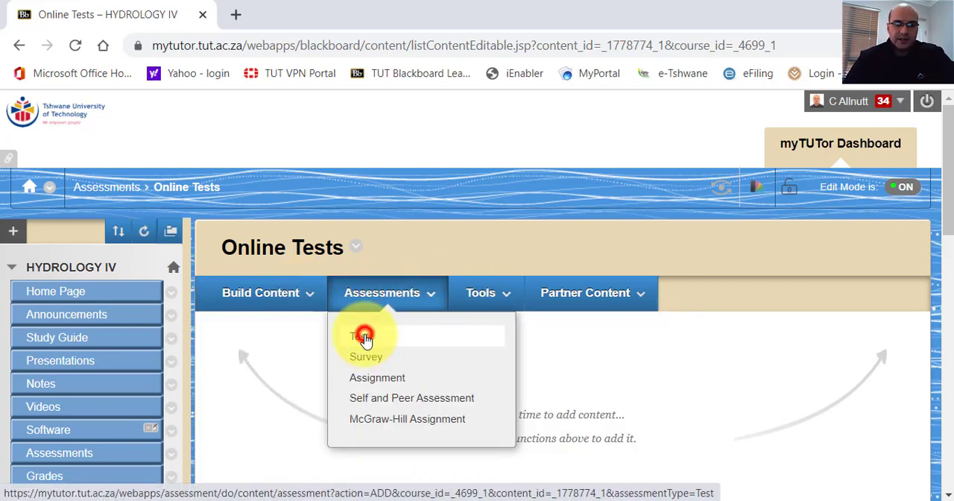
left_click(365, 337)
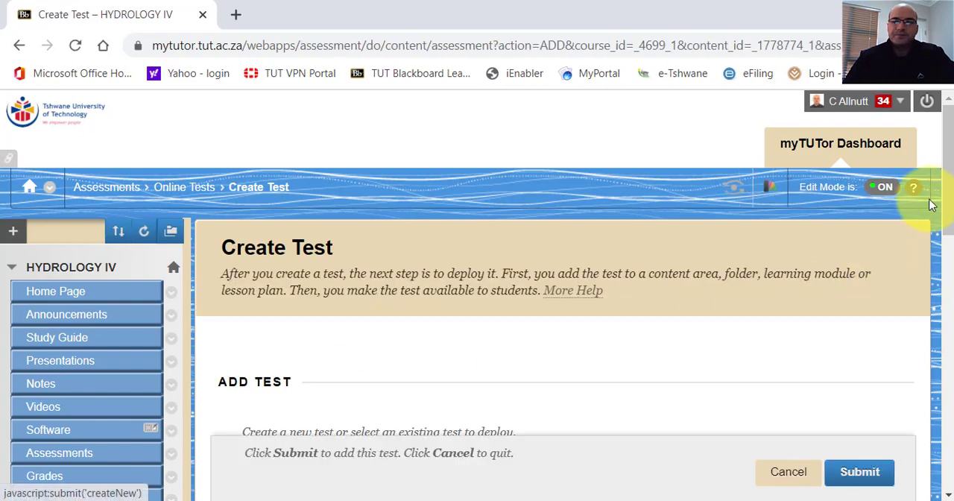
left_click_drag(949, 170, 941, 295)
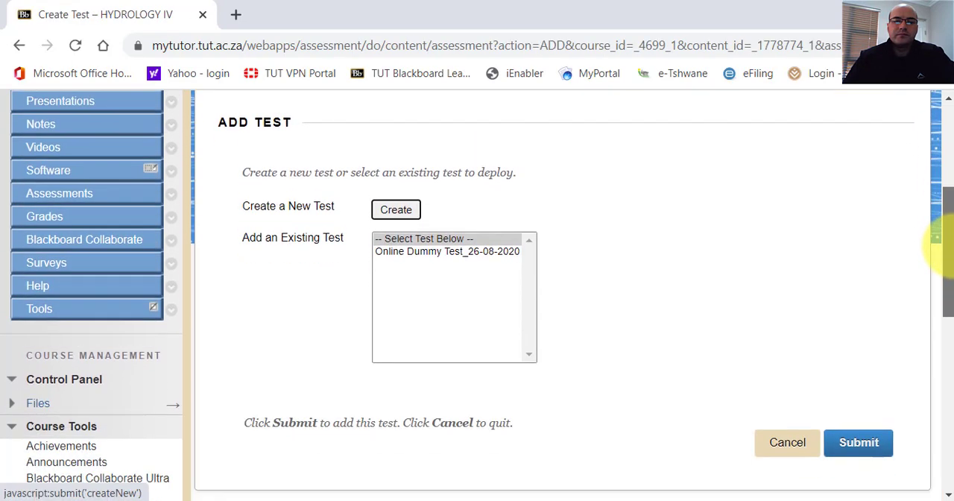
left_click(387, 258)
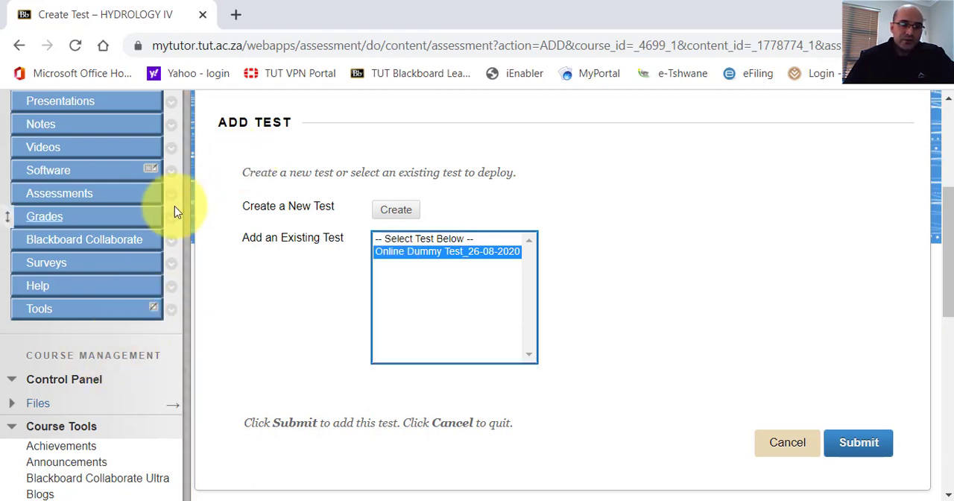
scroll(15, 422, "down", 6)
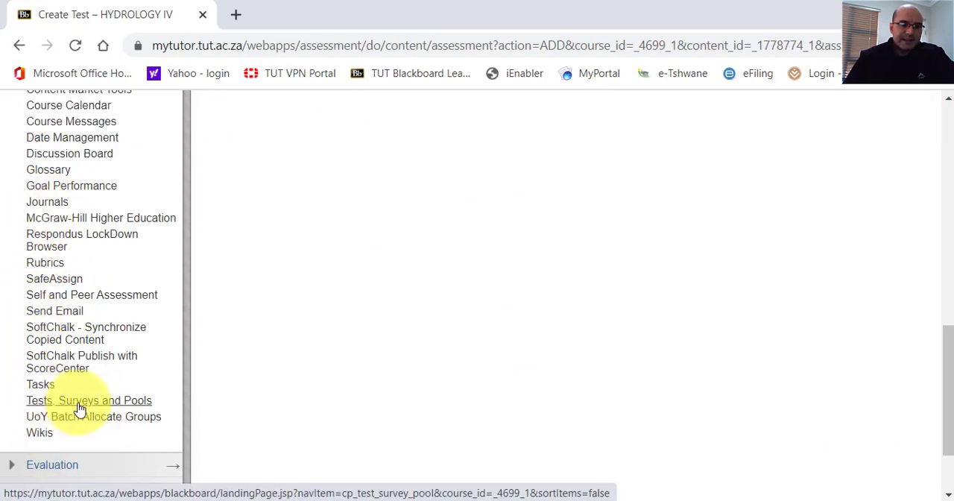
scroll(477, 384, "up", 10)
scroll(477, 358, "down", 5)
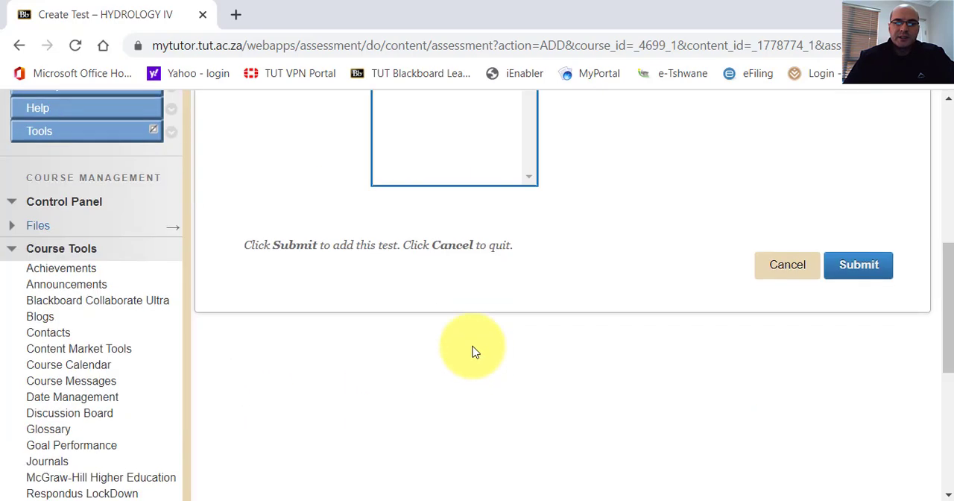
scroll(463, 328, "up", 5)
left_click_drag(948, 190, 949, 216)
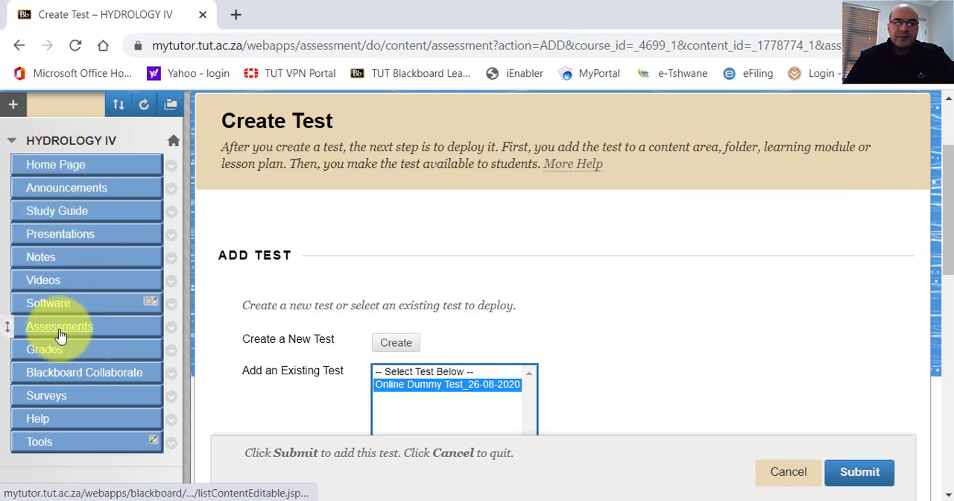
left_click(396, 343)
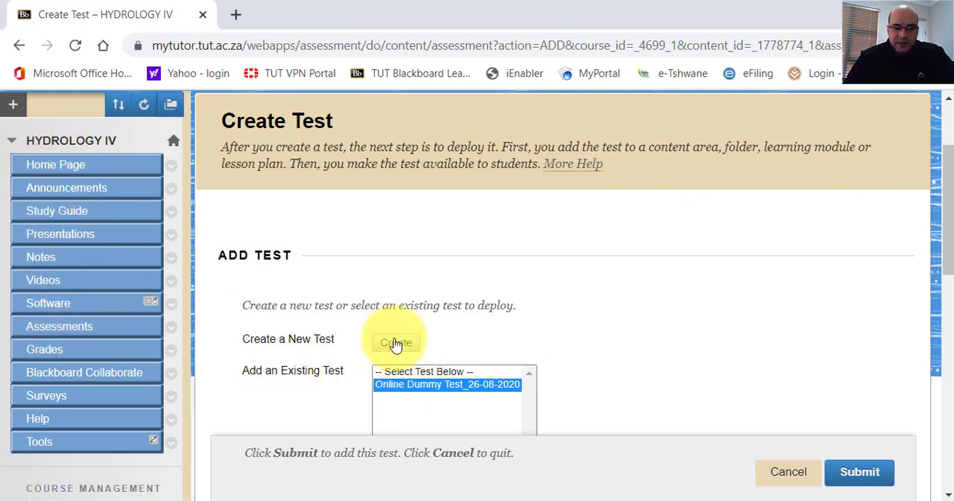
scroll(938, 255, "down", 2)
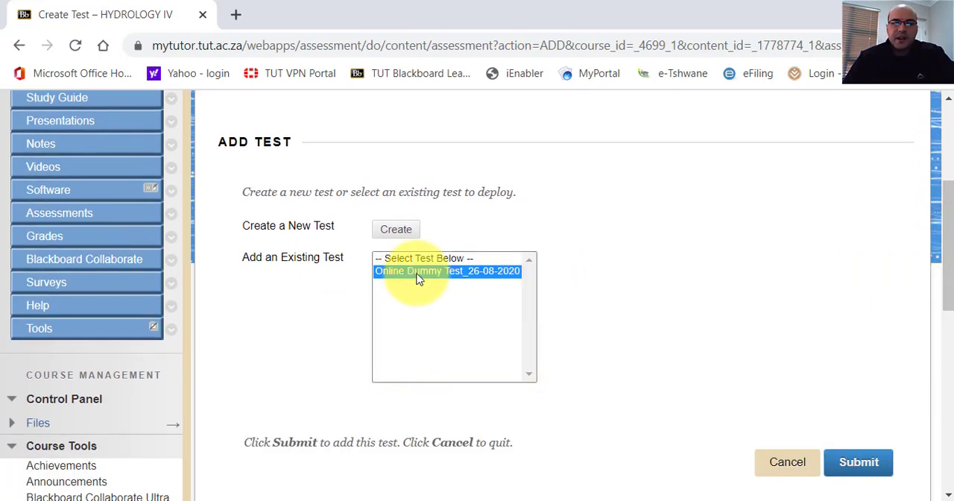
left_click(784, 466)
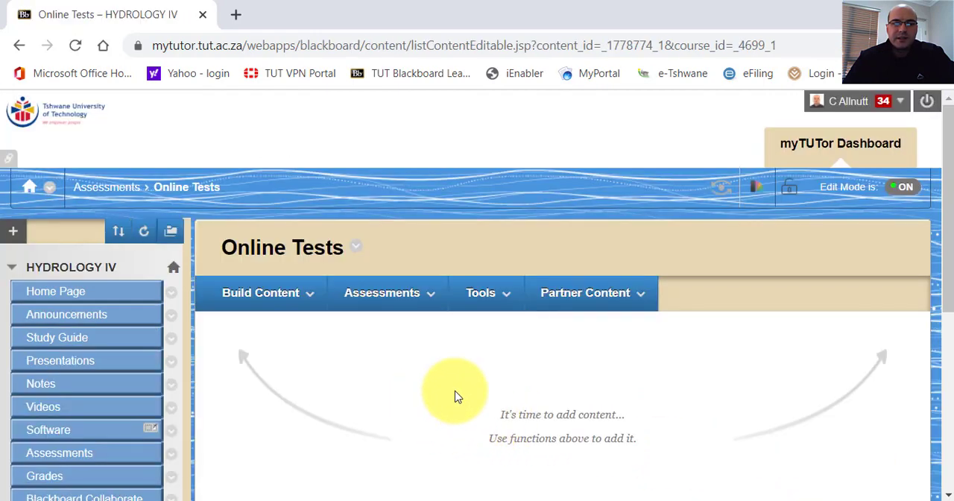
Add the existing test Online Dummy Test_26-08-2020 to the Online Tests folder and submit it to reach its test options.
left_click(408, 299)
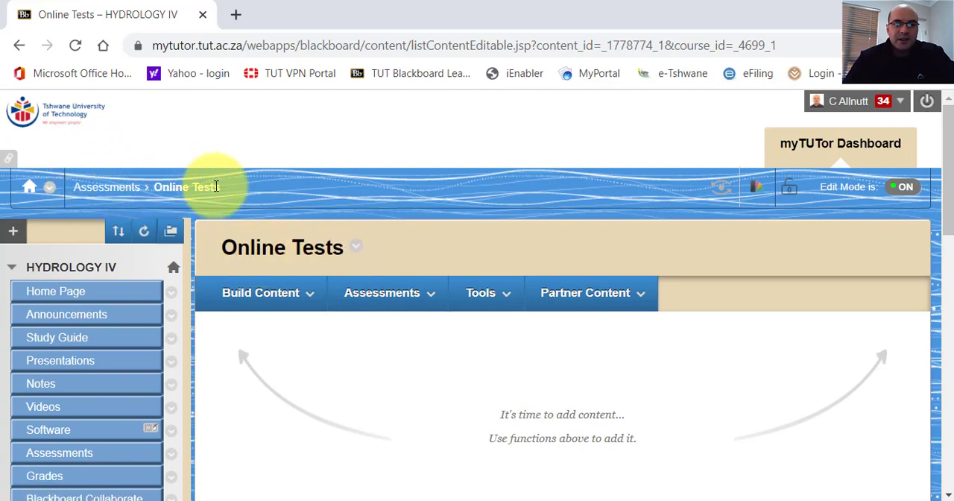
left_click(280, 293)
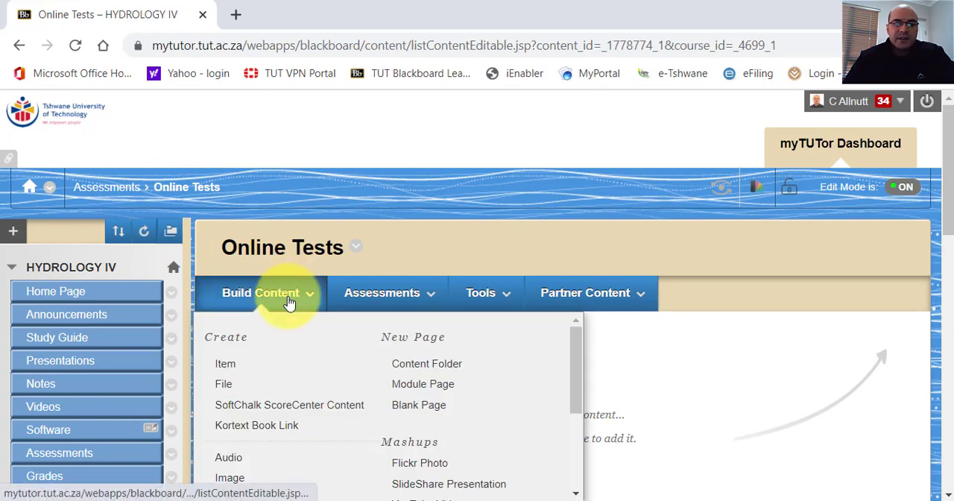
left_click(354, 298)
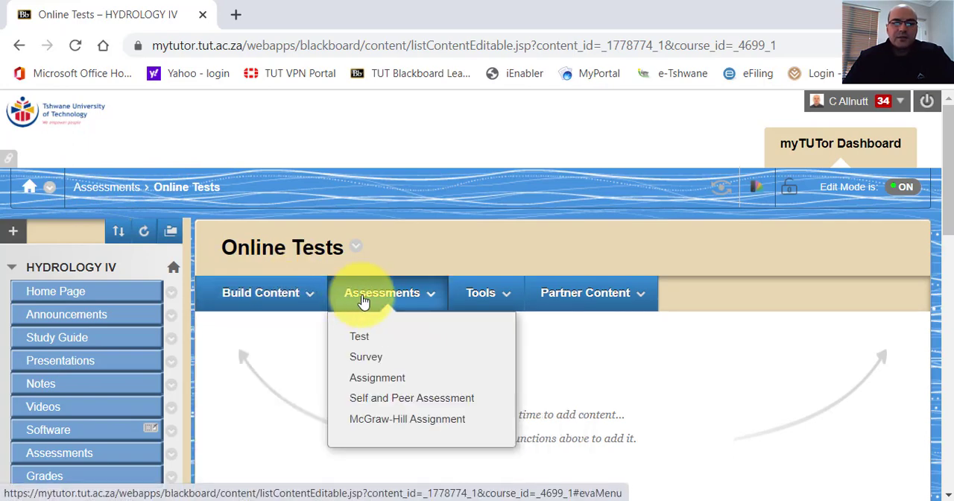
left_click(359, 340)
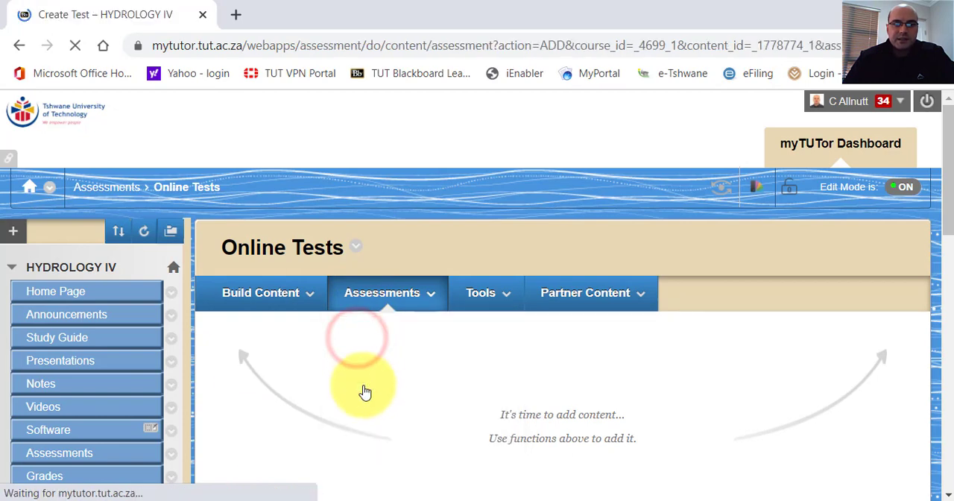
scroll(492, 345, "down", 5)
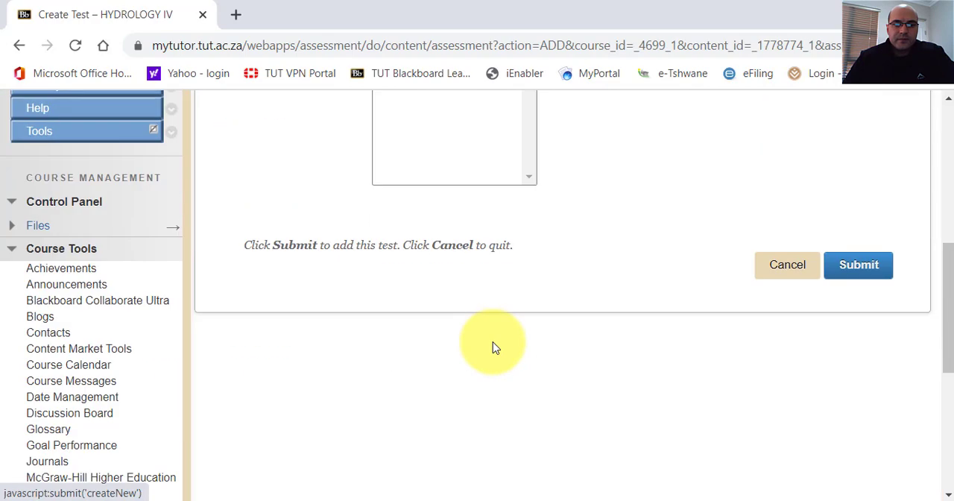
scroll(492, 345, "up", 5)
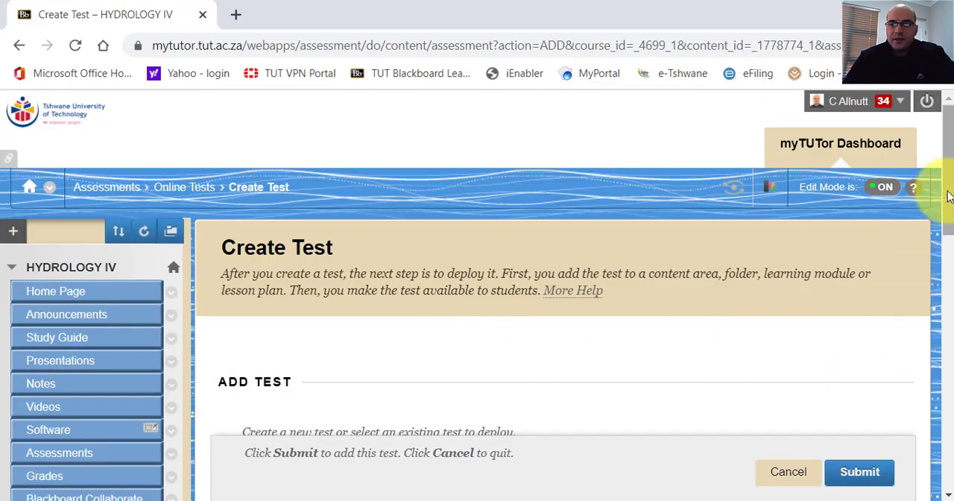
left_click_drag(943, 192, 949, 287)
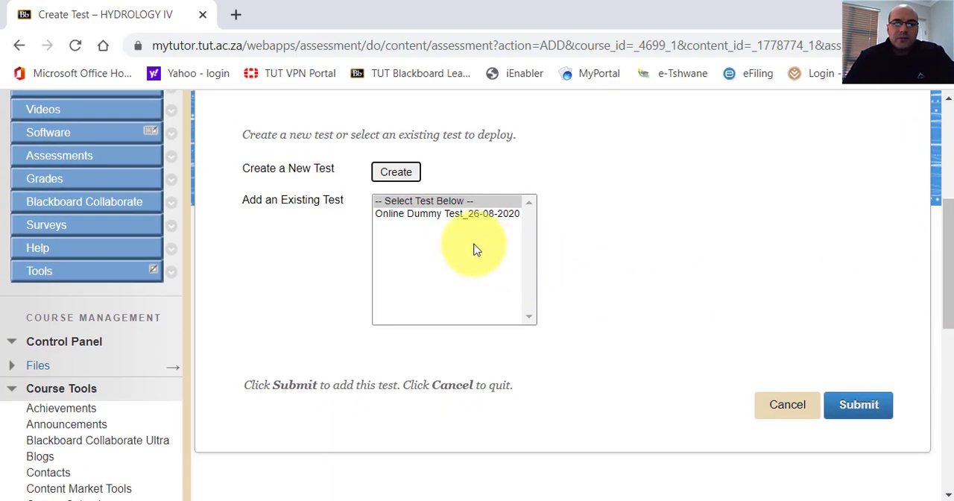
left_click(442, 216)
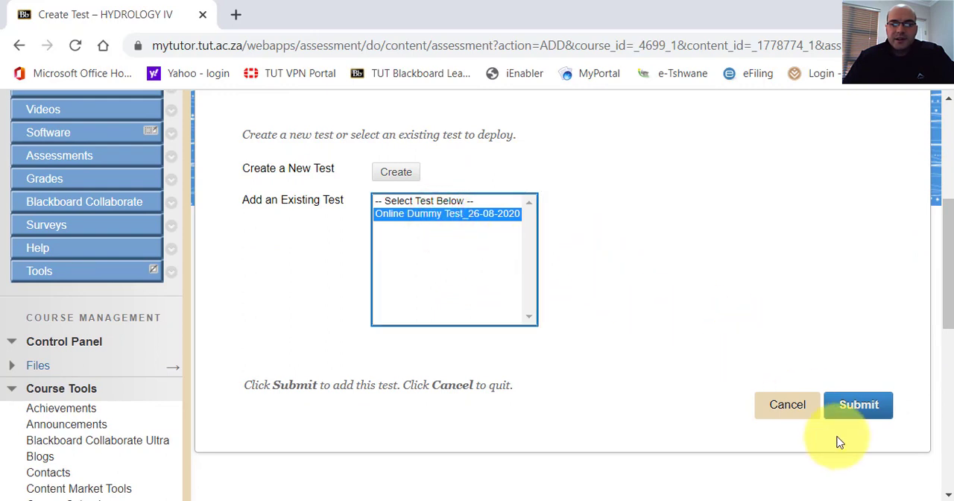
left_click(854, 416)
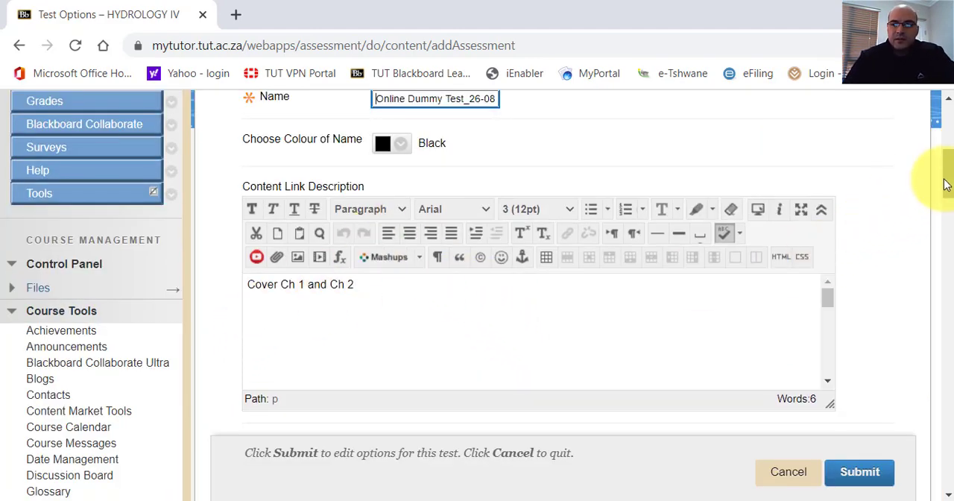
Show the test description to students before they begin the test, and enable Force Completion.
left_click_drag(946, 185, 950, 214)
mouse_move(949, 213)
left_mouse_down()
mouse_move(952, 168)
mouse_move(948, 222)
left_mouse_up()
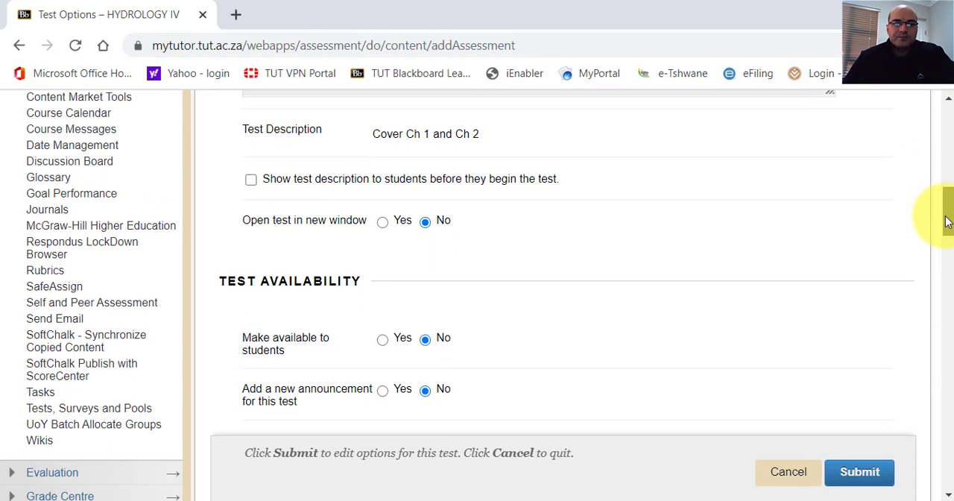
left_click(250, 180)
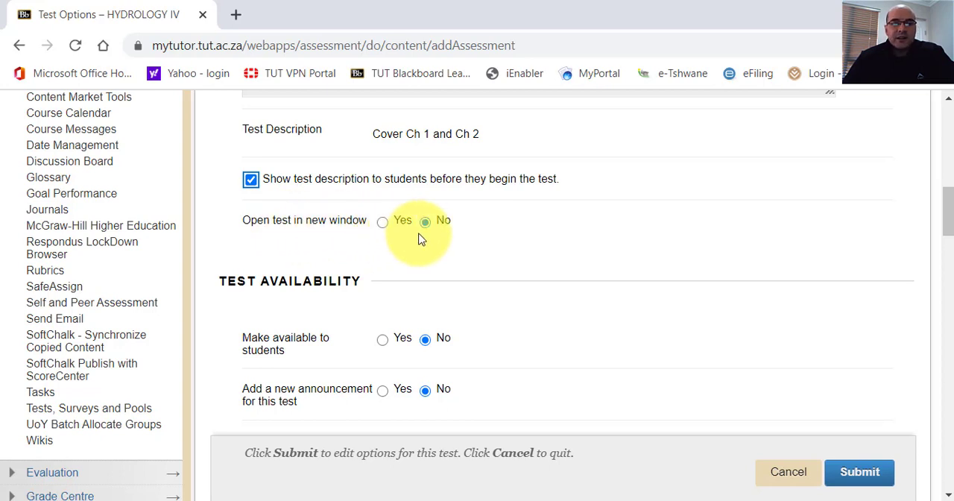
left_click_drag(944, 207, 949, 221)
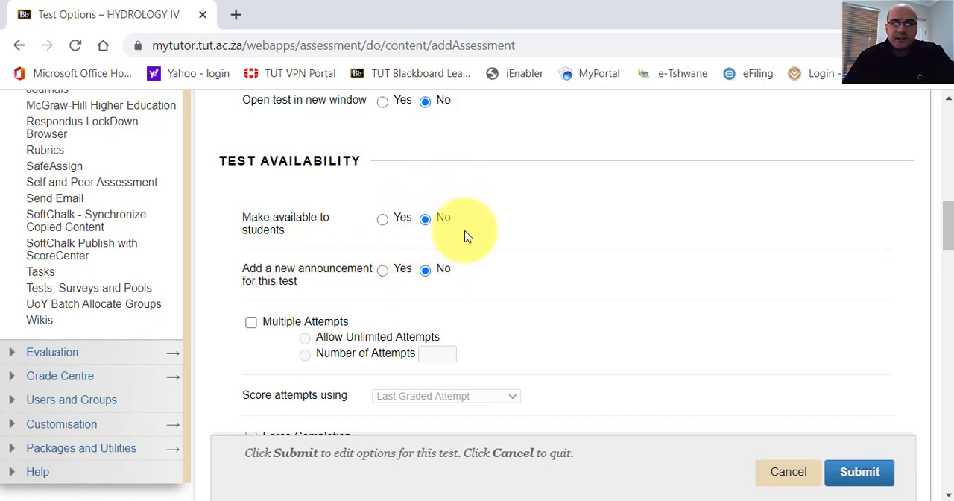
left_click_drag(945, 229, 950, 255)
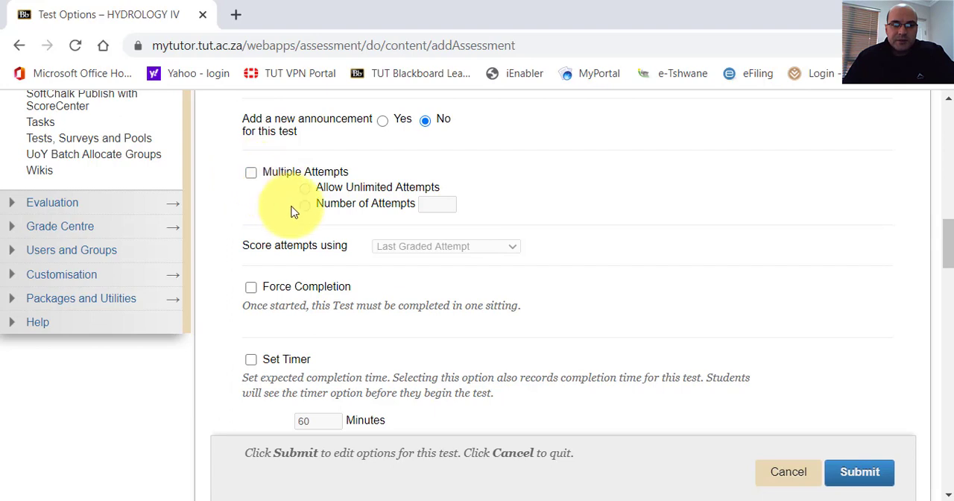
left_click(252, 291)
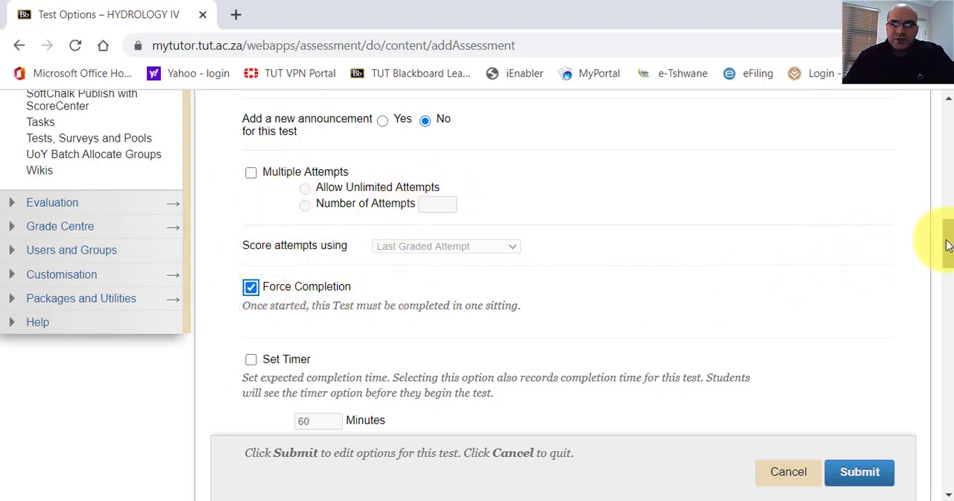
Enable the test timer with a limit of 1 minute and set Auto-Submit to ON.
left_click_drag(946, 245, 948, 261)
left_click(251, 251)
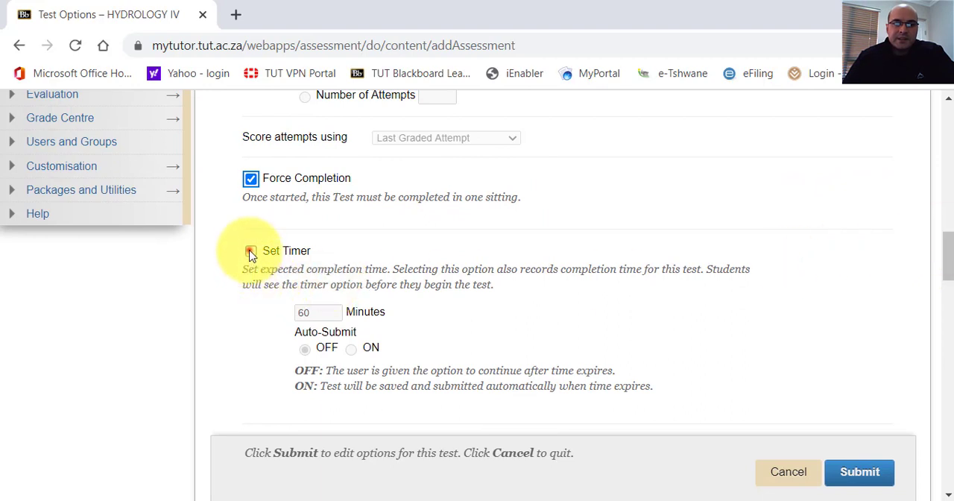
left_click_drag(316, 314, 280, 309)
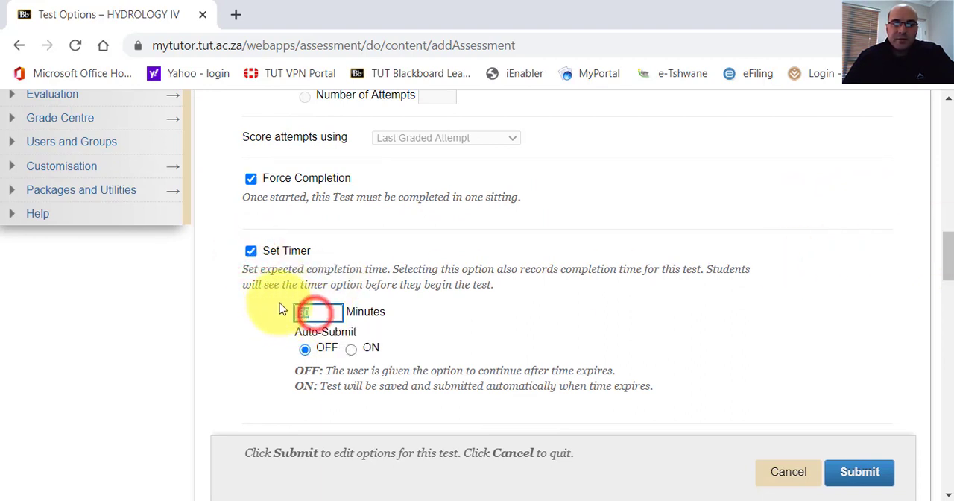
key("BackSpace")
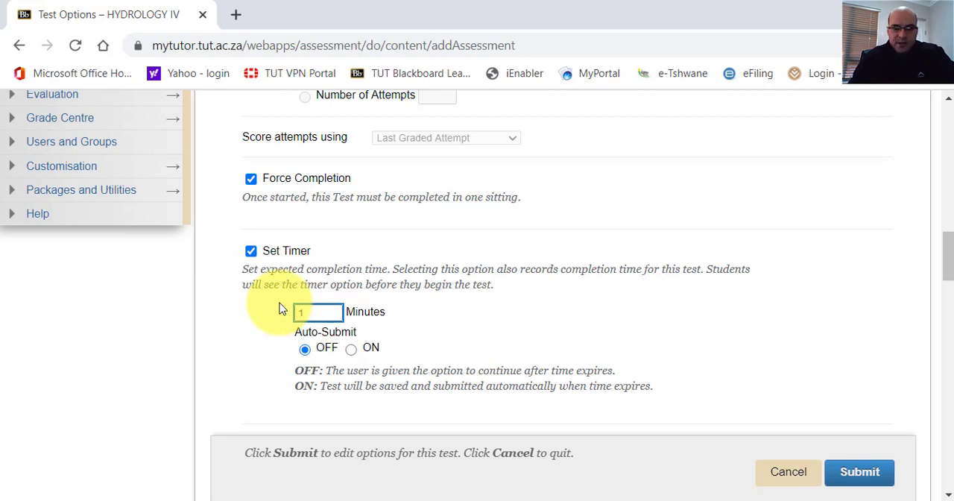
left_click(352, 349)
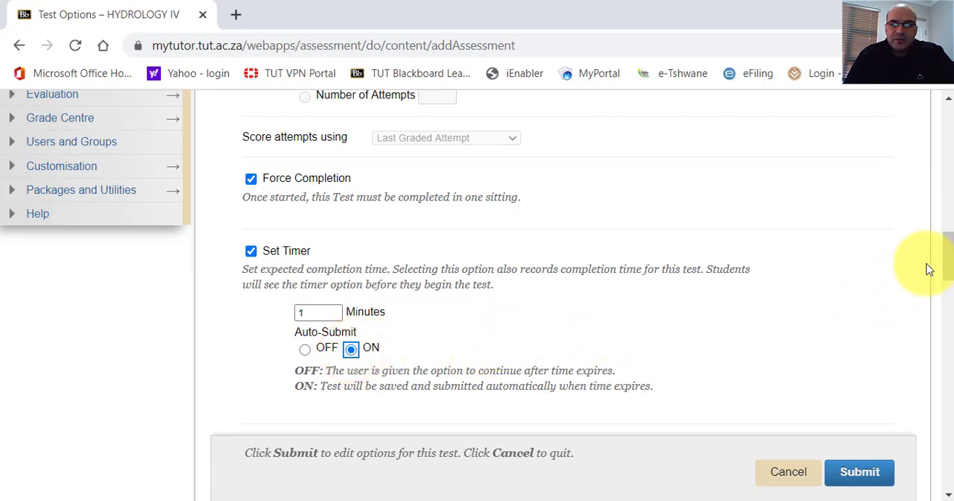
Enable the display window for the test, with Display After 26/08/2020 at 17:01 and Display Until 26/08/2020 at 17:35.
left_click_drag(945, 256, 948, 274)
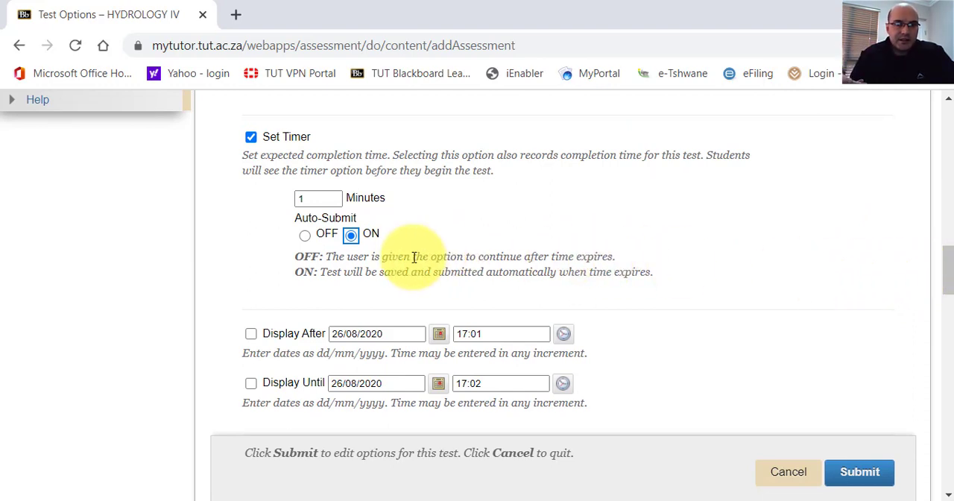
left_click_drag(948, 260, 949, 278)
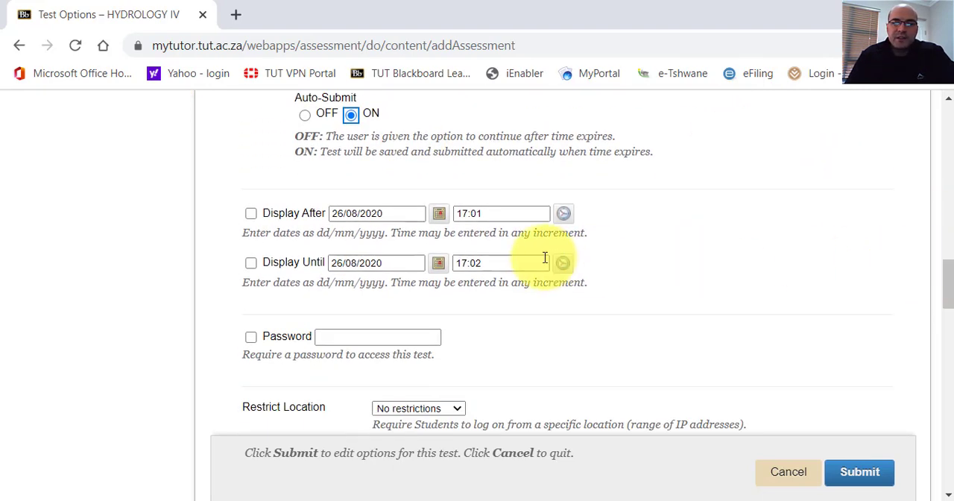
left_click(251, 214)
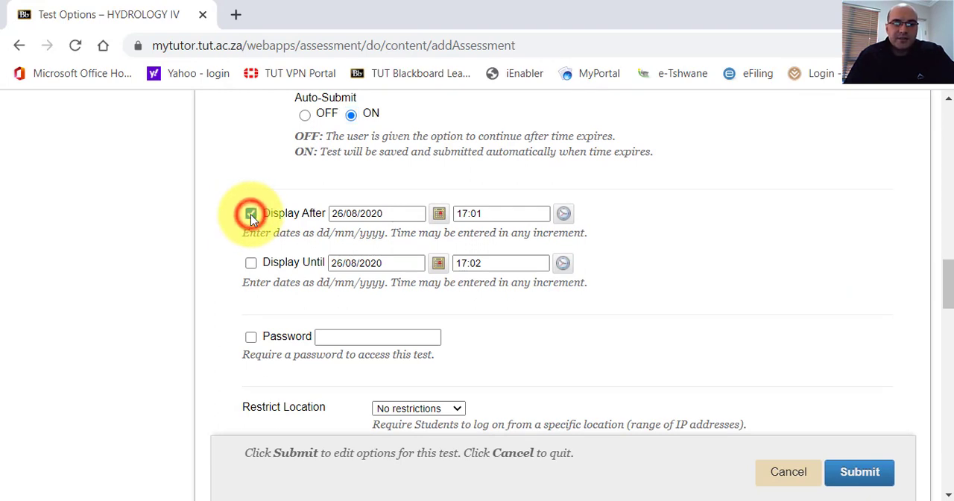
left_click(484, 214)
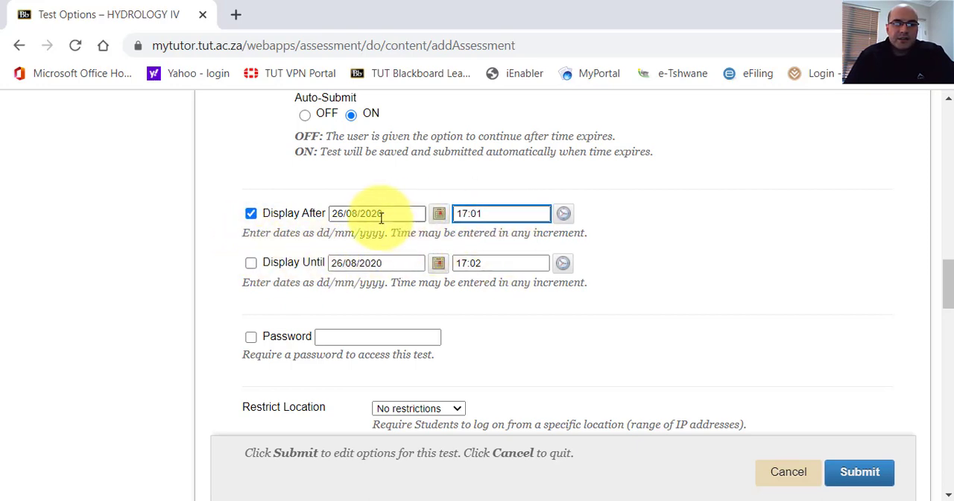
left_click(251, 264)
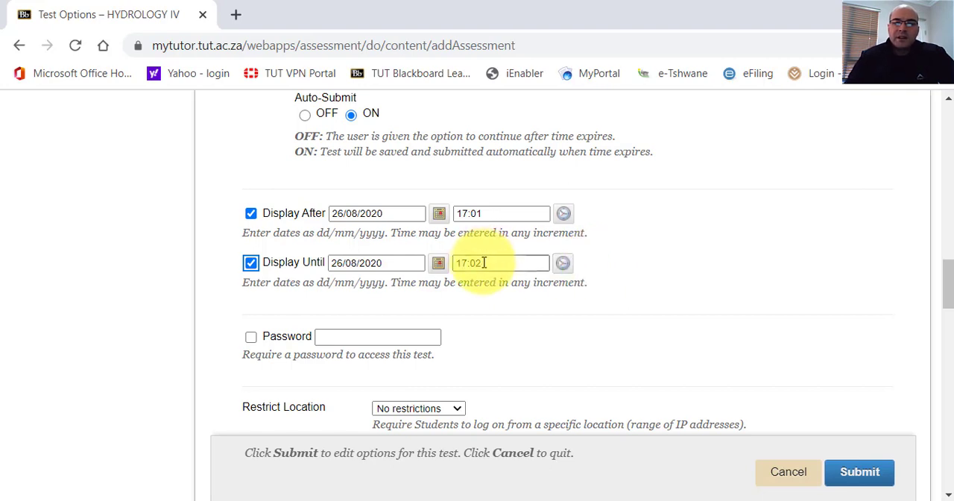
left_click(483, 264)
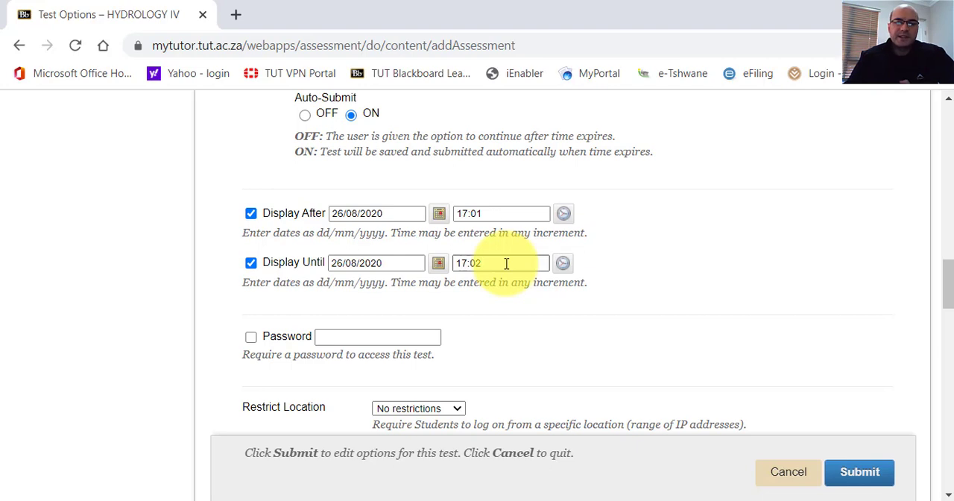
left_click(506, 263)
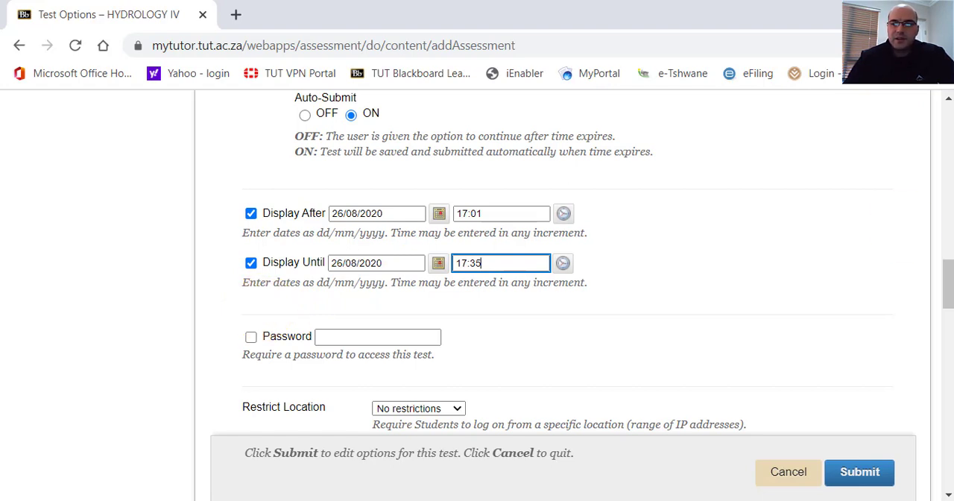
Examine the test's password requirement and the available Restrict Location choices.
left_click_drag(949, 277, 948, 291)
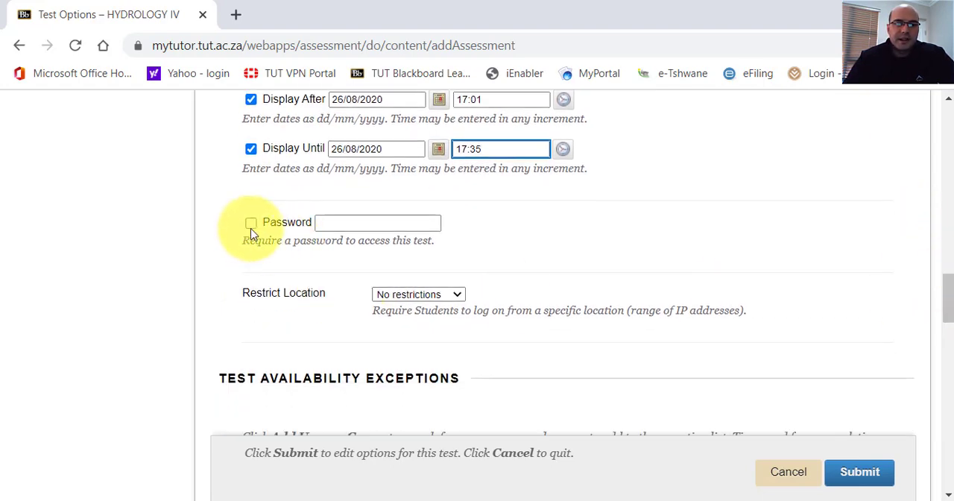
left_click_drag(949, 292, 950, 299)
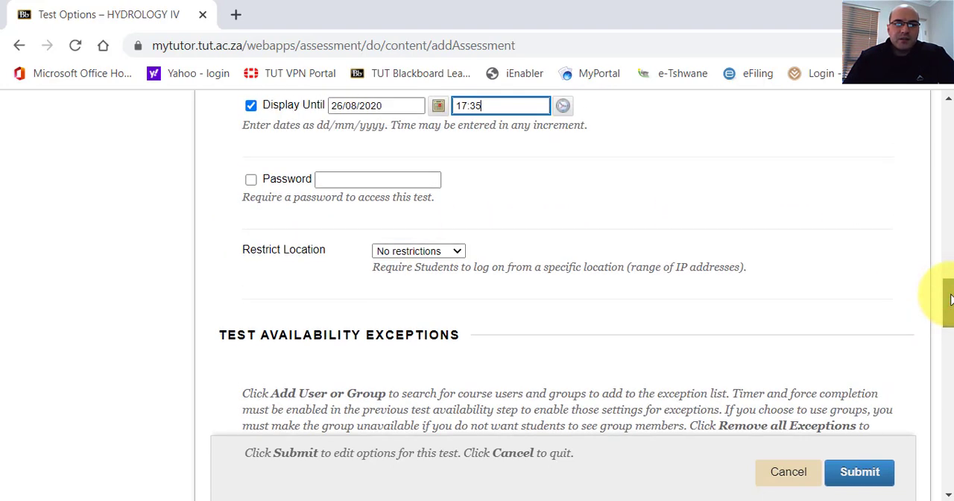
scroll(950, 300, "down", 1)
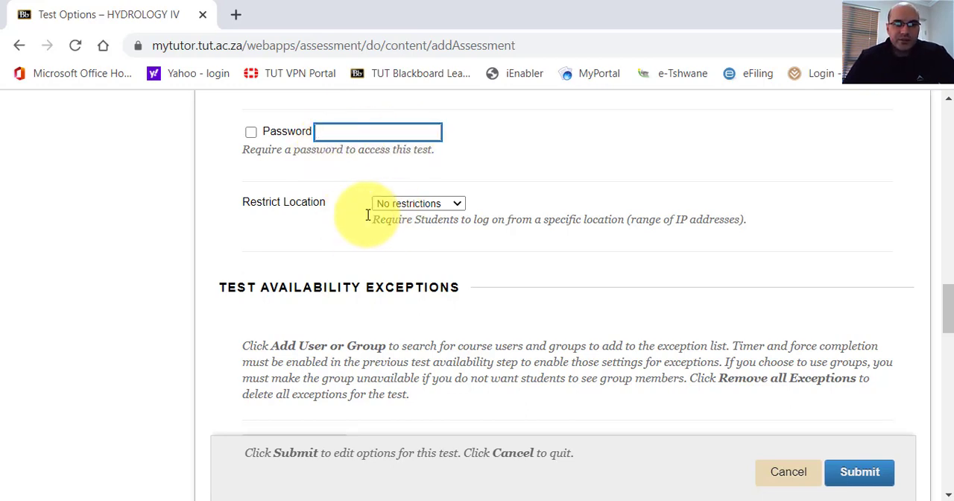
left_click_drag(947, 316, 948, 316)
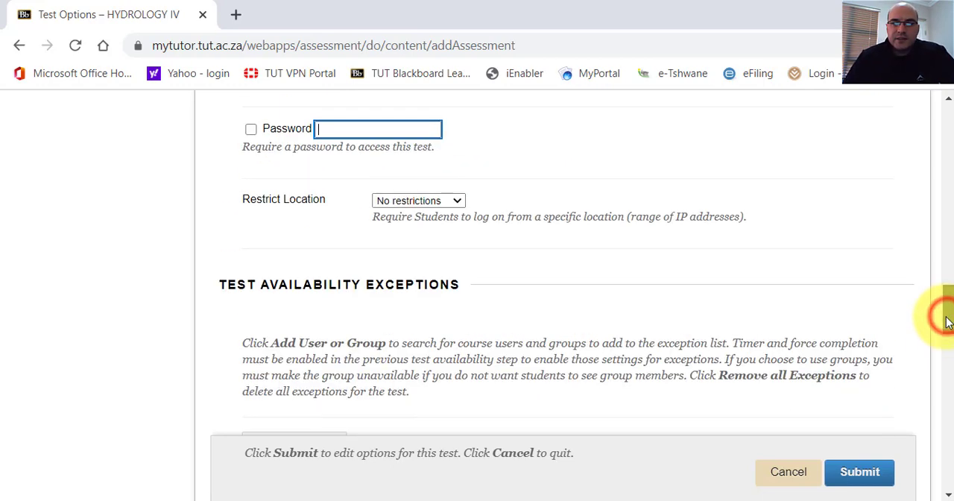
left_click(455, 203)
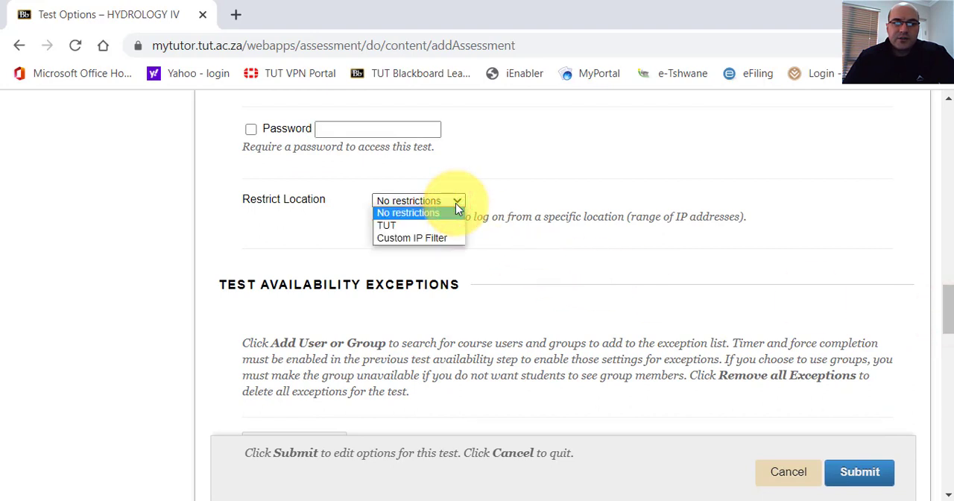
left_click(455, 203)
left_click(456, 203)
left_click(456, 203)
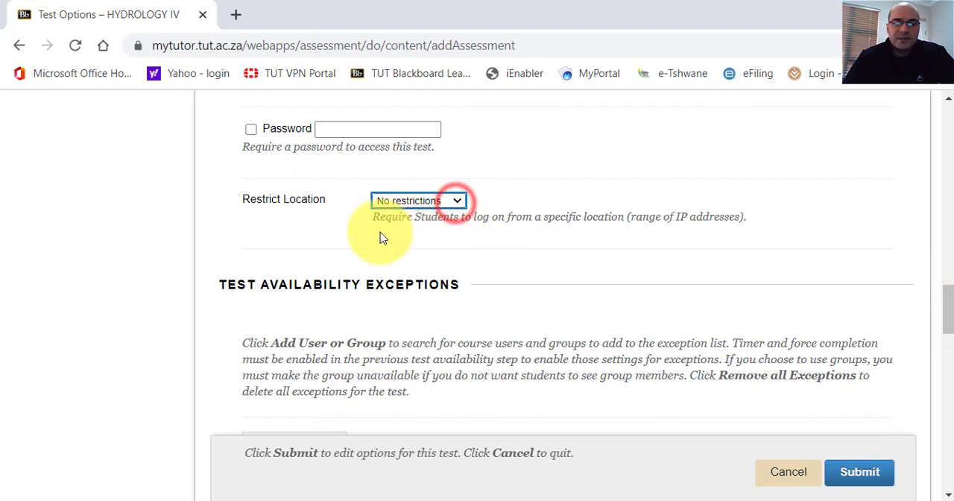
Set the test's due date to 26/08/2020 at 17:35 and block students from starting the test once it has passed.
left_click_drag(945, 300, 946, 316)
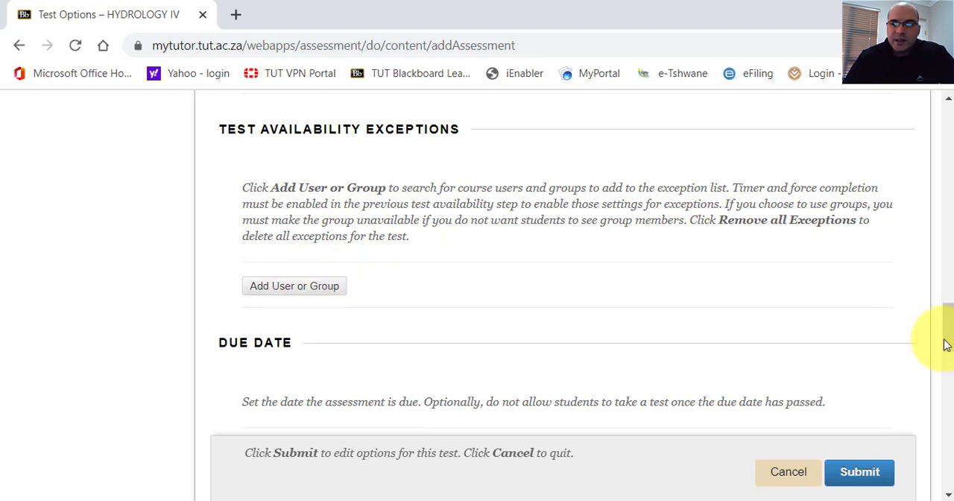
left_click_drag(949, 331, 945, 354)
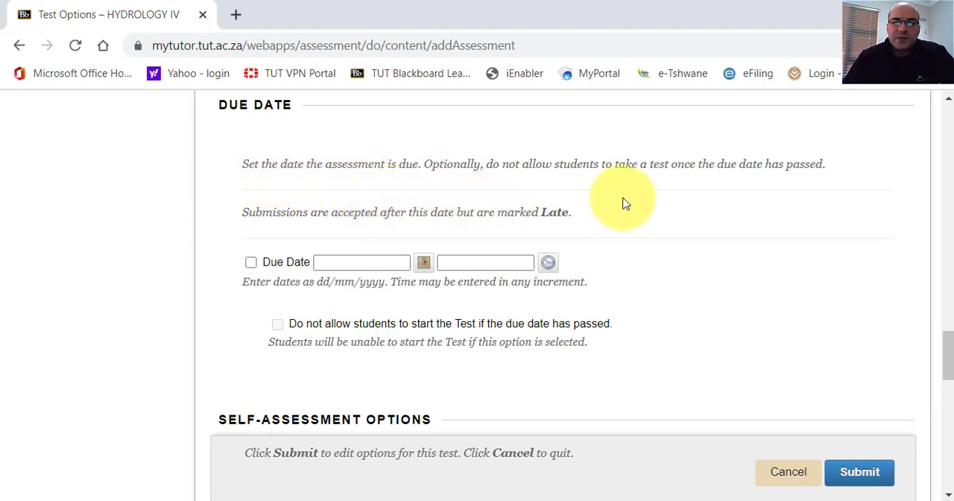
left_click(251, 263)
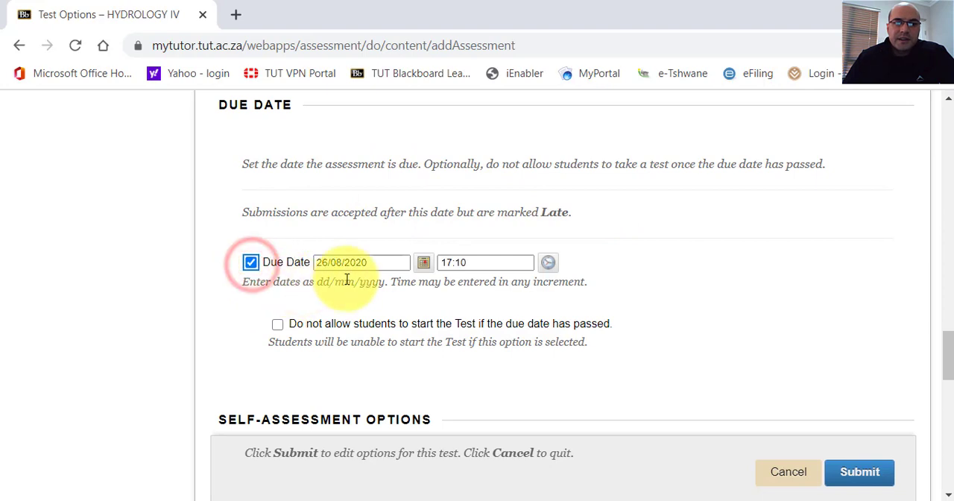
left_click(469, 264)
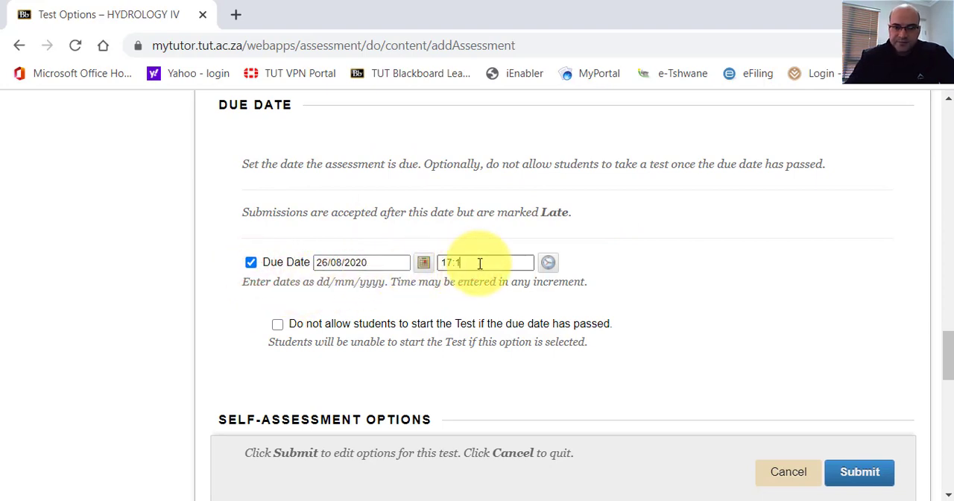
key("BackSpace")
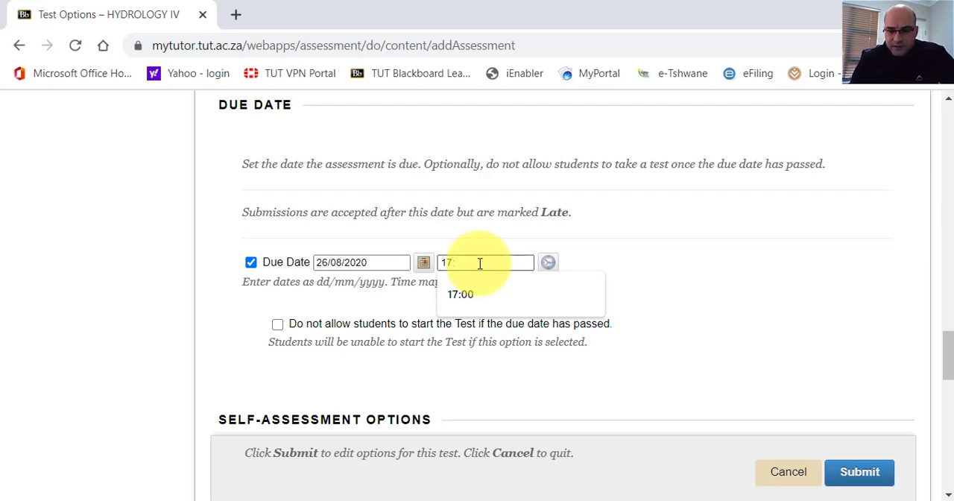
type("35")
left_click(480, 263)
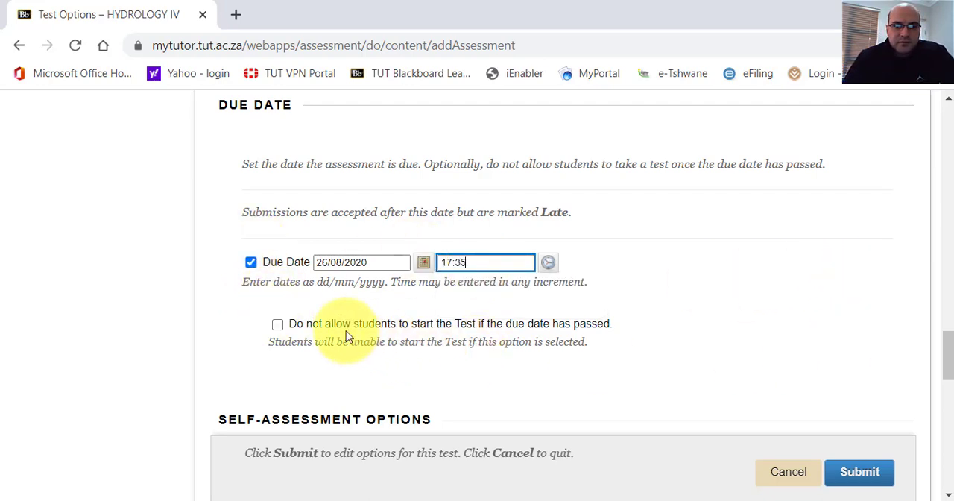
left_click(278, 326)
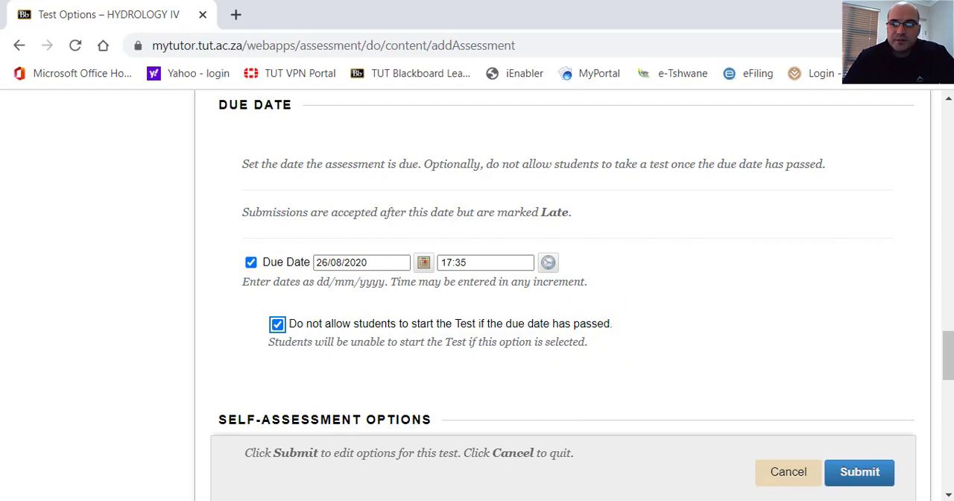
Exclude the test from the Grade Centre score calculations in the self-assessment options.
left_click_drag(950, 351, 950, 386)
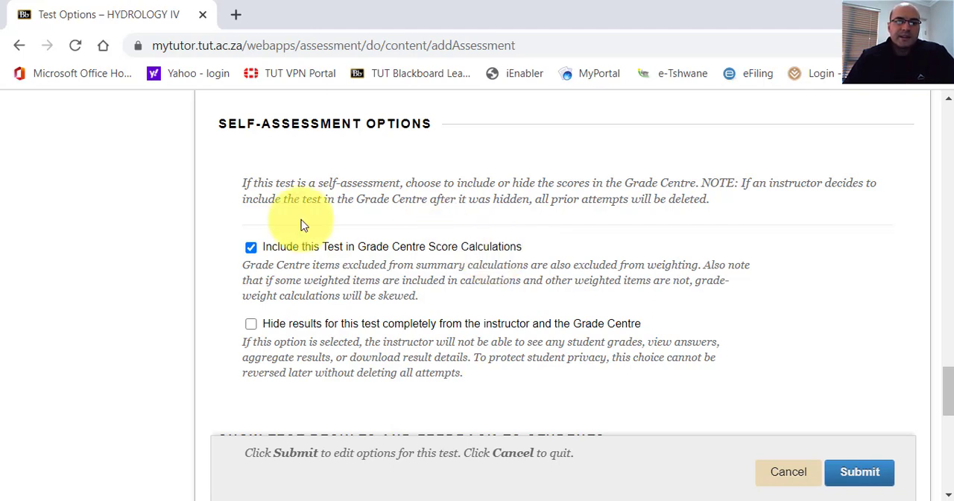
left_click(251, 249)
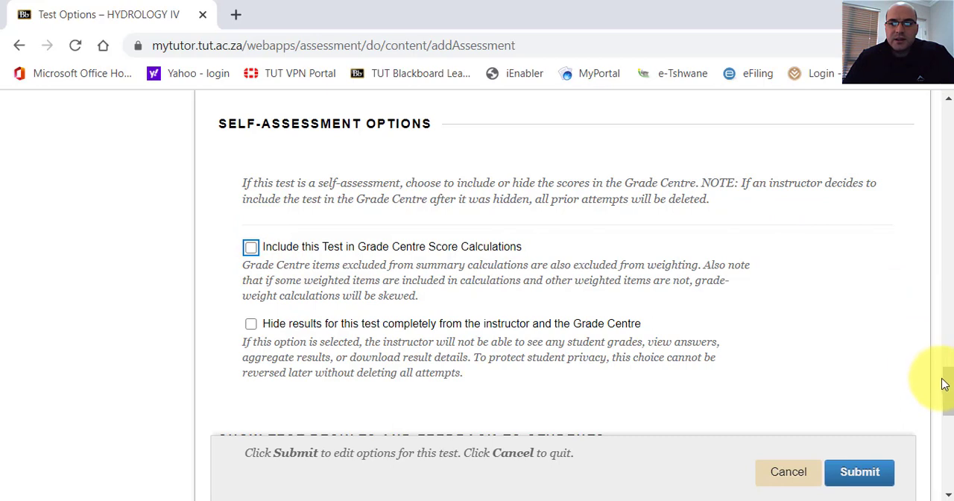
left_click_drag(947, 388, 948, 390)
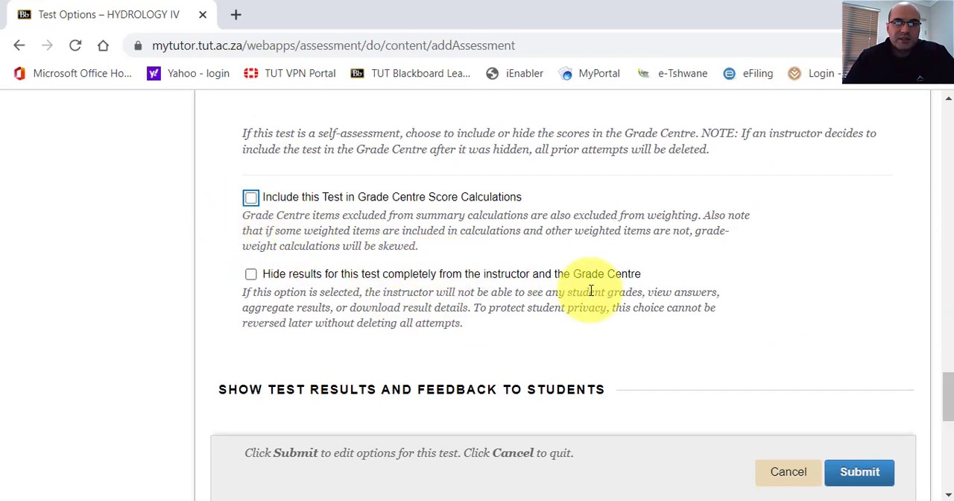
Set the first rule for showing test results and feedback to students to After Due Date.
left_click_drag(950, 393, 950, 409)
scroll(939, 414, "down", 2)
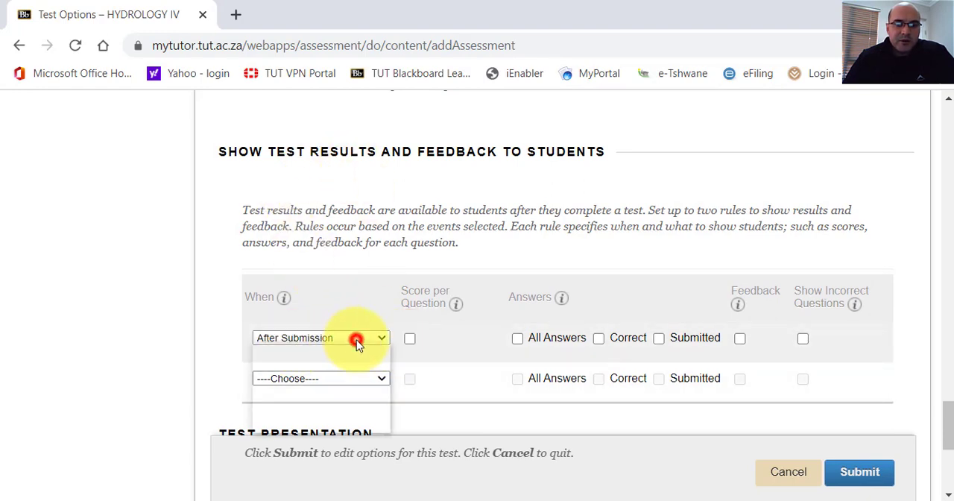
left_click(304, 403)
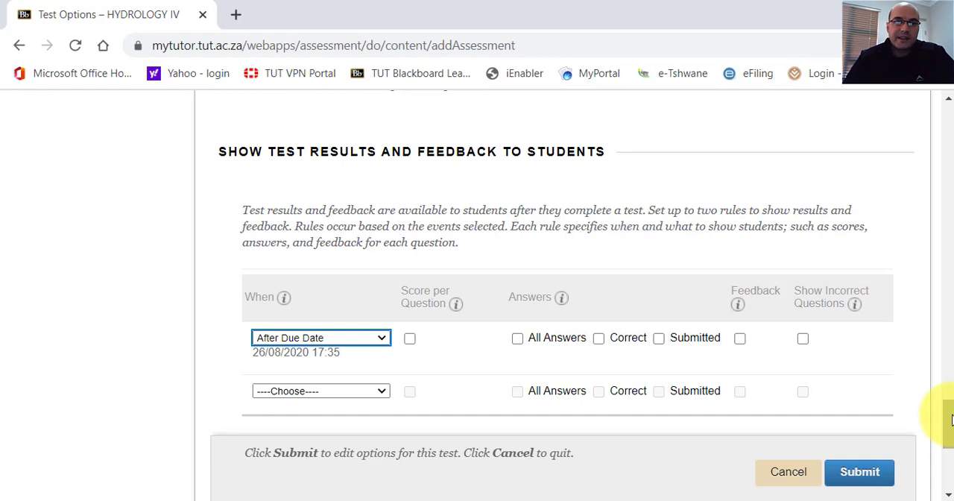
Turn on Randomise Questions for each test attempt and submit the test options.
mouse_move(951, 420)
left_mouse_down()
mouse_move(950, 408)
mouse_move(952, 431)
left_mouse_up()
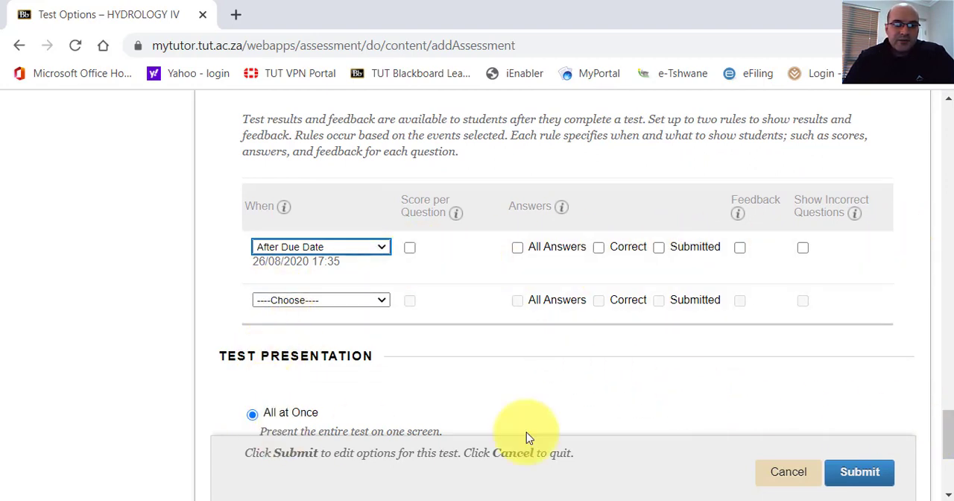
left_click_drag(947, 424, 942, 447)
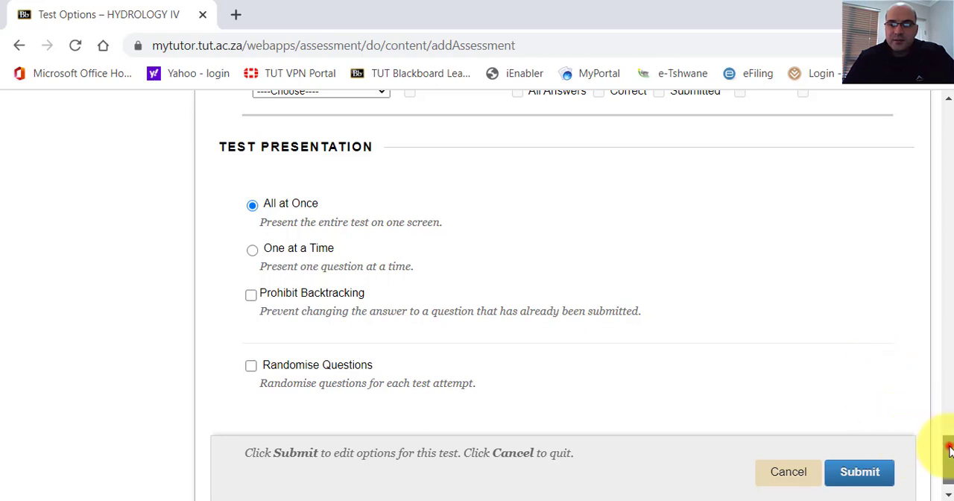
left_click_drag(949, 450, 941, 455)
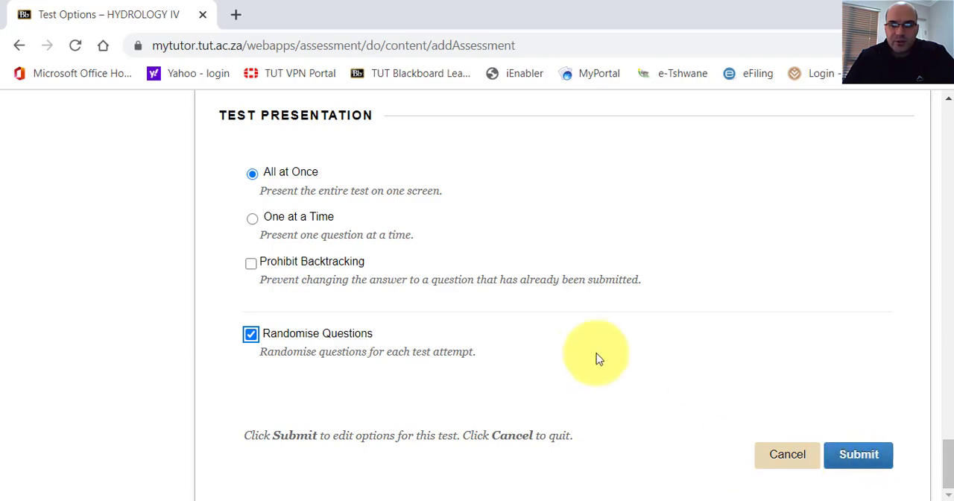
scroll(602, 359, "up", 20)
scroll(605, 361, "down", 5)
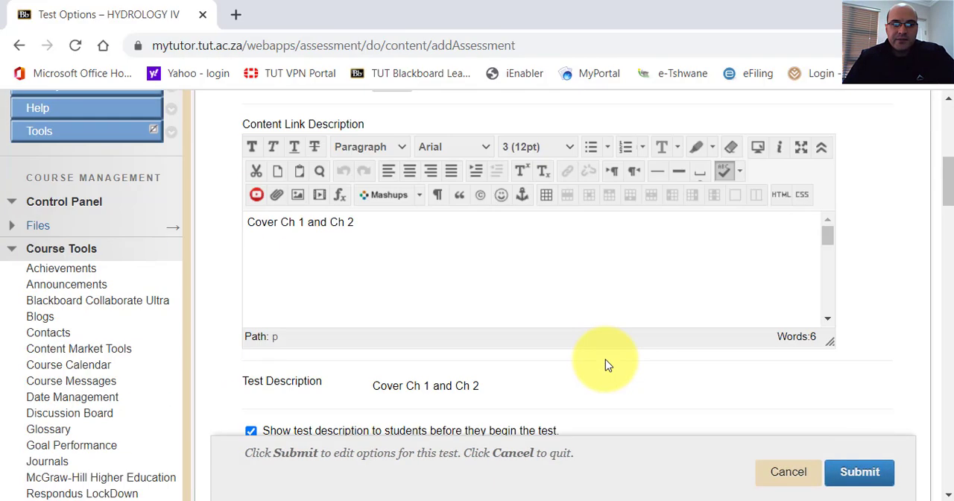
scroll(605, 360, "down", 15)
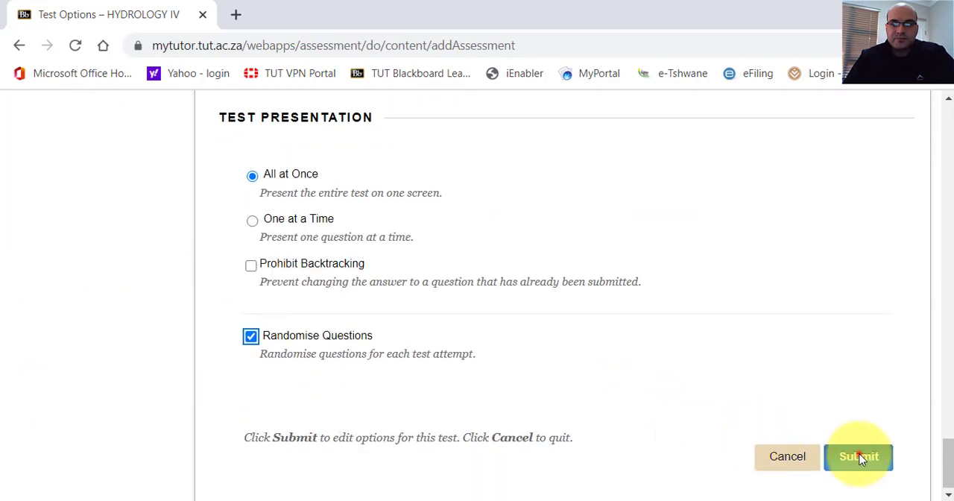
left_click(862, 459)
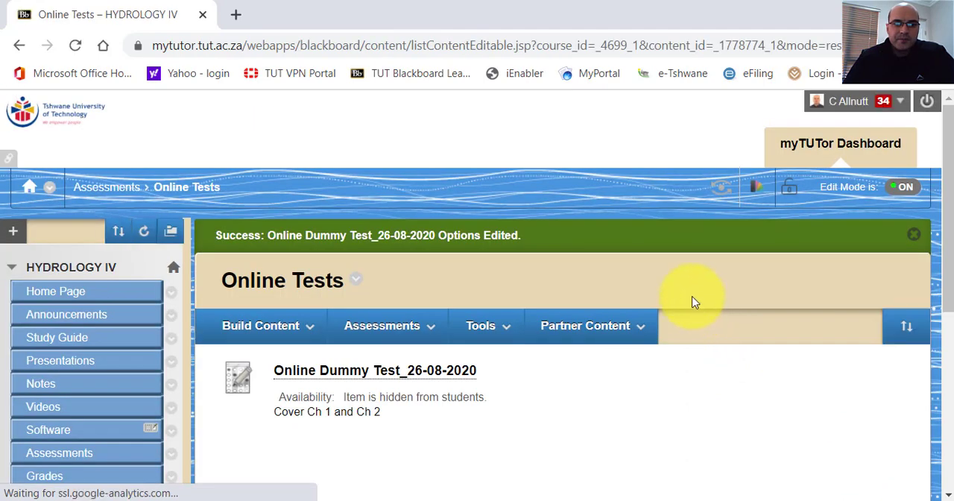
Open Online Dummy Test_26-08-2020 for editing and examine the question sets on its test canvas.
left_click(384, 326)
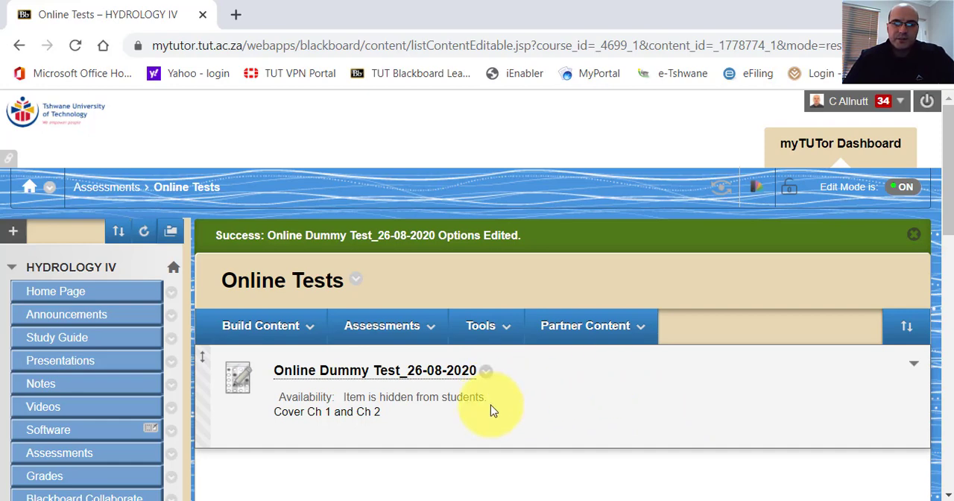
scroll(520, 400, "down", 5)
scroll(517, 398, "up", 5)
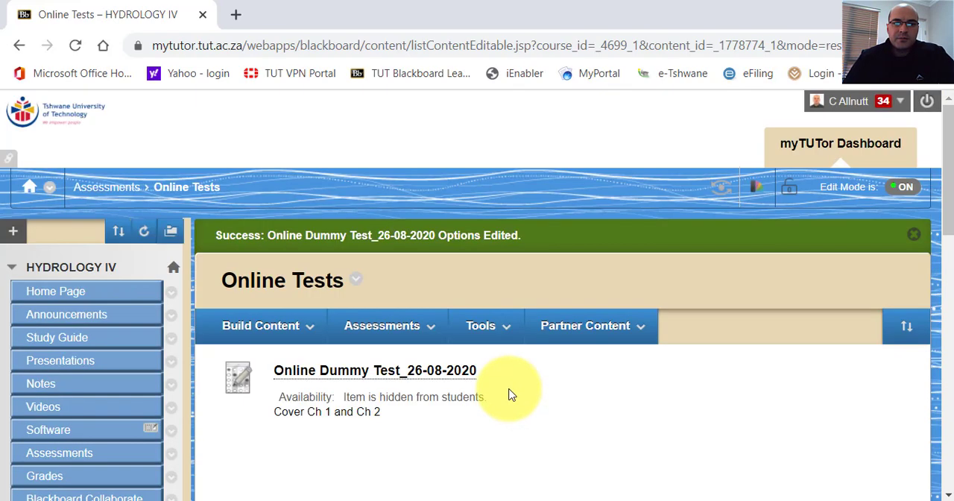
left_click(486, 373)
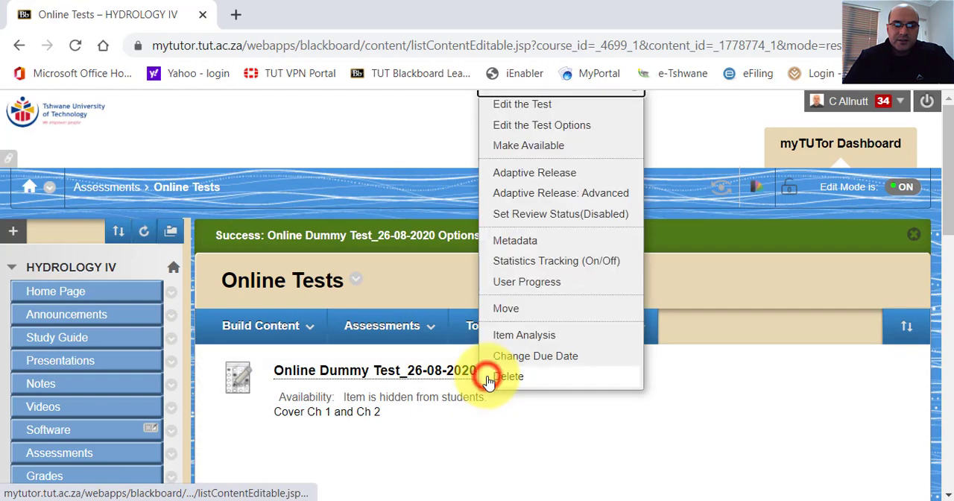
left_click(518, 106)
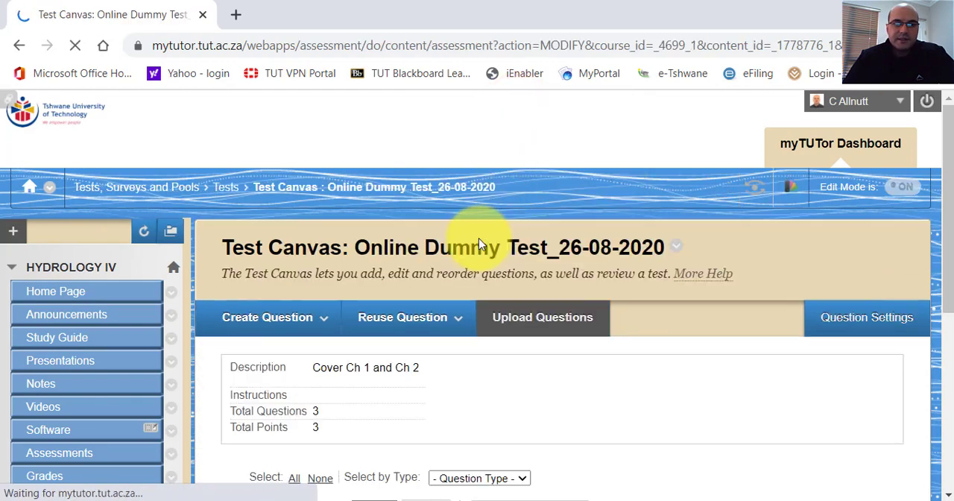
scroll(457, 284, "down", 15)
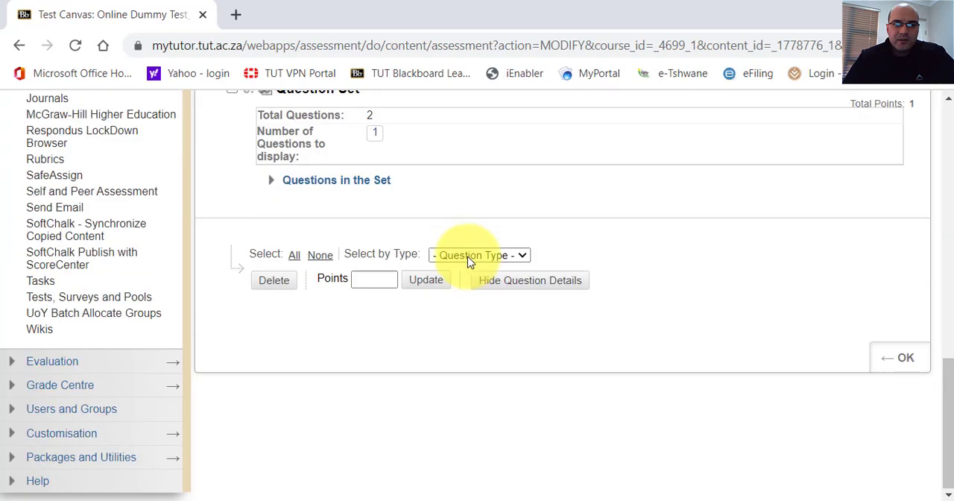
scroll(489, 263, "up", 15)
scroll(488, 262, "down", 5)
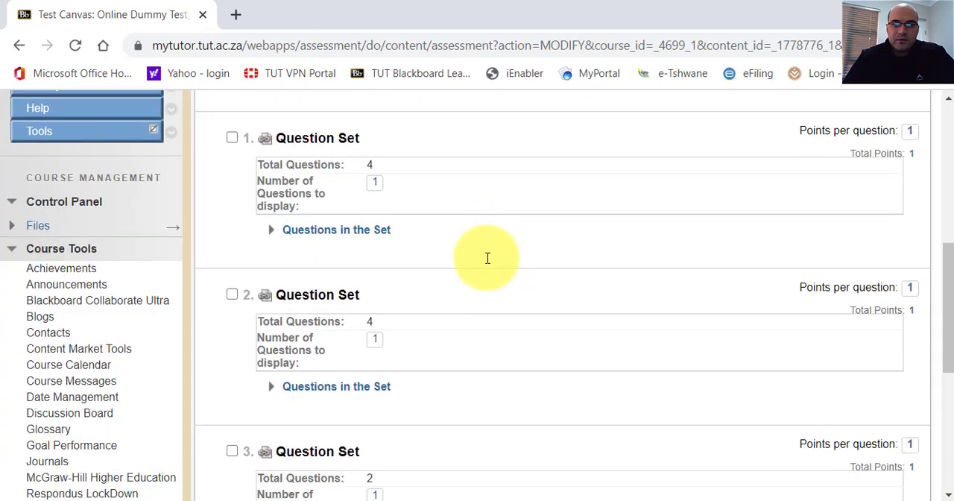
scroll(488, 262, "up", 1)
scroll(488, 263, "up", 3)
scroll(481, 254, "down", 1)
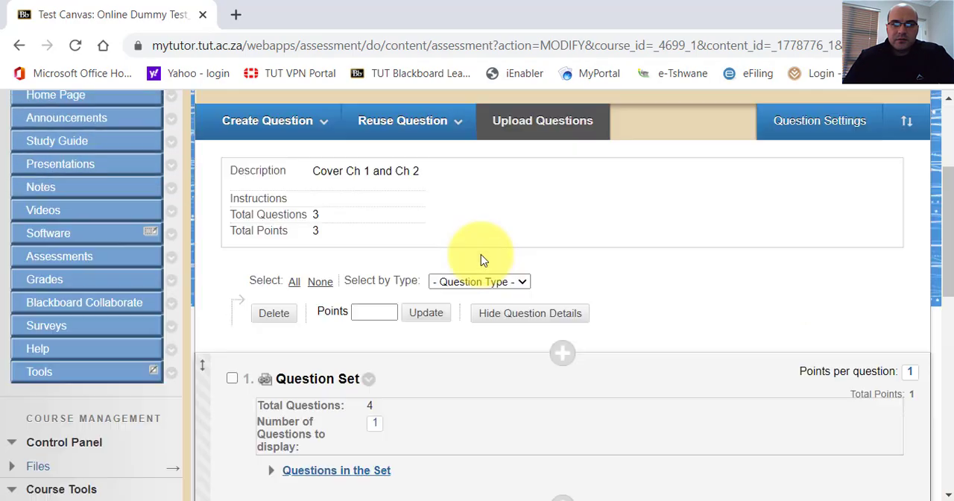
scroll(481, 253, "up", 3)
left_click(430, 328)
scroll(543, 258, "down", 8)
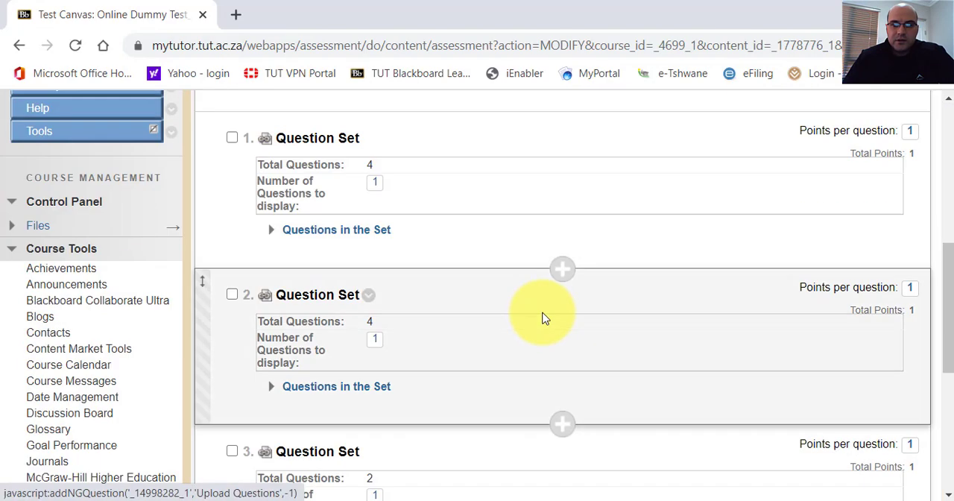
scroll(526, 316, "down", 6)
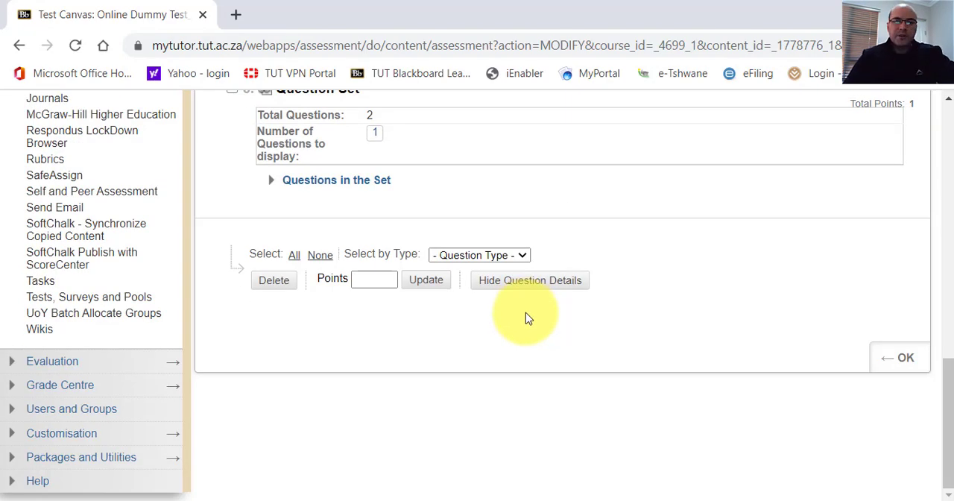
Look at the options for reusing questions in the test and return to the Online Tests folder.
scroll(526, 312, "up", 10)
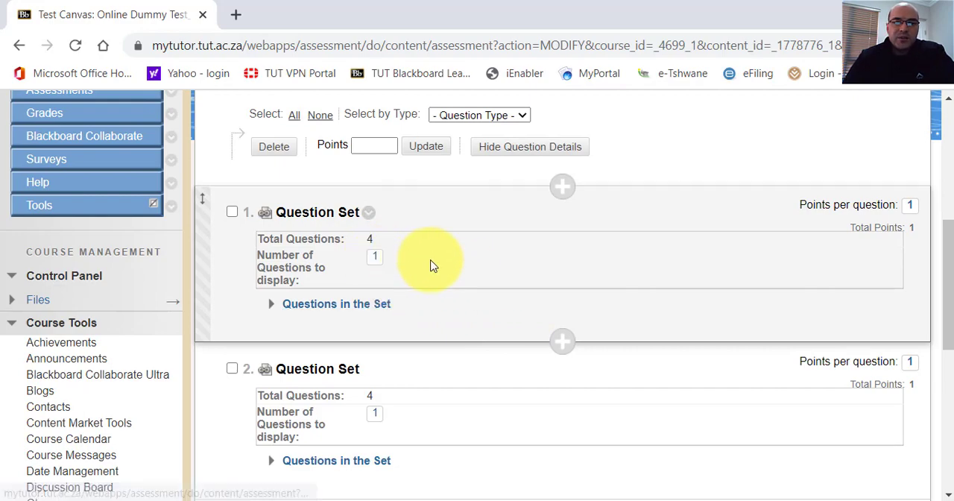
scroll(433, 264, "up", 5)
scroll(437, 262, "down", 15)
scroll(443, 281, "up", 15)
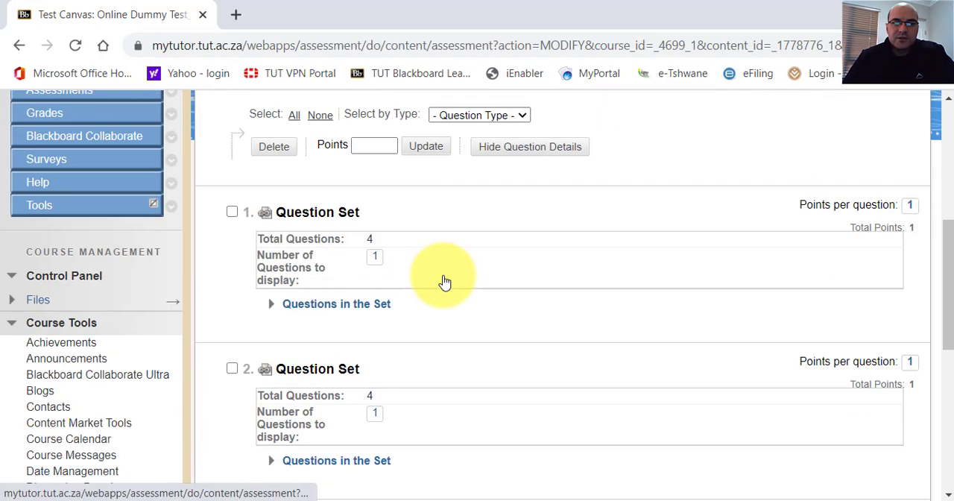
left_click(437, 316)
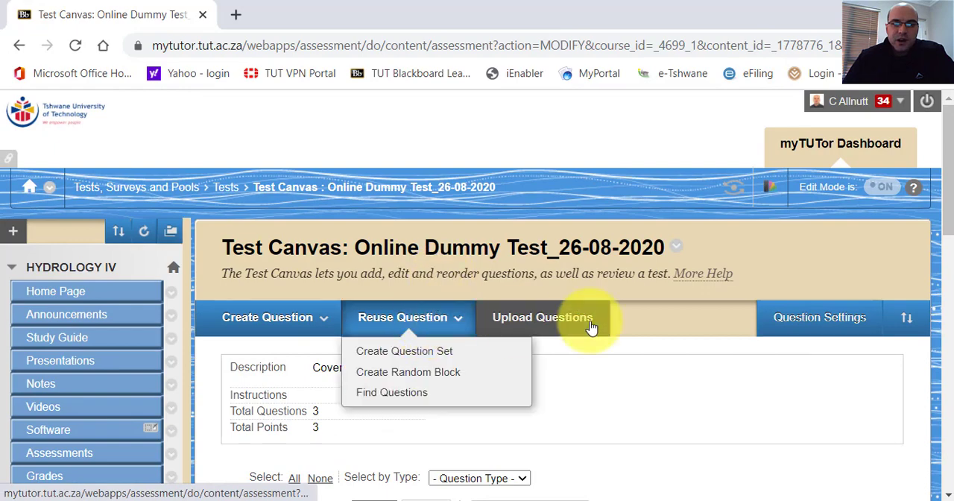
scroll(575, 322, "down", 1)
scroll(575, 322, "down", 15)
left_click(906, 359)
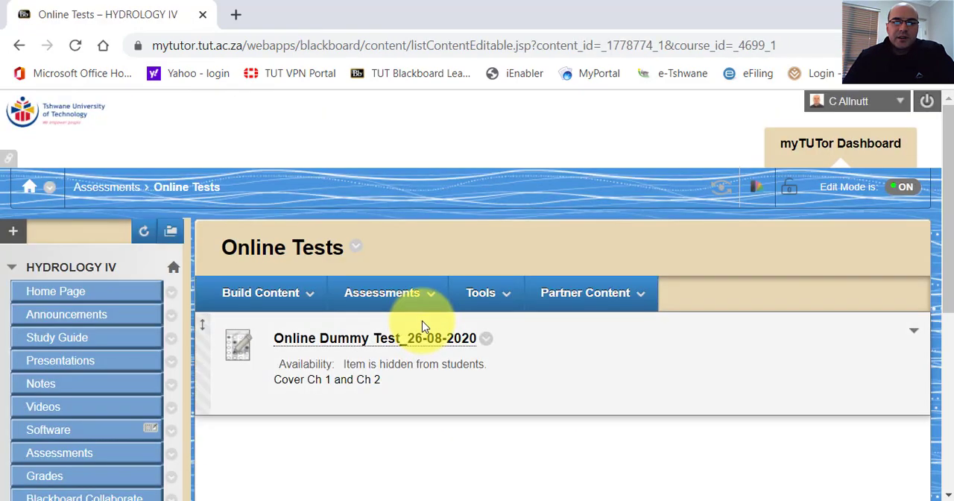
left_click(409, 294)
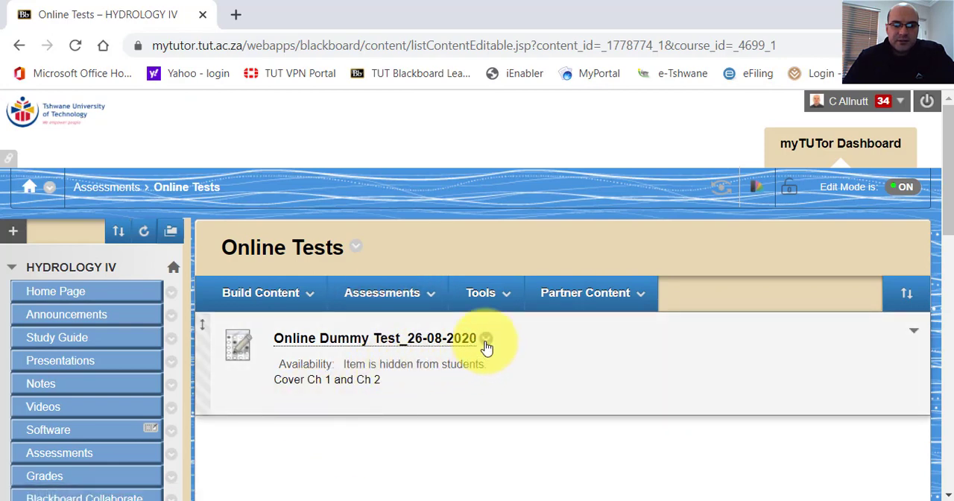
Open the test options of Online Dummy Test_26-08-2020, review the description, availability, feedback and presentation settings, and leave without submitting.
left_click(485, 342)
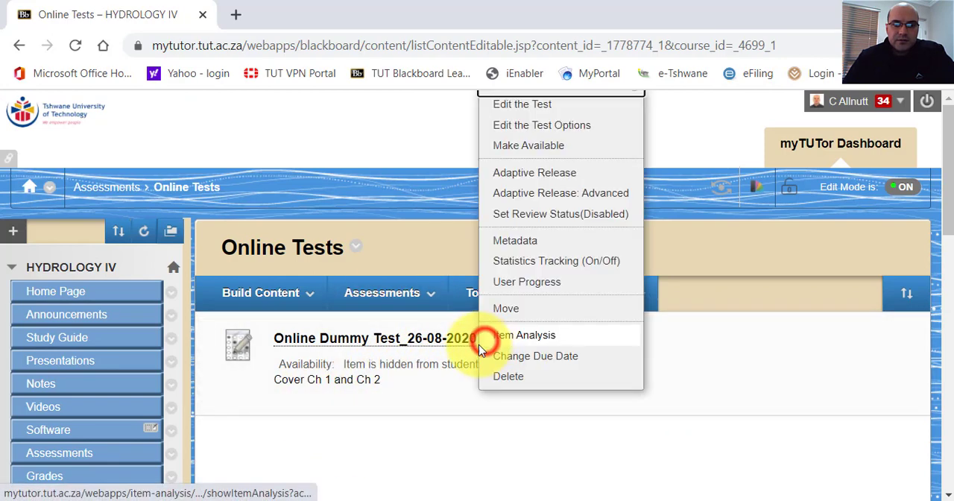
left_click(530, 129)
mouse_move(481, 293)
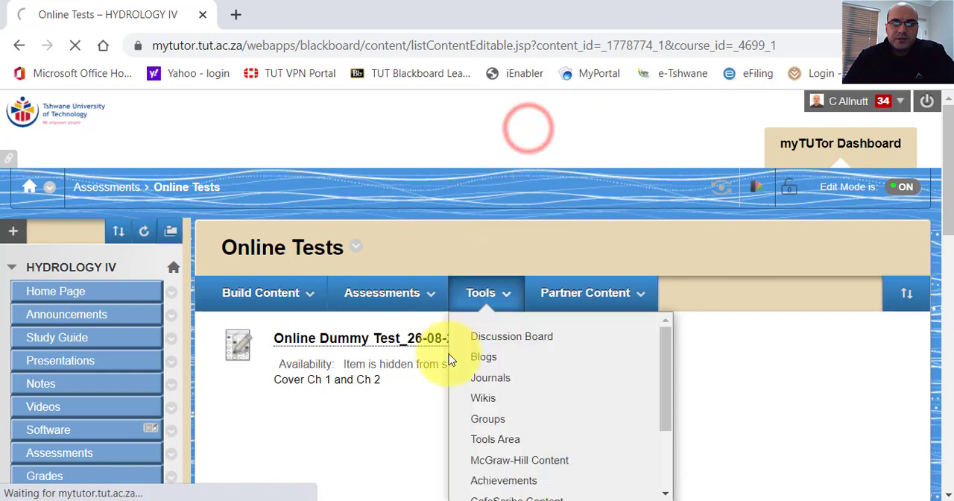
scroll(440, 351, "down", 4)
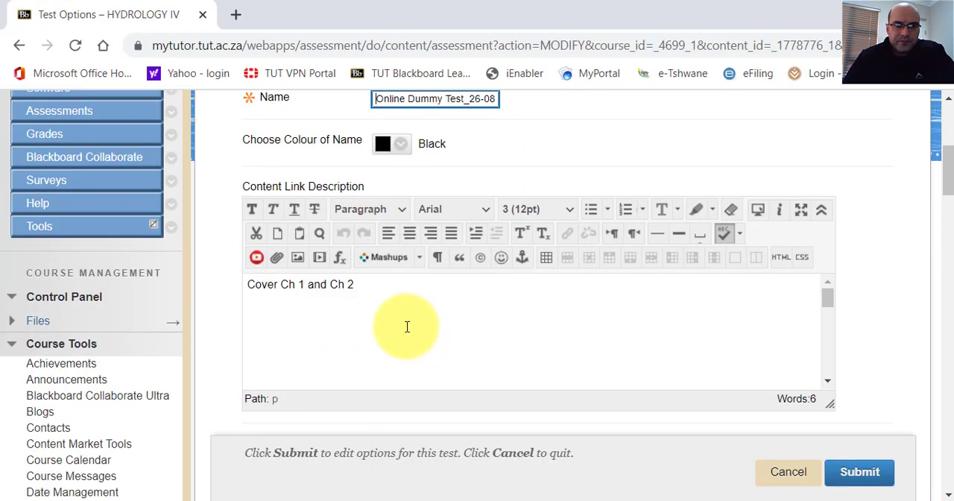
scroll(419, 321, "down", 15)
scroll(423, 327, "up", 8)
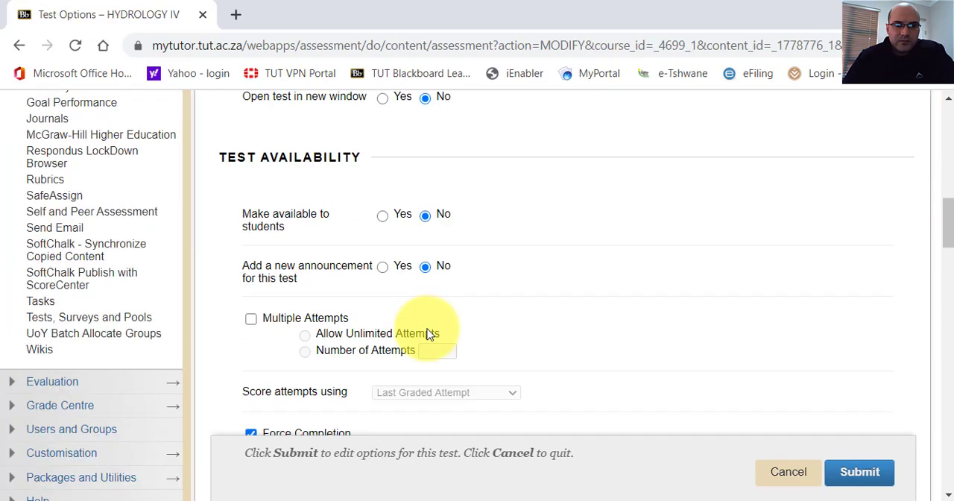
left_click_drag(949, 237, 943, 184)
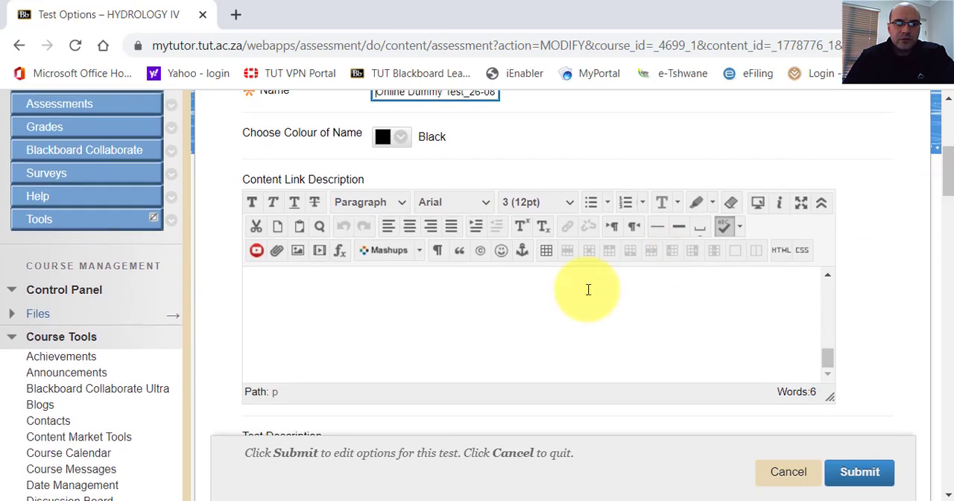
left_click(301, 290)
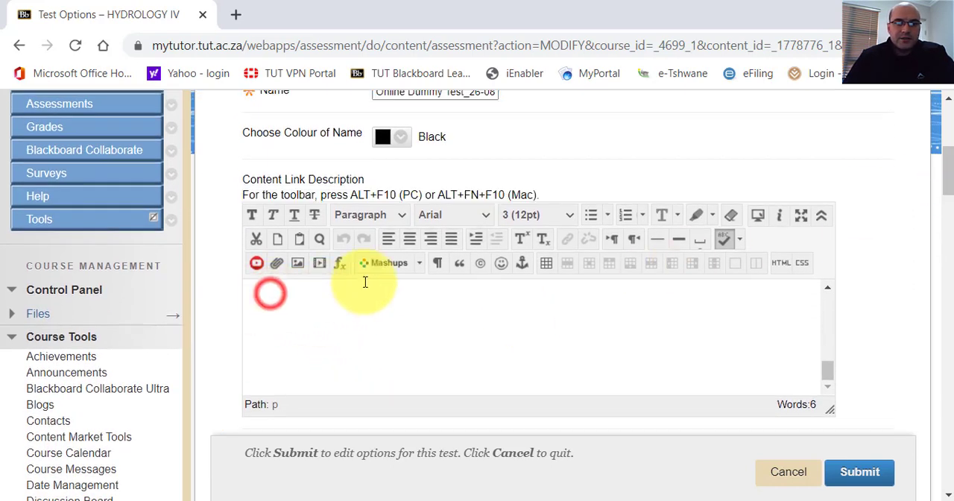
left_click_drag(950, 175, 950, 234)
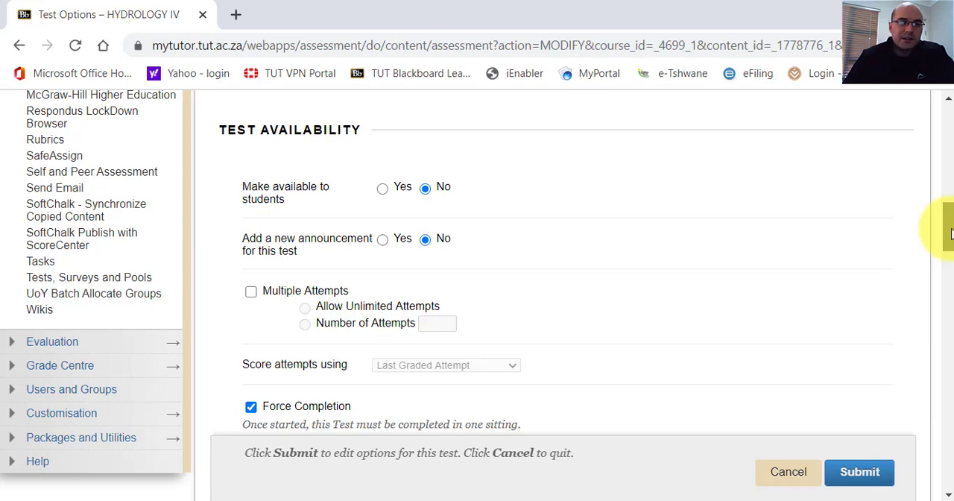
left_click_drag(950, 234, 924, 452)
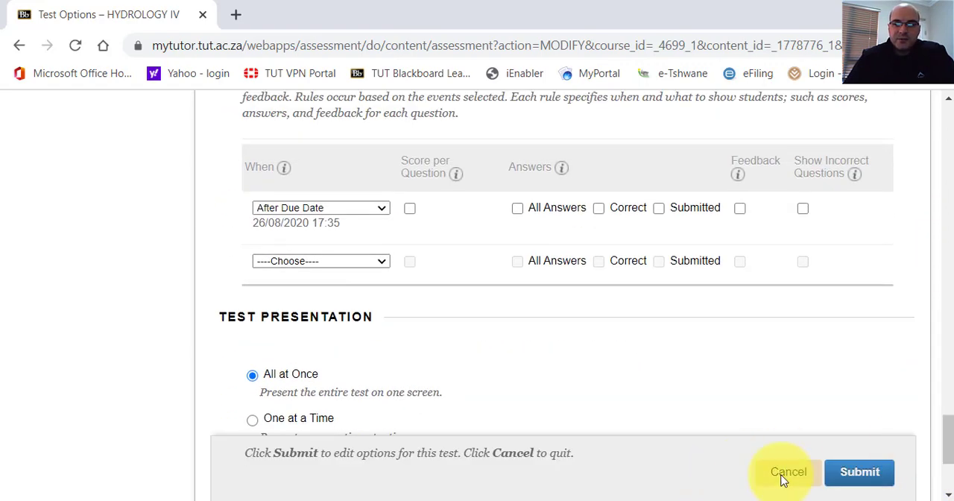
left_click(782, 474)
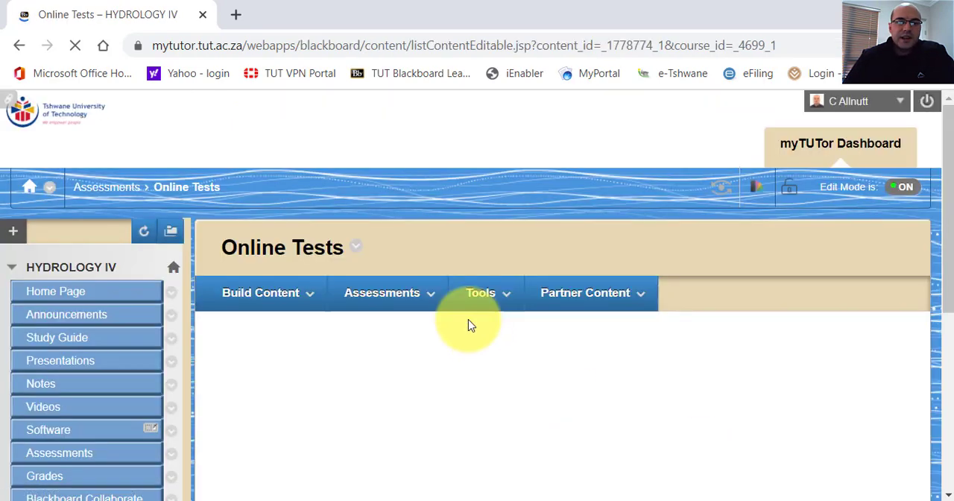
Bring up the available editing actions for Online Dummy Test_26-08-2020 in the Online Tests folder.
left_click(381, 293)
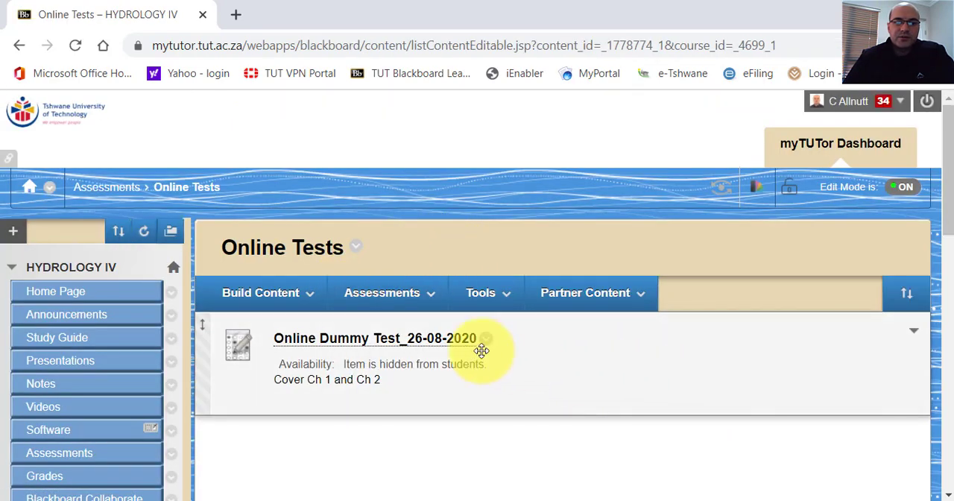
left_click(486, 341)
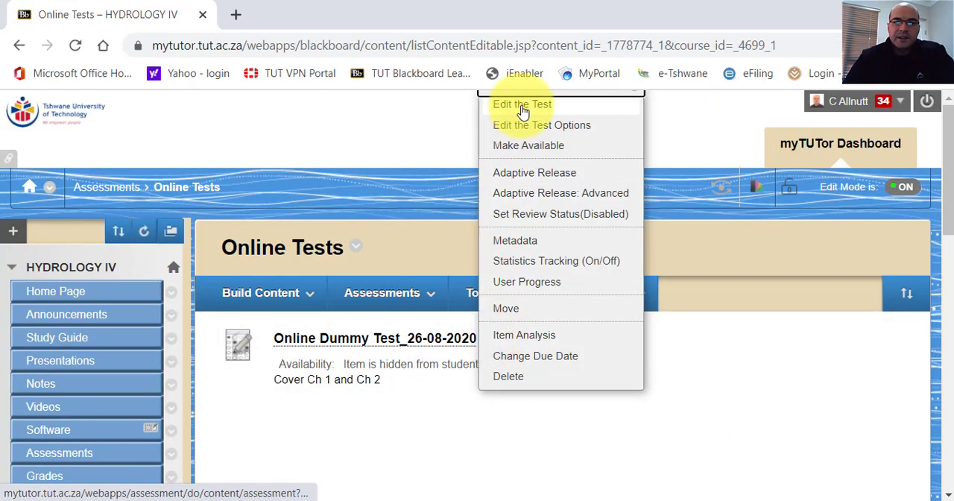
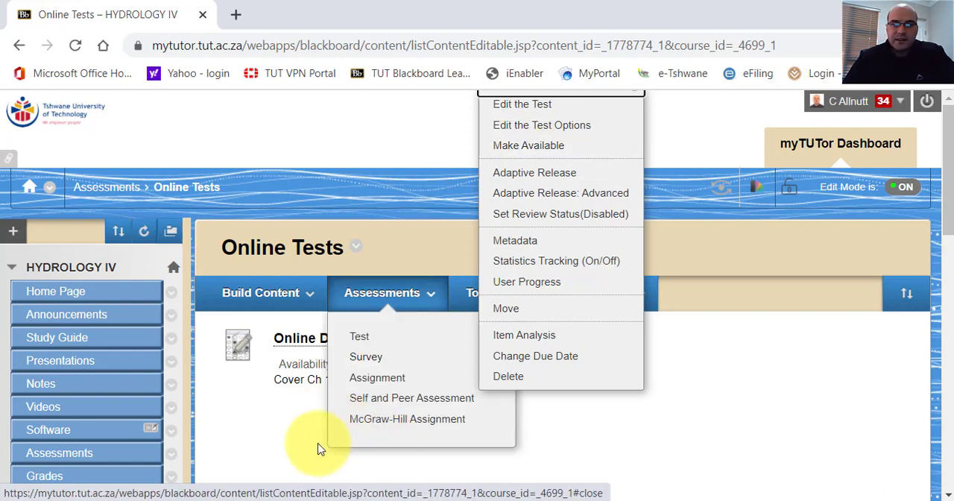
Make Online Dummy Test_26-08-2020 available to students and recheck its editing actions in the Online Tests folder.
left_click(281, 438)
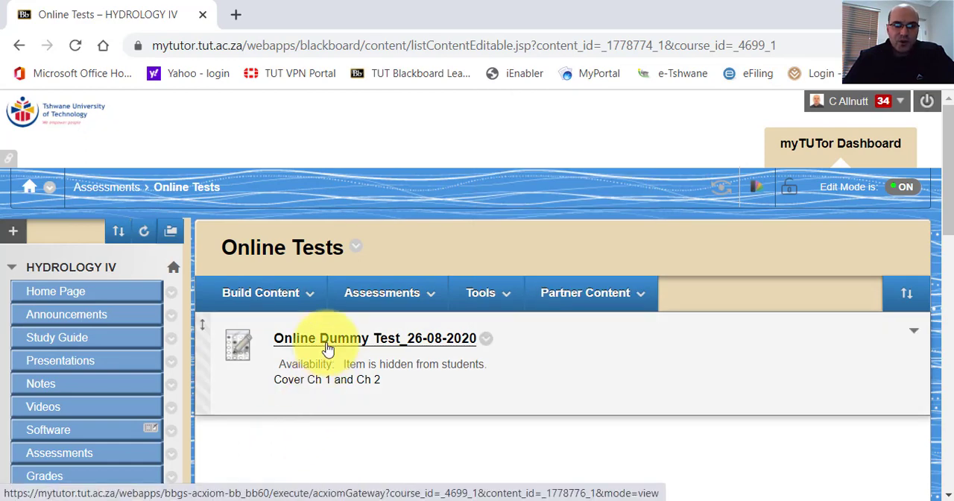
left_click(486, 339)
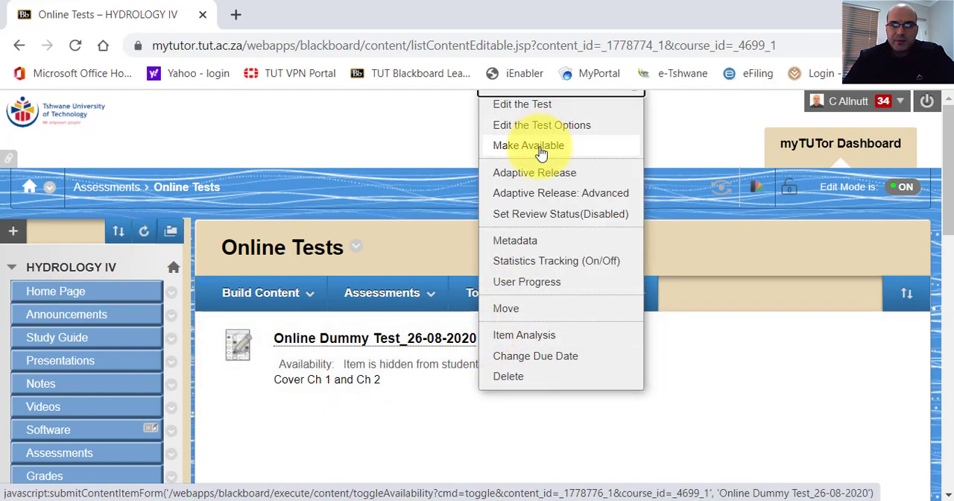
left_click(541, 153)
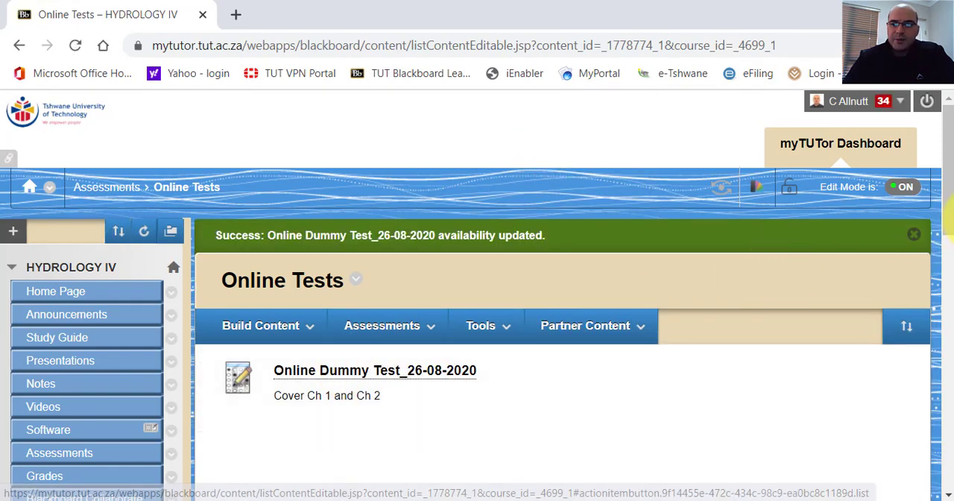
scroll(949, 205, "down", 2)
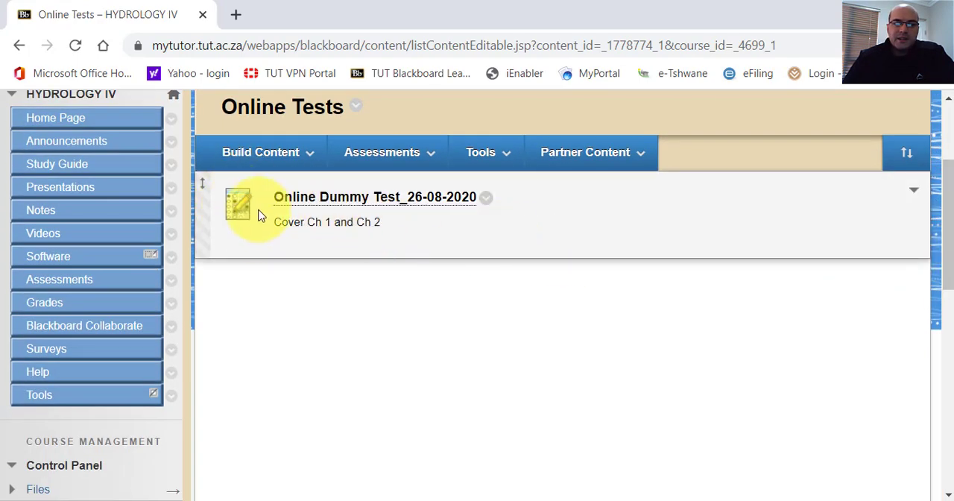
left_click(485, 198)
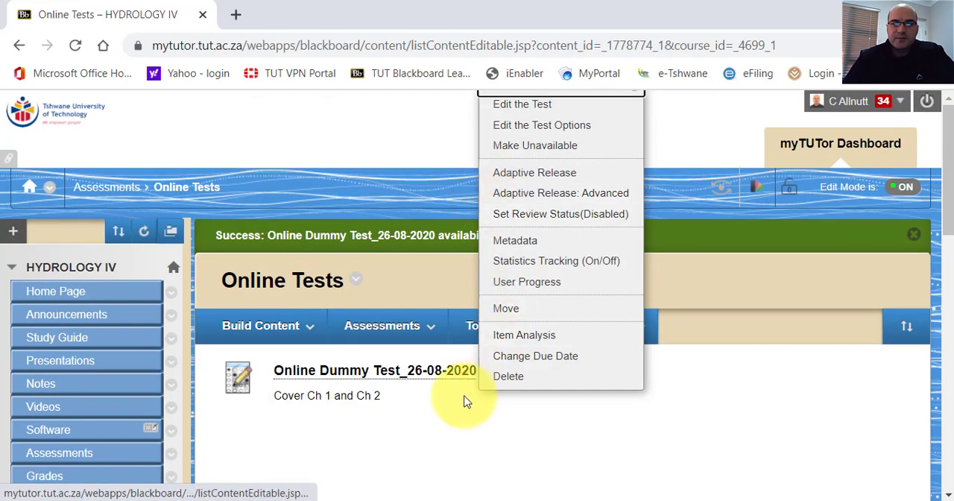
left_click(383, 459)
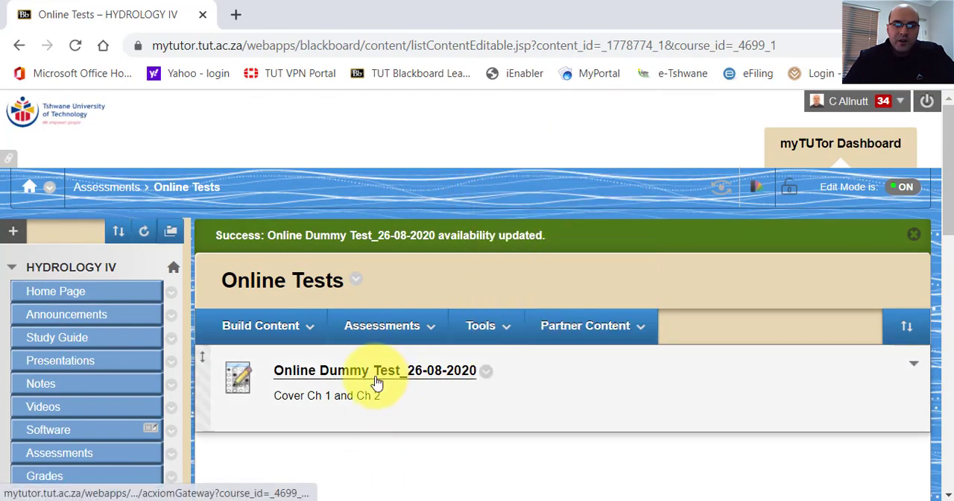
Open the start page of Online Dummy Test_26-08-2020 and review its description, time limit, force completion and due date instructions.
left_click(372, 378)
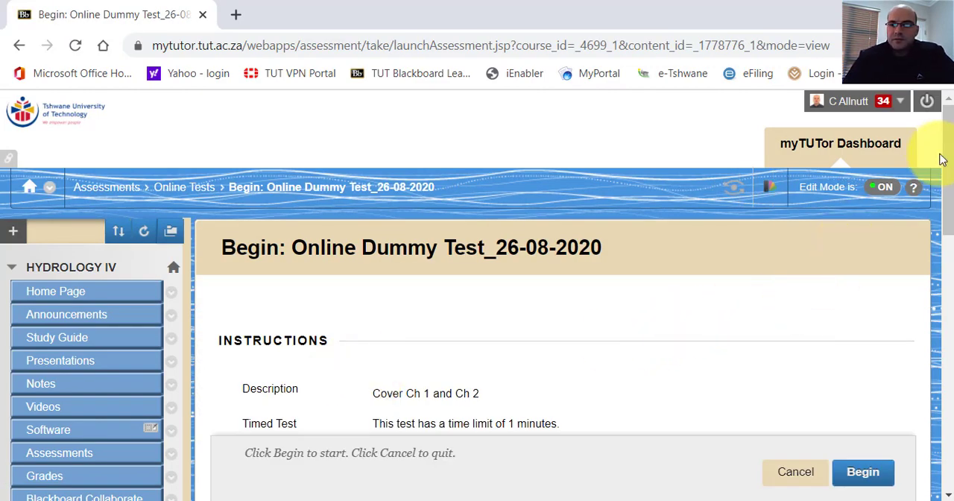
left_click_drag(950, 149, 943, 210)
left_click_drag(943, 216, 944, 221)
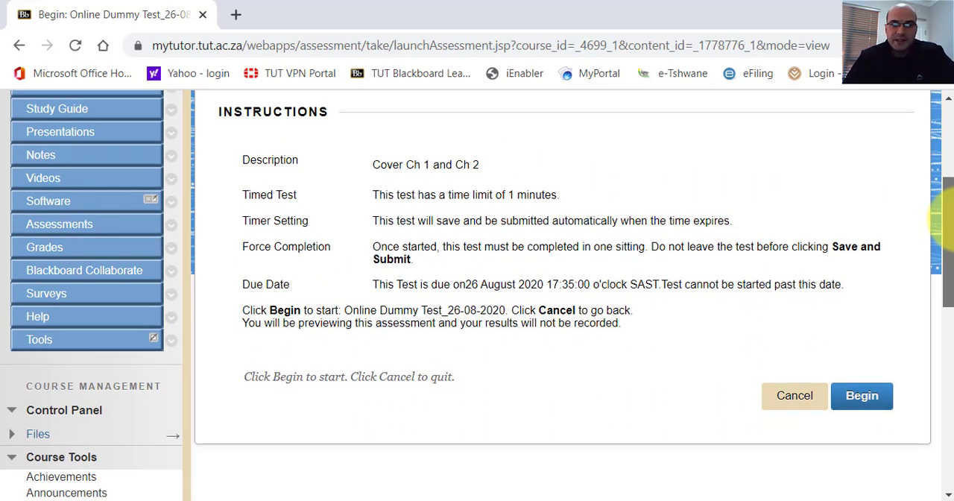
left_click_drag(943, 217, 944, 228)
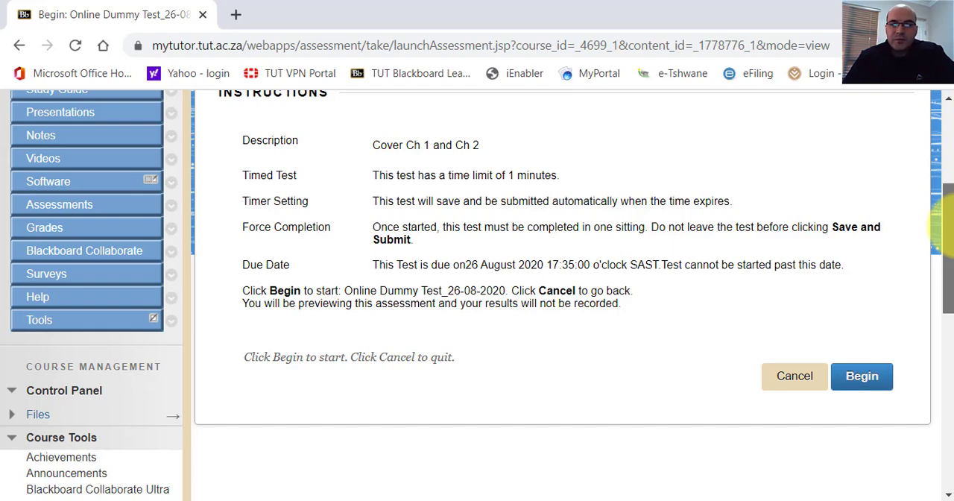
left_click_drag(943, 225, 943, 236)
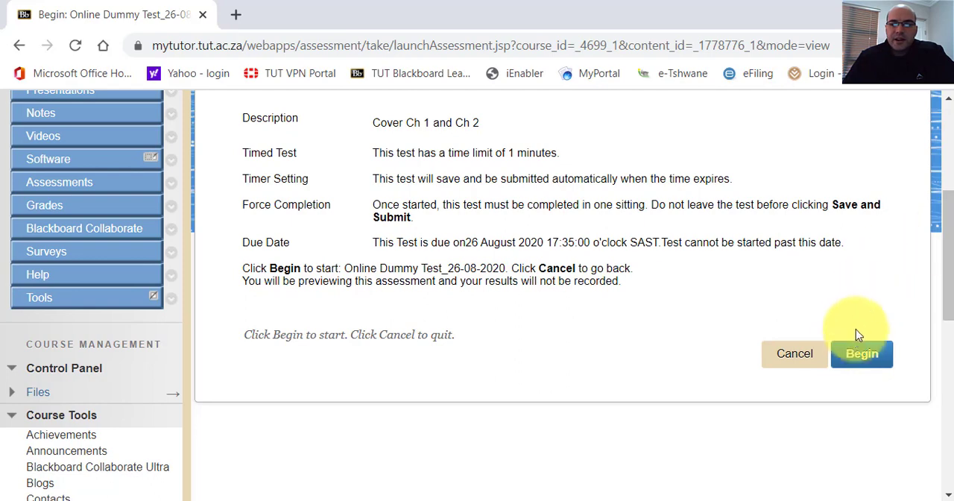
Begin the preview of Online Dummy Test_26-08-2020, look through its three questions, and return to the start page without submitting.
left_click(854, 356)
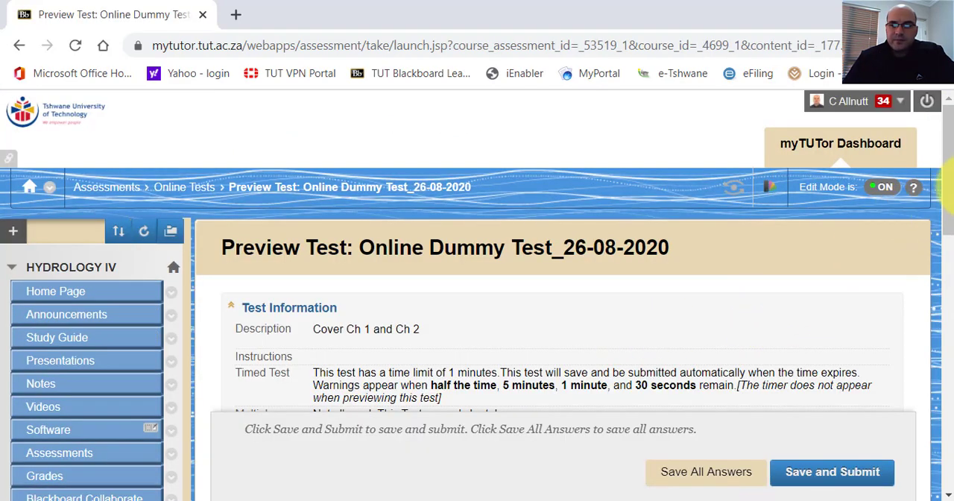
left_click_drag(951, 186, 941, 319)
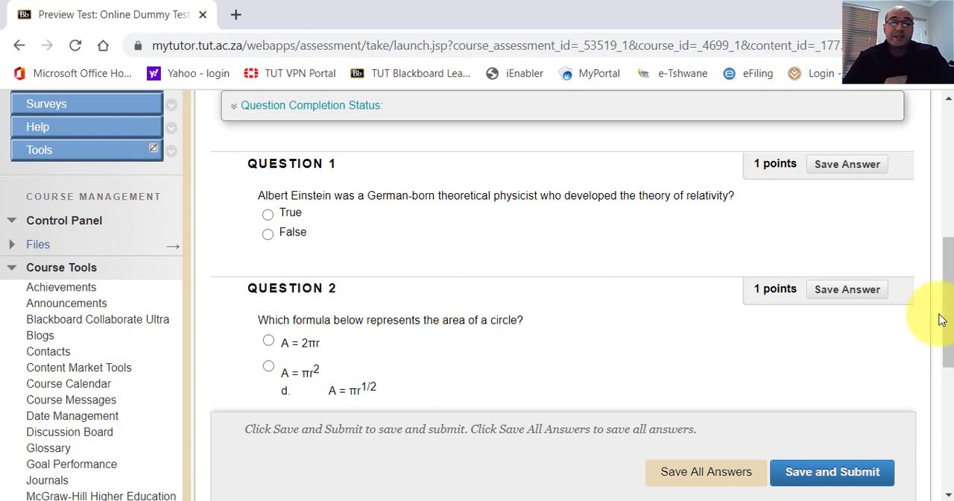
left_click_drag(951, 302, 950, 396)
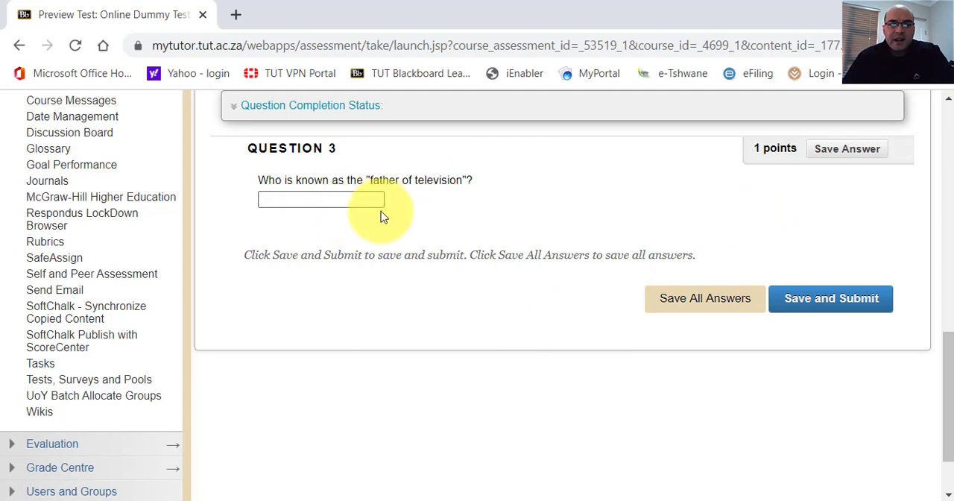
left_click(314, 199)
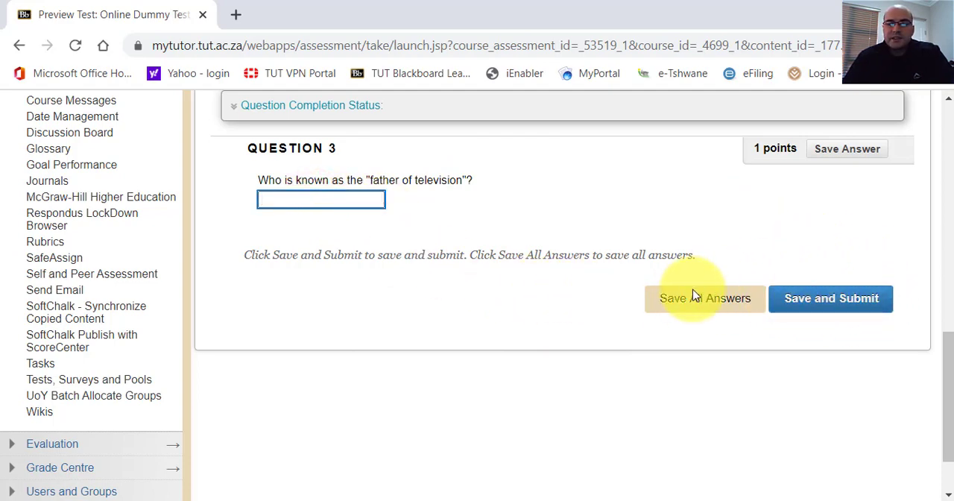
scroll(605, 285, "up", 10)
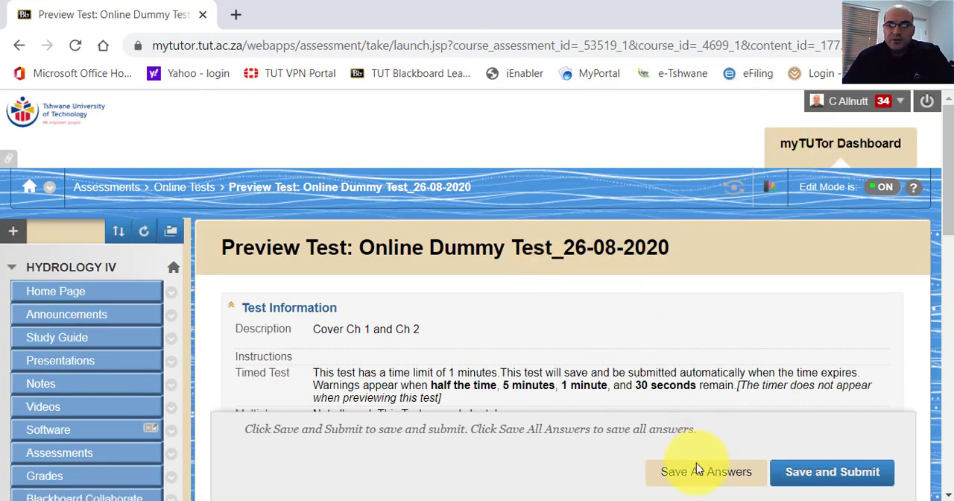
scroll(312, 302, "down", 5)
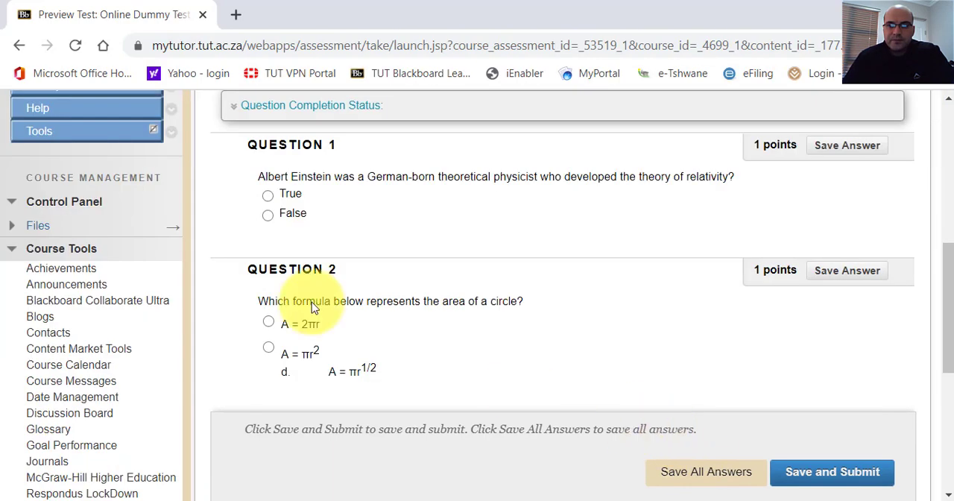
left_click(11, 48)
left_click(559, 148)
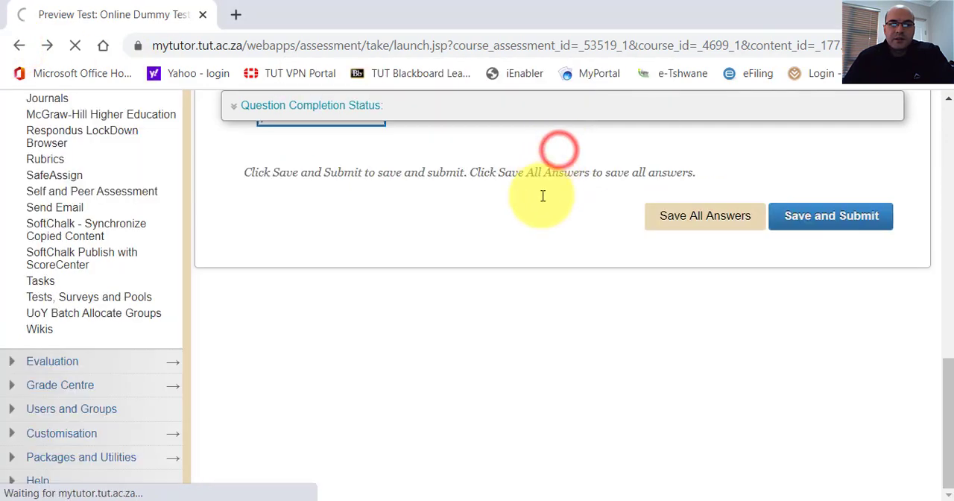
scroll(535, 246, "up", 4)
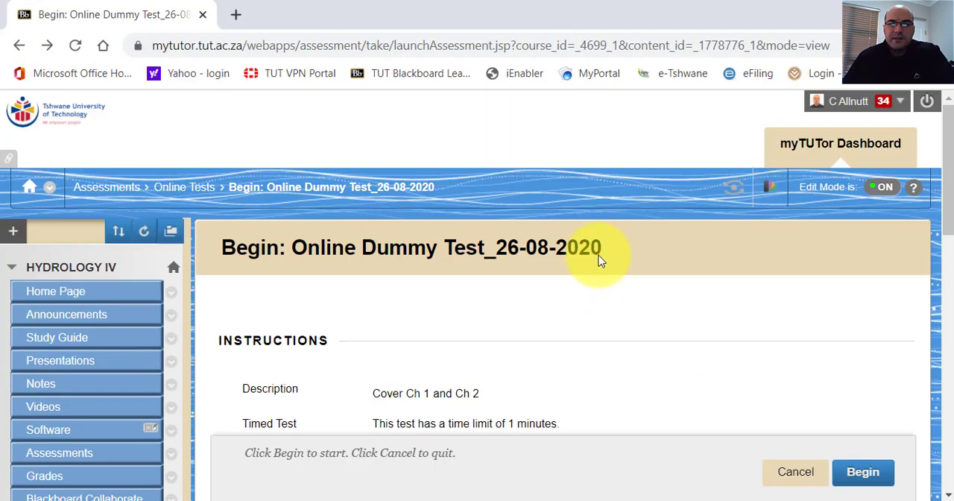
Enter student preview and check which folders students can see on the Assessments page.
left_click(729, 193)
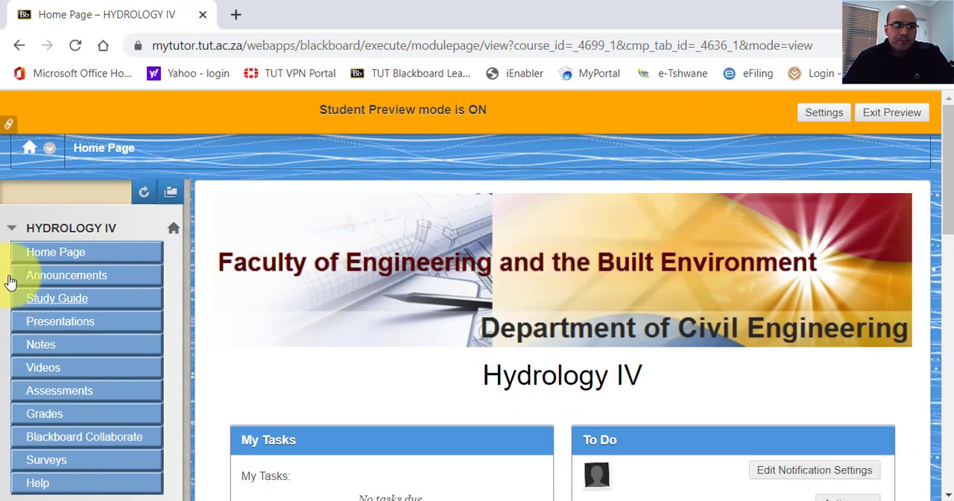
left_click(46, 393)
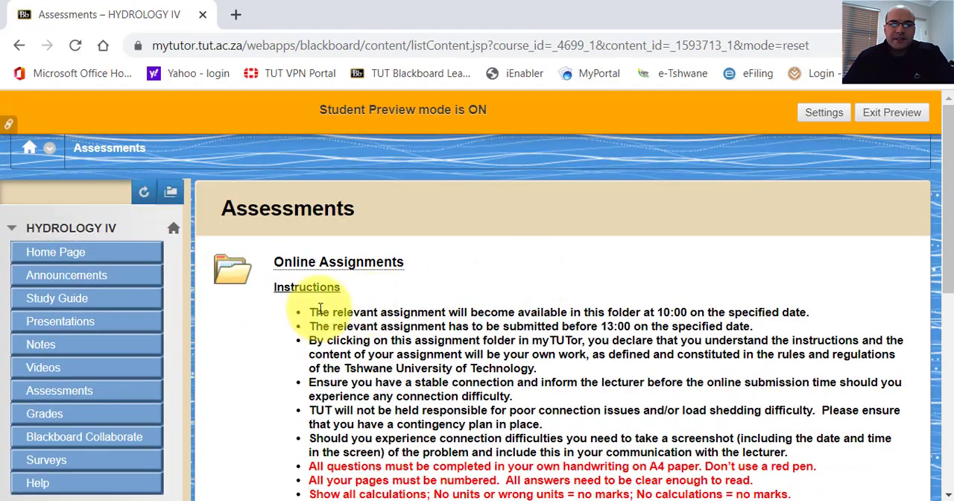
scroll(337, 309, "down", 10)
scroll(335, 415, "up", 7)
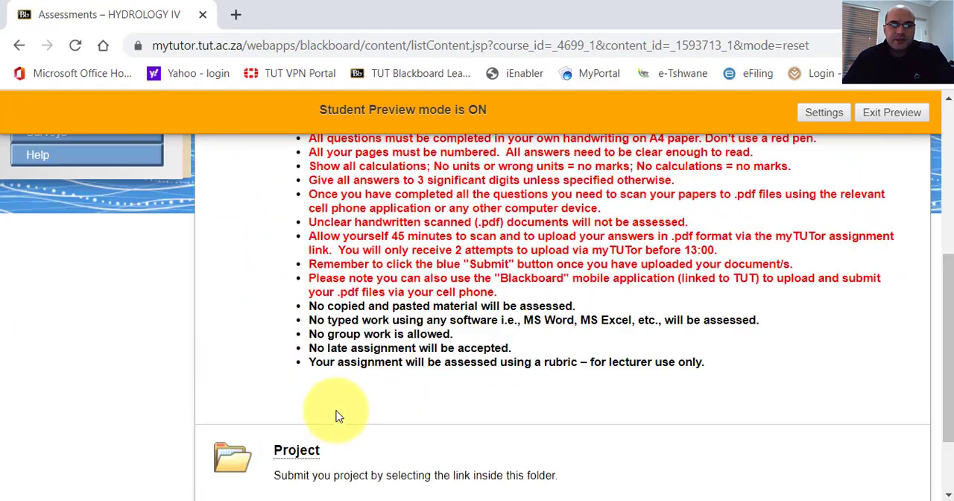
scroll(335, 416, "down", 10)
scroll(335, 415, "up", 10)
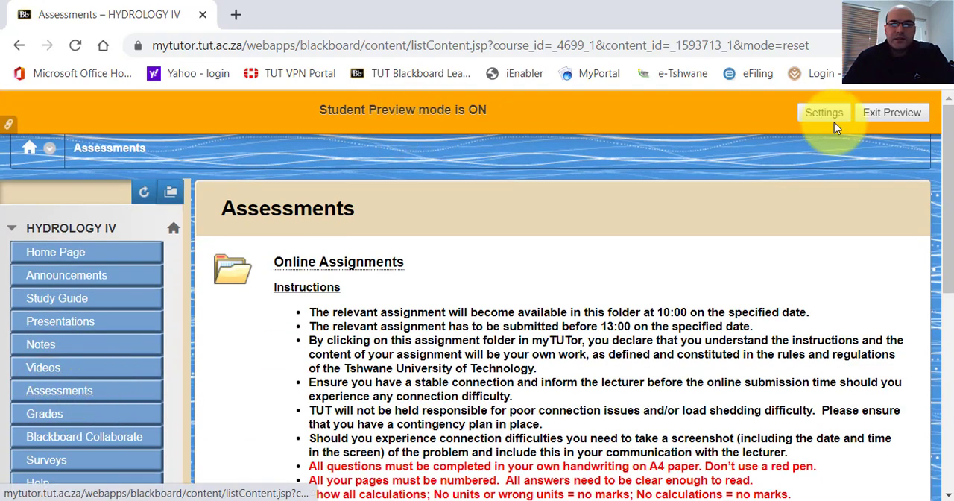
Exit student preview and return to the instructor view of the course.
left_click(864, 115)
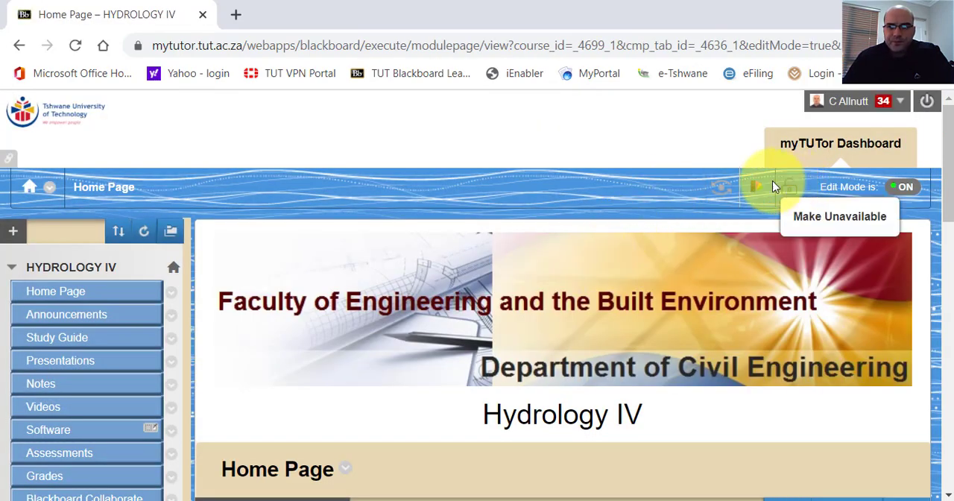
scroll(669, 179, "down", 6)
scroll(670, 179, "up", 6)
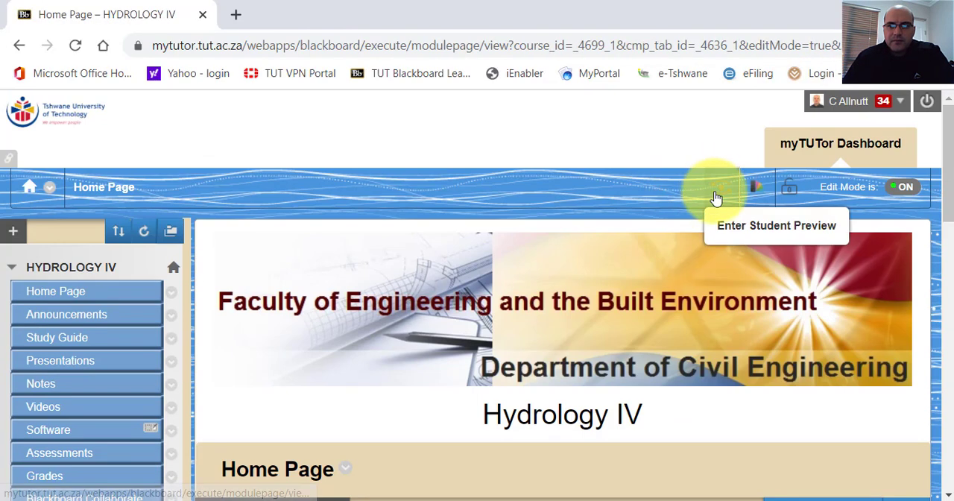
scroll(127, 238, "down", 6)
scroll(64, 198, "up", 6)
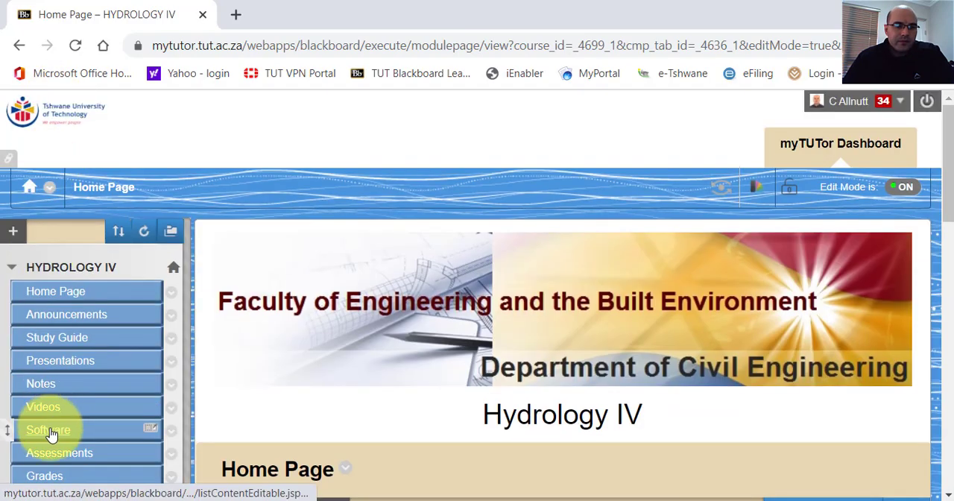
Open the hidden Online Tests folder from the instructor view of the Assessments page.
left_click(47, 452)
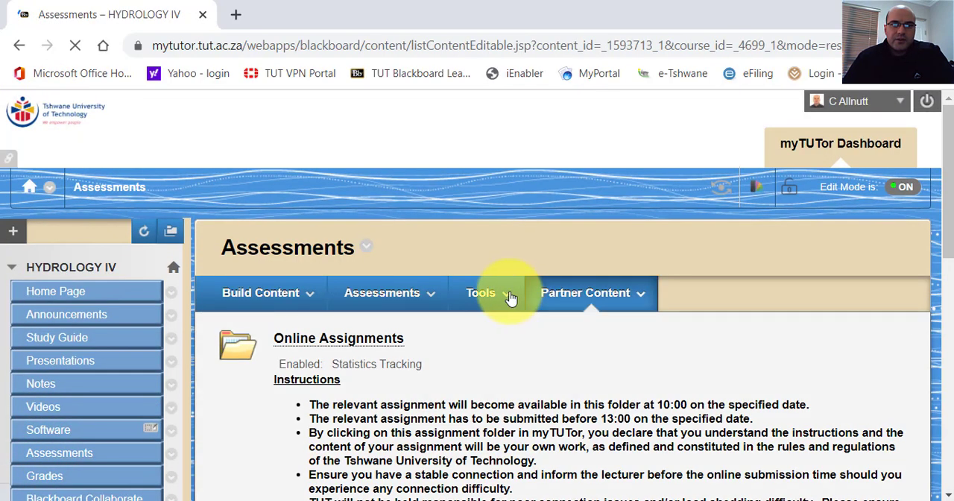
left_click(382, 293)
scroll(422, 354, "down", 10)
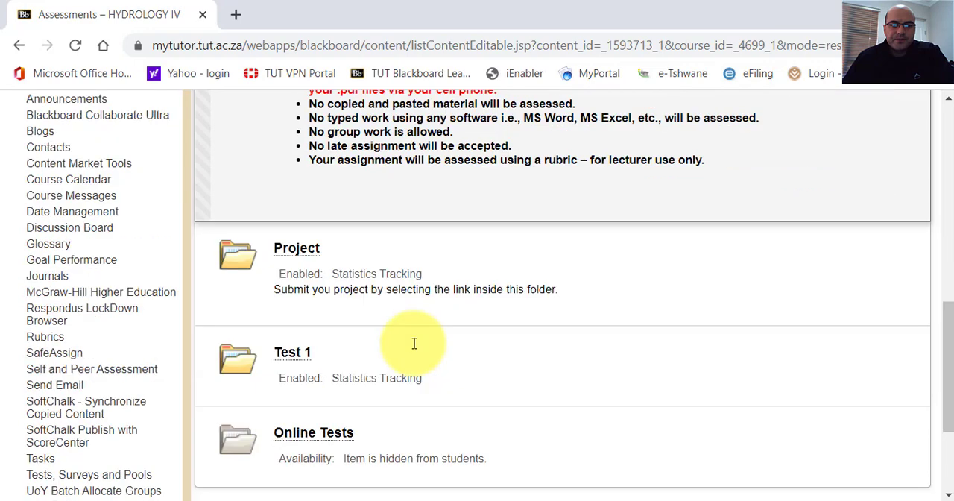
scroll(414, 343, "down", 3)
left_click(340, 256)
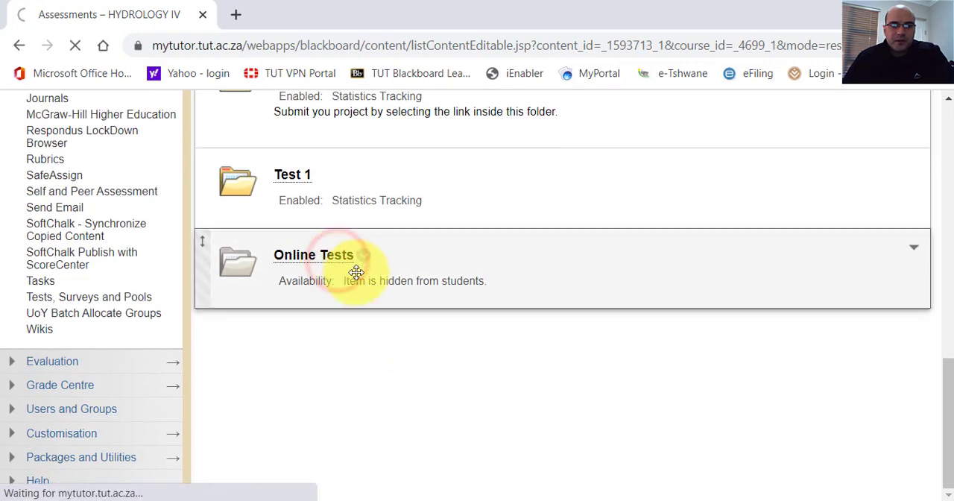
left_click(363, 257)
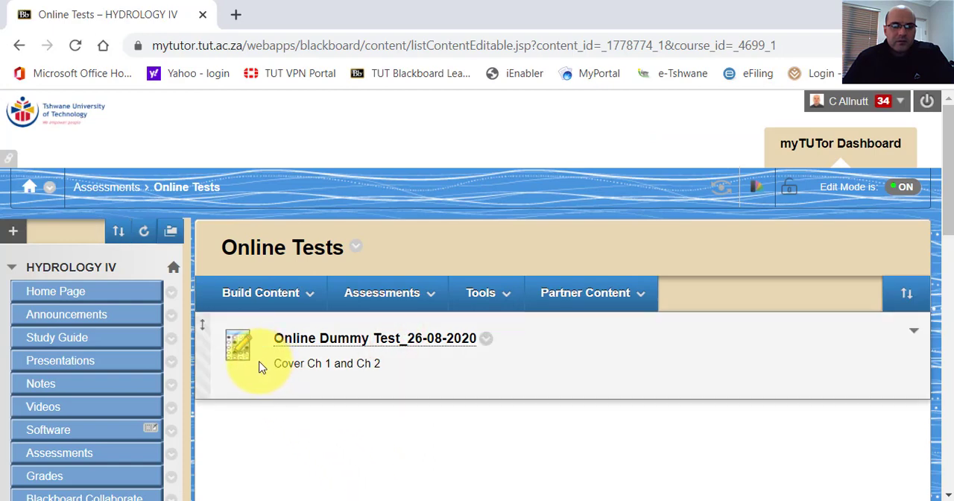
Return to the Assessments page and make the Online Tests folder available to students.
left_click(91, 187)
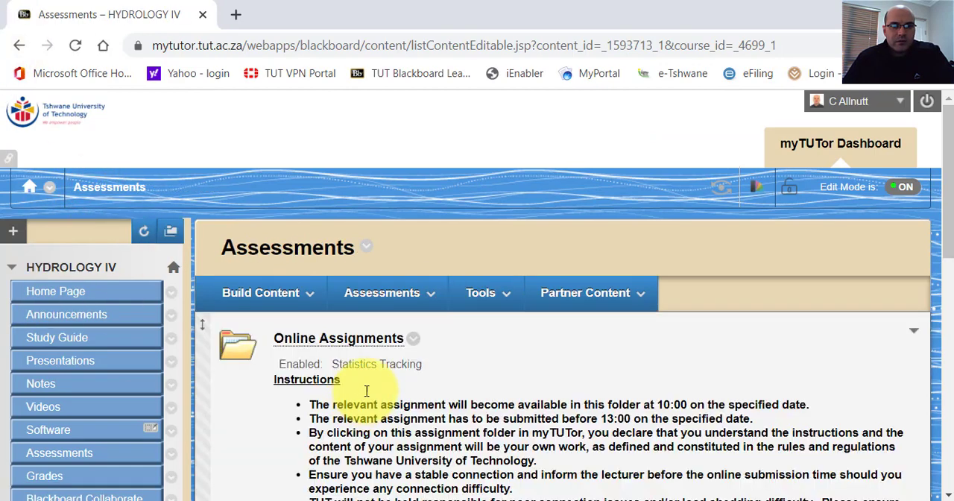
scroll(370, 385, "down", 15)
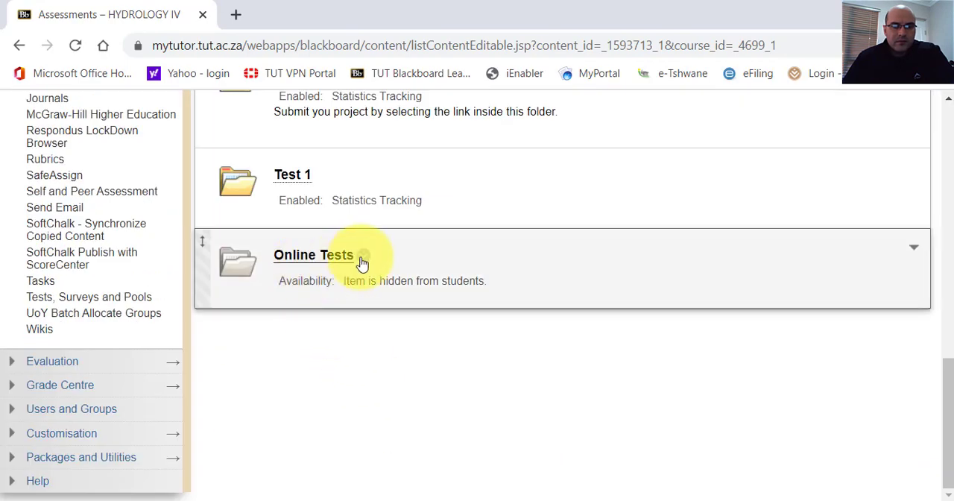
left_click(363, 257)
left_click(390, 338)
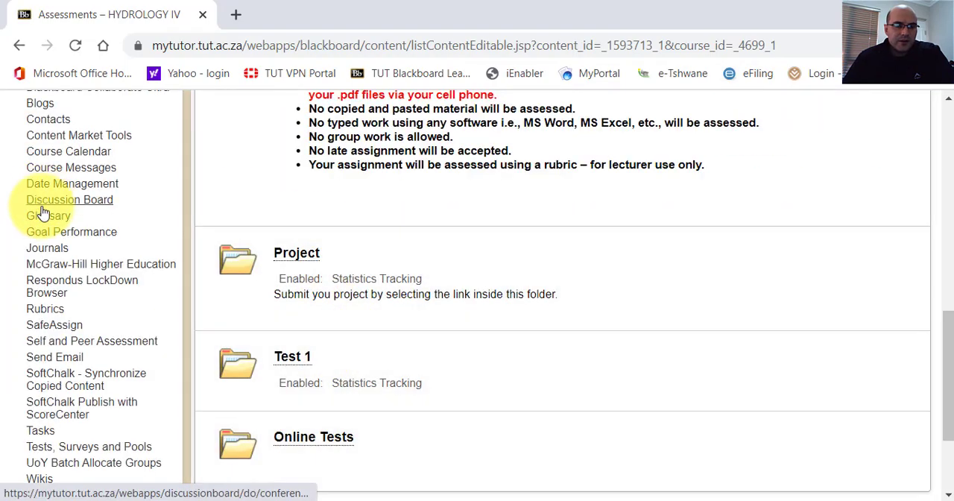
Enter student preview again and open the Assessments page as a student.
scroll(334, 228, "up", 10)
left_click(720, 177)
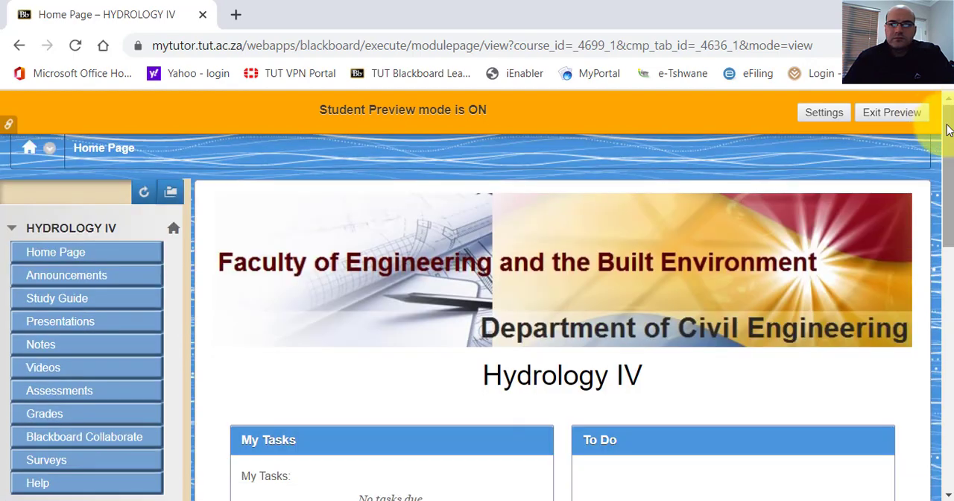
left_click_drag(945, 118, 948, 138)
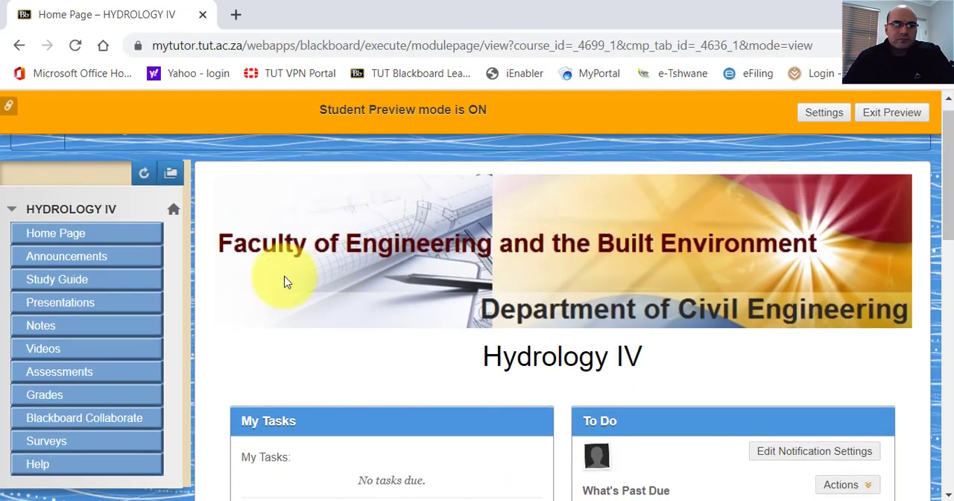
left_click(53, 373)
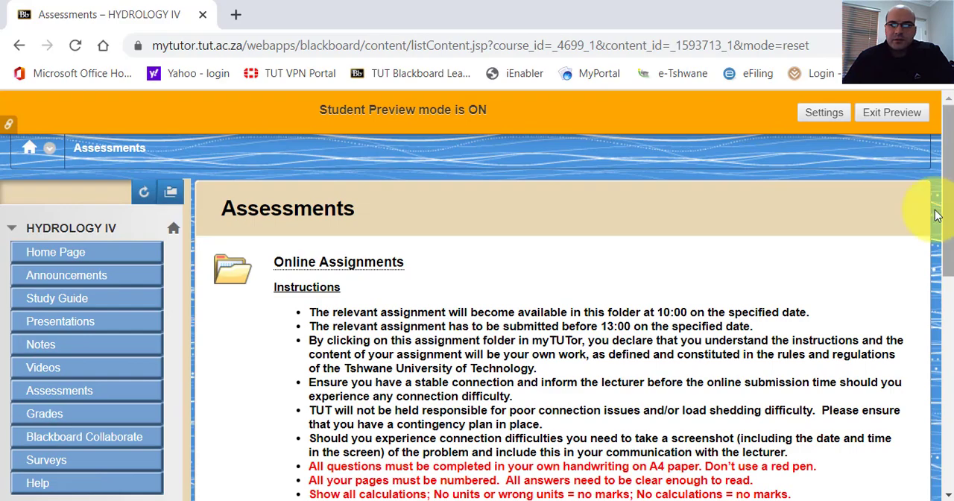
Open the Online Tests folder as a student and begin Online Dummy Test_26-08-2020 after reviewing its instructions.
left_click_drag(948, 203, 952, 457)
left_click(299, 440)
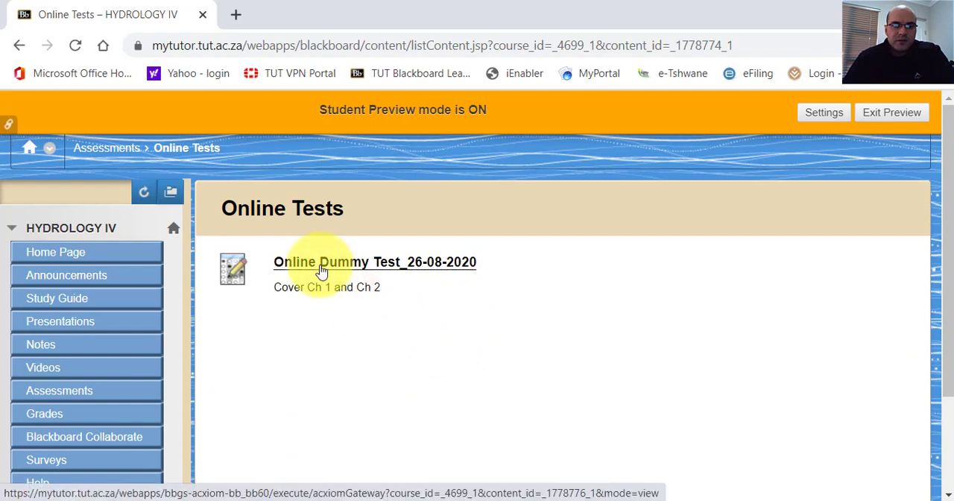
left_click(322, 270)
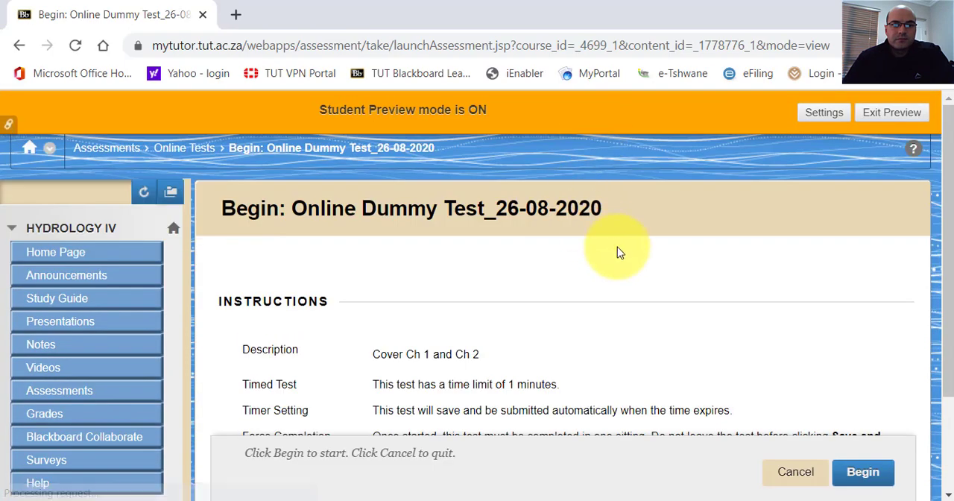
scroll(946, 160, "down", 2)
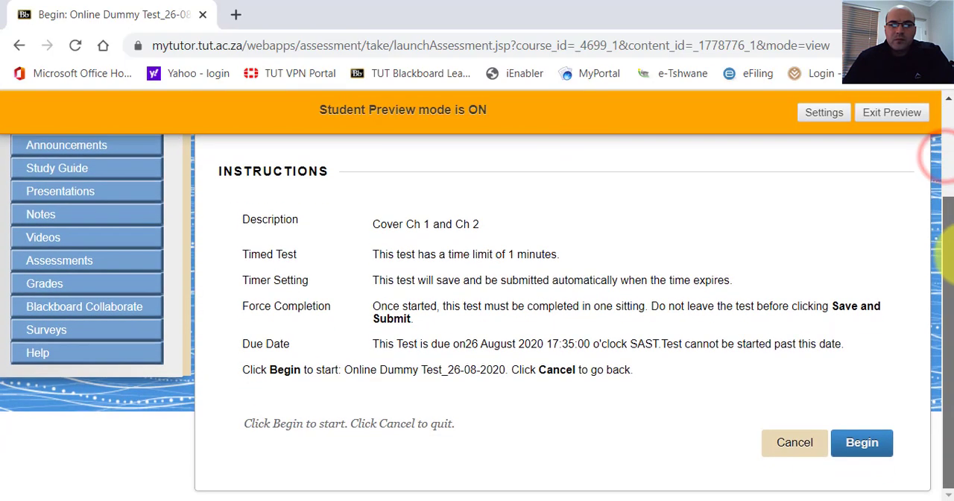
left_click(863, 442)
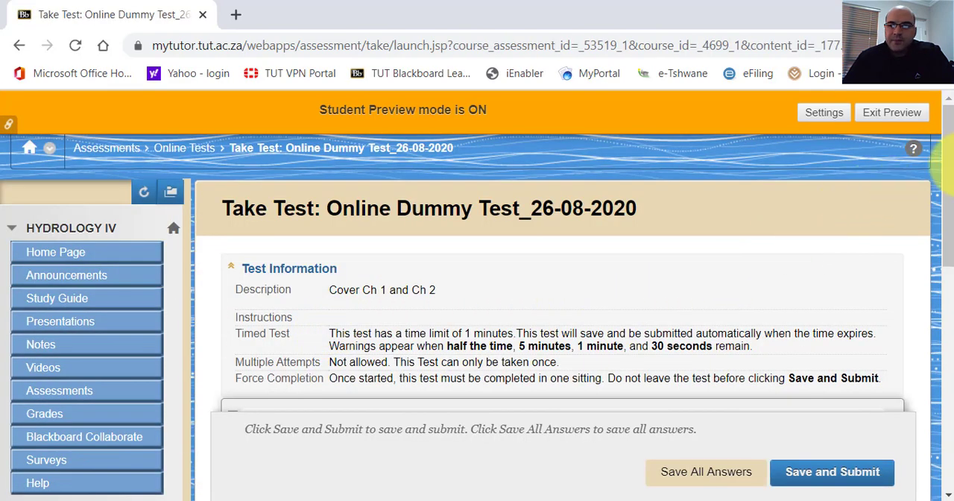
Answer Question 1 on the discharge formula with A.V.H.
left_click_drag(953, 175, 950, 221)
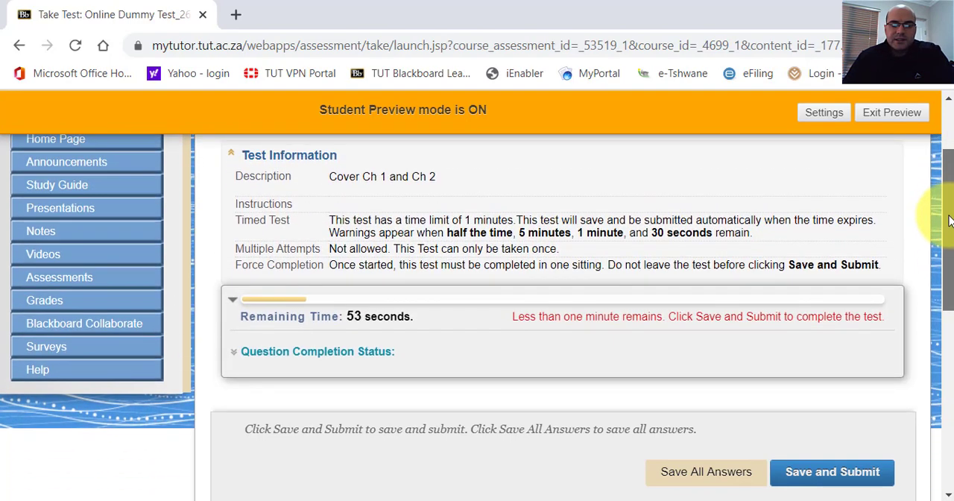
left_click_drag(950, 220, 947, 267)
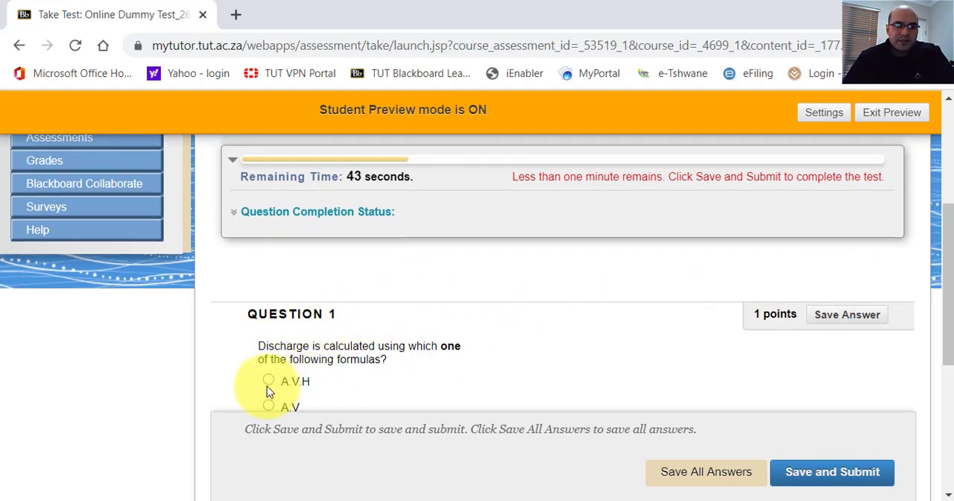
mouse_move(947, 249)
left_mouse_down()
mouse_move(950, 317)
mouse_move(941, 294)
mouse_move(764, 286)
left_mouse_up()
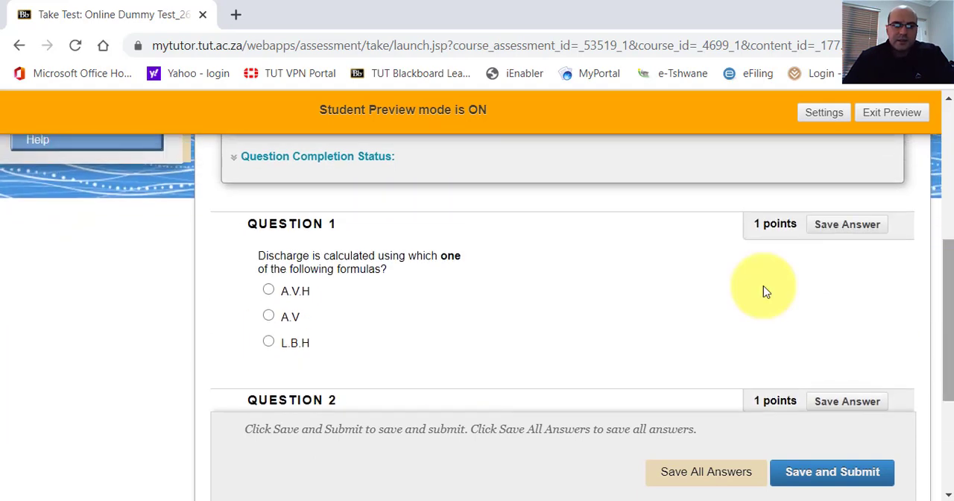
left_click(269, 291)
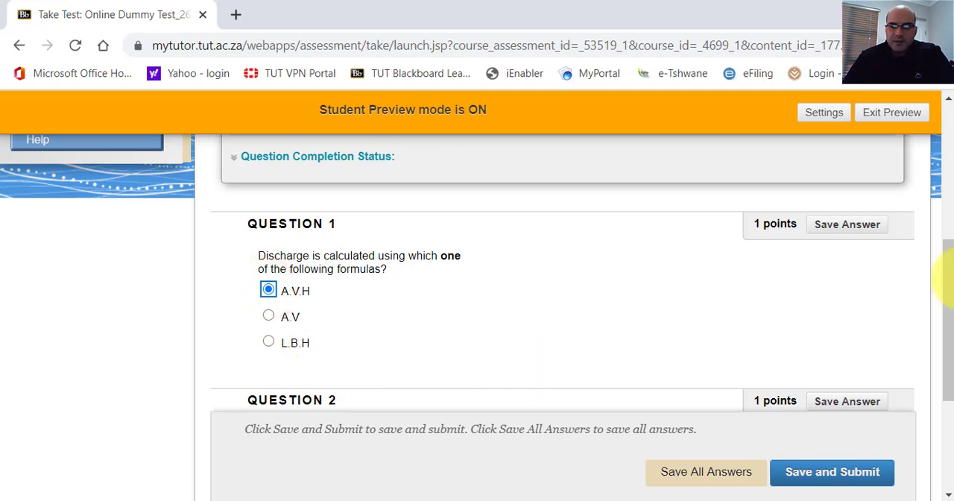
Answer Question 2 with True, enter "Elon" for the Question 3 father-of-television answer, and save both answers.
left_click_drag(947, 263, 951, 345)
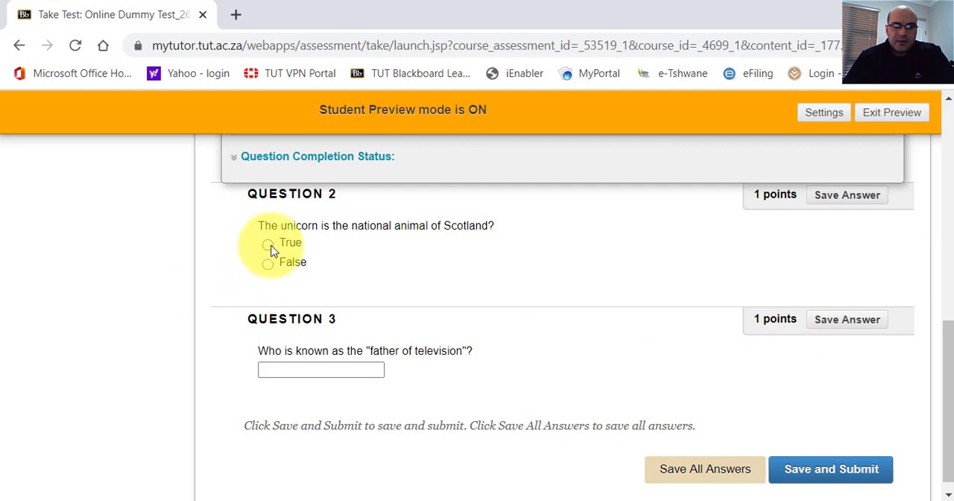
left_click(269, 245)
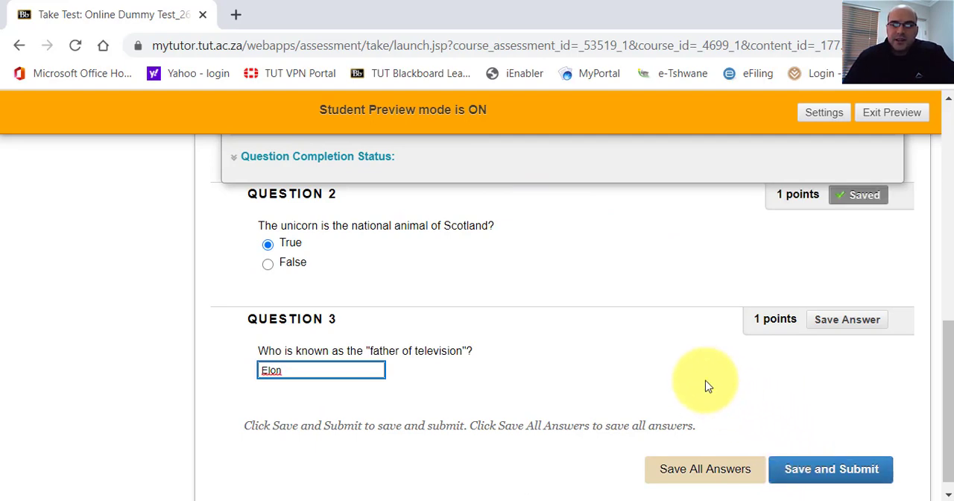
left_click(826, 319)
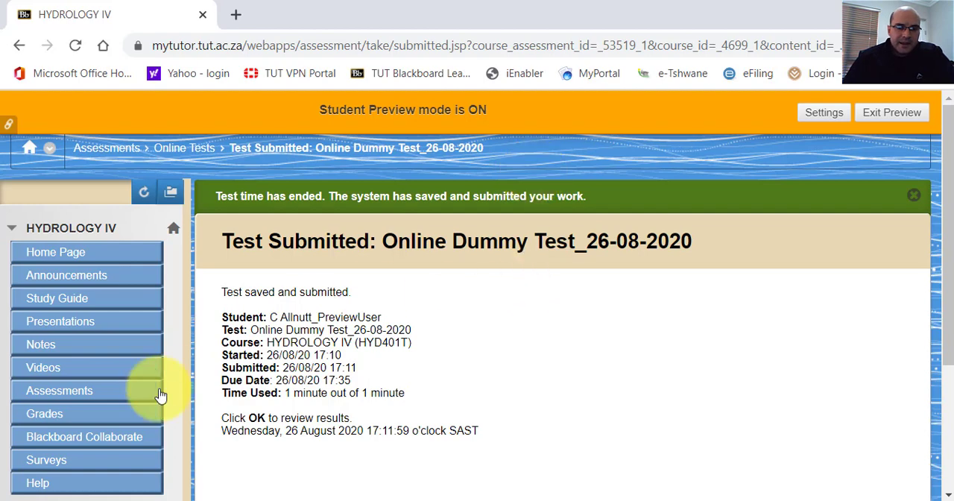
Open the review of the submitted dummy test, and exit student preview.
scroll(616, 309, "down", 3)
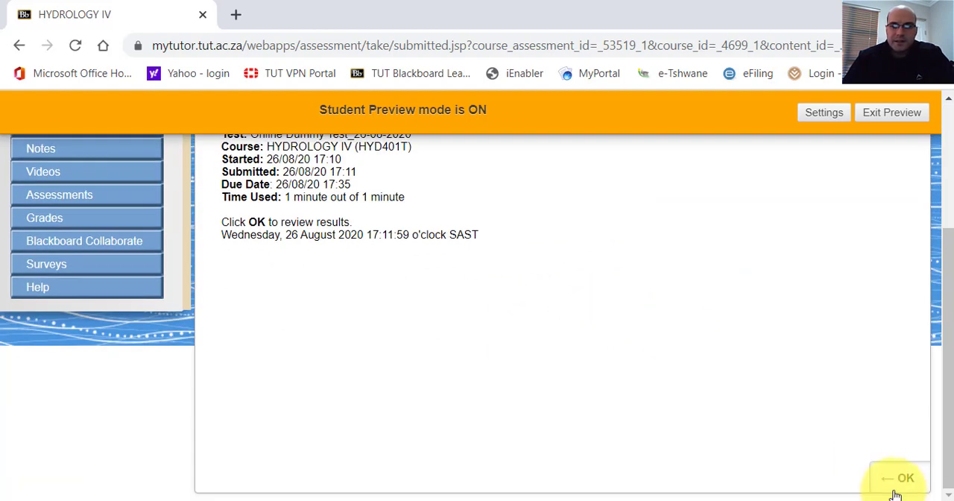
left_click(891, 483)
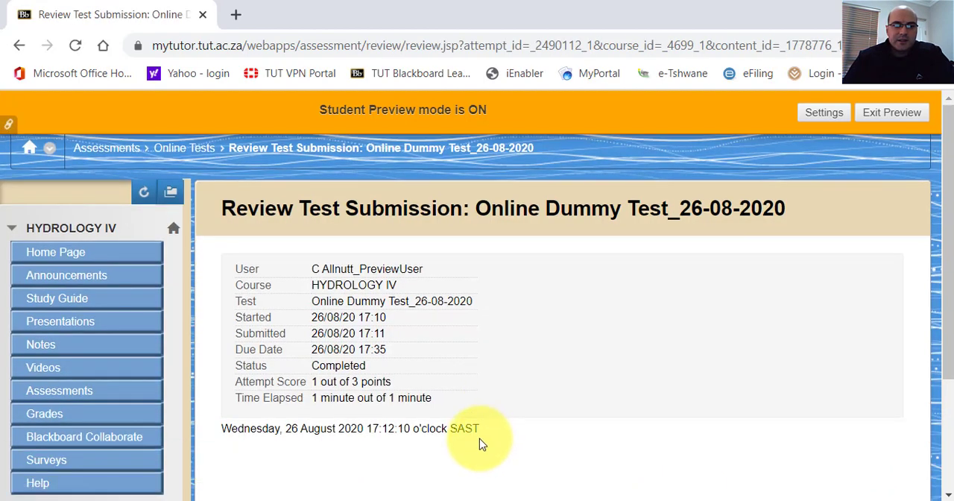
left_click(870, 115)
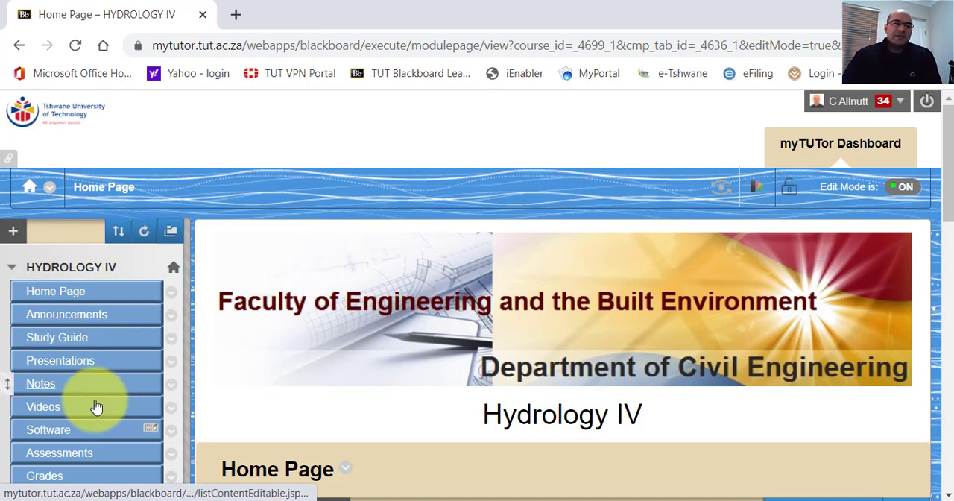
Make the Online Tests folder on the Assessments page unavailable to students.
left_click(48, 458)
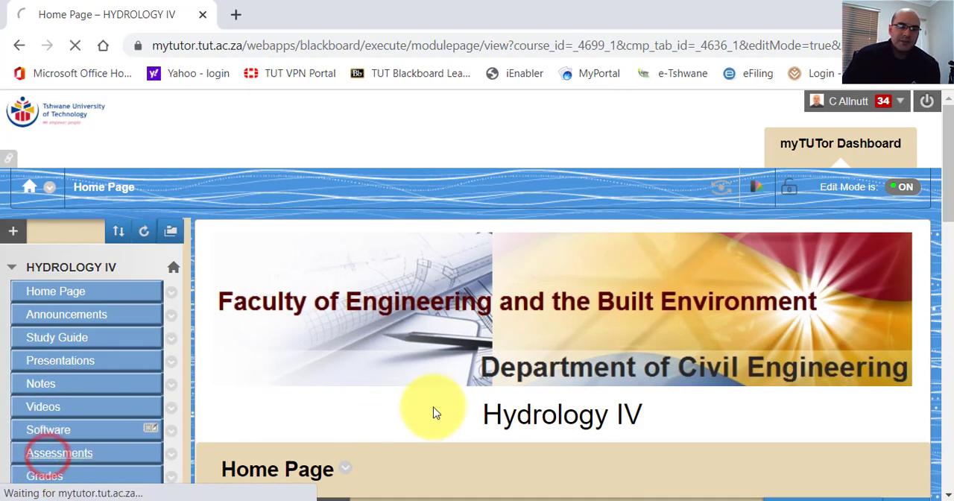
scroll(429, 373, "down", 5)
scroll(417, 373, "down", 5)
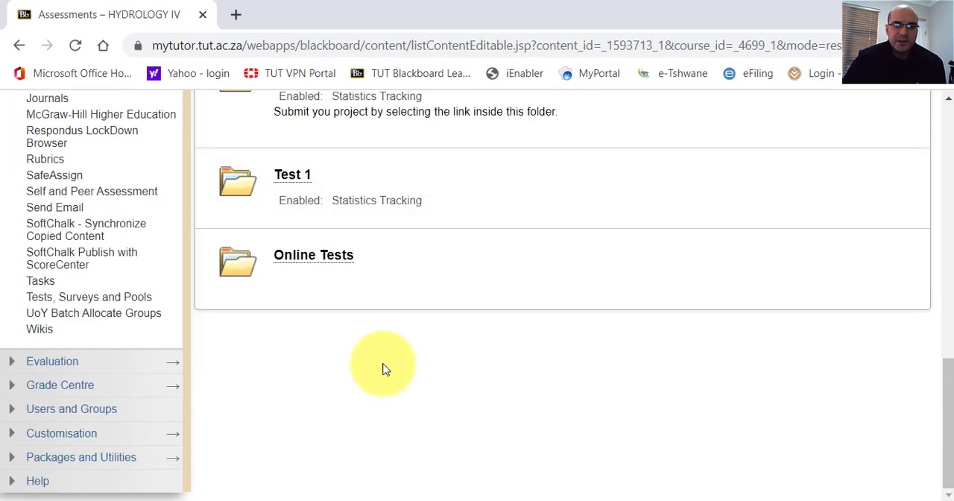
left_click(366, 256)
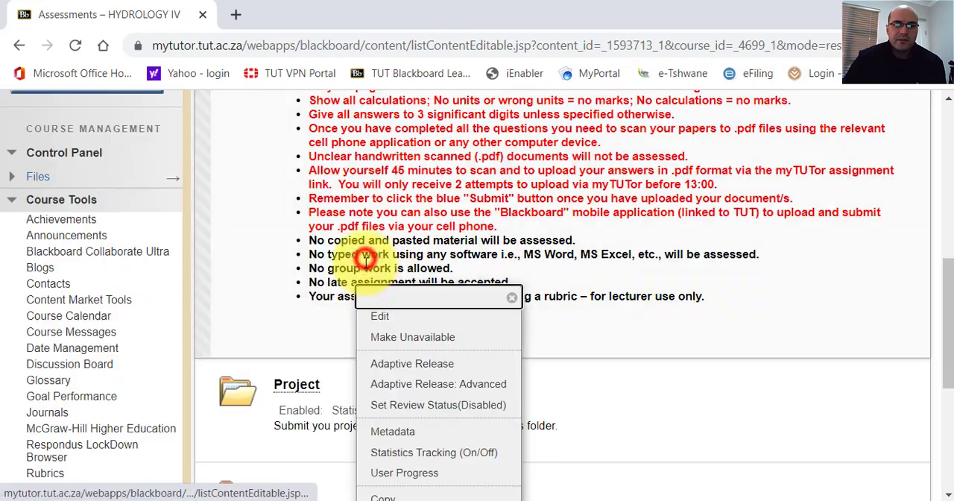
left_click(391, 338)
scroll(368, 405, "down", 1)
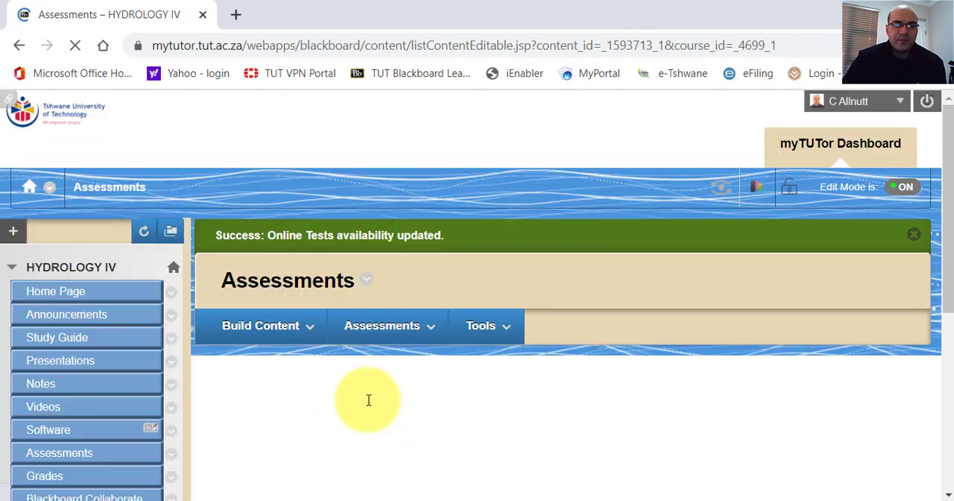
scroll(368, 369, "down", 5)
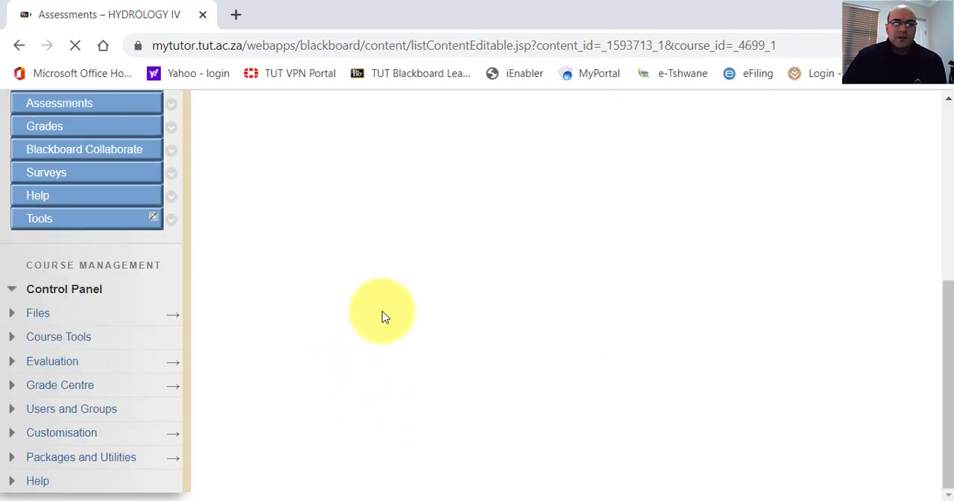
scroll(379, 351, "down", 7)
scroll(377, 319, "up", 10)
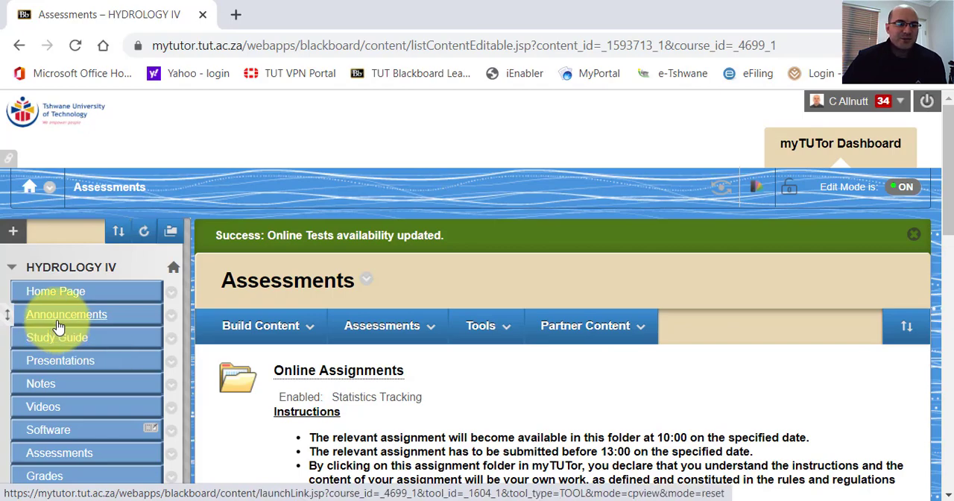
scroll(55, 424, "down", 6)
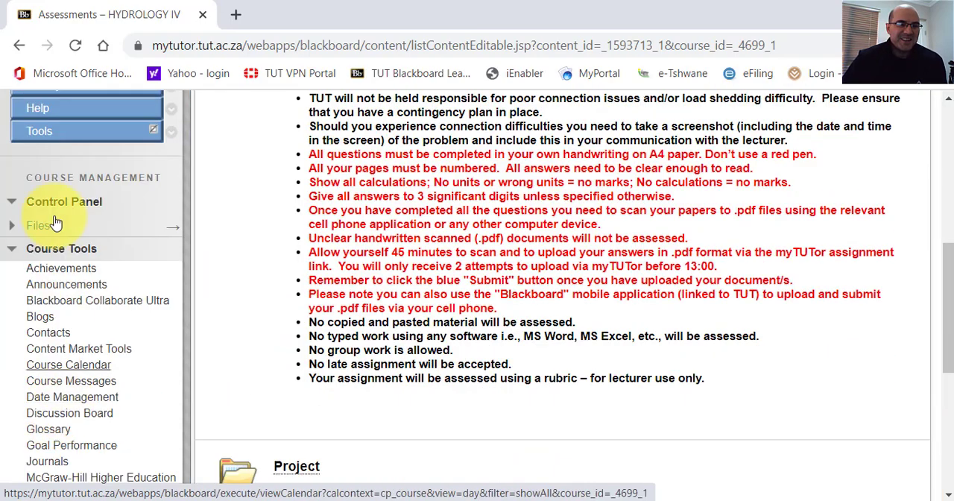
scroll(60, 162, "up", 6)
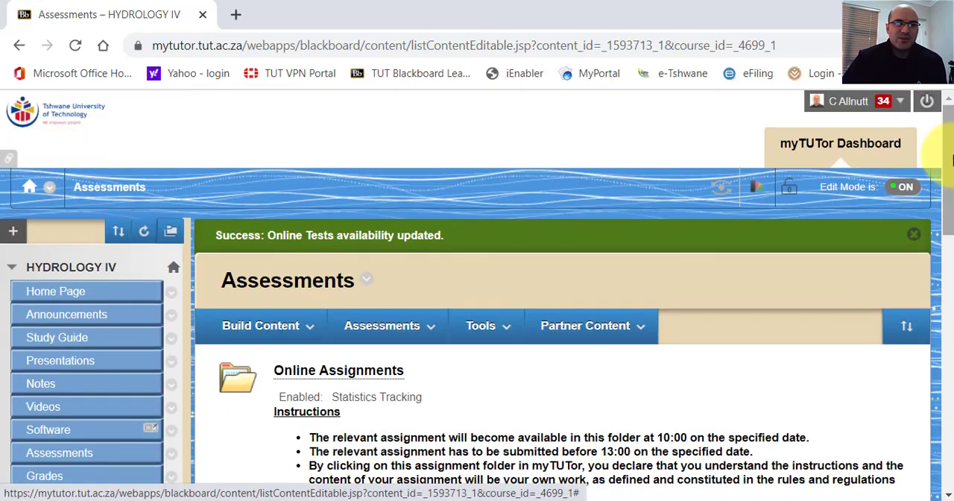
Switch to the WATER ENGINEERING II course and open the Tests view of its Grade Centre.
left_click(897, 103)
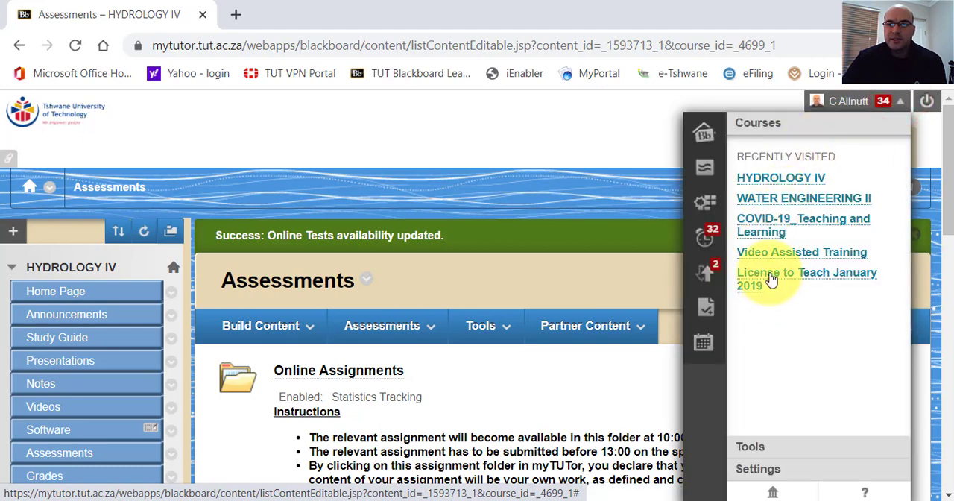
left_click(764, 201)
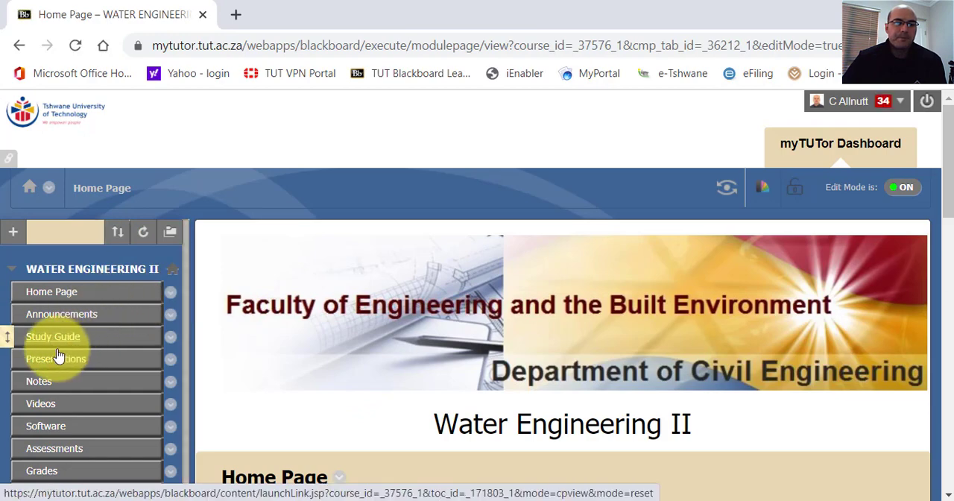
scroll(52, 347, "down", 5)
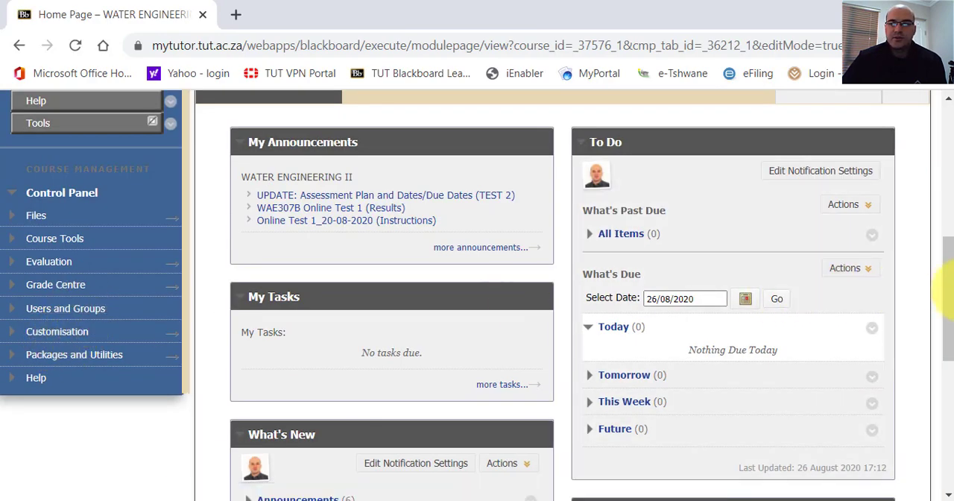
left_click_drag(944, 283, 941, 193)
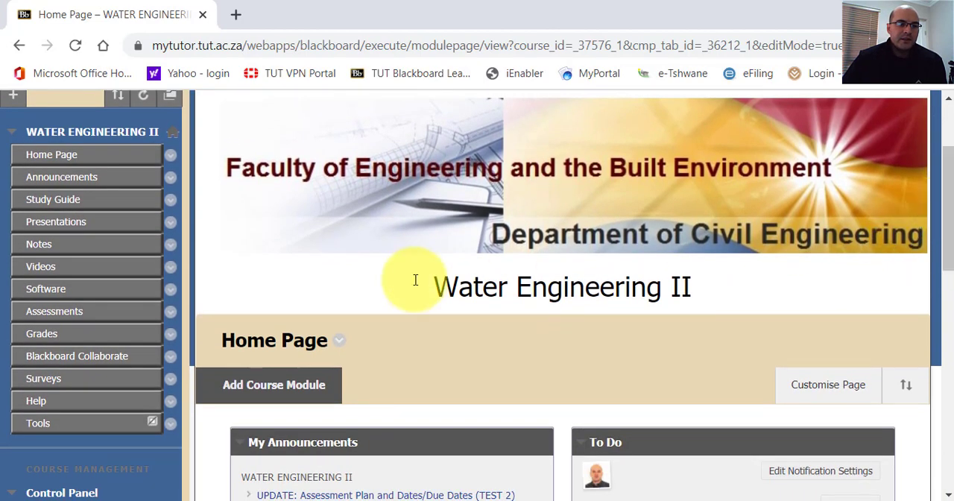
left_click_drag(950, 250, 937, 324)
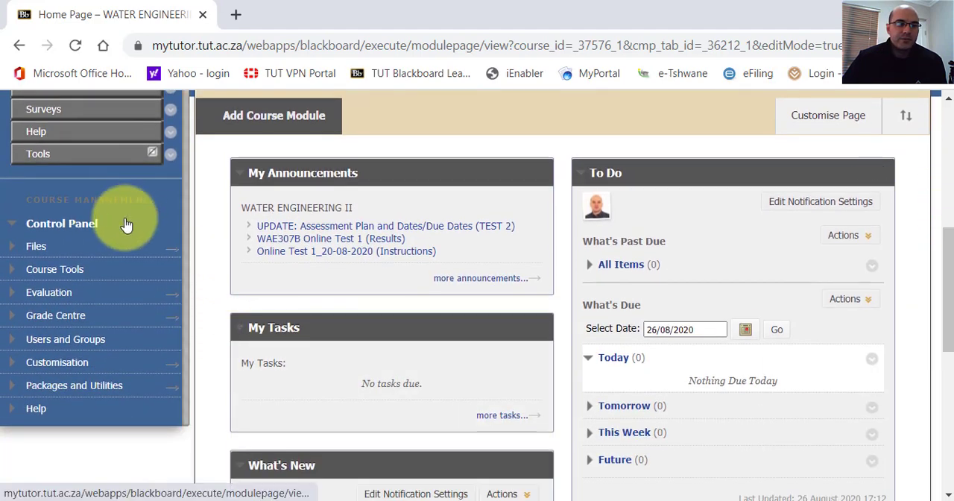
left_click(11, 317)
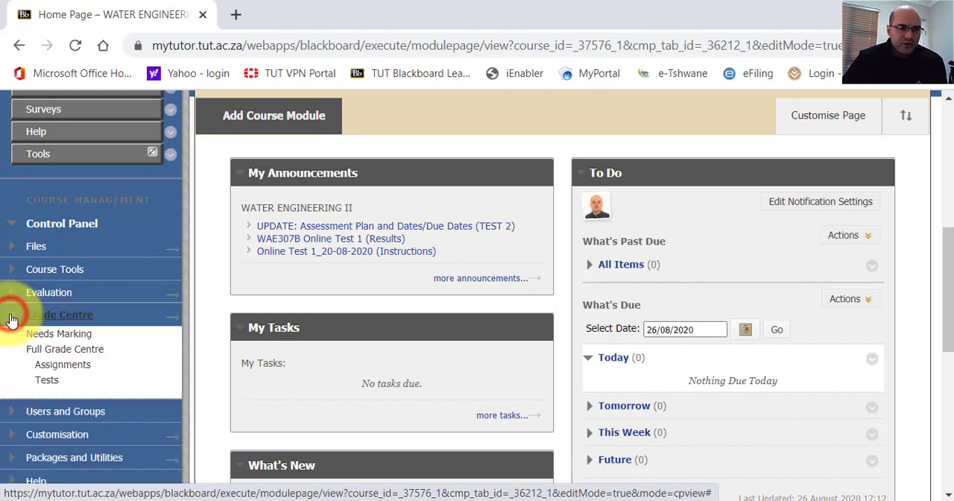
left_click(46, 384)
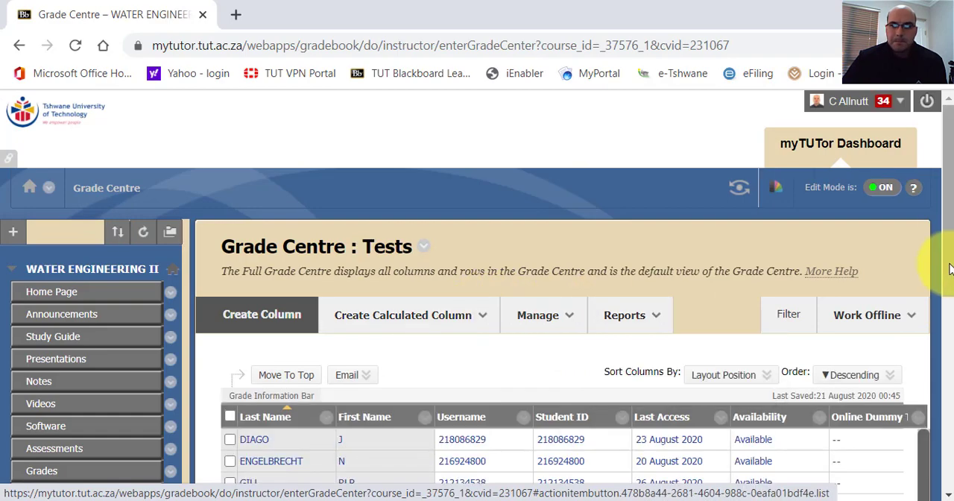
Open the column statistics for Online Test 1 and examine its statistics, status distribution and grade distribution.
left_click_drag(944, 216, 944, 320)
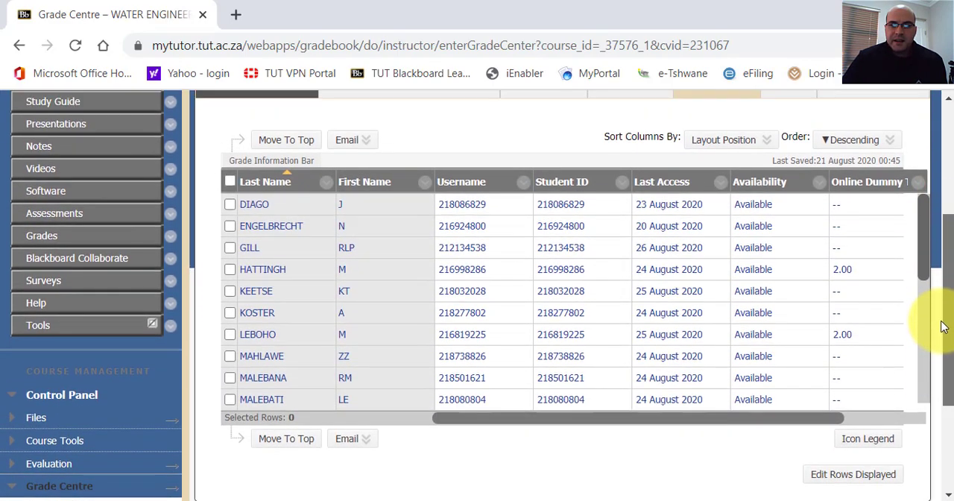
left_click_drag(495, 423, 738, 410)
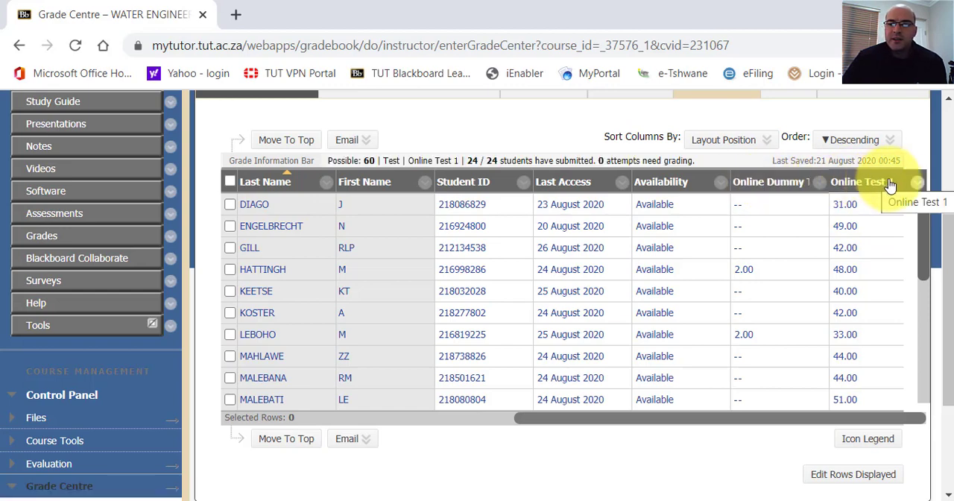
left_click(918, 182)
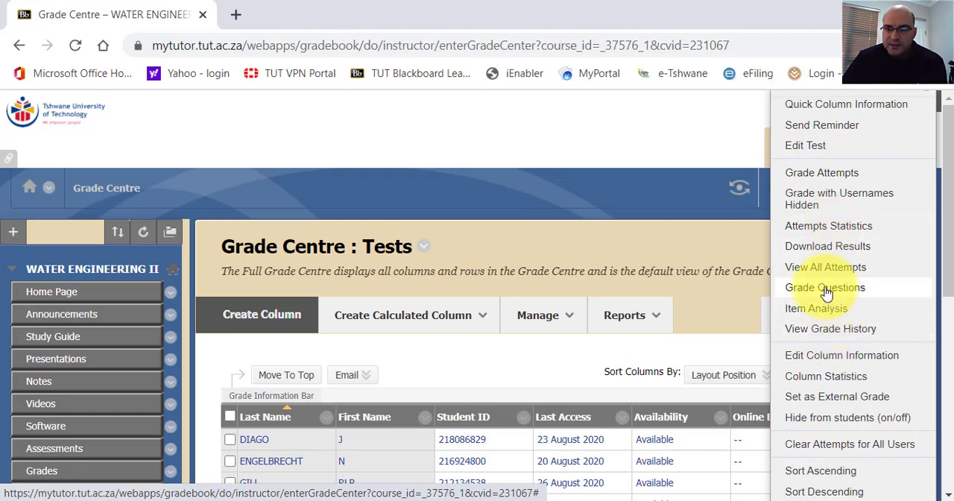
left_click(826, 381)
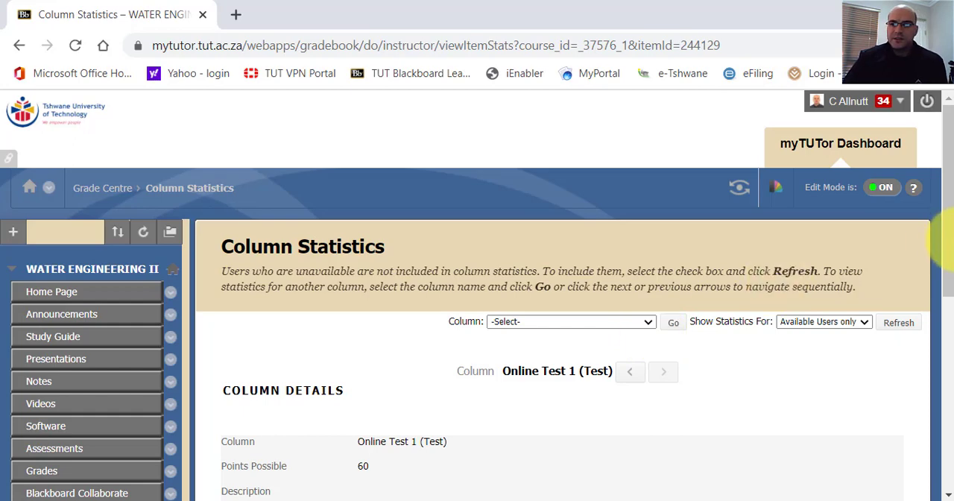
left_click_drag(951, 242, 938, 400)
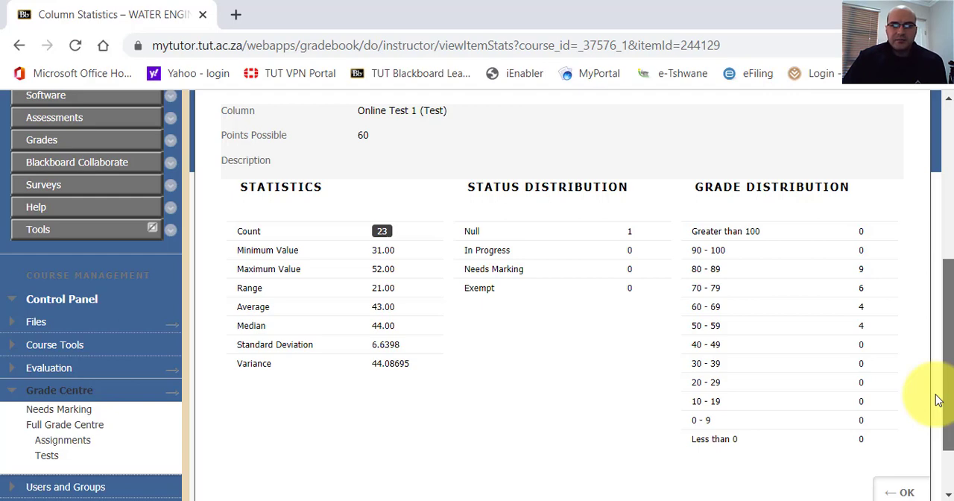
left_click_drag(938, 400, 842, 273)
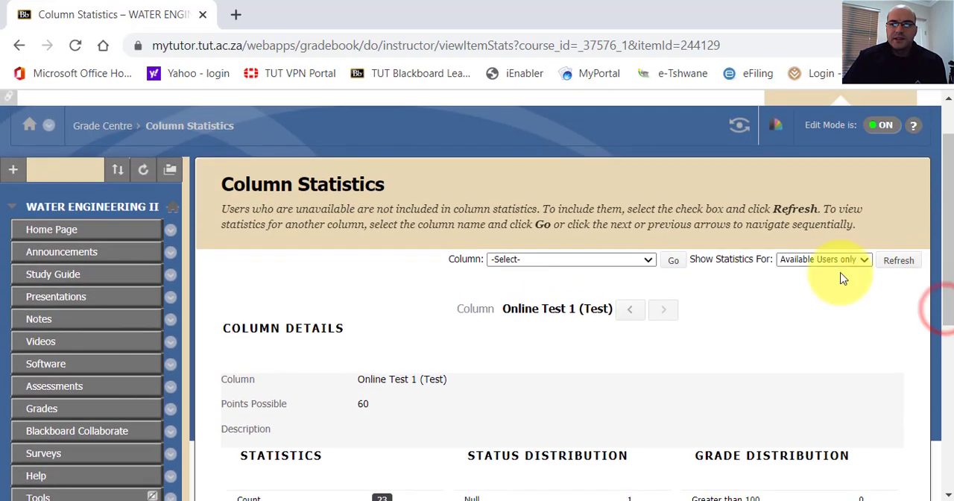
Return to the Grade Centre Tests view, examine the Download Results options for Online Test 1, and go back to the Tests view.
left_click(9, 49)
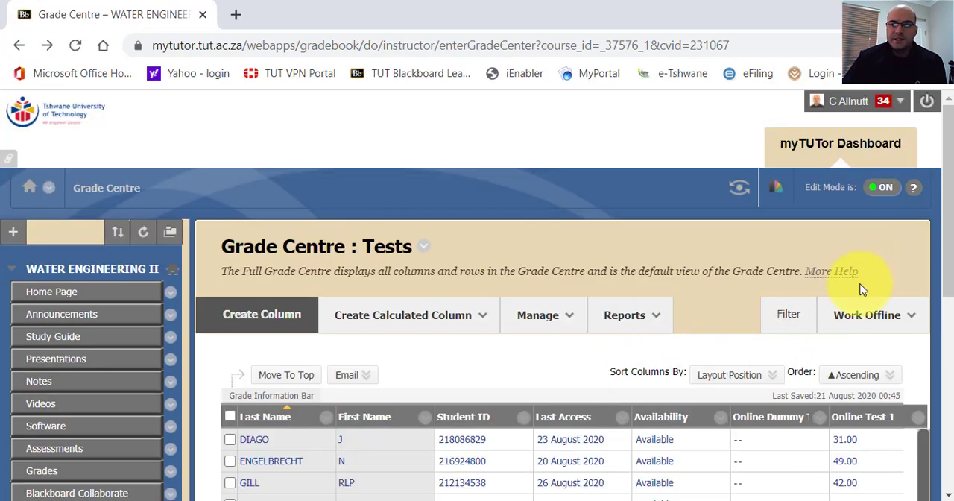
left_click(917, 418)
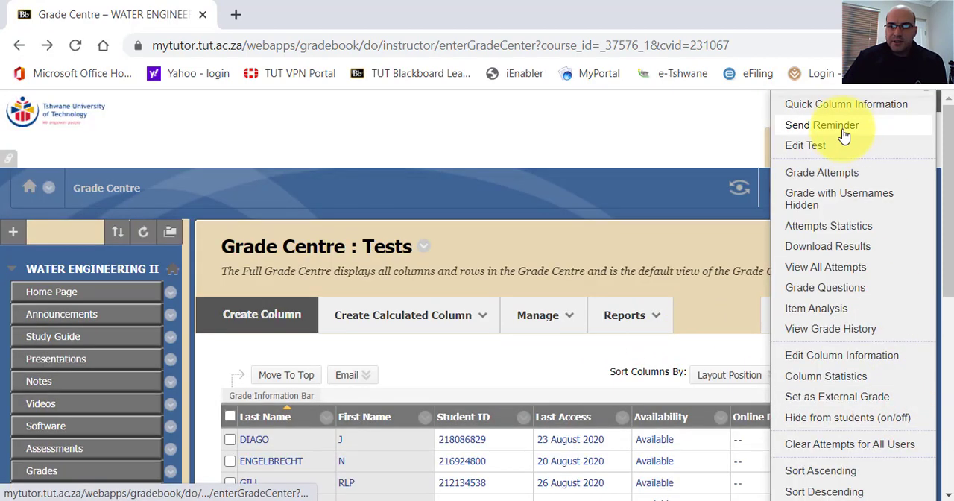
left_click(823, 248)
scroll(486, 239, "down", 4)
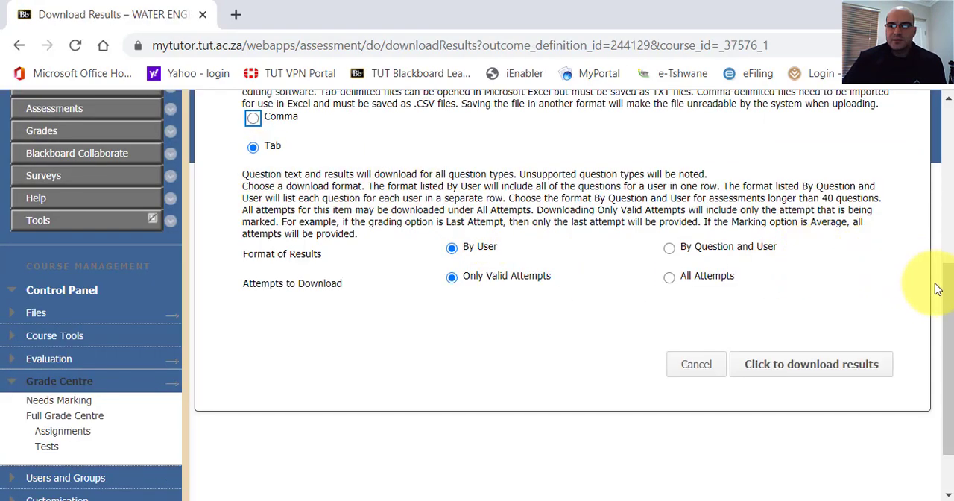
scroll(941, 250, "up", 2)
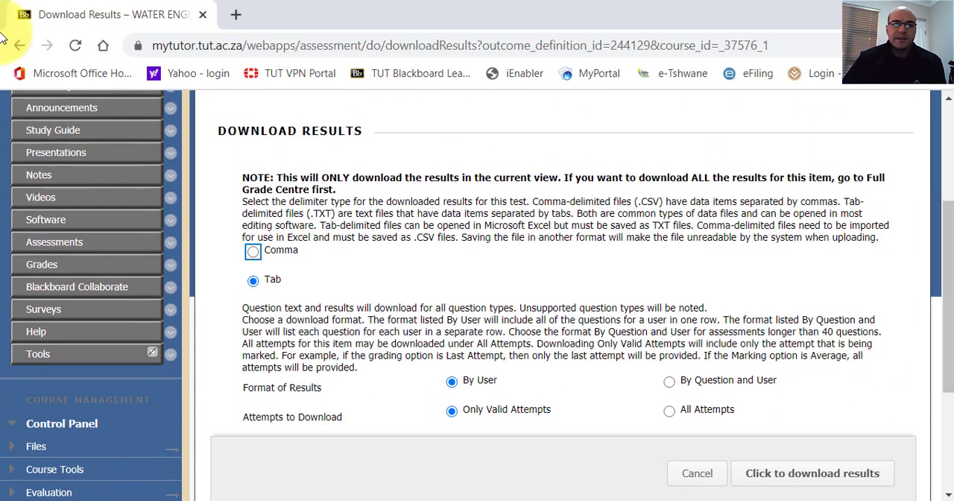
left_click(19, 46)
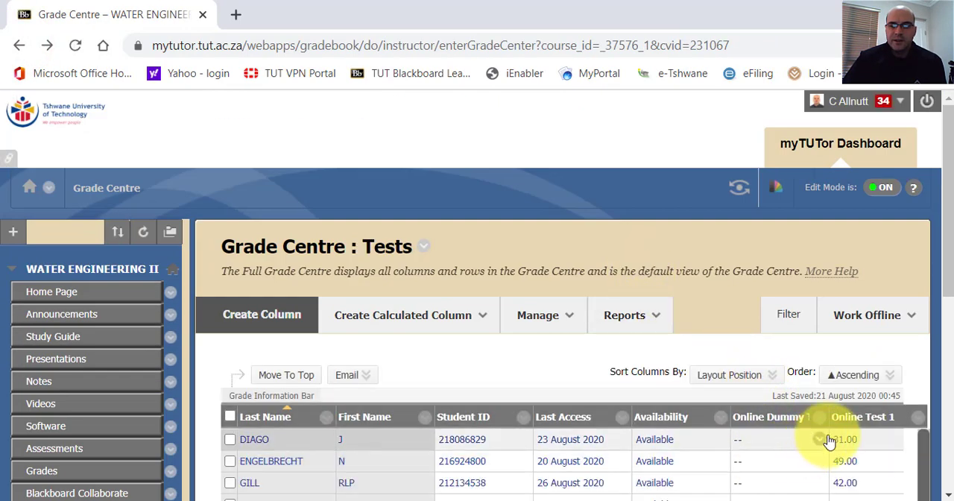
Download the Online Test 1 results as a tab-delimited file, formatted by user and with only valid attempts.
left_click(884, 422)
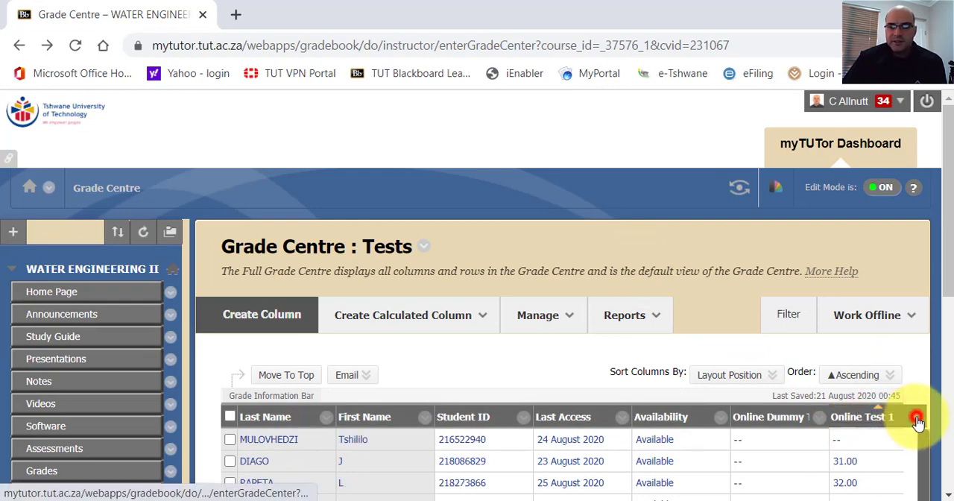
left_click(919, 422)
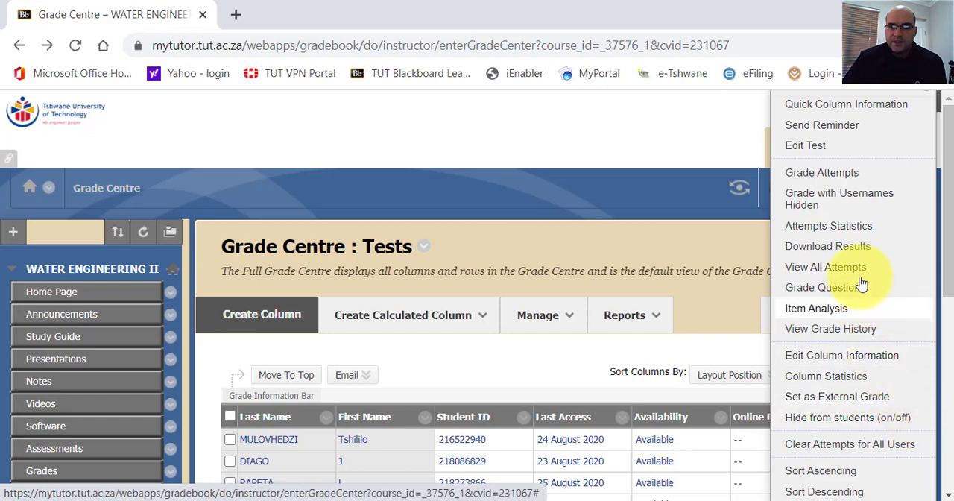
left_click(829, 247)
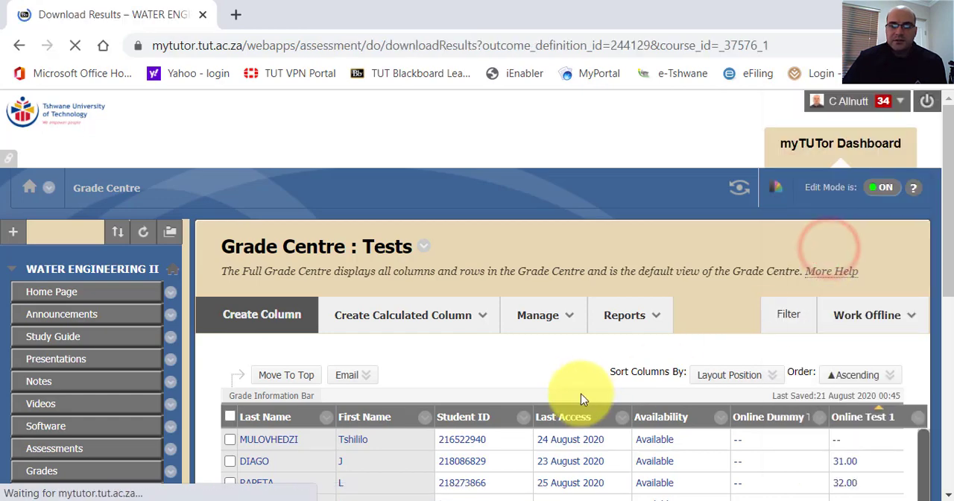
scroll(328, 369, "down", 5)
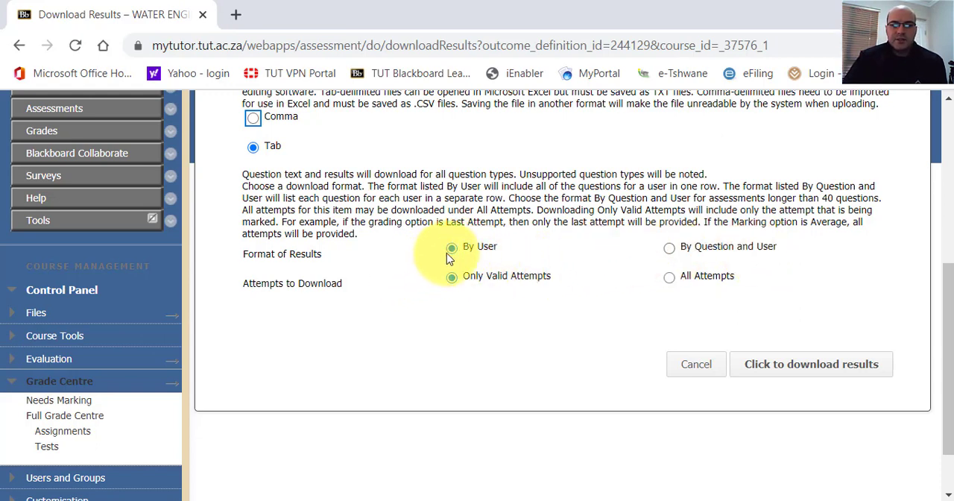
left_click(765, 370)
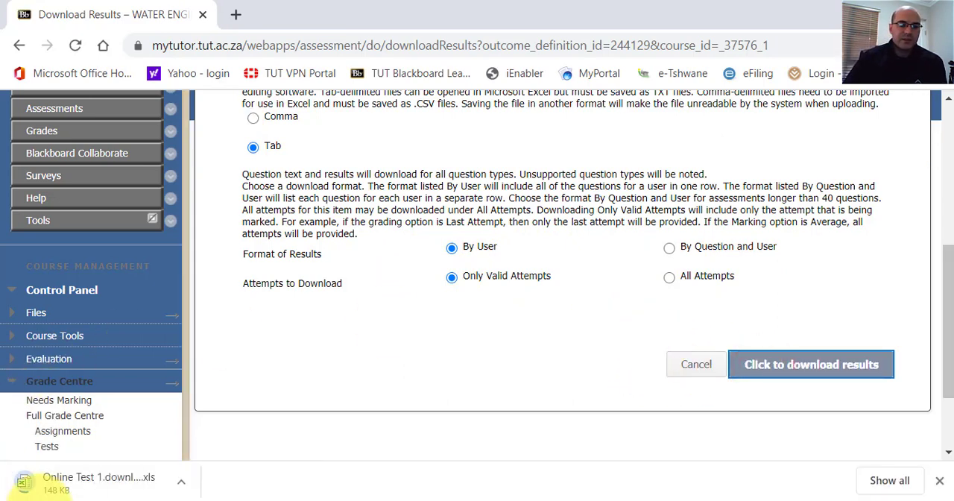
Open the downloaded Online Test 1 results file in Excel, accepting the mismatched file format.
left_click(87, 489)
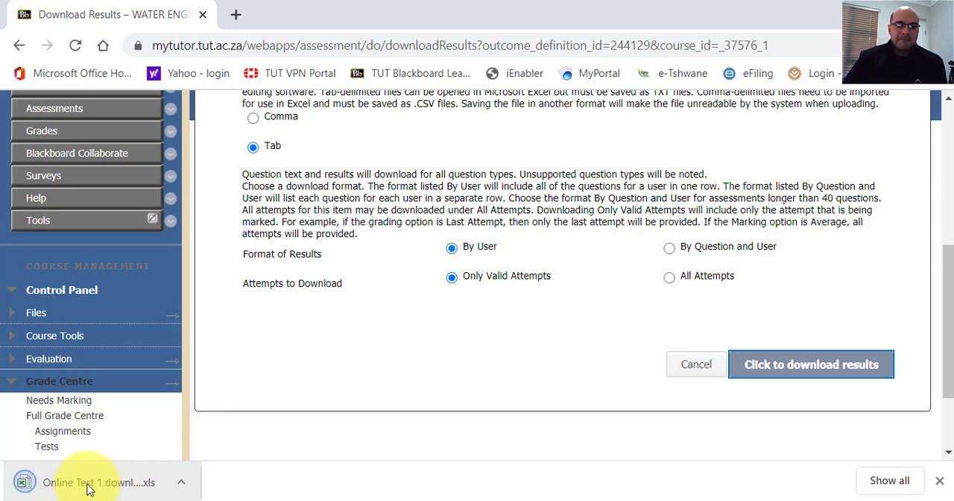
left_click(88, 488)
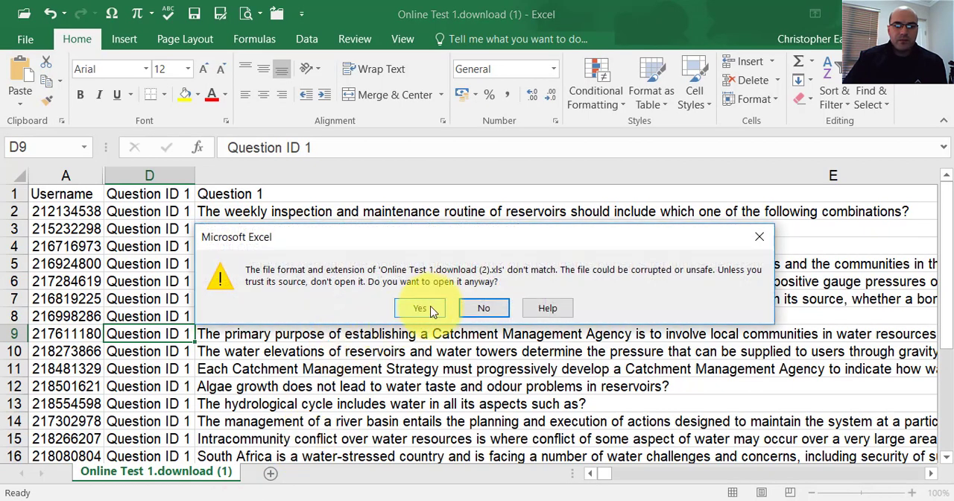
left_click(422, 308)
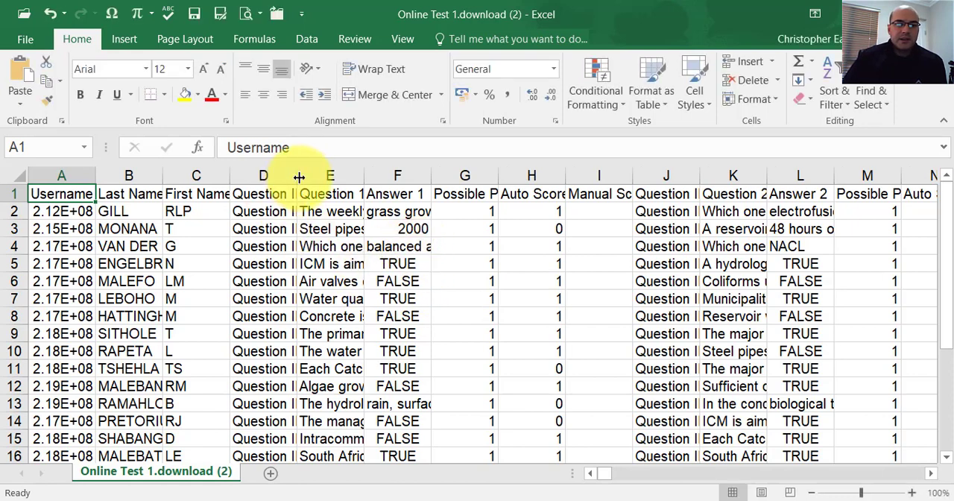
AutoFit the Username, Question ID 1 and Question 1 columns to read the student numbers and question text.
left_click(67, 213)
double_click(95, 175)
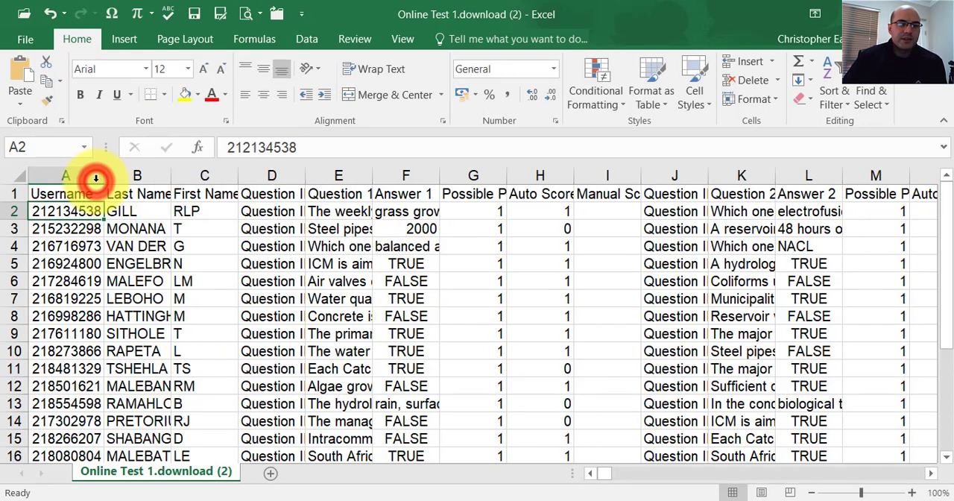
double_click(305, 175)
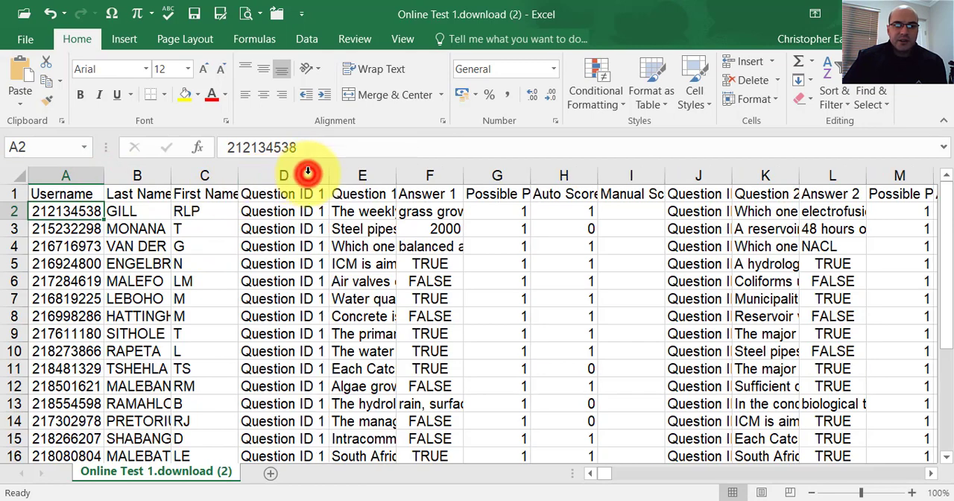
double_click(397, 176)
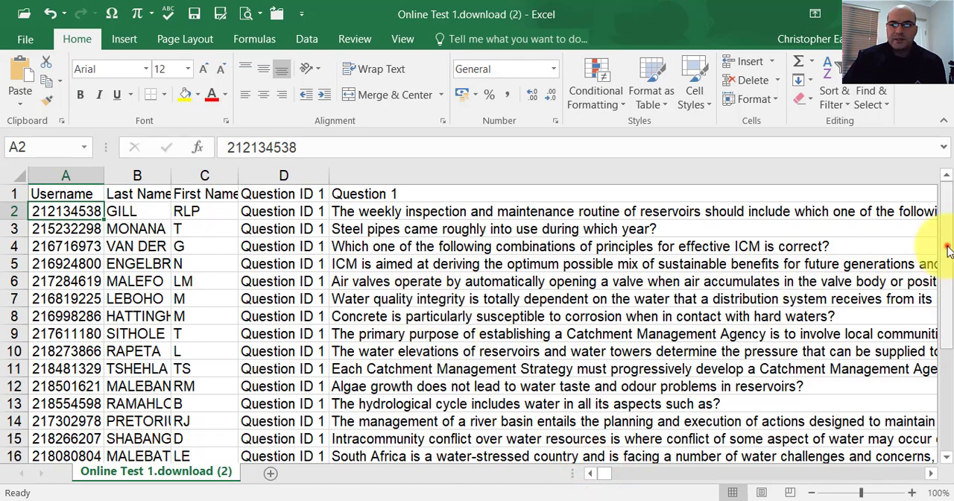
mouse_move(948, 251)
left_mouse_down()
mouse_move(948, 375)
mouse_move(947, 253)
left_mouse_up()
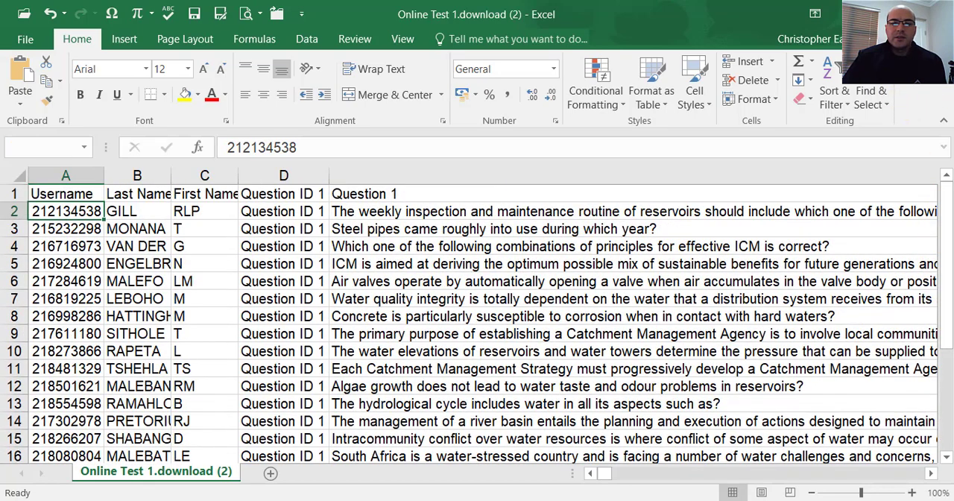
Close both downloaded Online Test 1 workbooks without saving, and cancel out of the Download Results page in Blackboard.
key("ctrl+w")
left_click(477, 283)
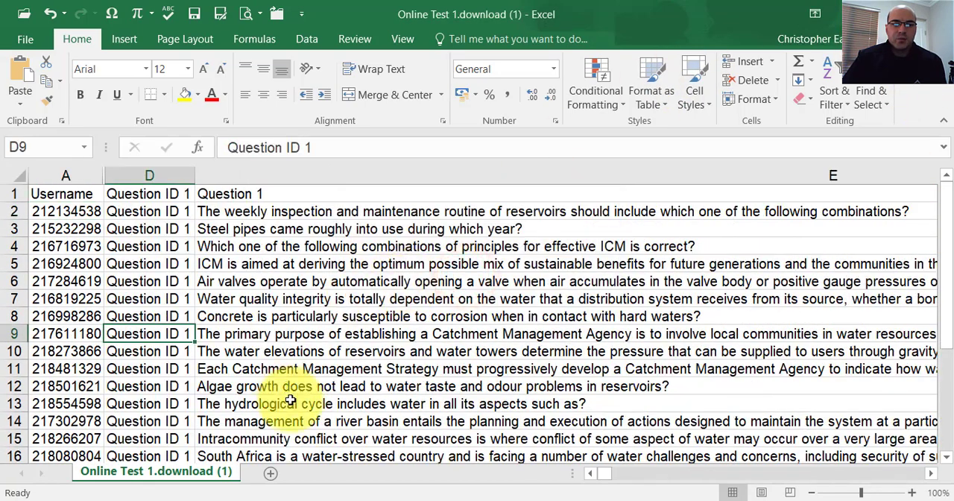
key("ctrl+w")
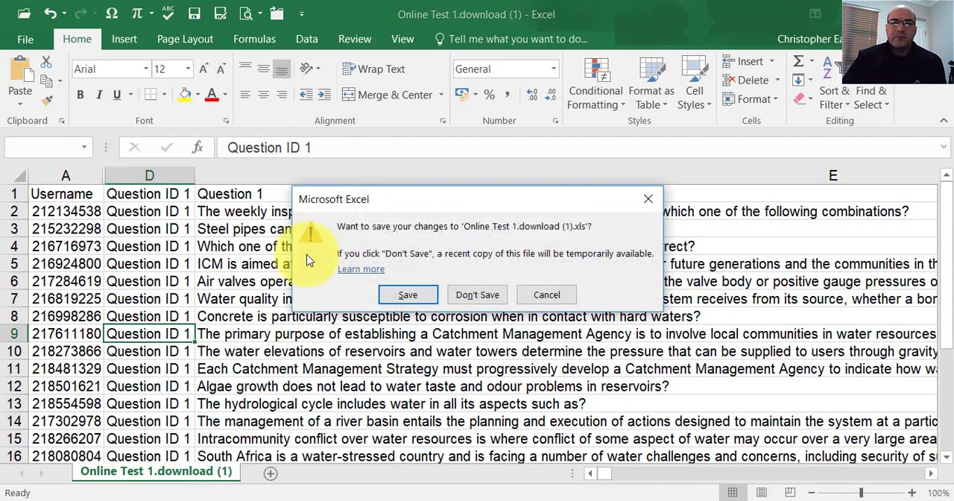
left_click(473, 292)
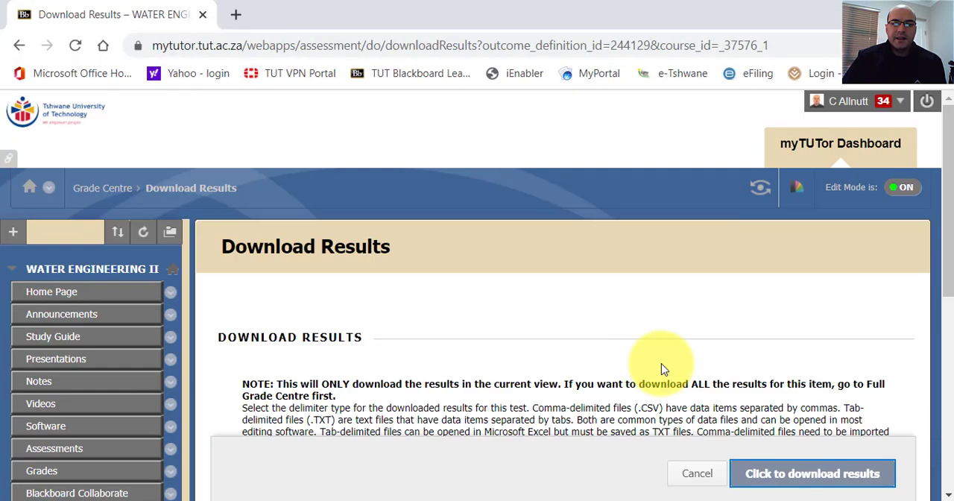
scroll(691, 356, "down", 10)
left_click(690, 293)
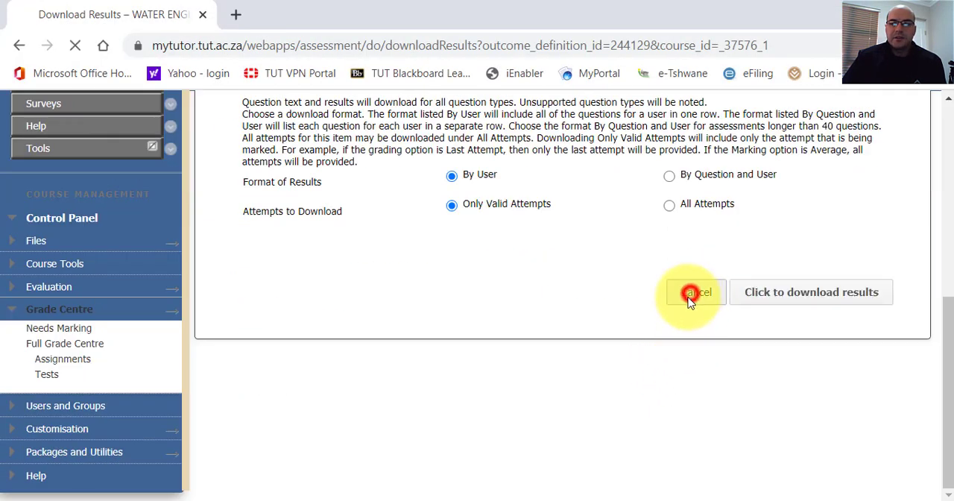